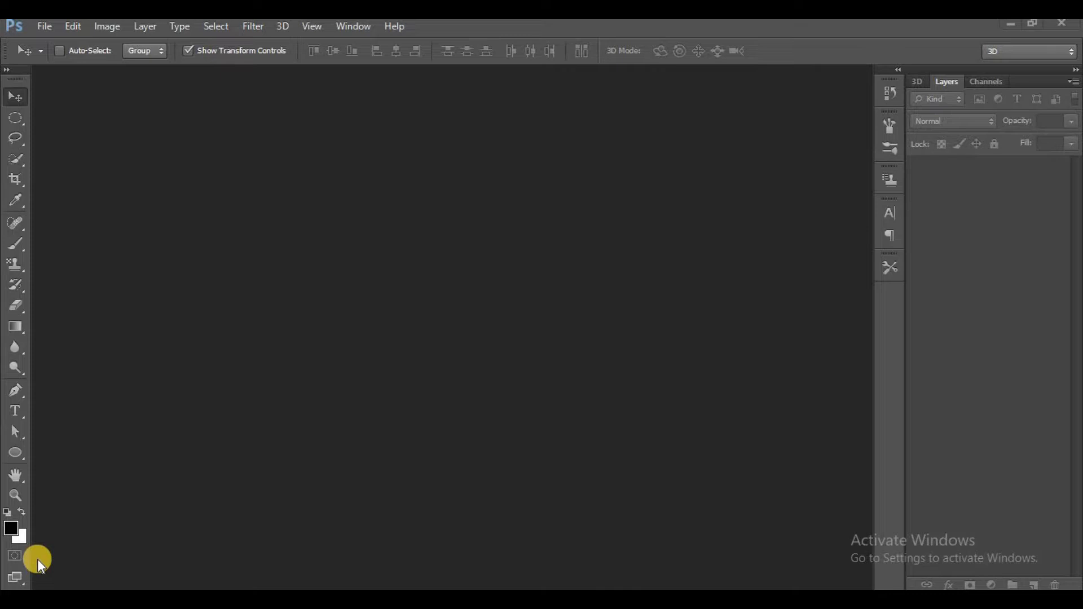
Create a new document 6 inches wide and 6 inches high
click(263, 319)
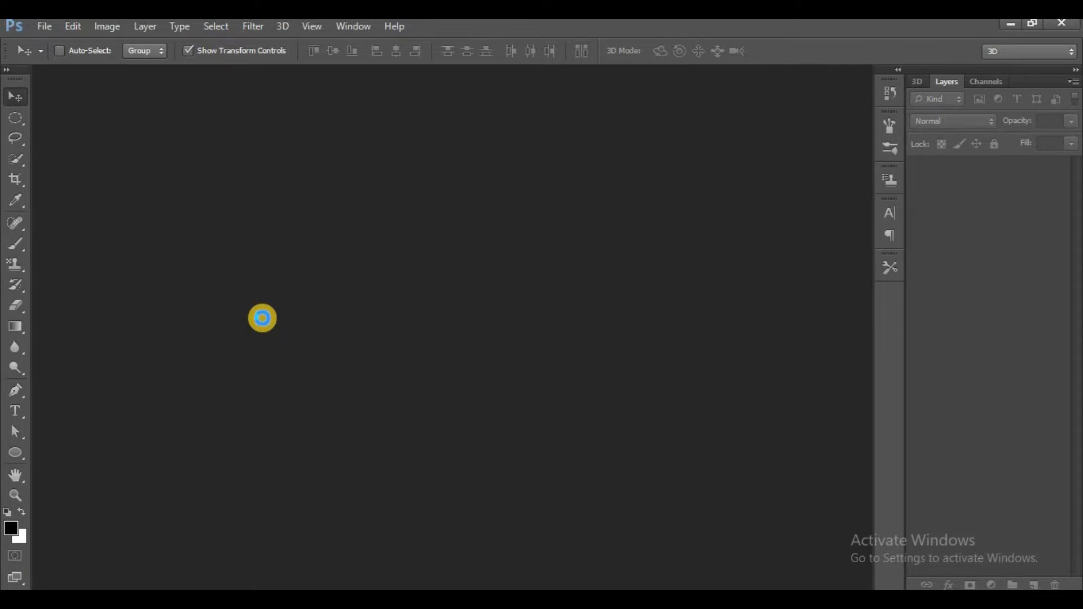
key(ctrl+n)
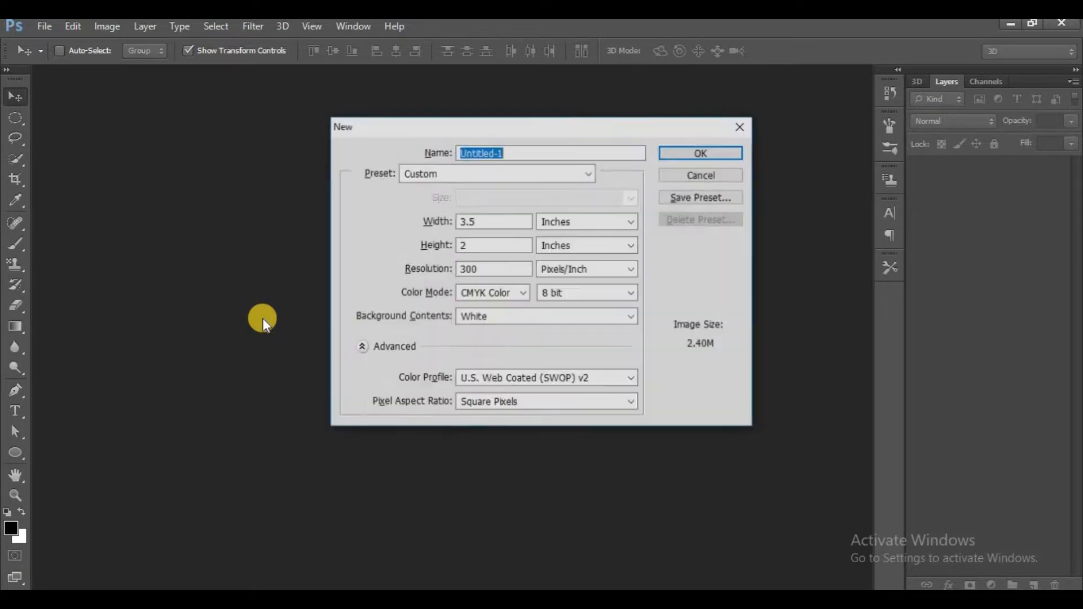
double_click(520, 224)
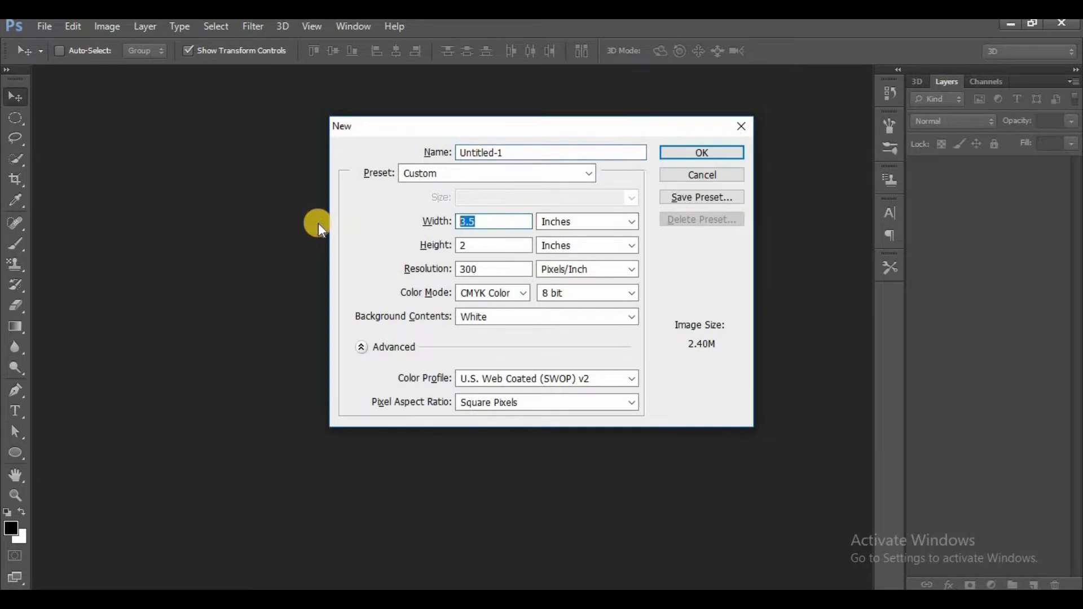
text(6)
key(Tab)
key(Tab)
text(6)
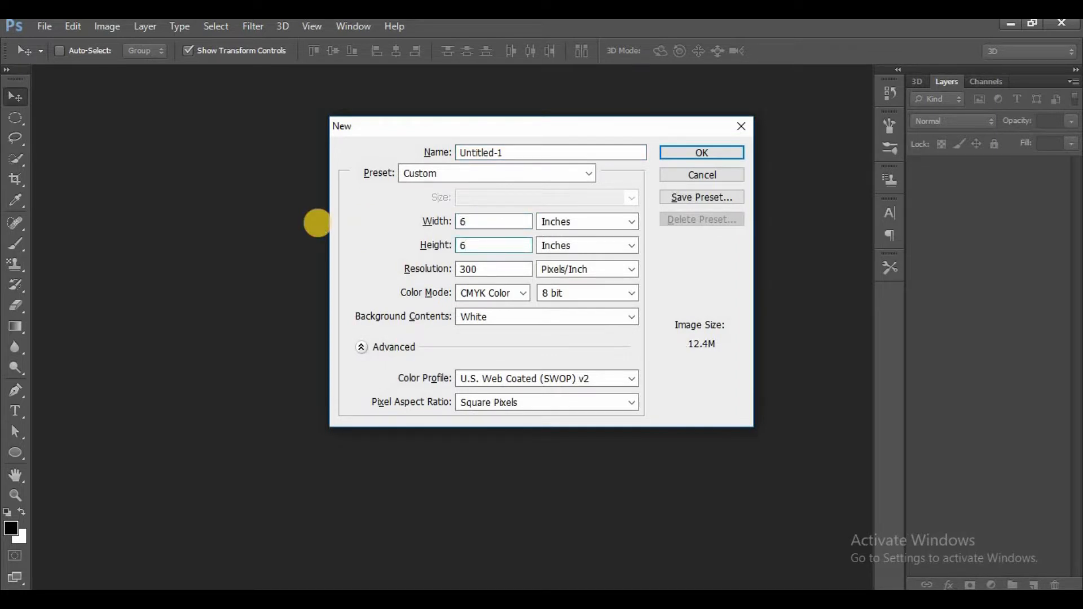
key(Return)
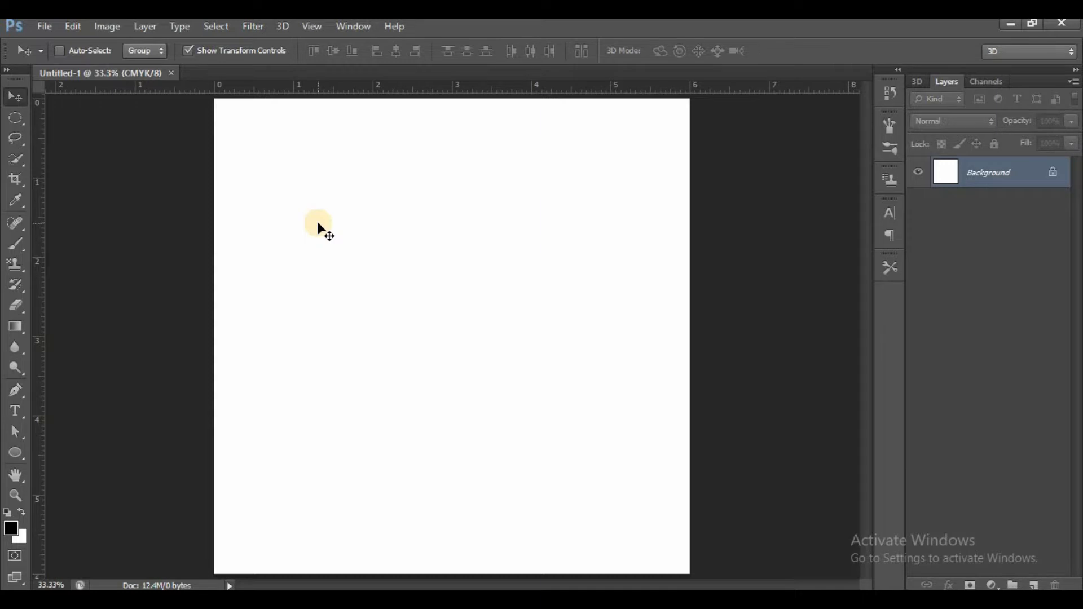
Draw a black rectangle about 1077 × 561 px in the middle of the canvas with the Rectangle tool
click(15, 453)
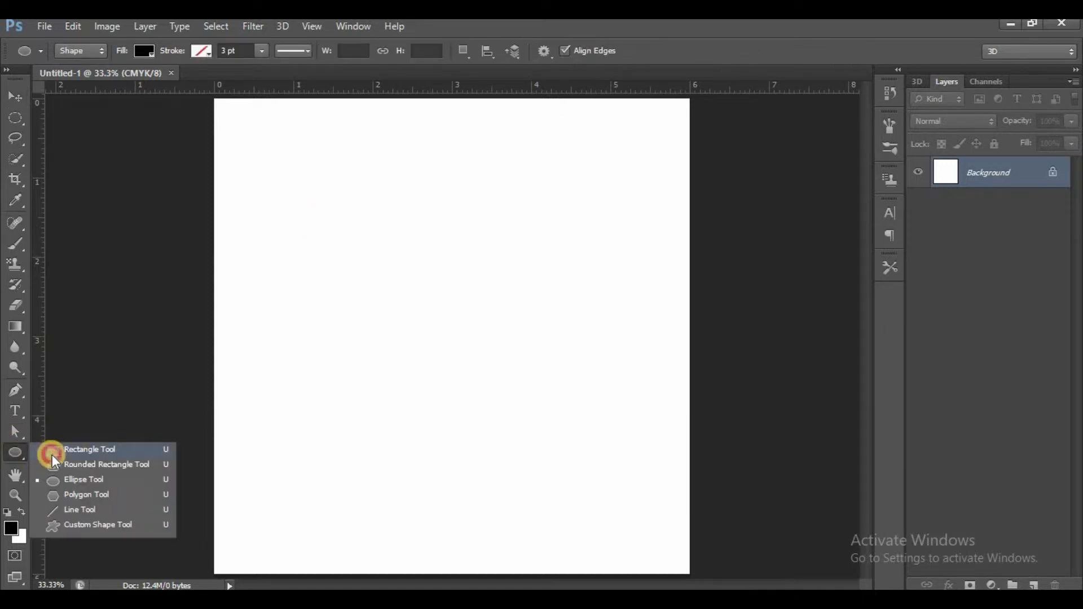
click(52, 454)
drag(292, 253, 576, 401)
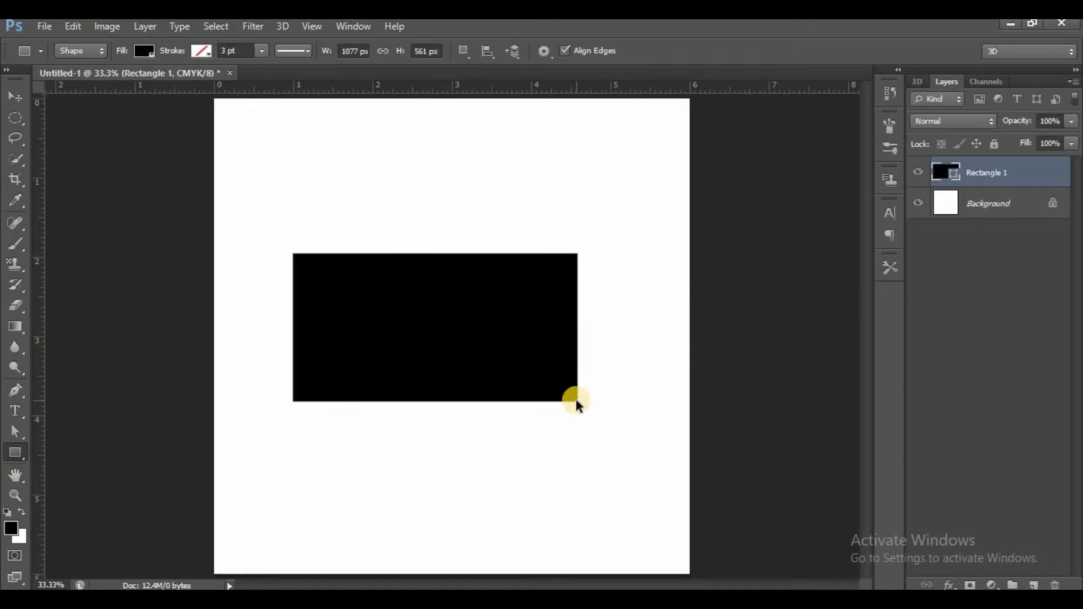
Warp the rectangle's upper edge into a wave, raised at one end and dipped at the other, and delete the shape
key(ctrl+t)
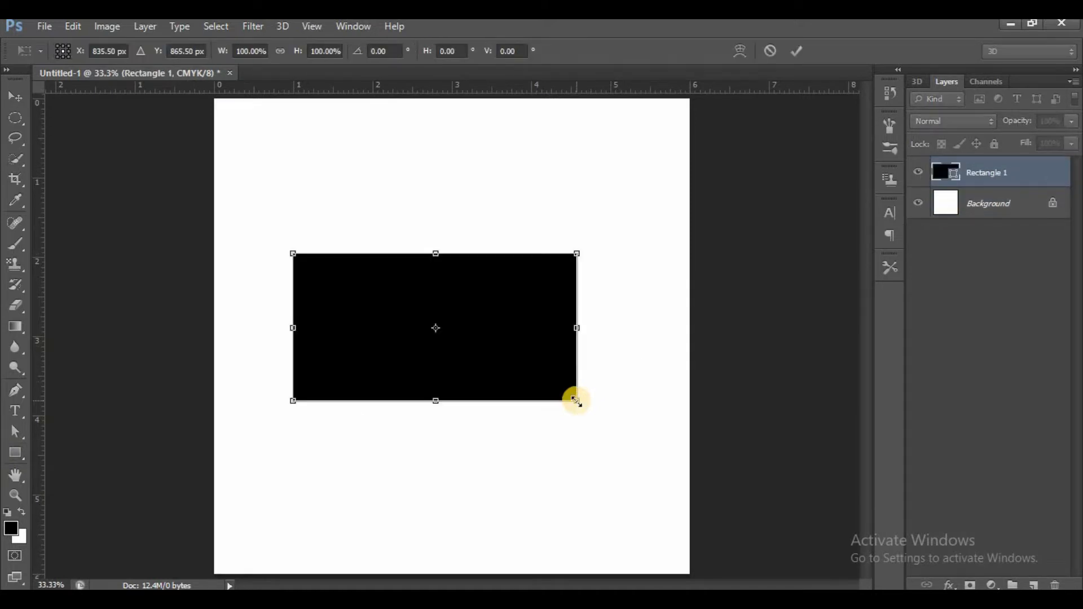
click(743, 49)
drag(482, 257, 483, 371)
drag(388, 253, 389, 190)
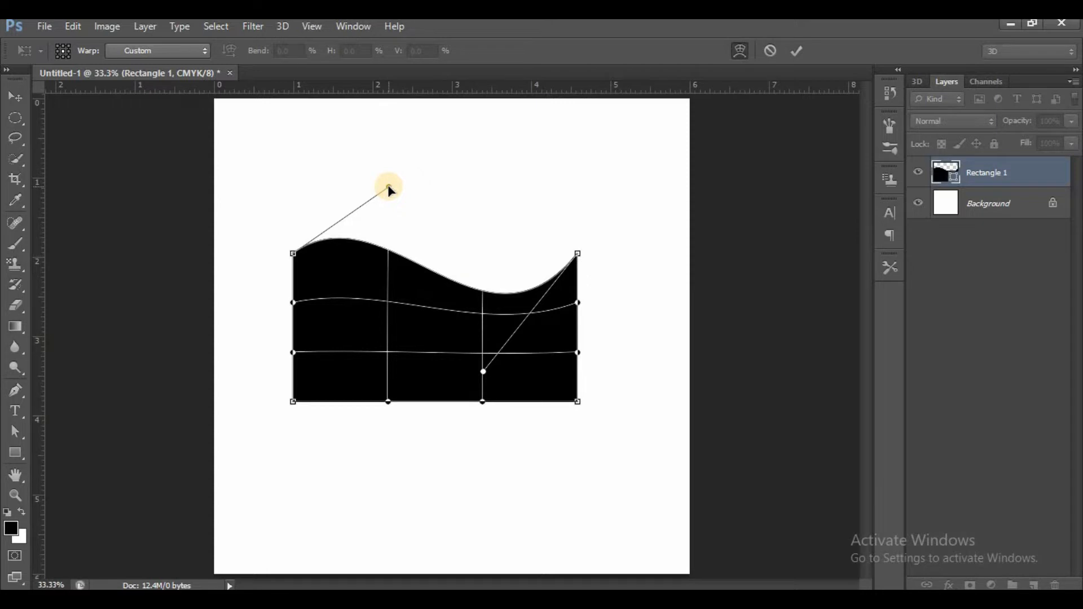
key(Return)
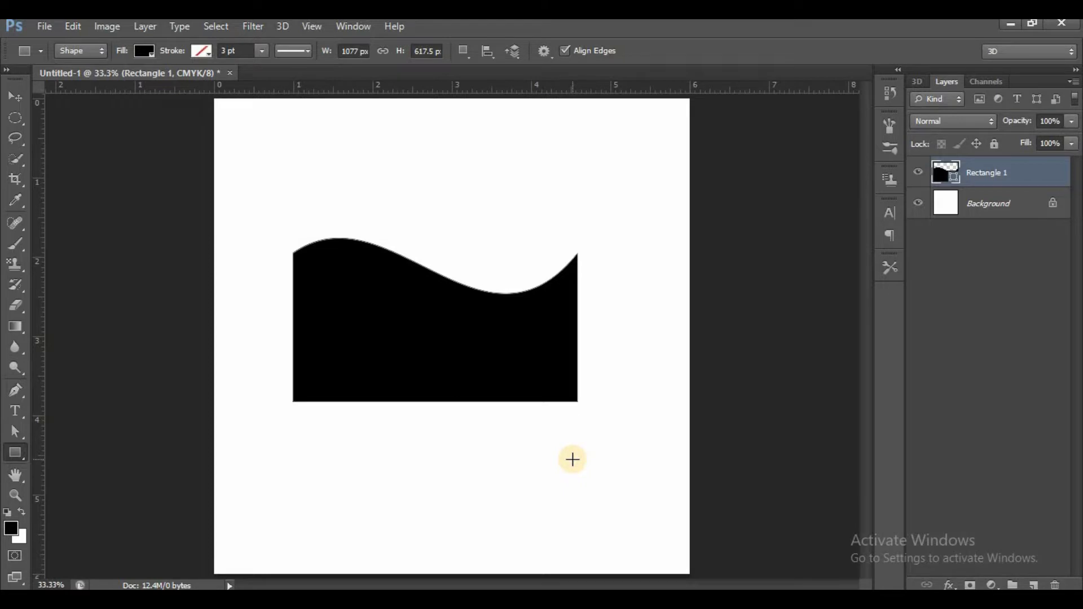
key(Delete)
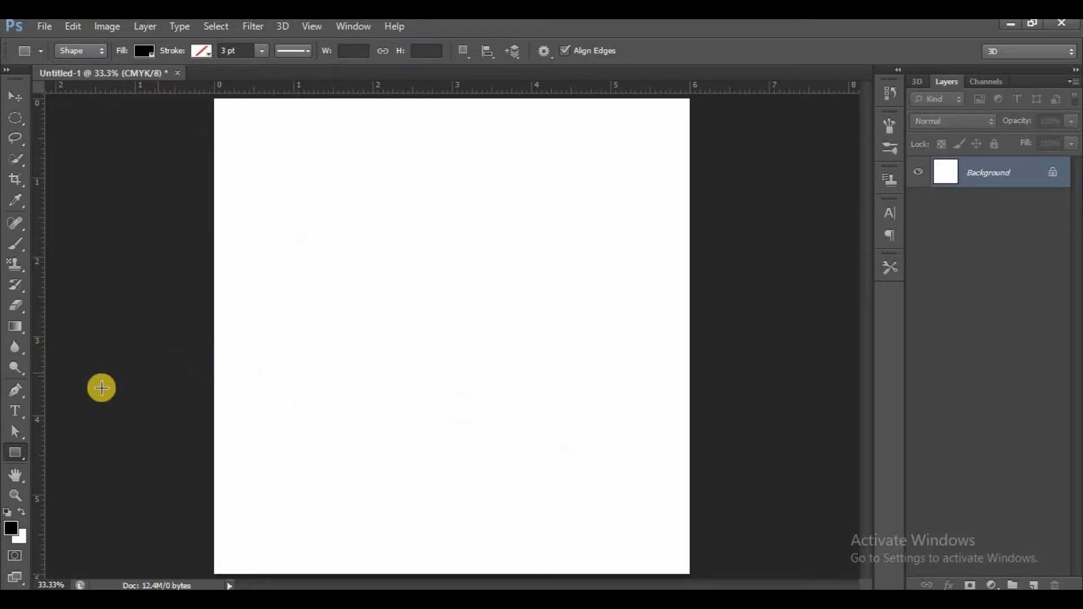
Draw a closed, jagged black shape about 963 × 645 px with the Pen tool, including one curved notch along its upper side
click(18, 391)
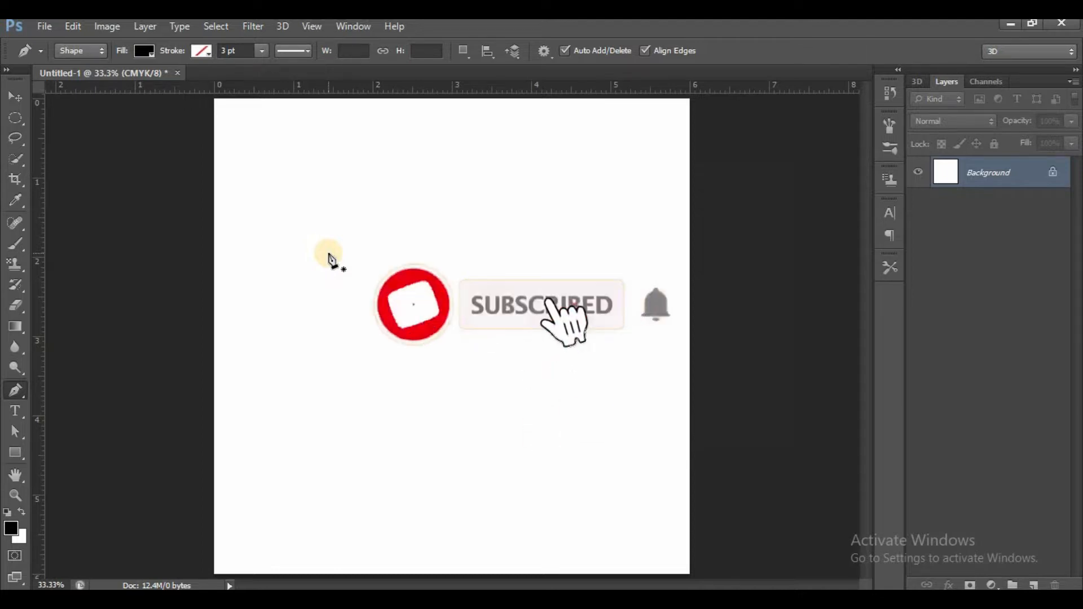
click(378, 202)
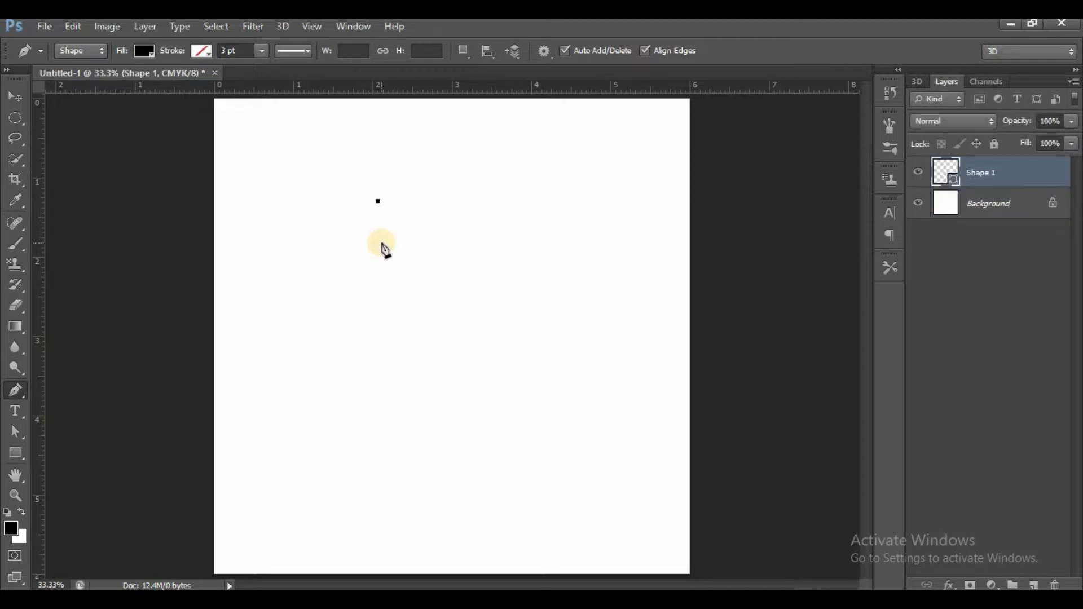
click(304, 347)
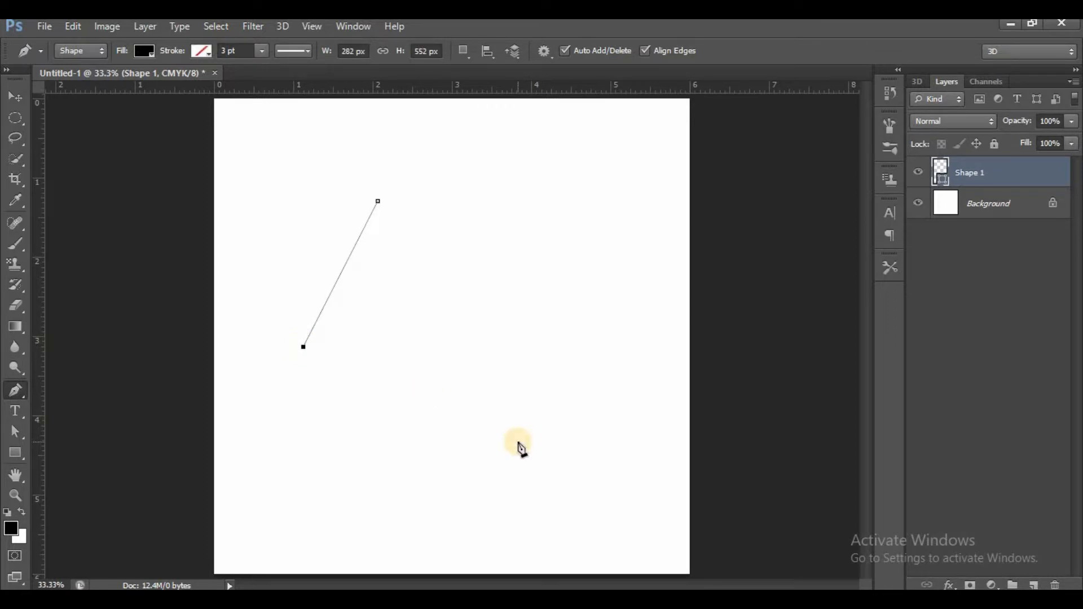
click(557, 320)
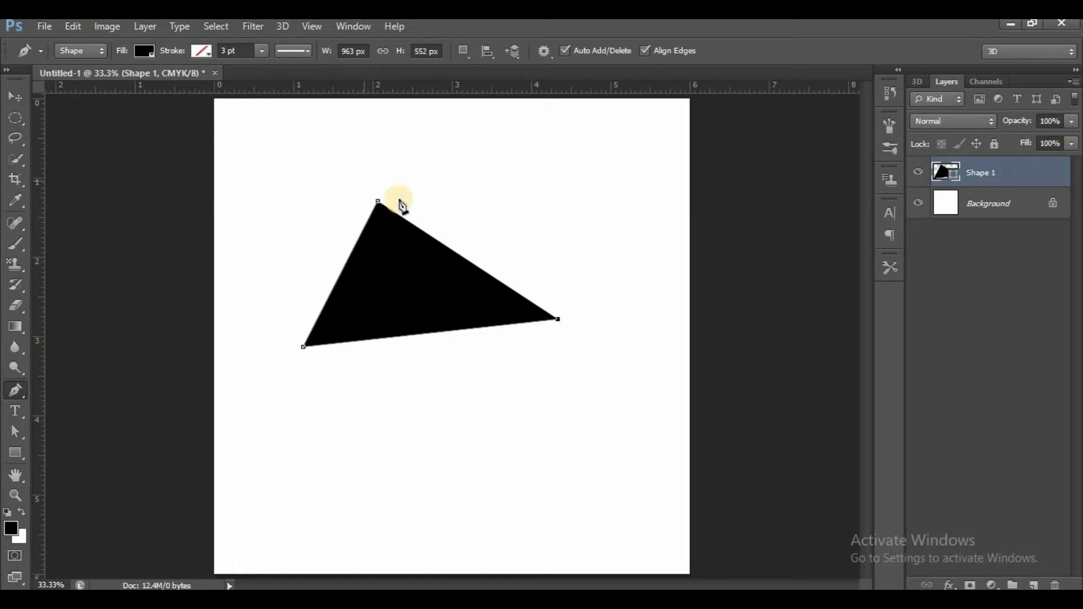
click(423, 291)
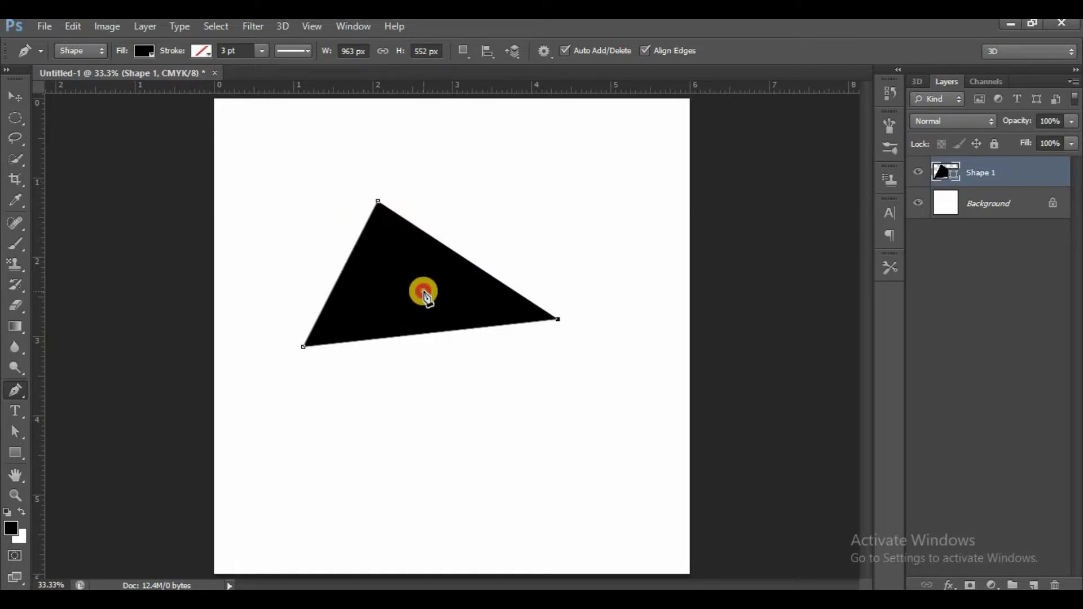
click(389, 277)
drag(481, 252, 474, 202)
drag(427, 235, 427, 213)
click(427, 213)
click(404, 223)
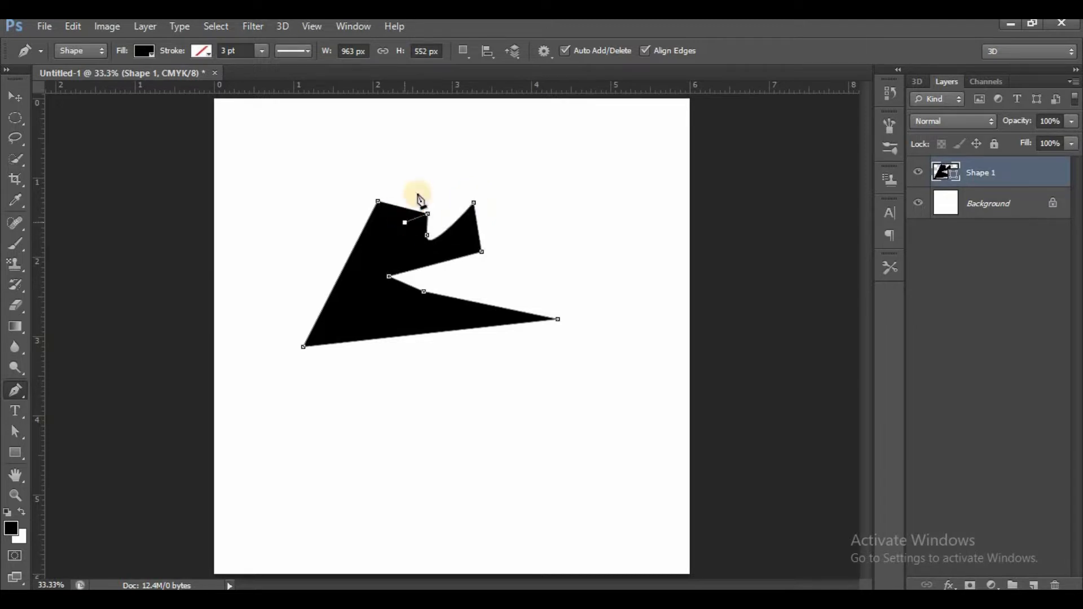
click(424, 177)
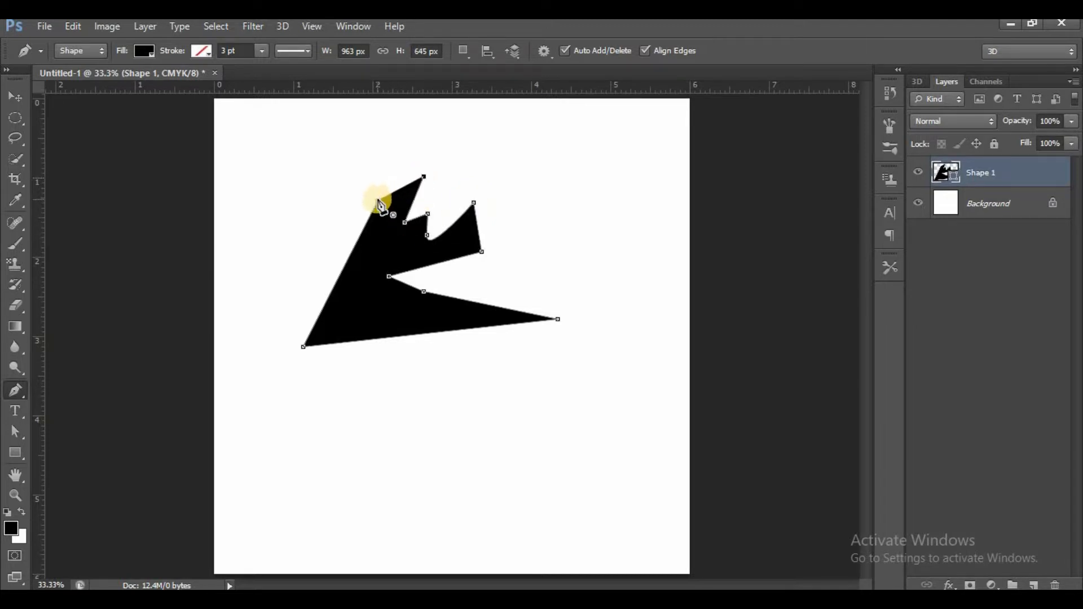
click(377, 200)
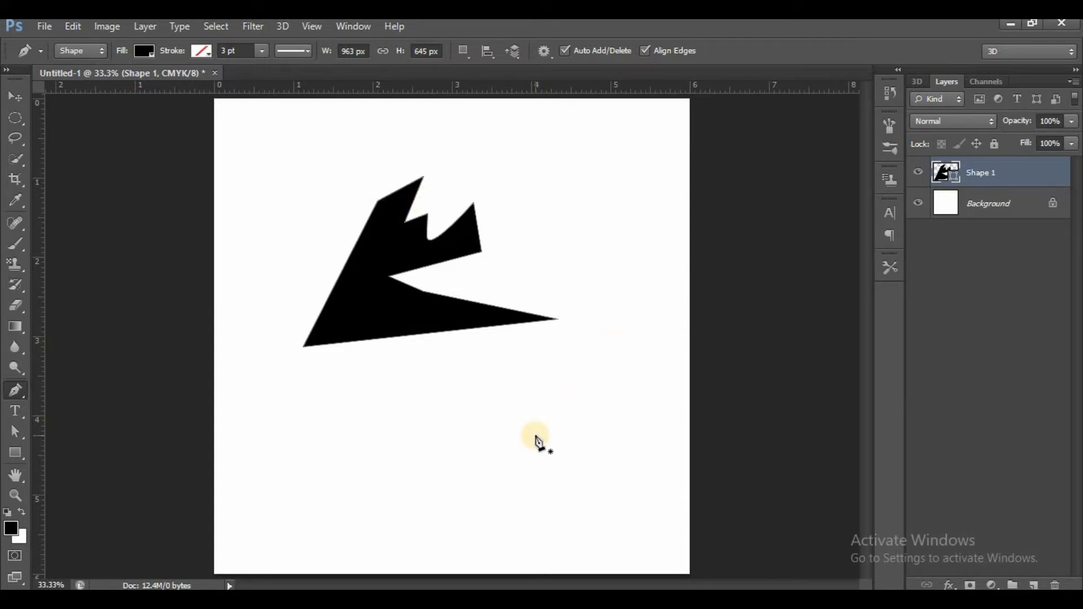
Enlarge the jagged shape to about 106.5% and move it toward the lower middle of the canvas
key(ctrl+t)
drag(304, 183, 286, 167)
drag(314, 212, 401, 326)
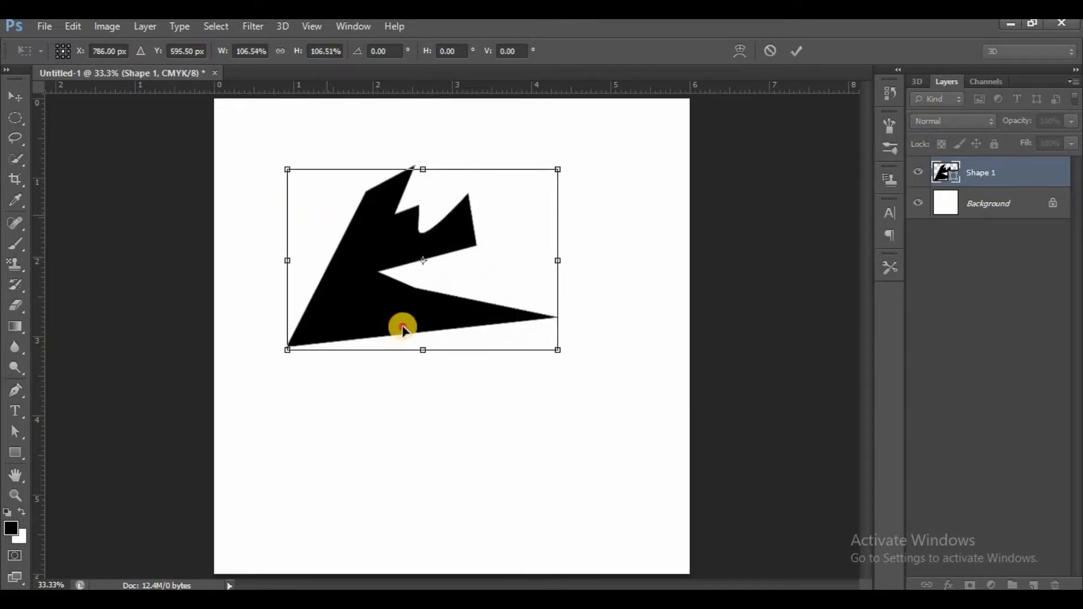
key(Return)
Change the jagged shape's fill to brown
key(p)
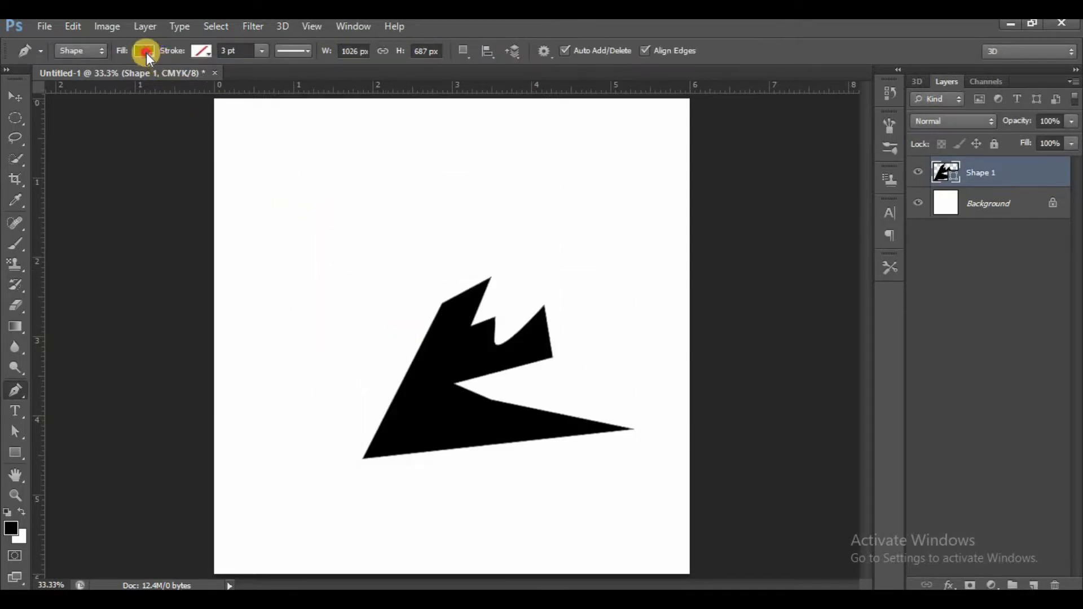
click(145, 52)
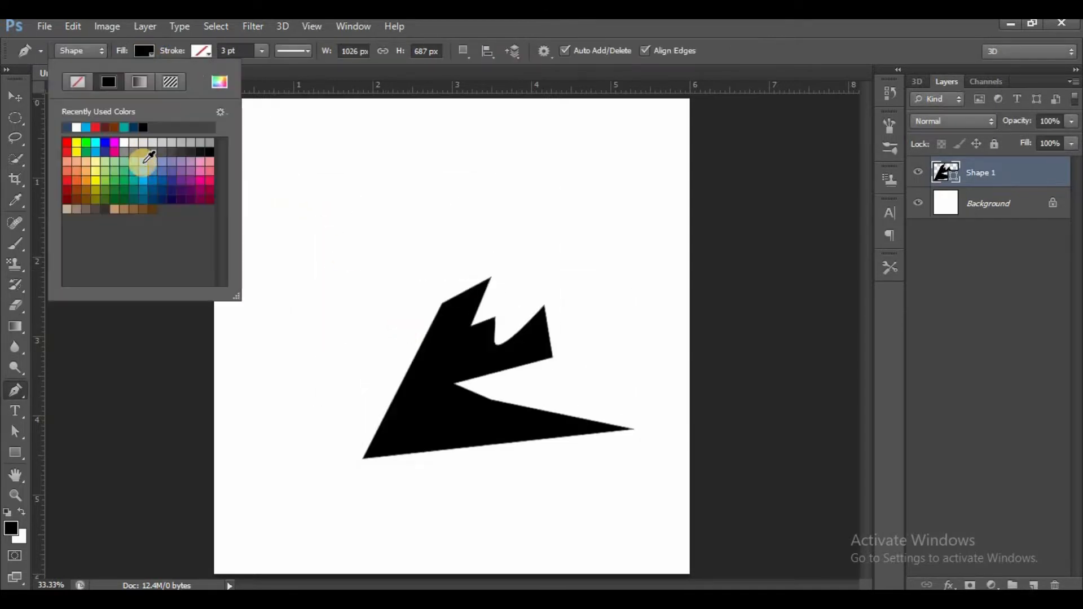
click(85, 188)
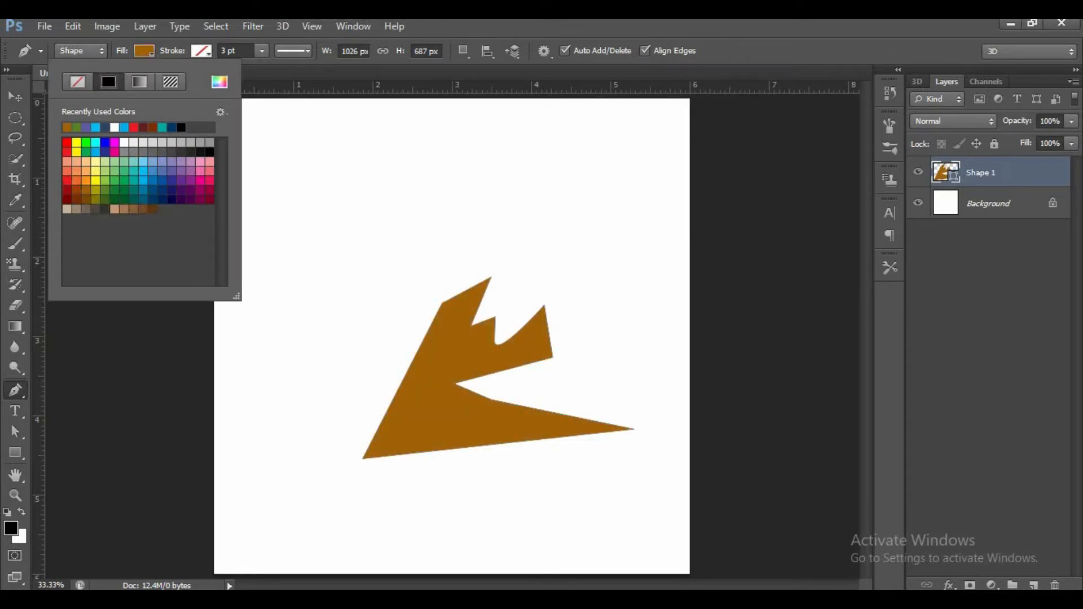
click(716, 37)
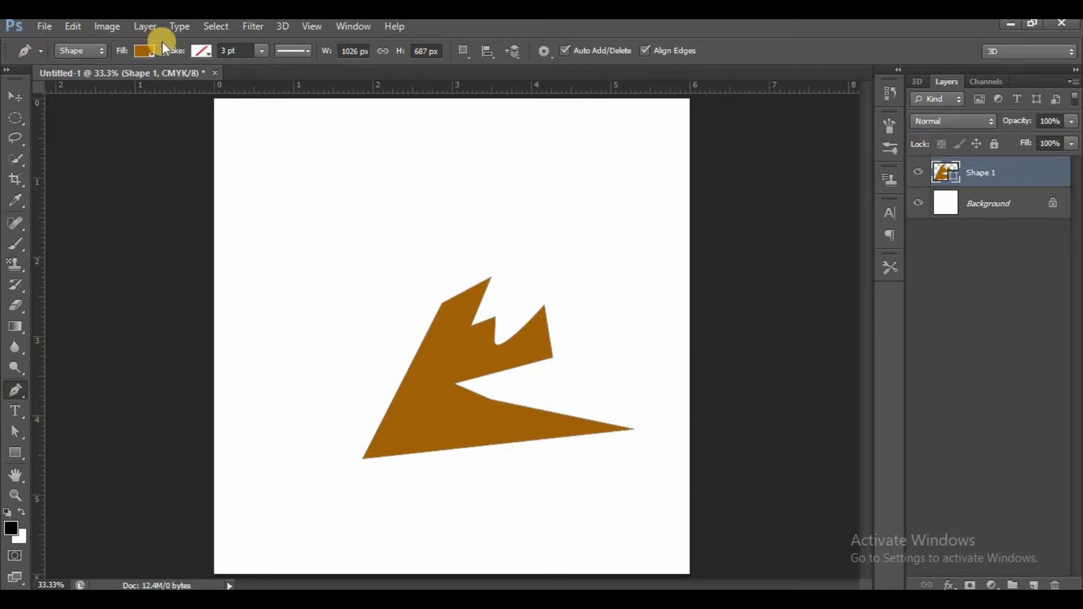
Draw a second closed, straight-edged Pen shape about 633 × 507 px, with two downward points, above the brown one
click(12, 451)
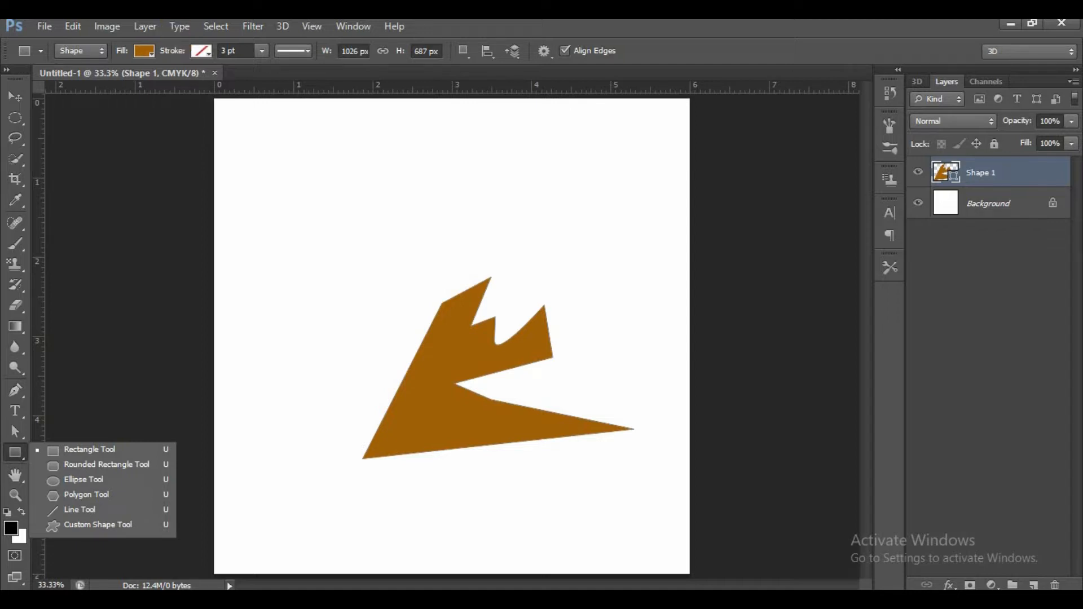
click(15, 390)
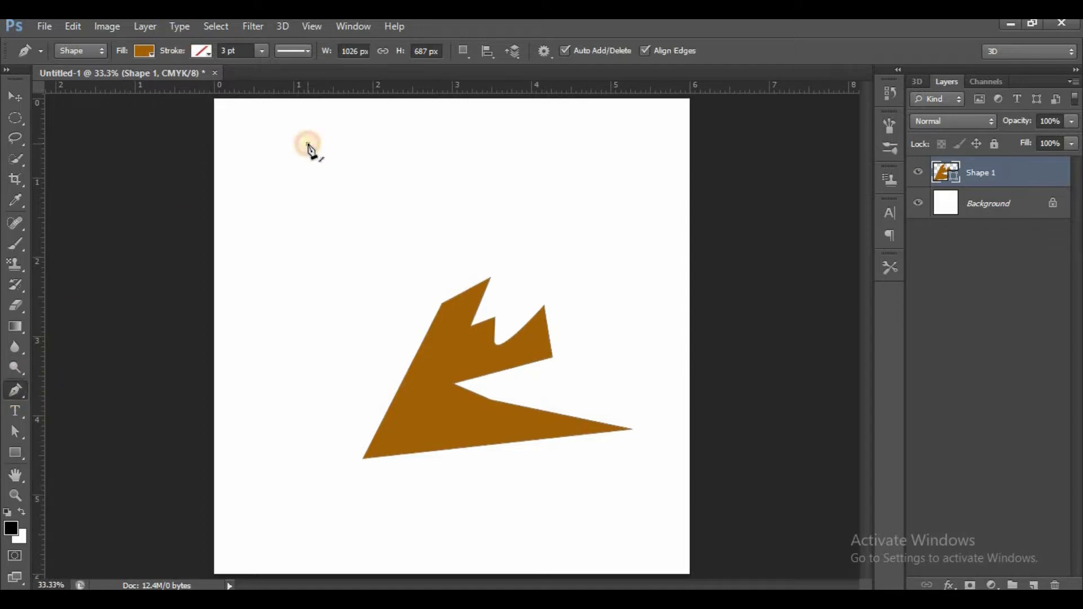
click(307, 144)
click(448, 153)
click(444, 187)
click(375, 265)
click(348, 194)
click(285, 202)
click(307, 144)
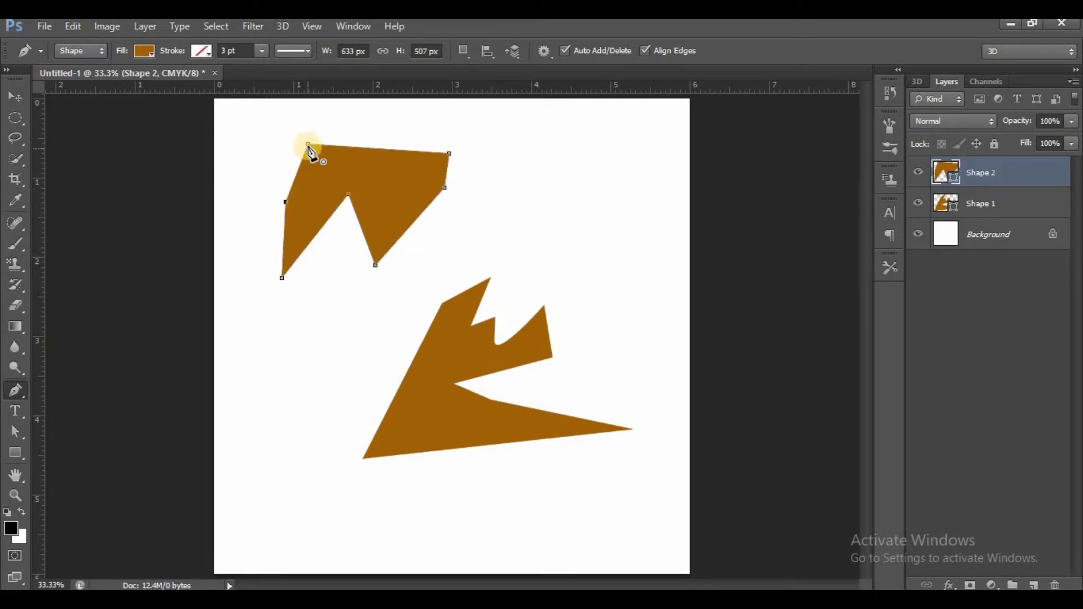
Fill the second shape with purple, and delete both pen-drawn shapes from the canvas
click(144, 50)
click(178, 168)
click(785, 45)
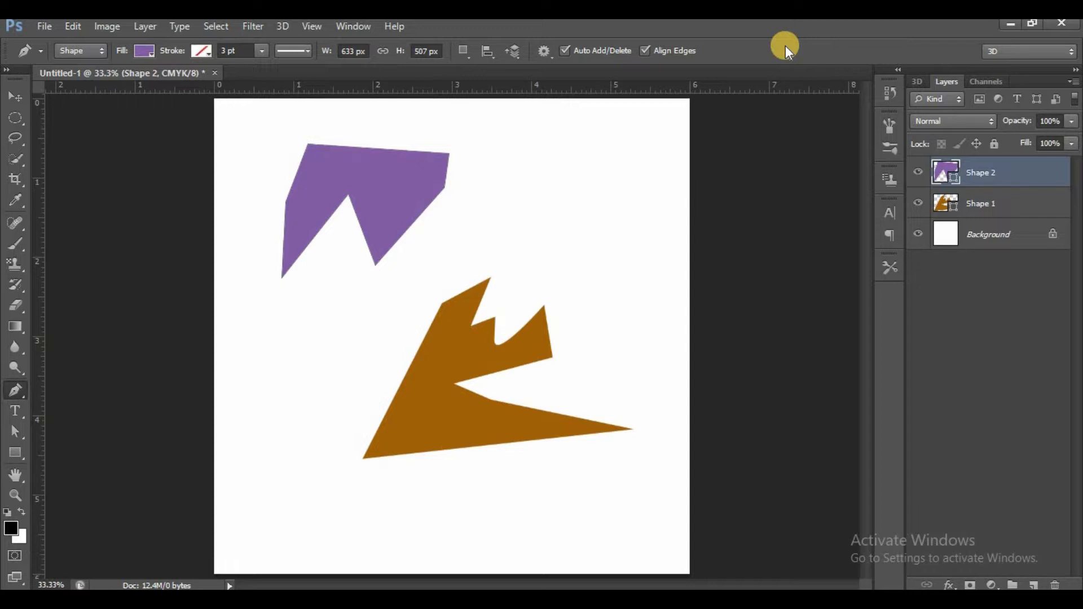
key(Delete)
key(Delete)
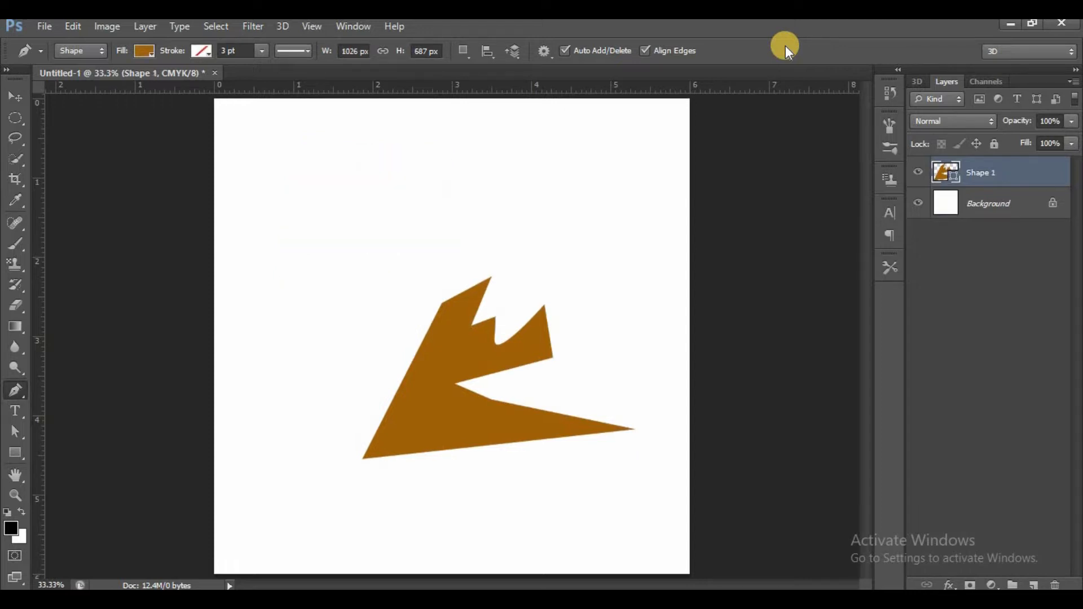
Start a Pen shape in the upper left of the canvas with an arched top edge about 540 px wide
click(297, 261)
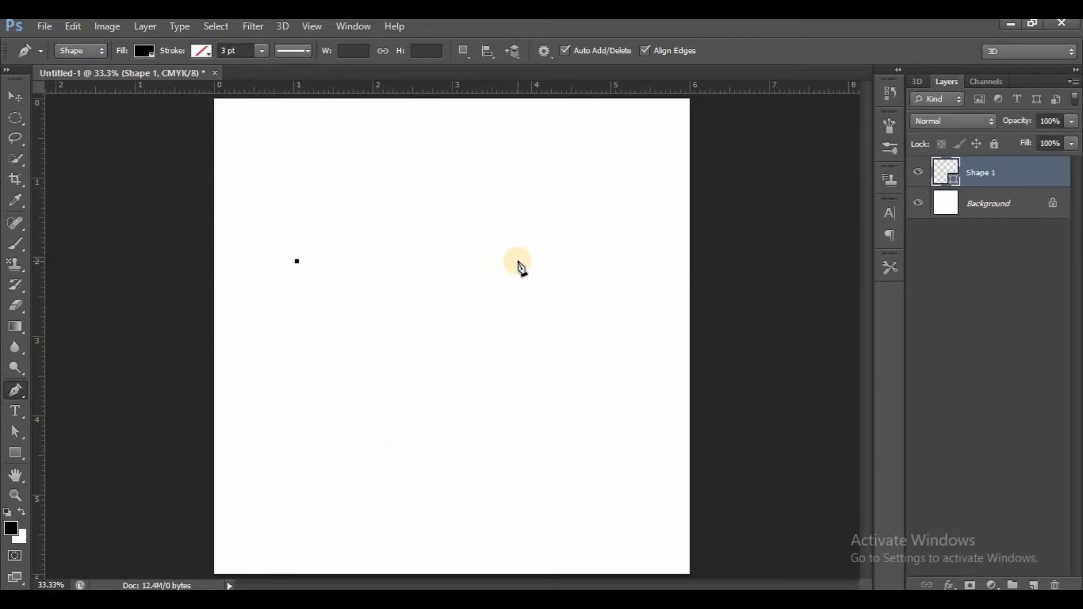
click(439, 260)
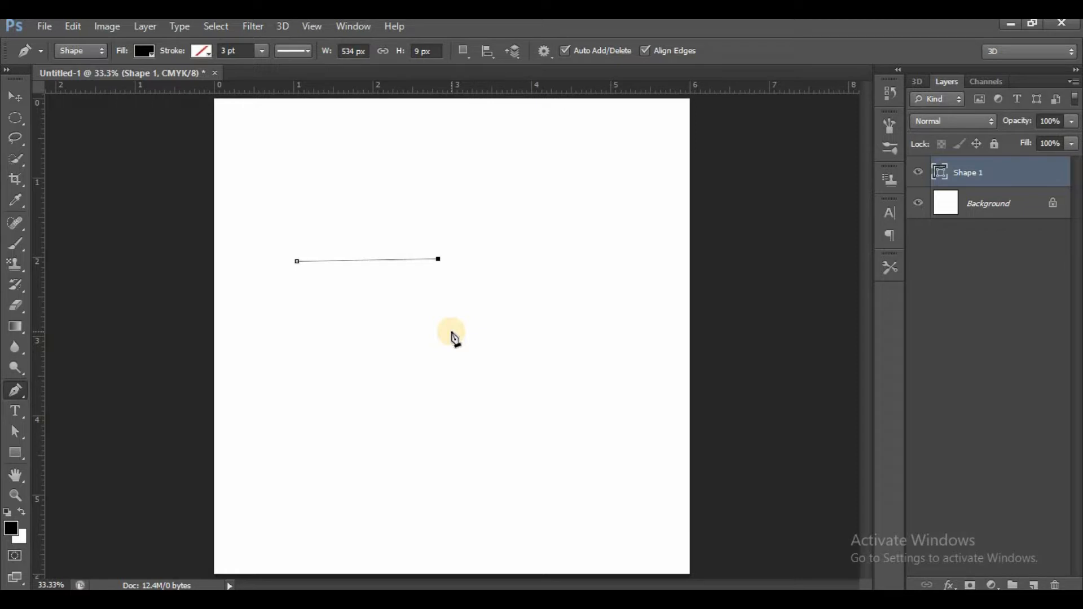
key(ctrl+z)
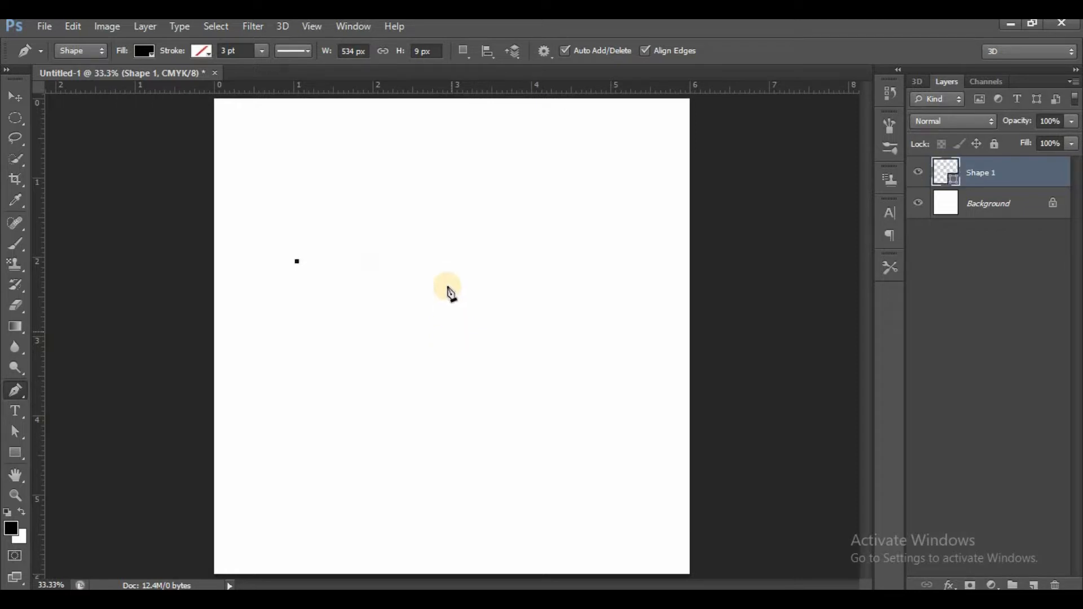
click(440, 256)
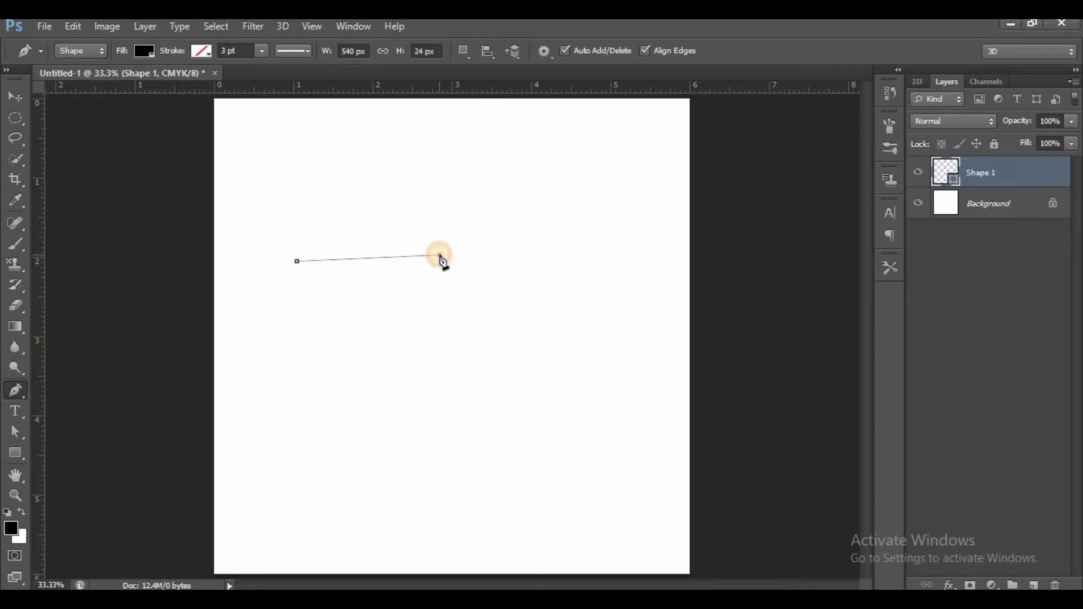
drag(440, 255, 532, 328)
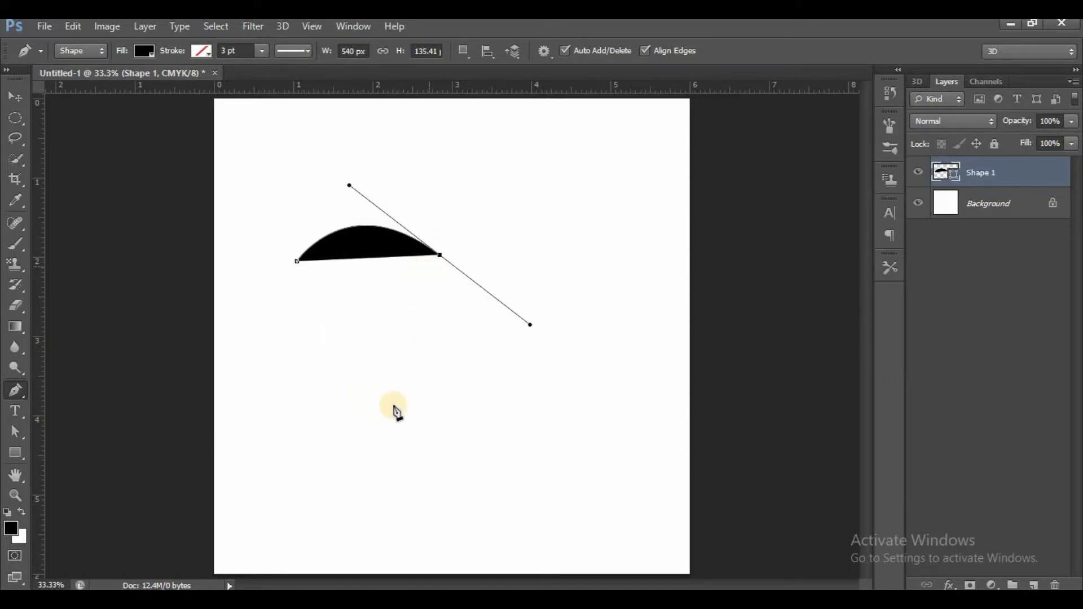
Remove the arch's outgoing curve handle and close the shape with straight sides meeting at a lower point, about 540 × 891 px overall
click(371, 445)
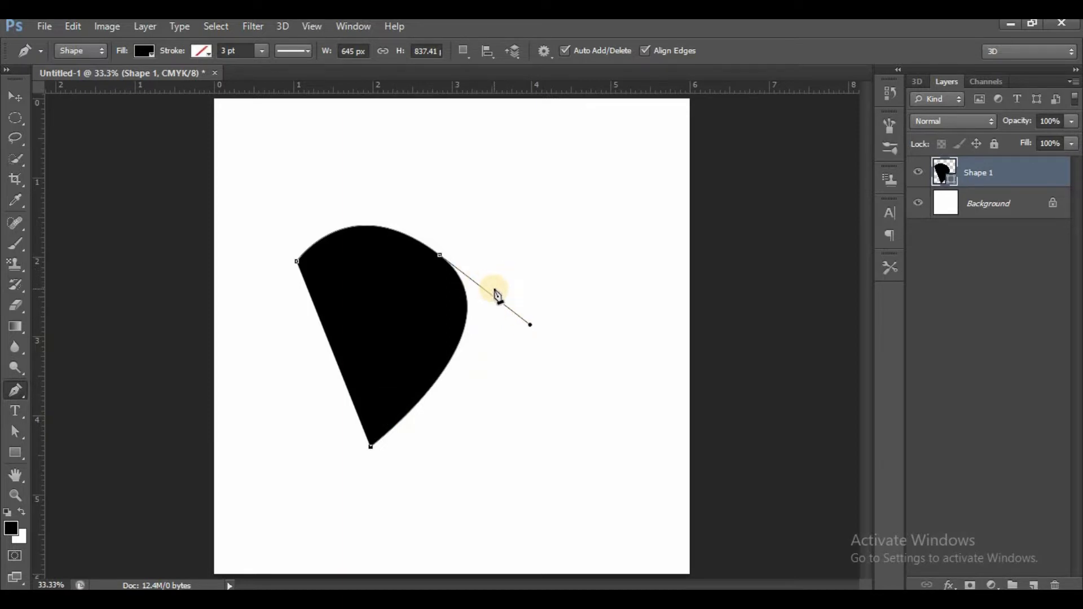
key(ctrl+z)
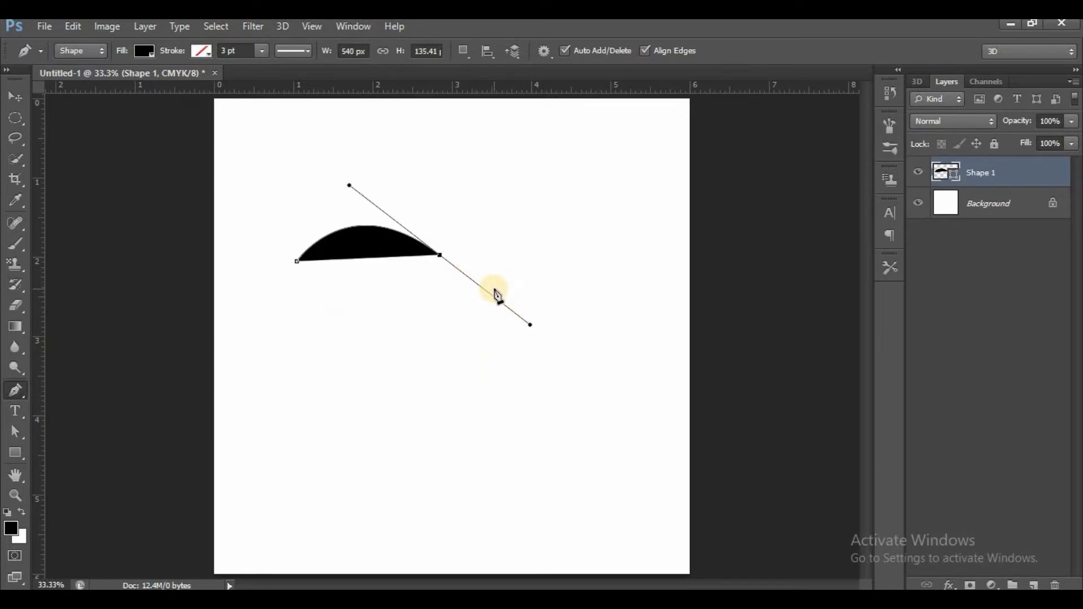
click(440, 256)
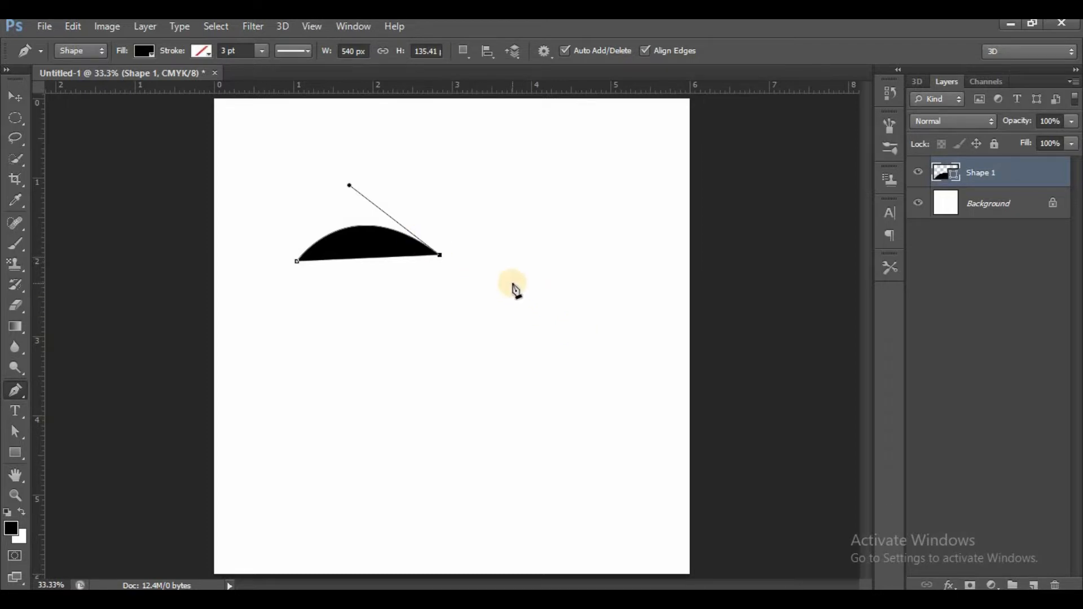
click(375, 460)
click(296, 262)
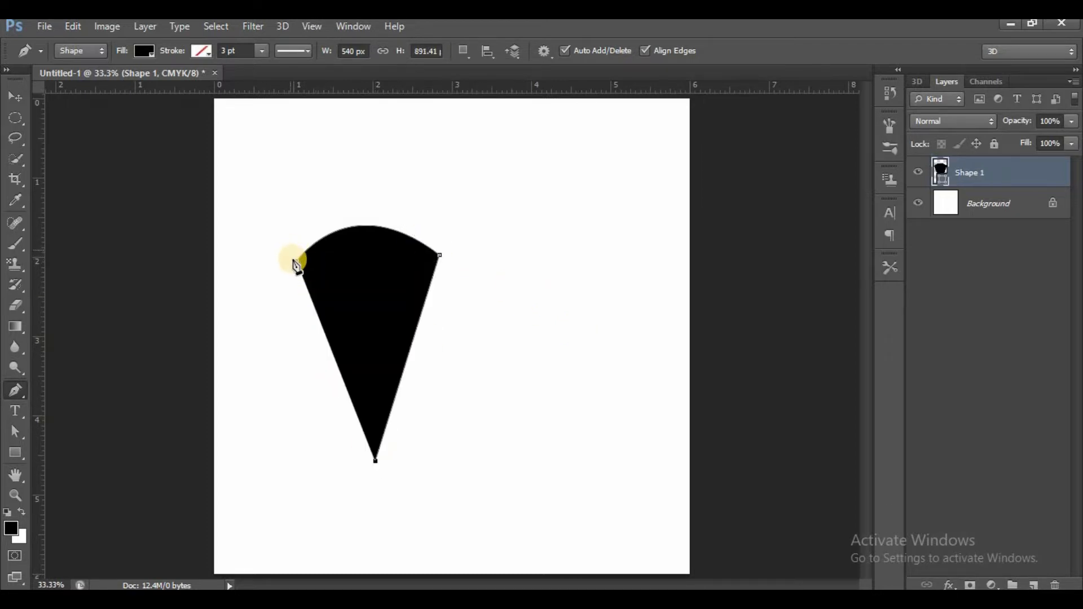
key(Return)
Start a second Pen shape beside the wedge with a curved top, a straight inward diagonal and a curved lower edge, removing each curve's outgoing handle
click(456, 183)
drag(572, 245, 592, 333)
click(573, 247)
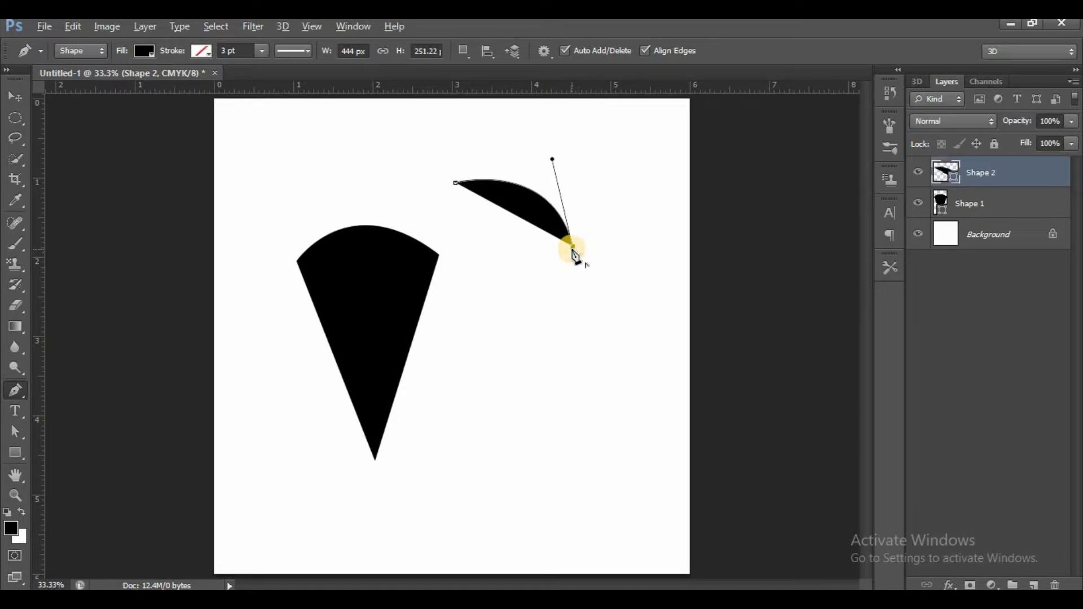
click(477, 345)
drag(606, 404, 727, 375)
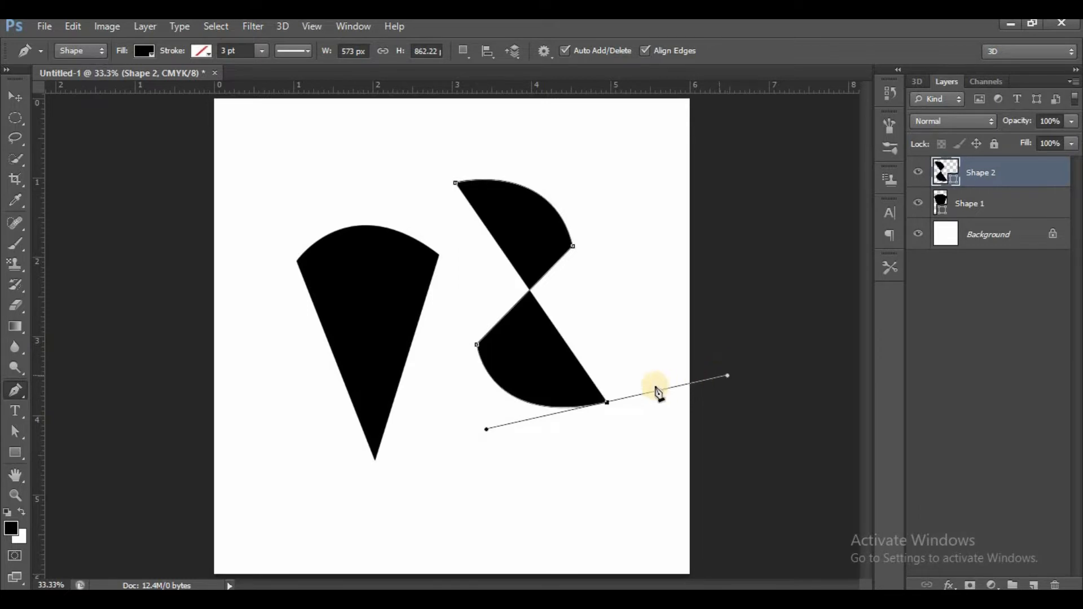
click(607, 404)
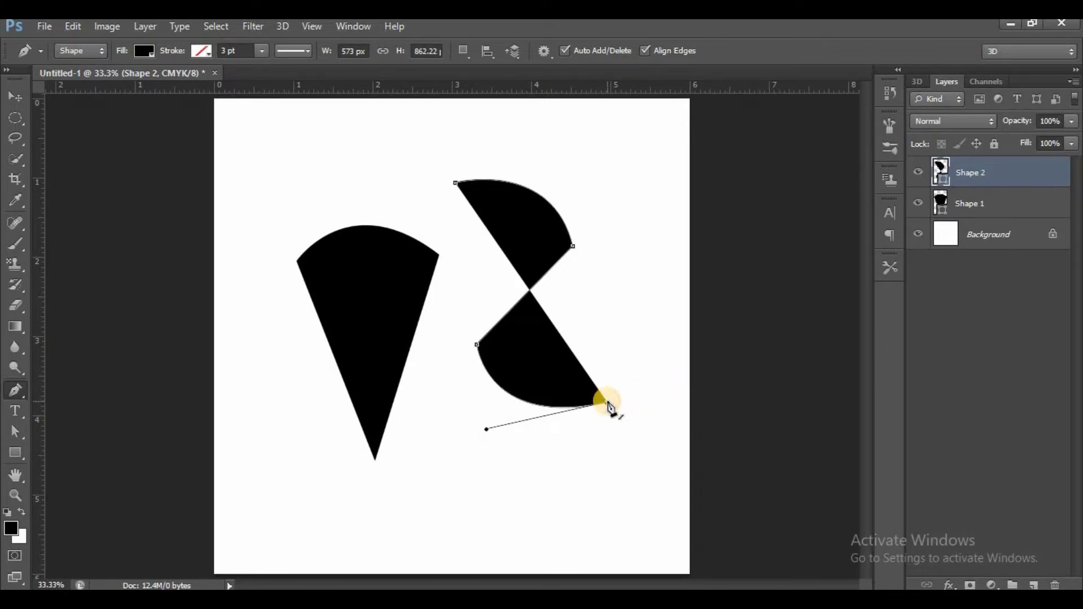
Close the second shape with straight segments up its right side and an arched top, about 759 × 1020 px, and delete both shapes
click(639, 336)
click(656, 245)
click(647, 171)
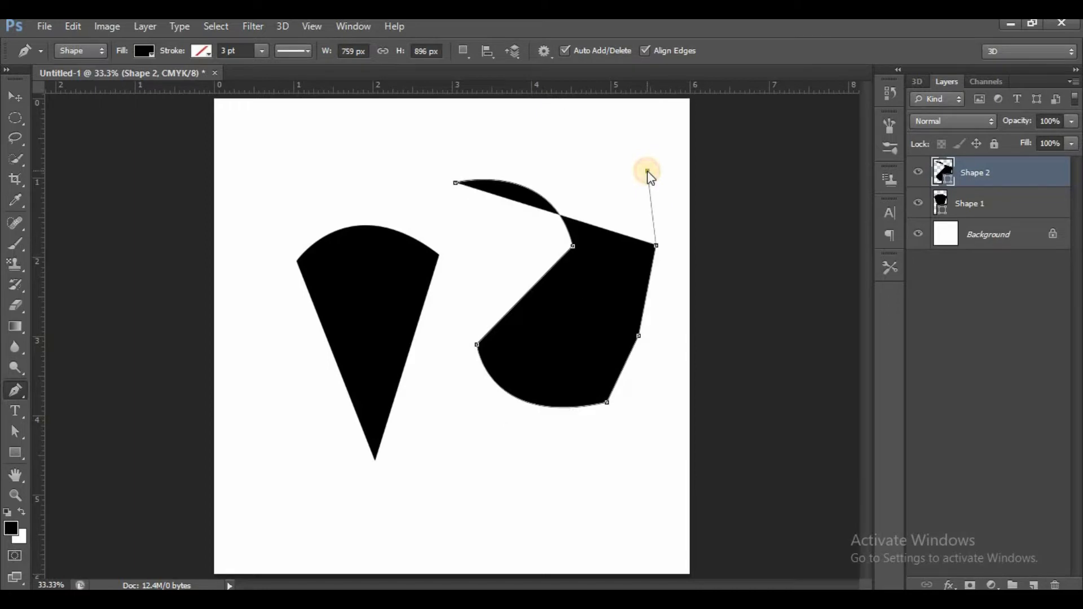
click(456, 184)
drag(456, 185, 329, 278)
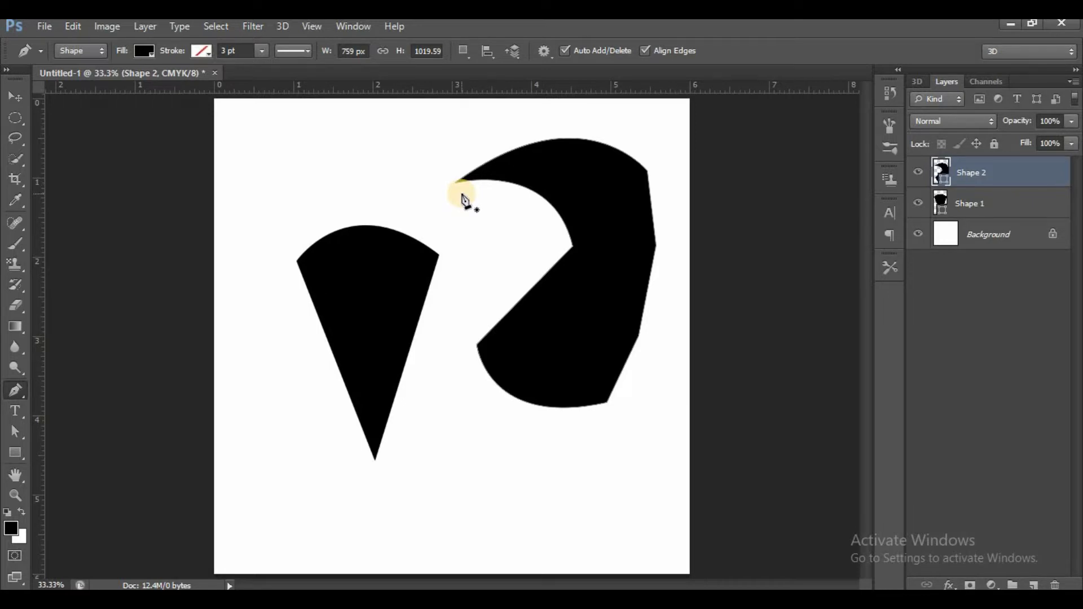
key(Delete)
key(Delete)
Draw a closed three-cornered Pen shape about 1191 × 1238 px with outward-curved top and right edges and an inward-curved left edge
click(261, 225)
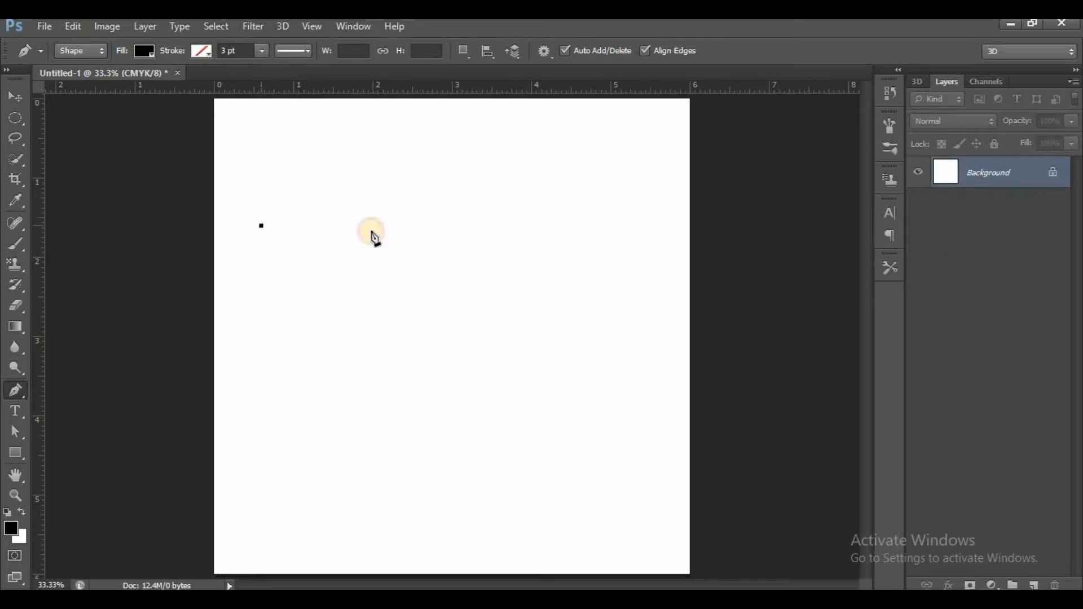
drag(575, 246, 738, 366)
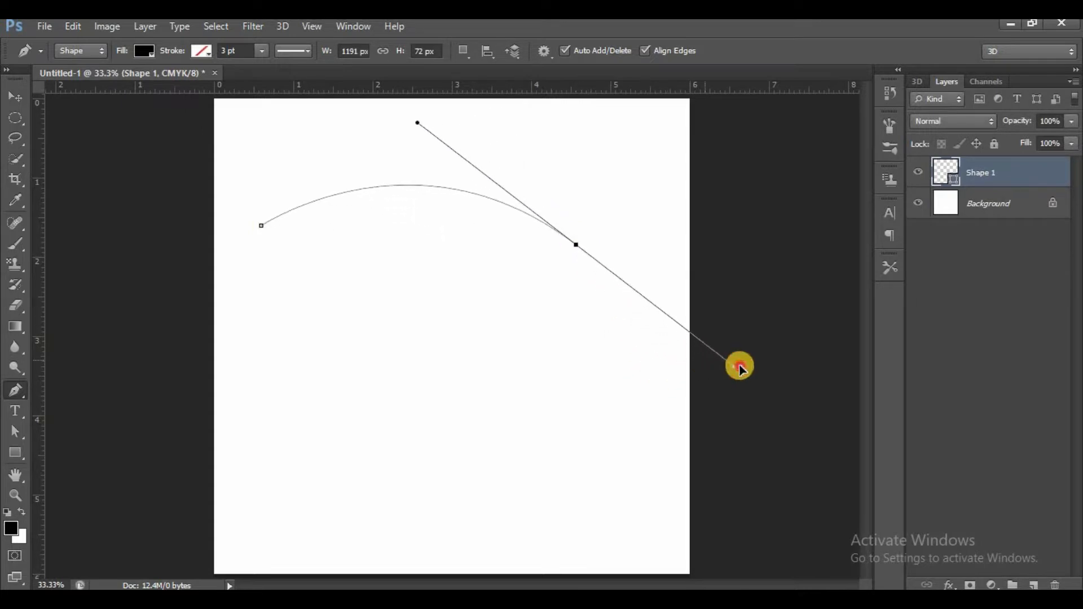
alt+click(578, 246)
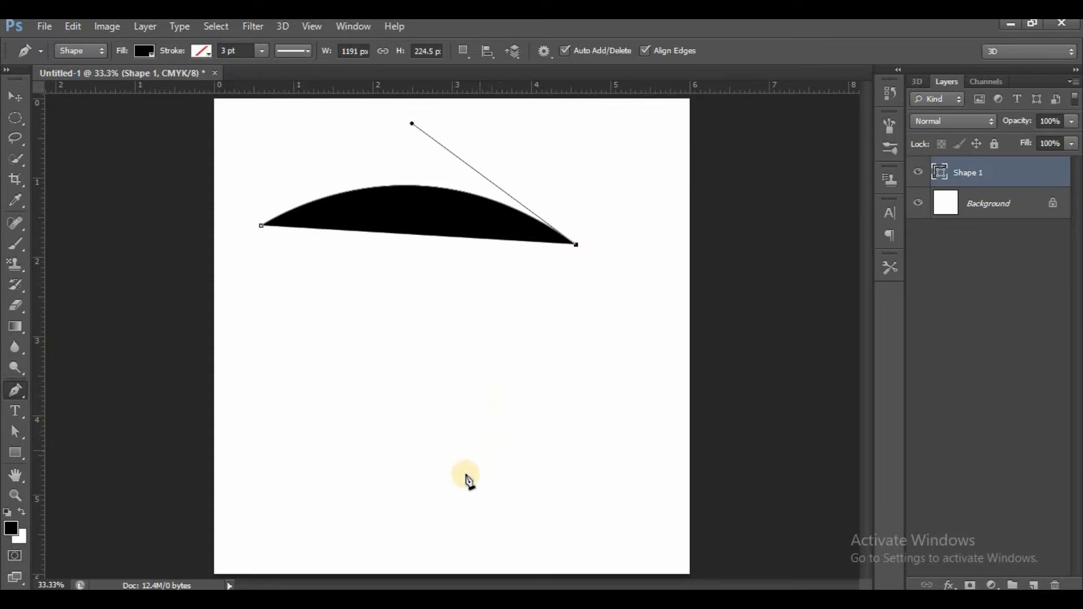
drag(352, 513, 164, 535)
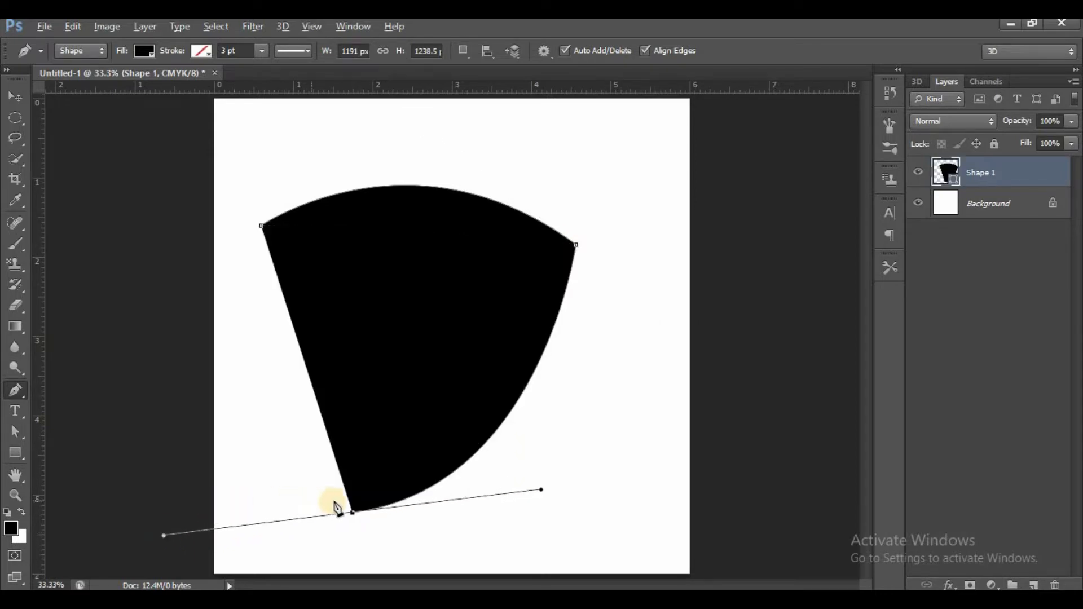
alt+click(352, 513)
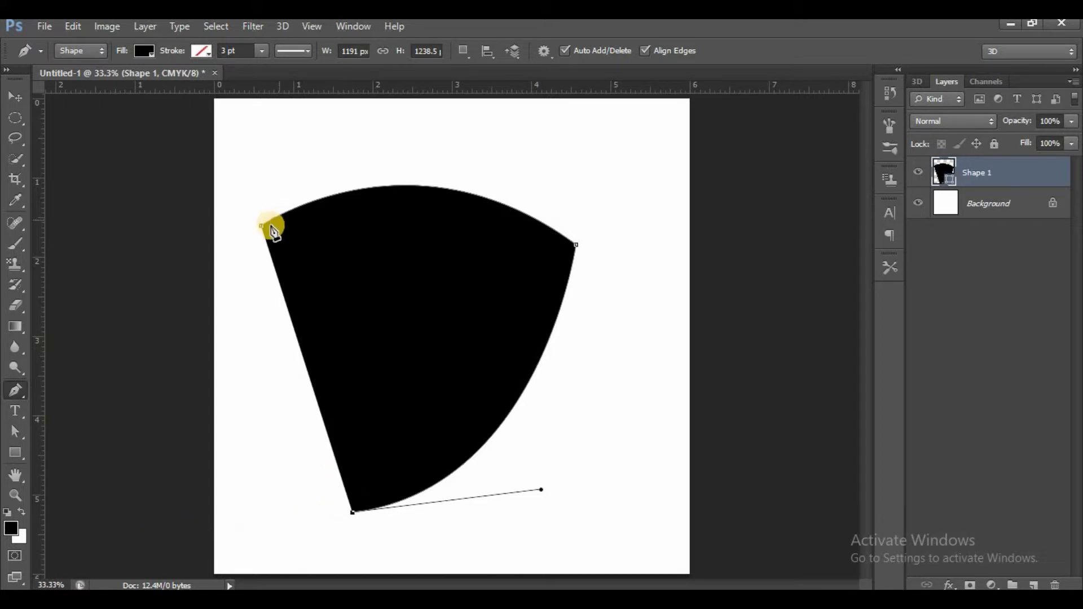
drag(262, 227, 11, 180)
key(Return)
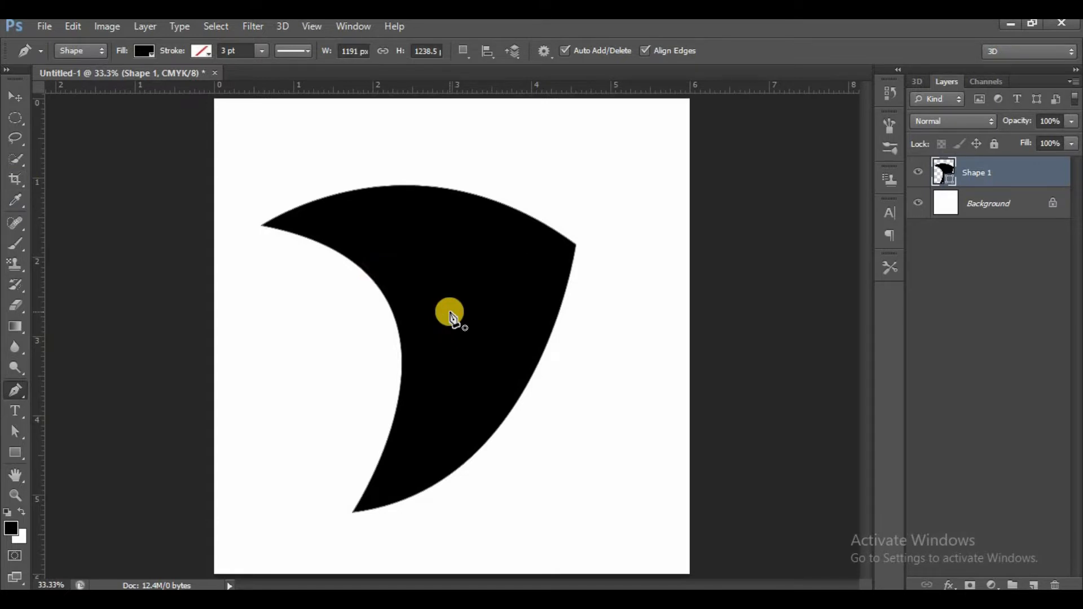
Try several fill colors on the three-cornered curved shape, ending with magenta pink, and delete the shape
click(144, 52)
click(142, 181)
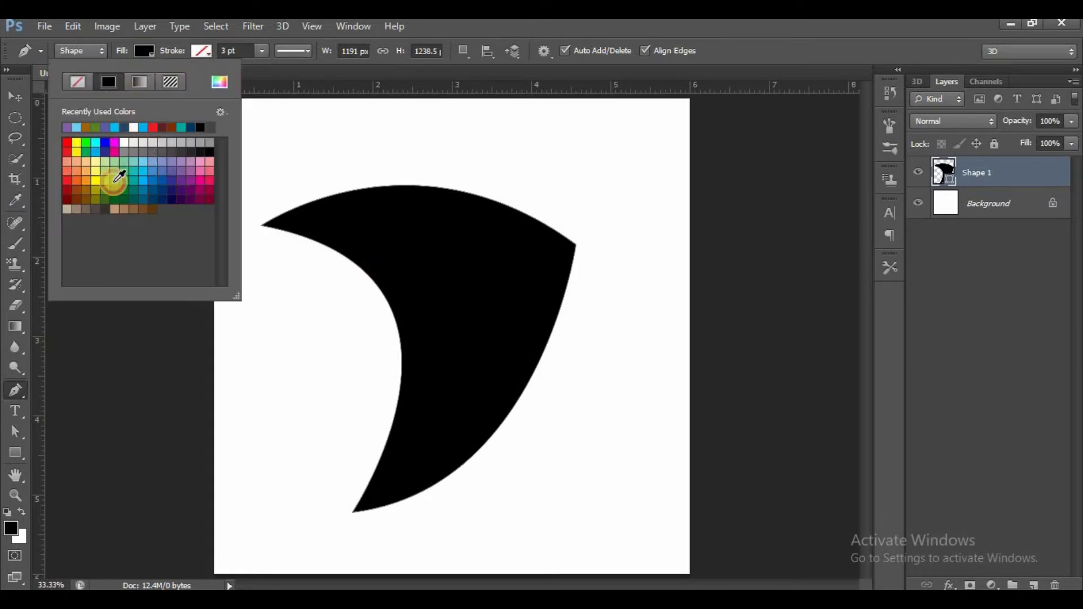
click(114, 181)
click(86, 181)
click(150, 189)
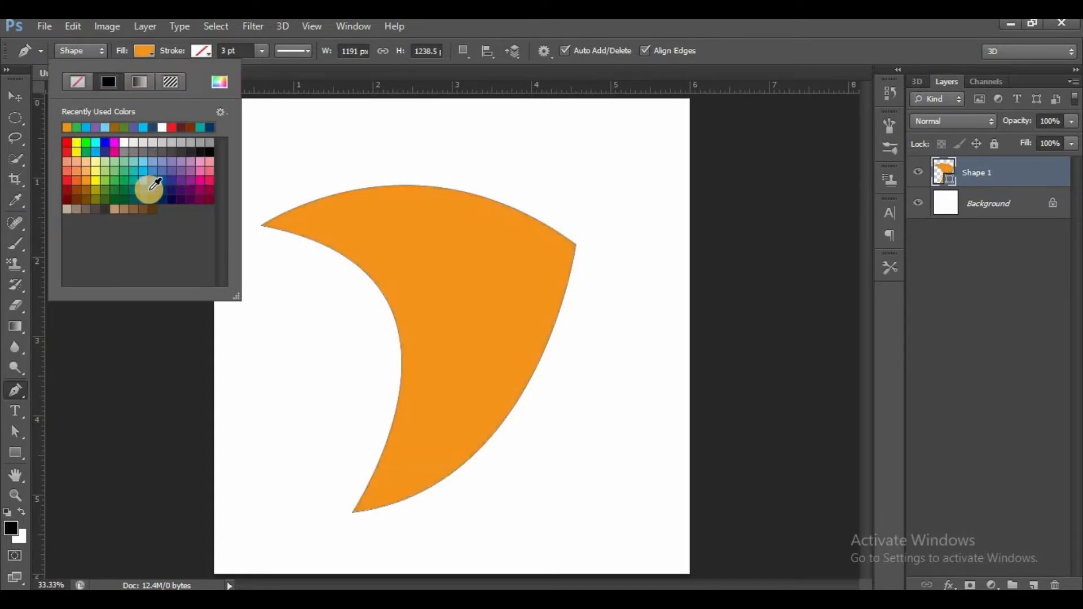
click(198, 179)
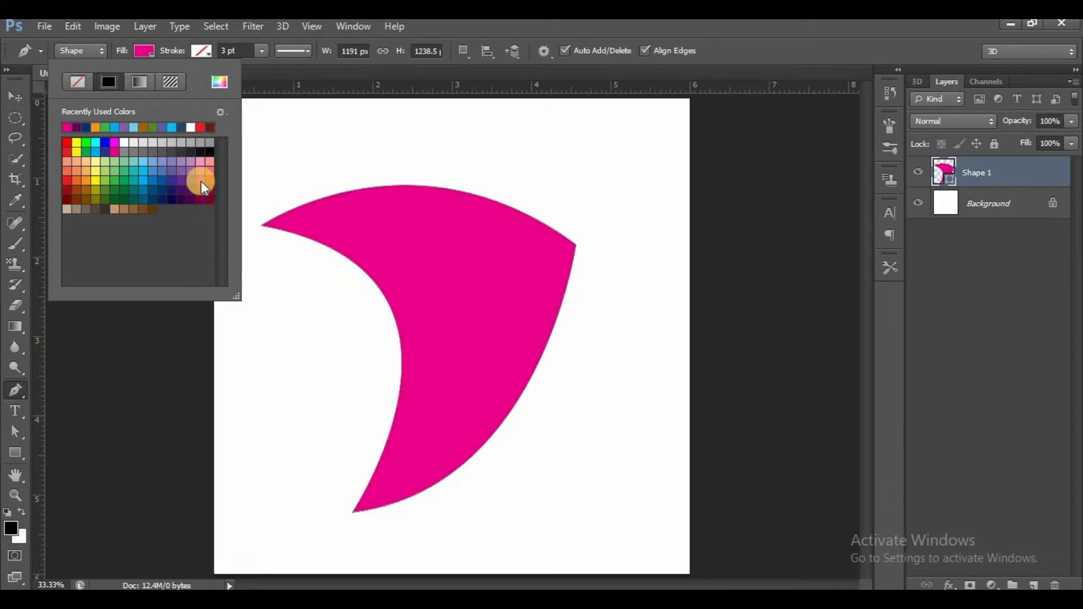
click(754, 46)
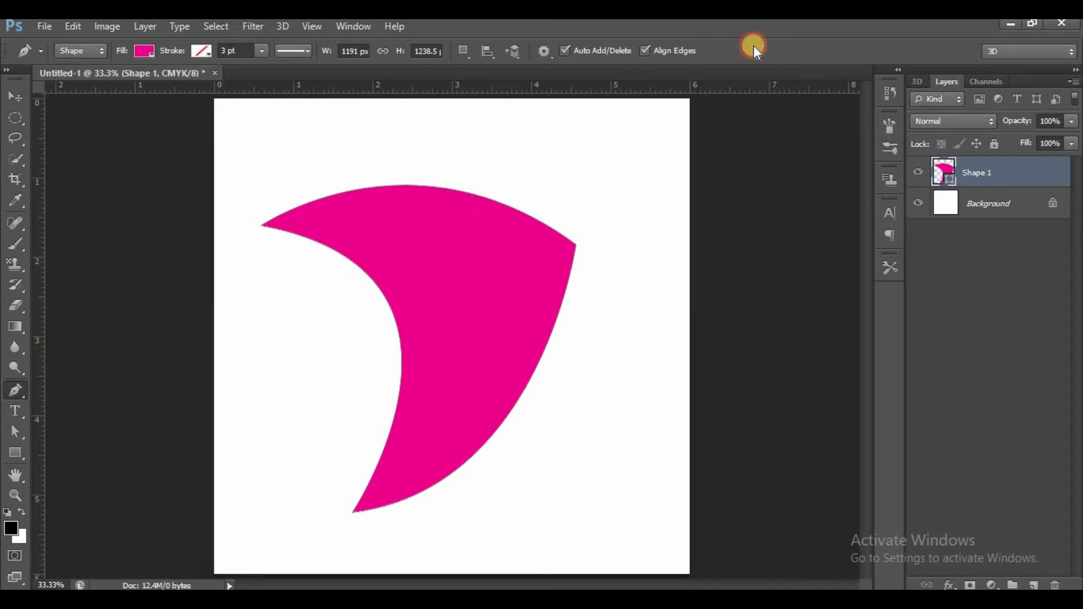
key(Delete)
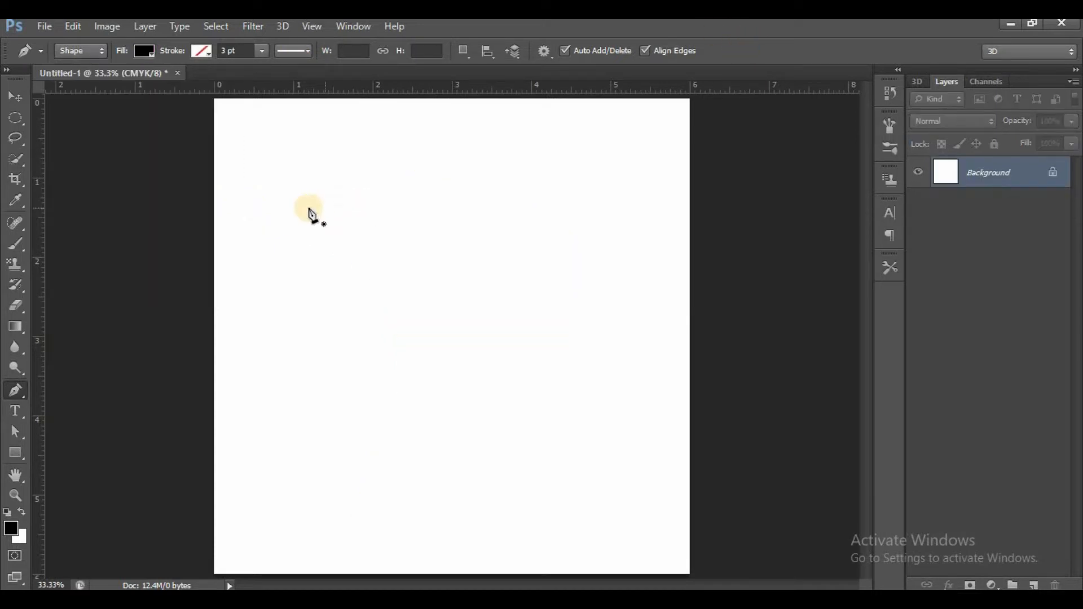
Draw a closed Pen shape about 1182 × 933 px with a wavy S-curved top edge and straight sides meeting at a lower point
click(305, 205)
drag(449, 205, 546, 253)
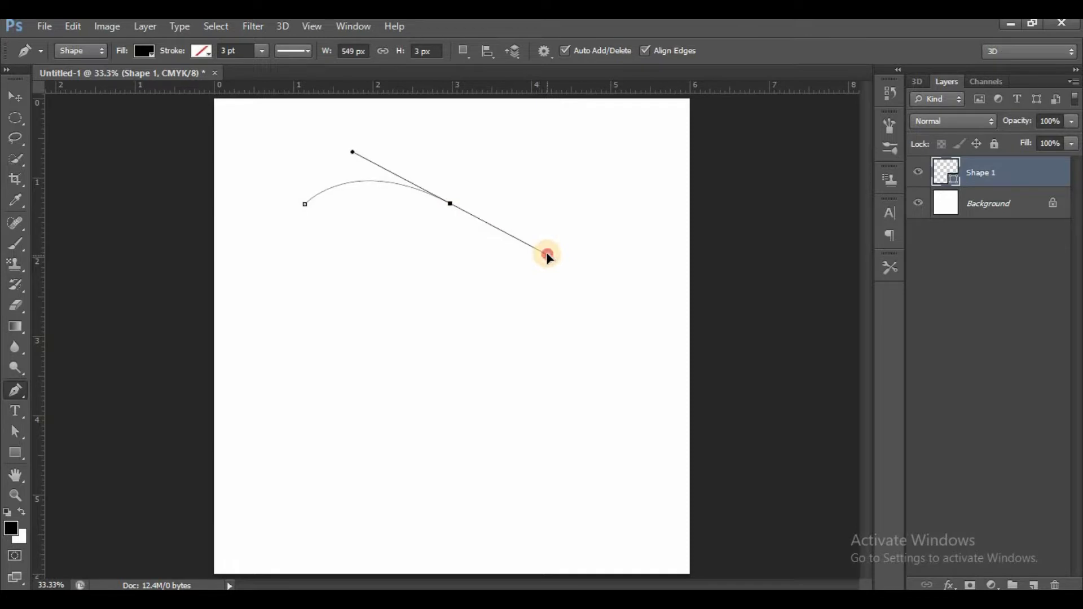
click(617, 176)
click(485, 422)
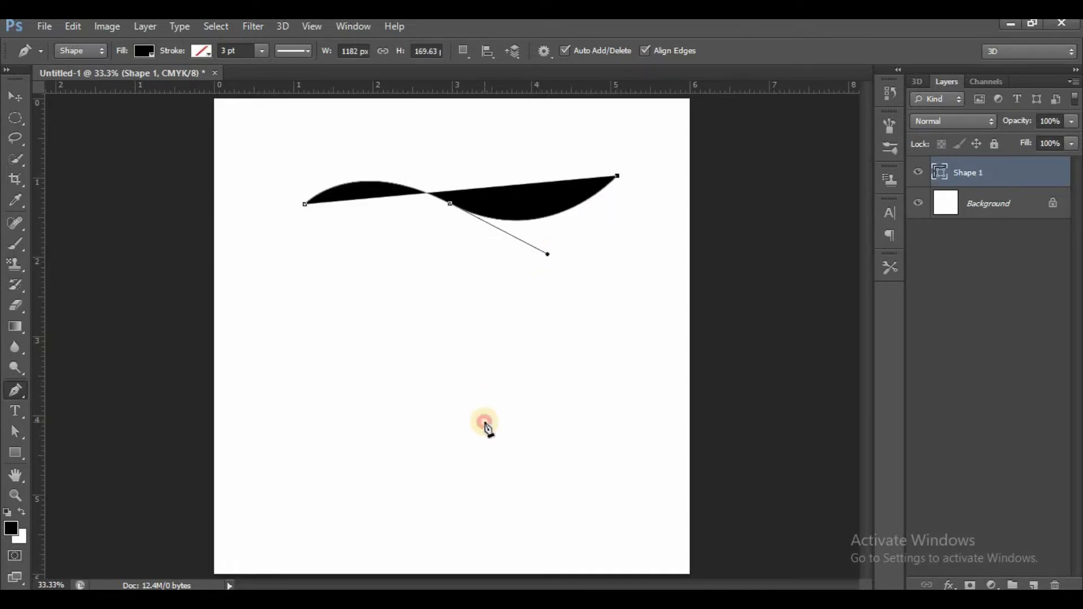
click(306, 204)
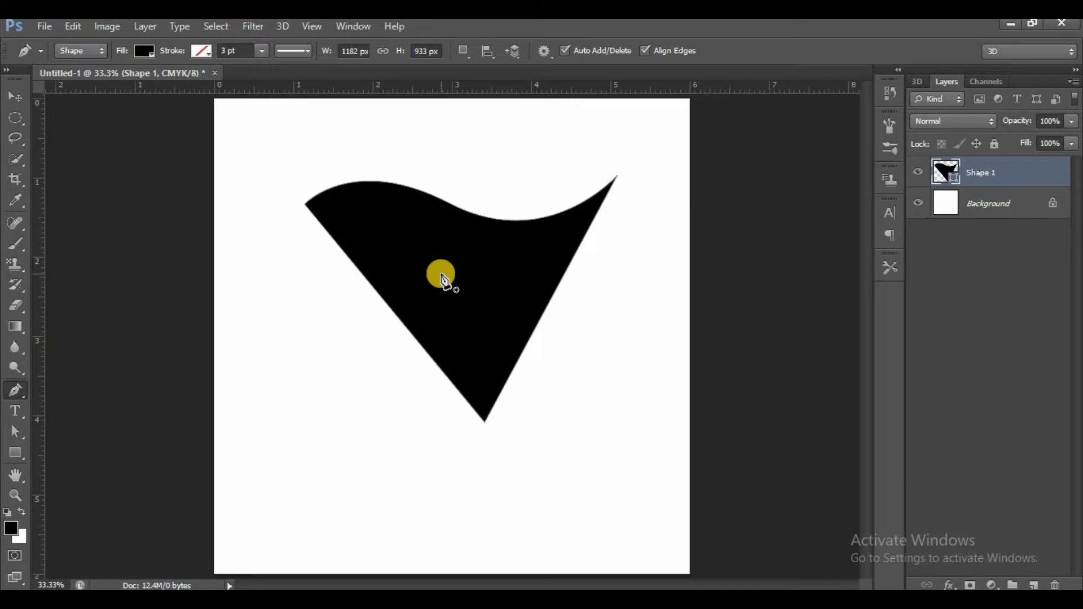
Change the wavy-topped shape's fill to Pure Cyan Blue
click(135, 50)
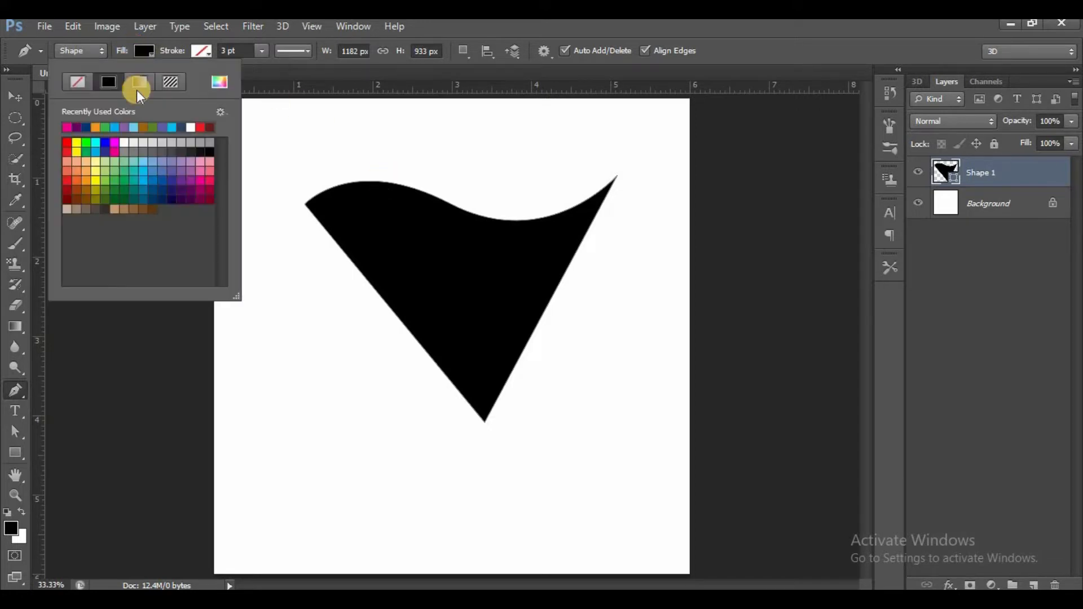
click(133, 191)
click(154, 178)
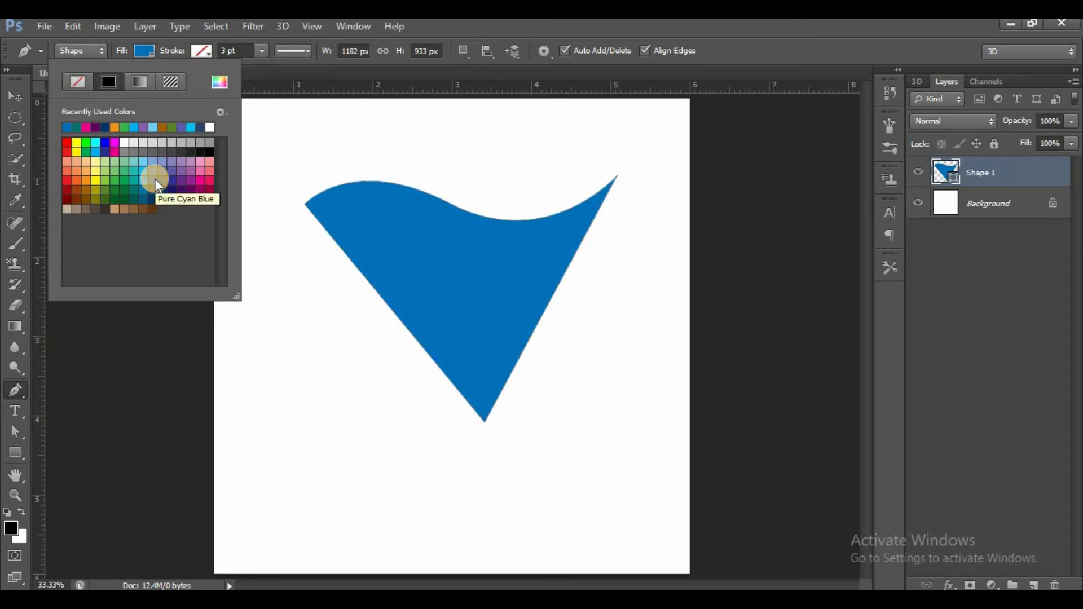
click(791, 46)
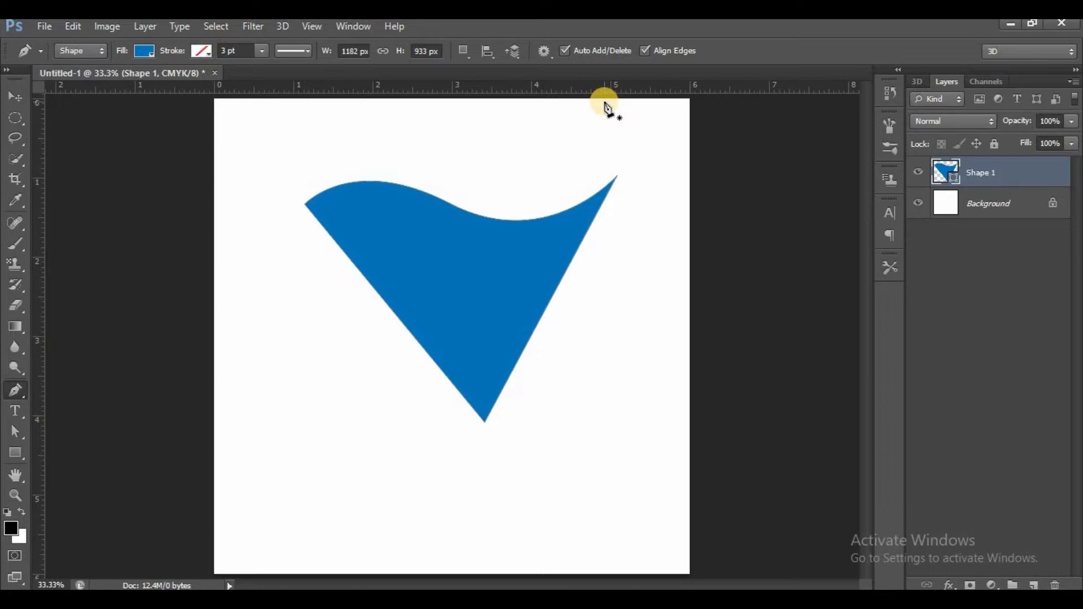
Delete the blue shape, undo the deletion, and hide the Shape 1 layer
key(ctrl+z)
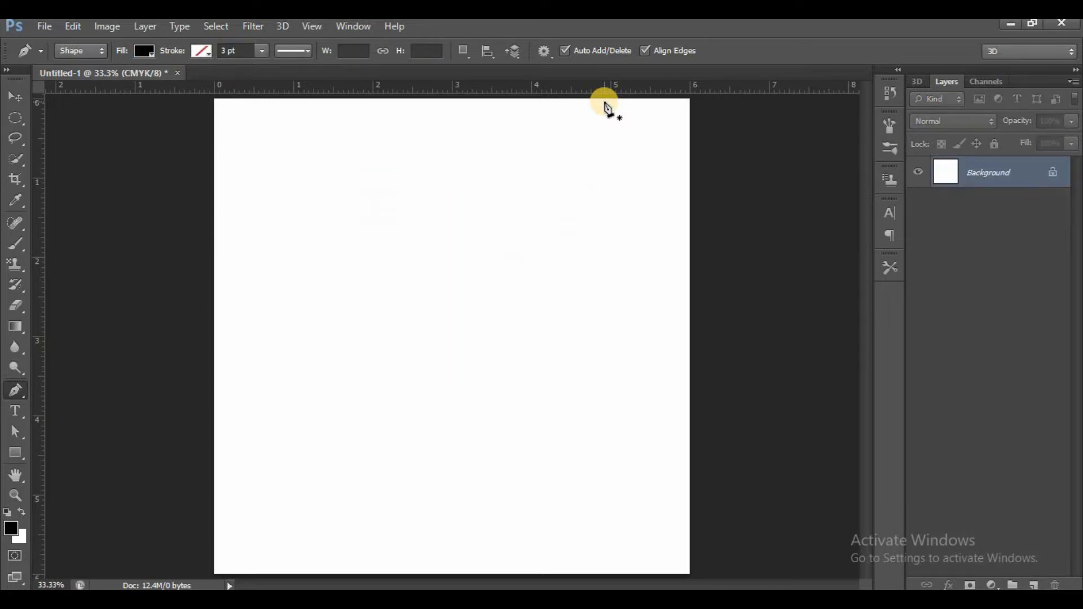
key(ctrl+z)
click(915, 174)
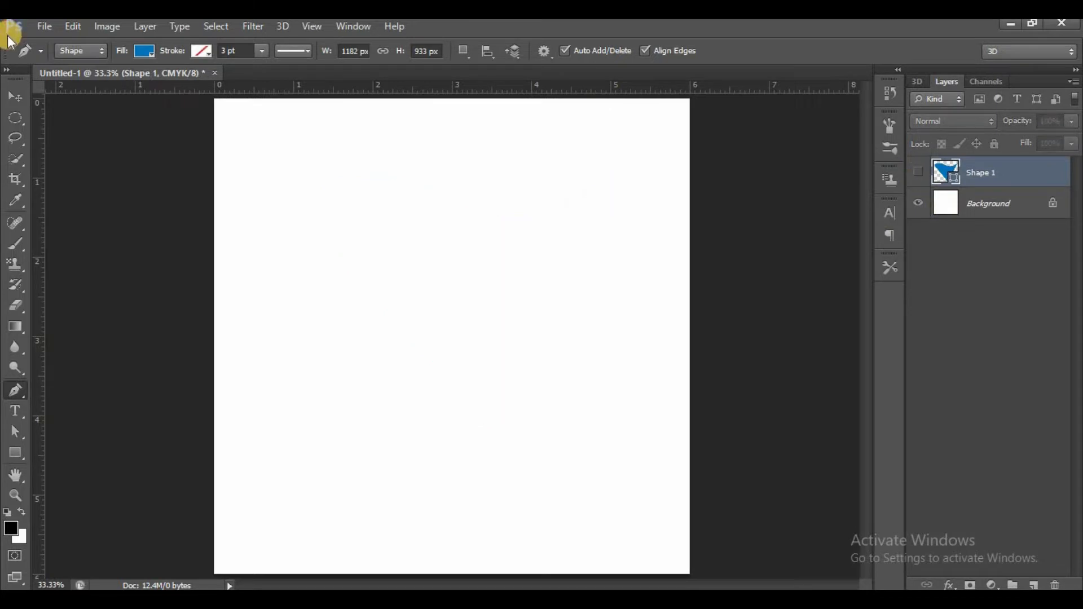
Place the caterpillar-rologia-haritidis logo image from the Desktop into the document
click(44, 29)
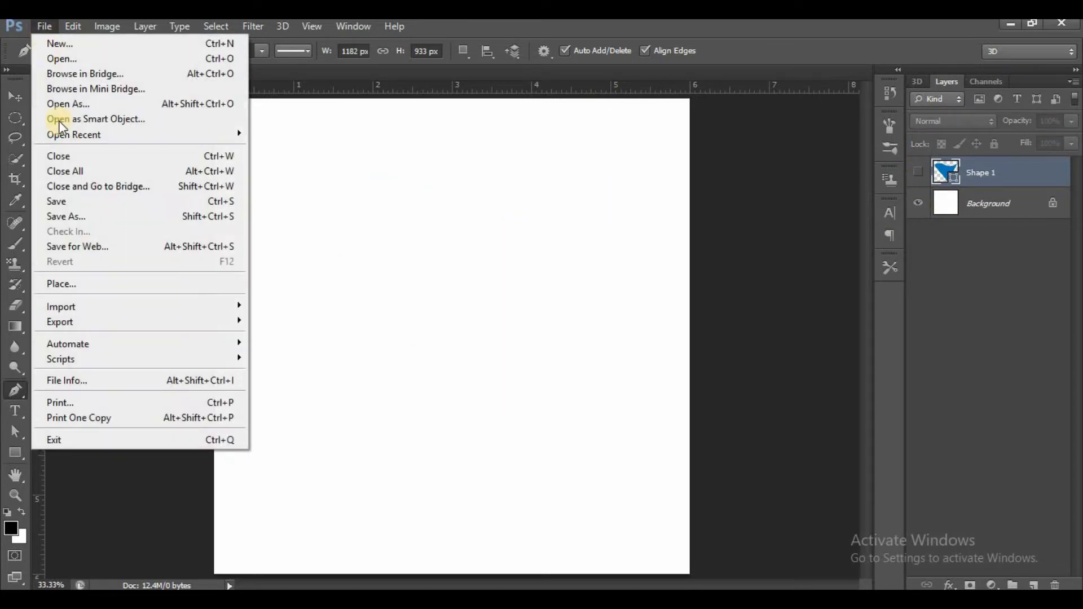
click(107, 285)
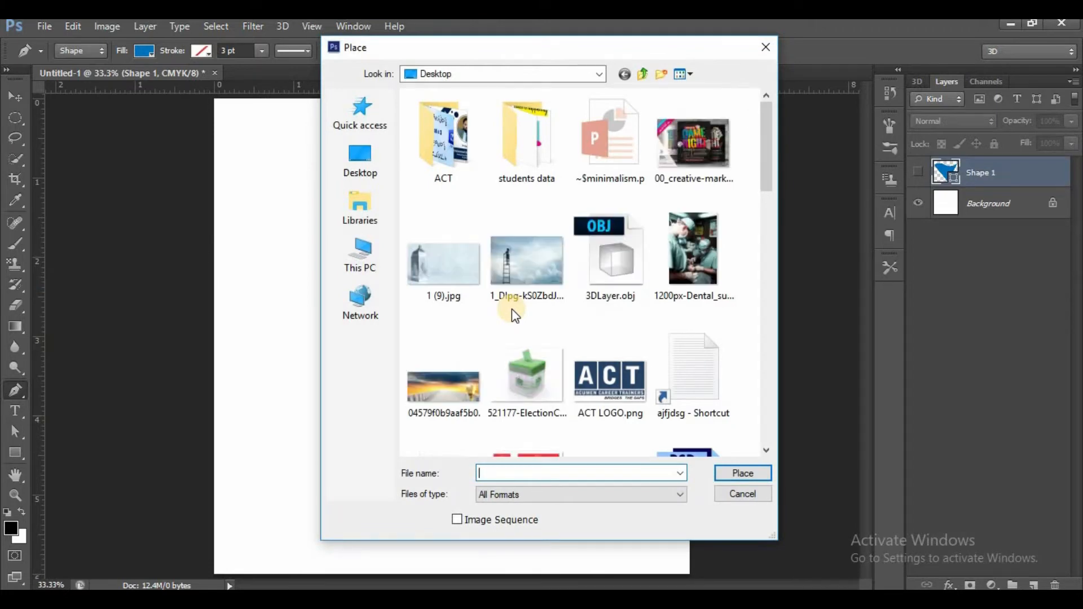
drag(768, 121, 764, 217)
double_click(539, 245)
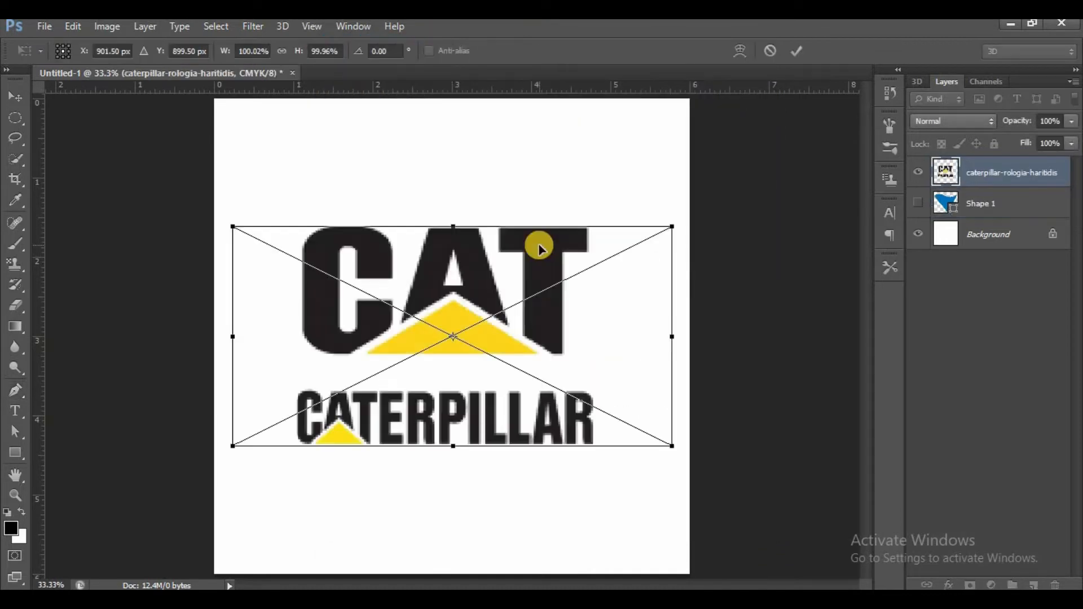
Trace the large yellow triangle under the A of CAT as a closed Pen shape about 660 × 210 px
key(p)
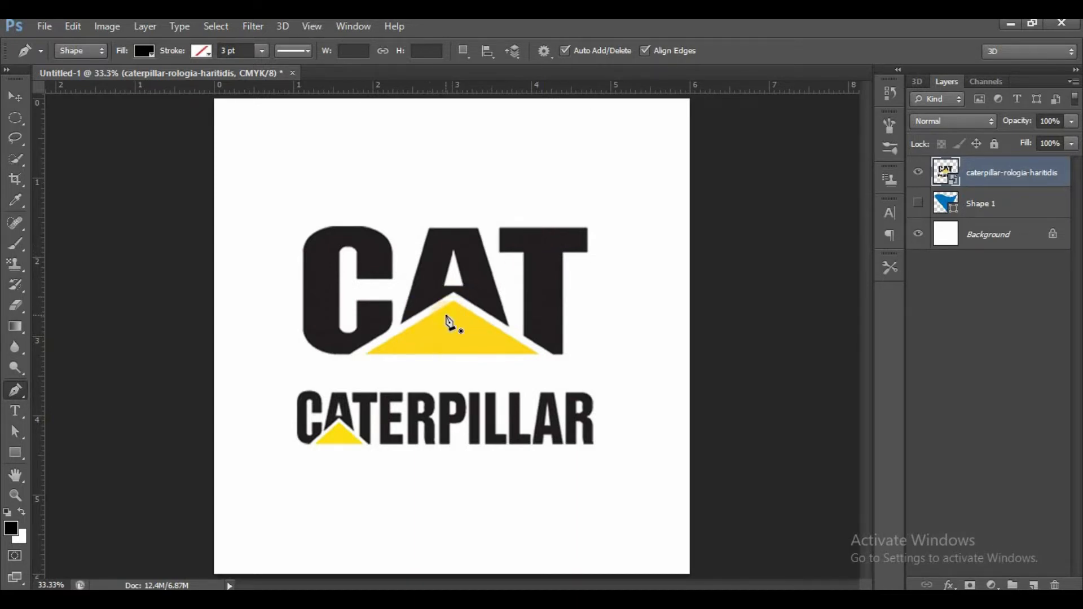
click(365, 355)
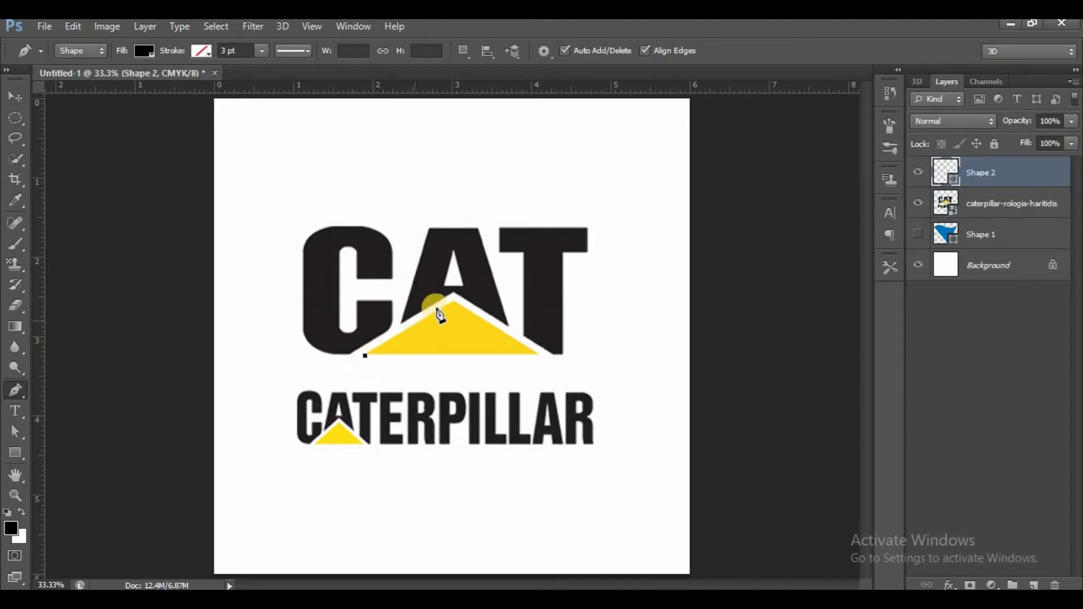
click(453, 300)
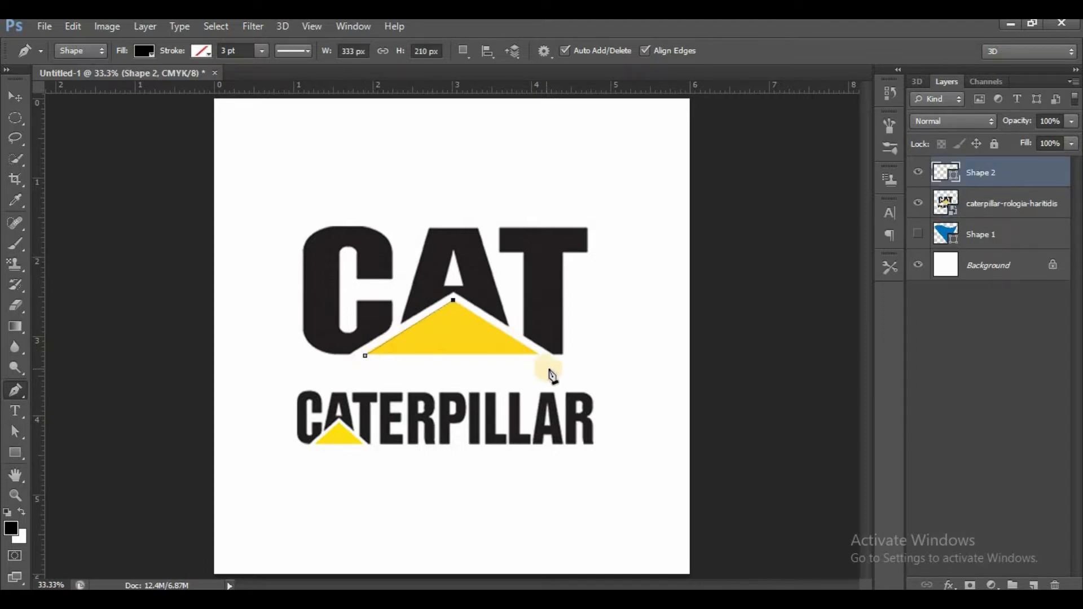
click(540, 355)
click(366, 356)
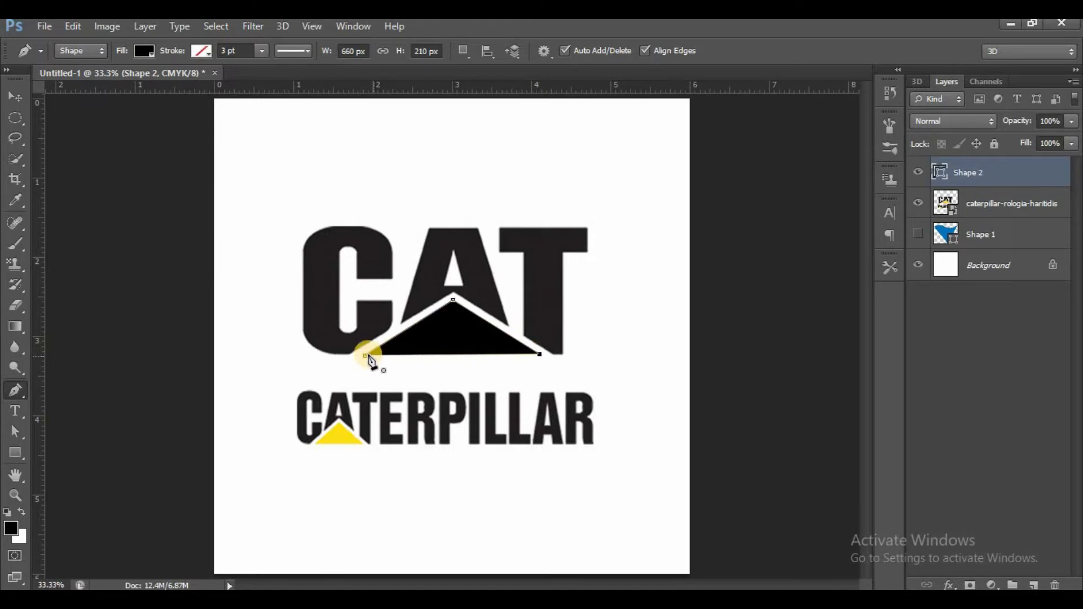
click(365, 354)
Fill the traced triangle with the yellow sampled from the small triangle in the CATERPILLAR wordmark
click(145, 50)
click(220, 86)
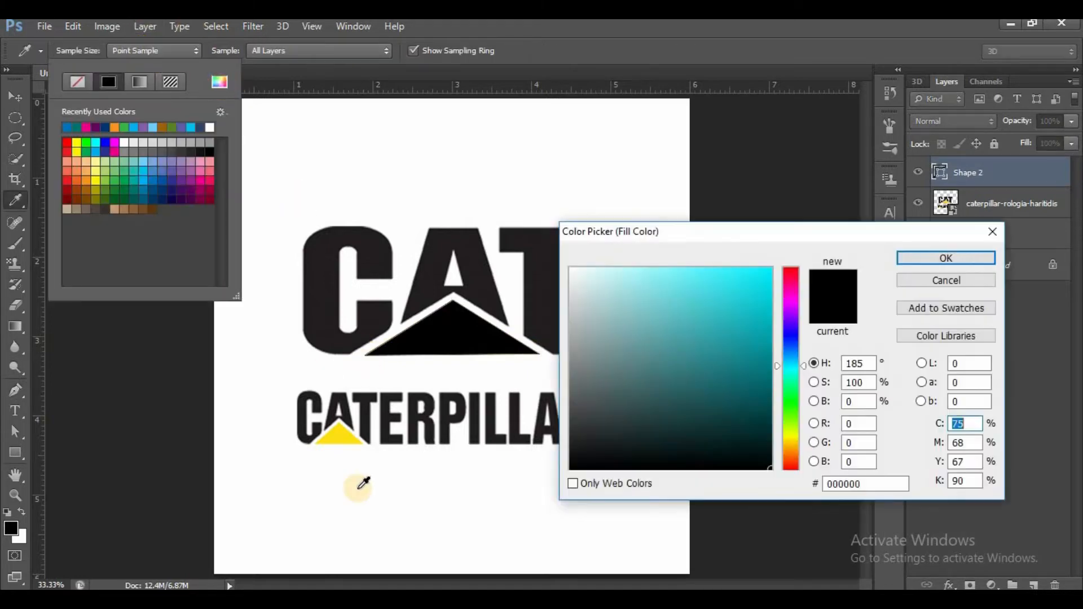
click(338, 435)
click(916, 257)
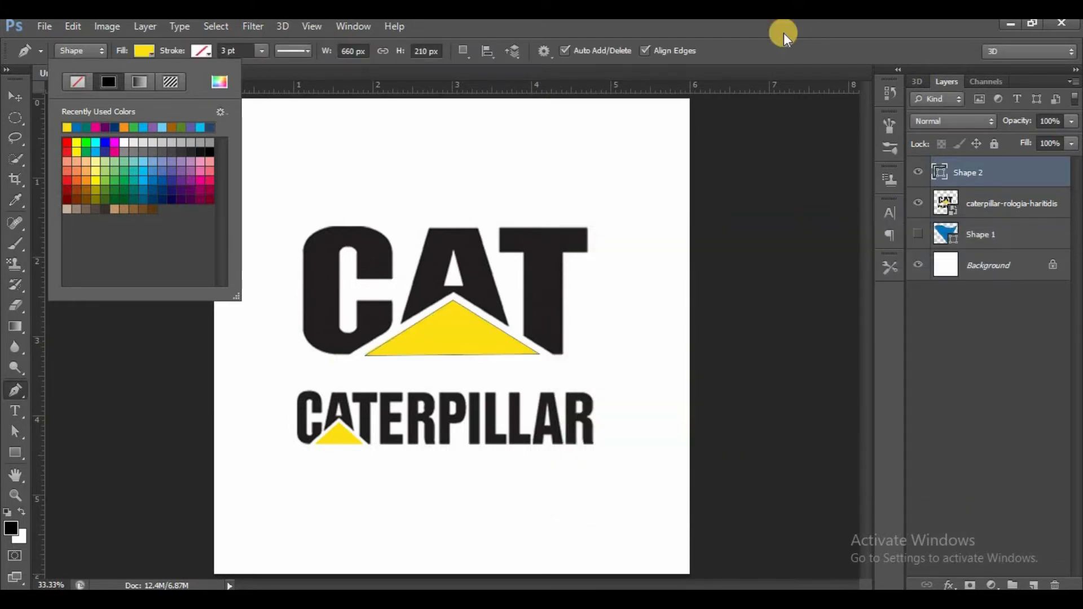
click(779, 46)
Move the traced yellow triangle down and to the right, partly off the logo's original triangle
key(ctrl+1)
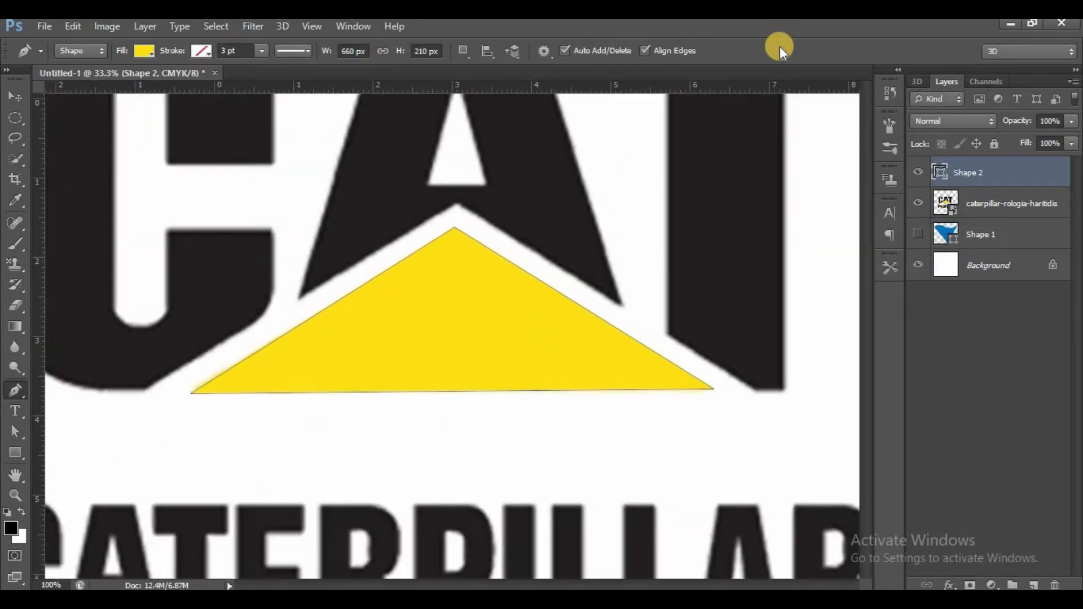
key(ctrl+plus)
key(ctrl+plus)
key(v)
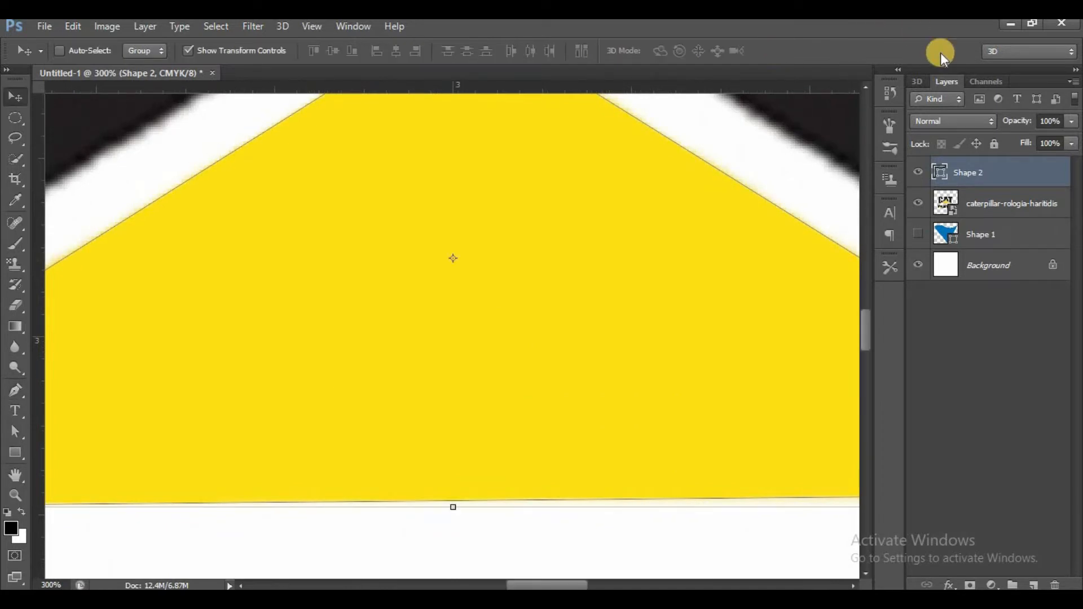
drag(714, 160, 713, 210)
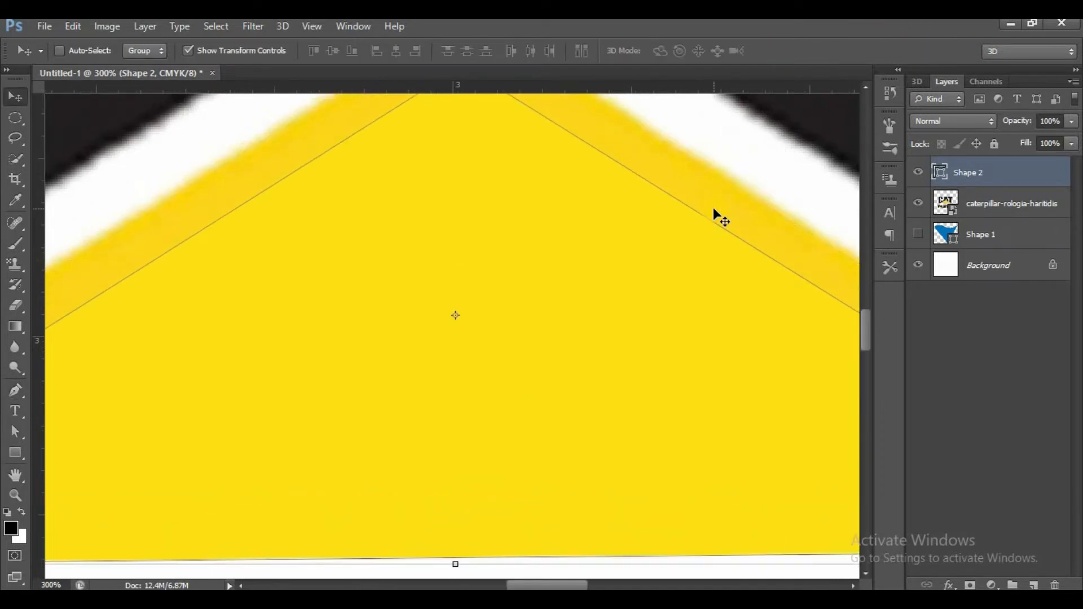
drag(545, 583, 604, 585)
drag(594, 495, 982, 532)
mouse_move(412, 327)
mouse_down()
mouse_move(551, 348)
mouse_move(450, 310)
mouse_move(424, 320)
mouse_up()
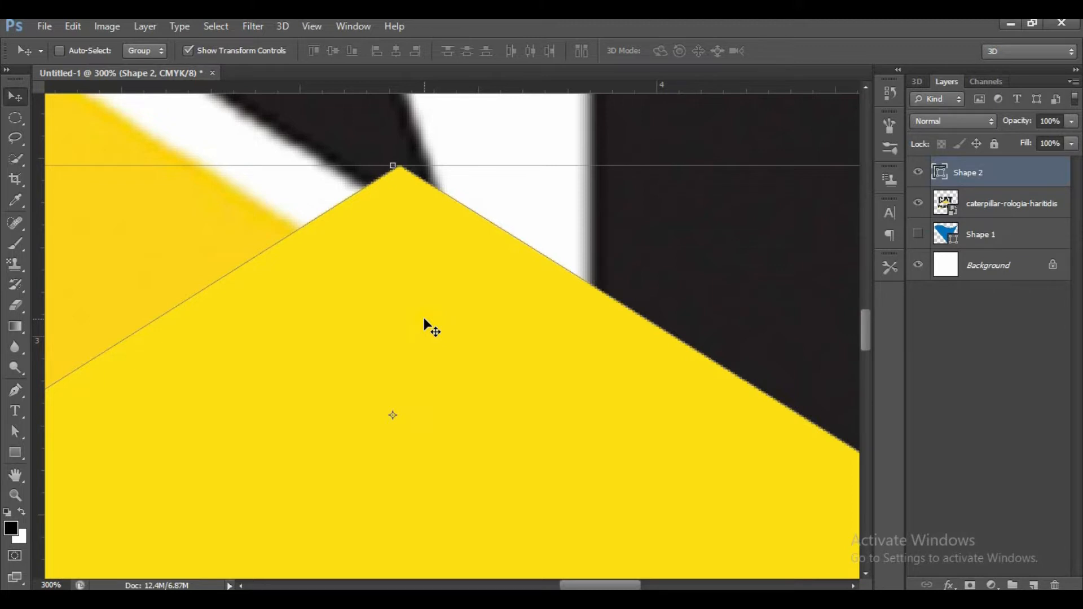
Shift the traced triangle slightly further right across the lower part of the letter T
key(ctrl+minus)
key(ctrl+minus)
key(ctrl+minus)
key(ctrl+minus)
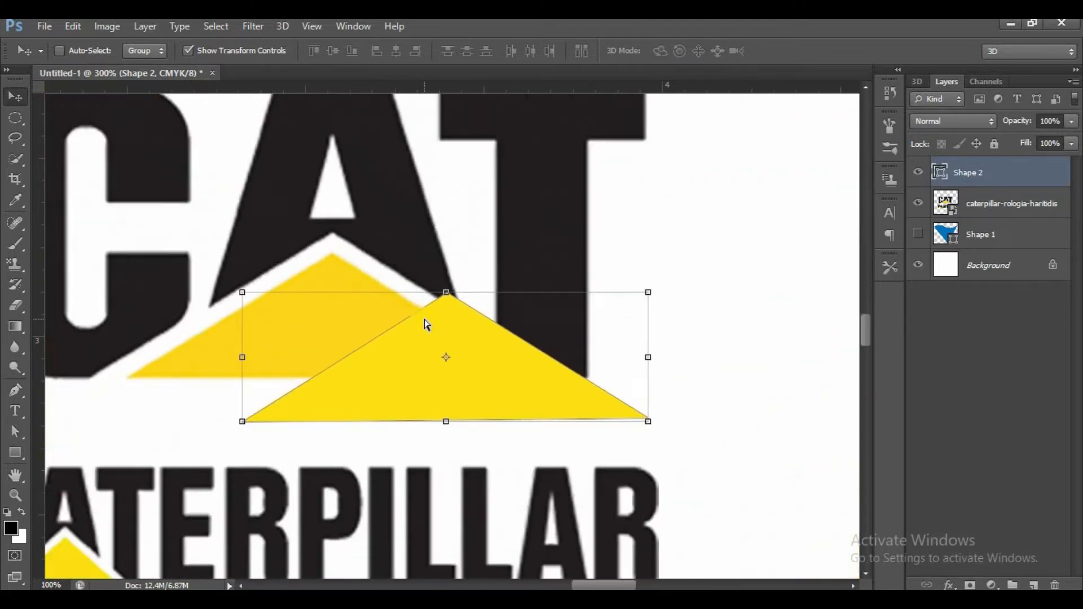
key(ctrl+plus)
mouse_move(473, 345)
mouse_down()
mouse_move(278, 239)
mouse_move(363, 290)
mouse_move(475, 330)
mouse_up()
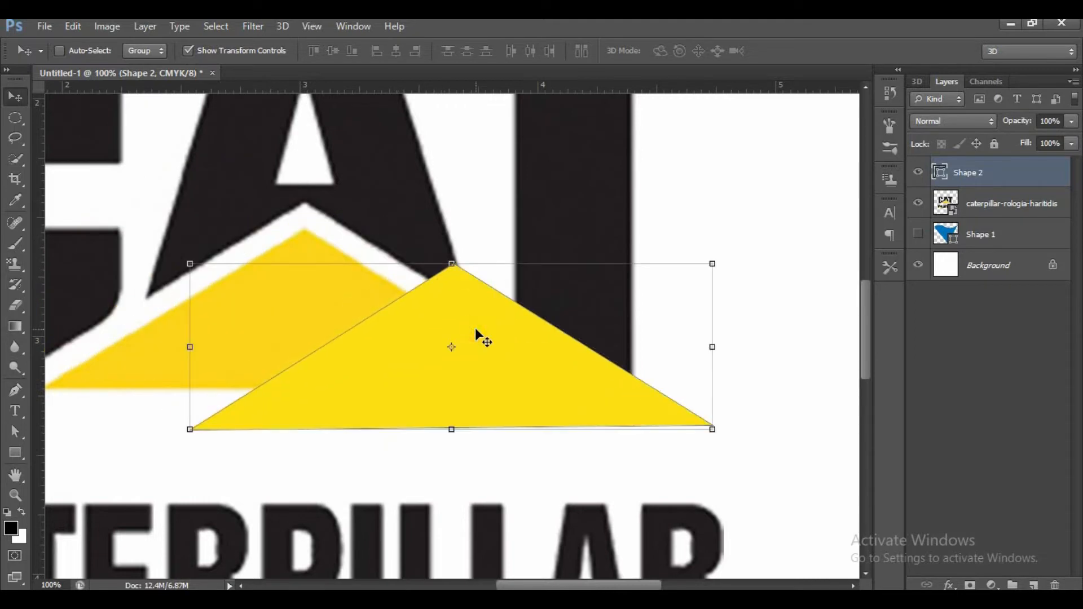
drag(475, 331, 509, 333)
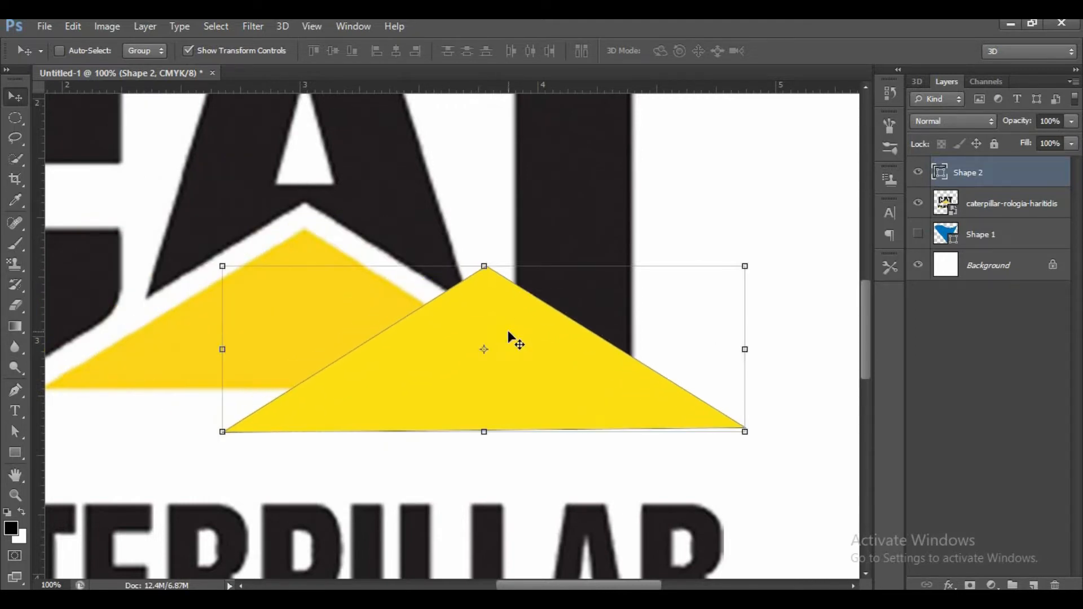
Start a new Pen shape at the inner corner of the C's upper arm, tracing its end and the curved upper-right corner
drag(599, 584, 557, 584)
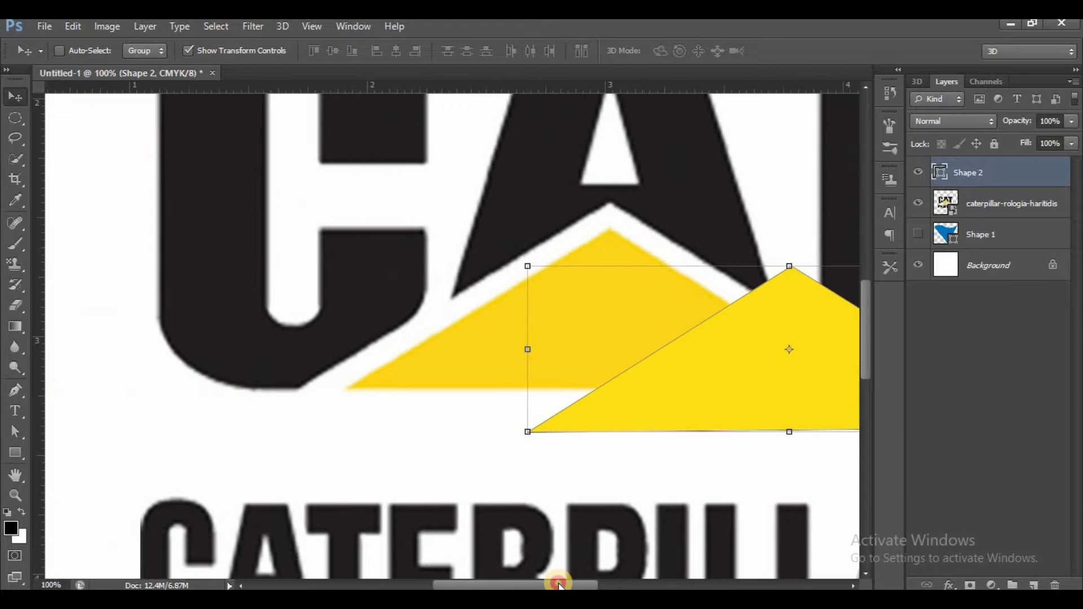
key(ctrl+minus)
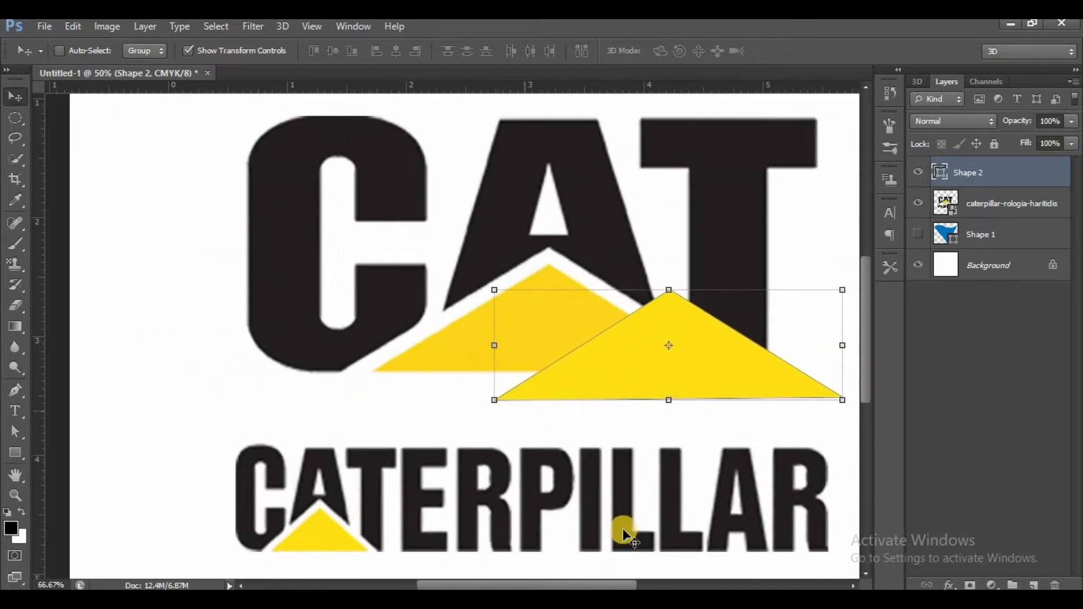
drag(864, 352, 863, 343)
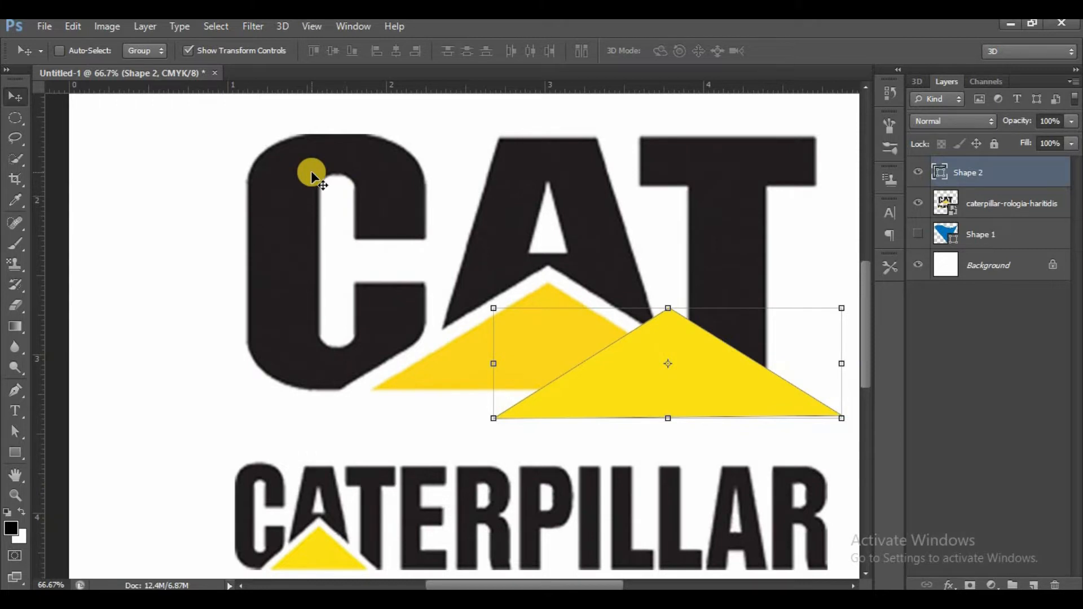
click(15, 390)
click(355, 238)
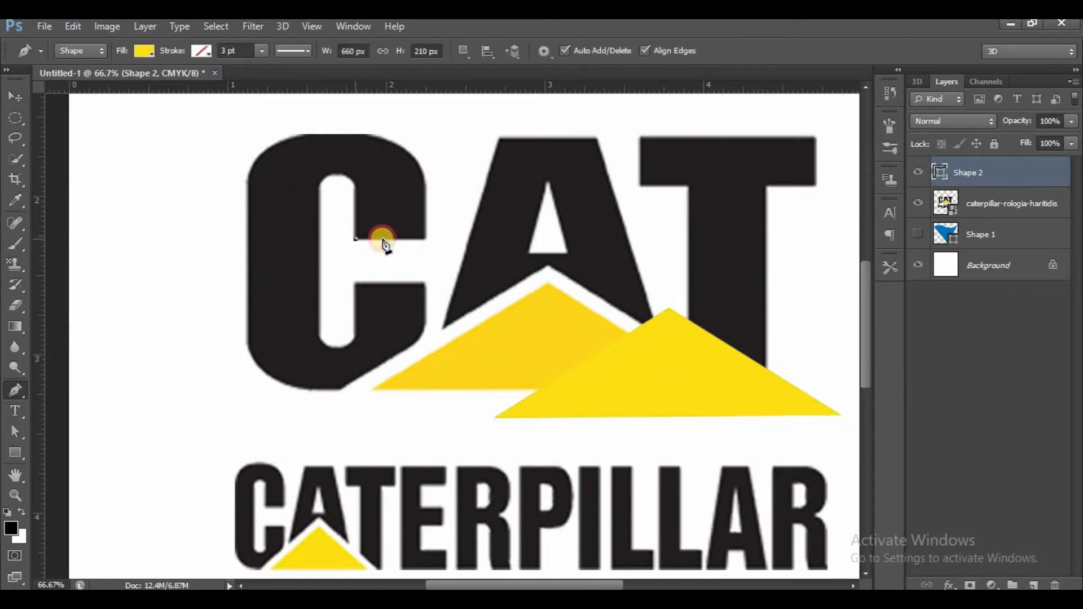
click(425, 240)
click(424, 185)
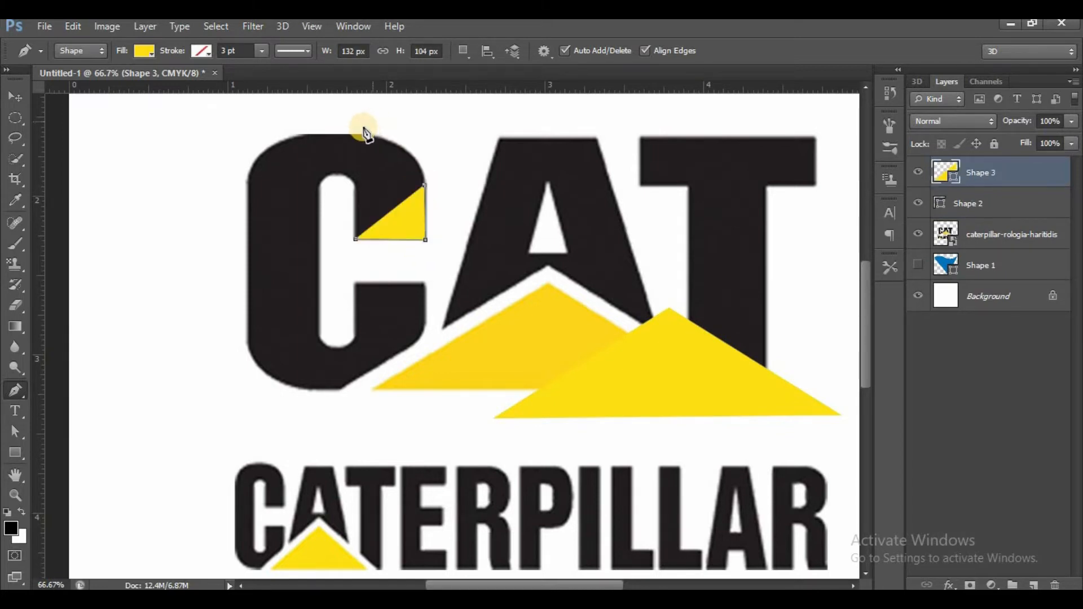
drag(364, 139, 302, 134)
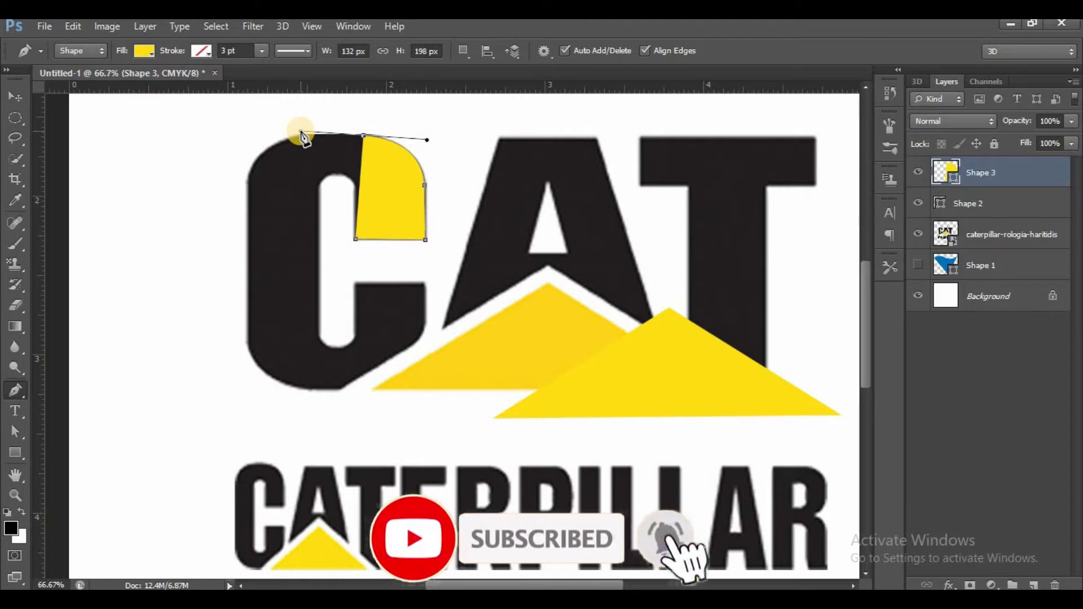
click(364, 138)
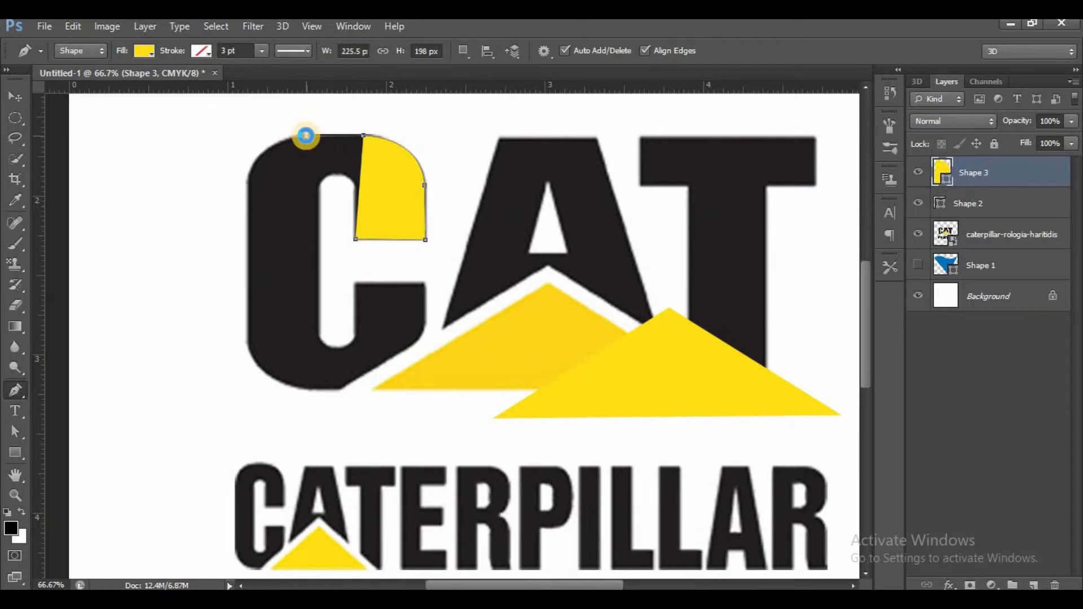
Continue the outline along the C's top edge and around its upper-left curve, removing the outgoing handle there
click(306, 135)
key(ctrl+z)
click(310, 134)
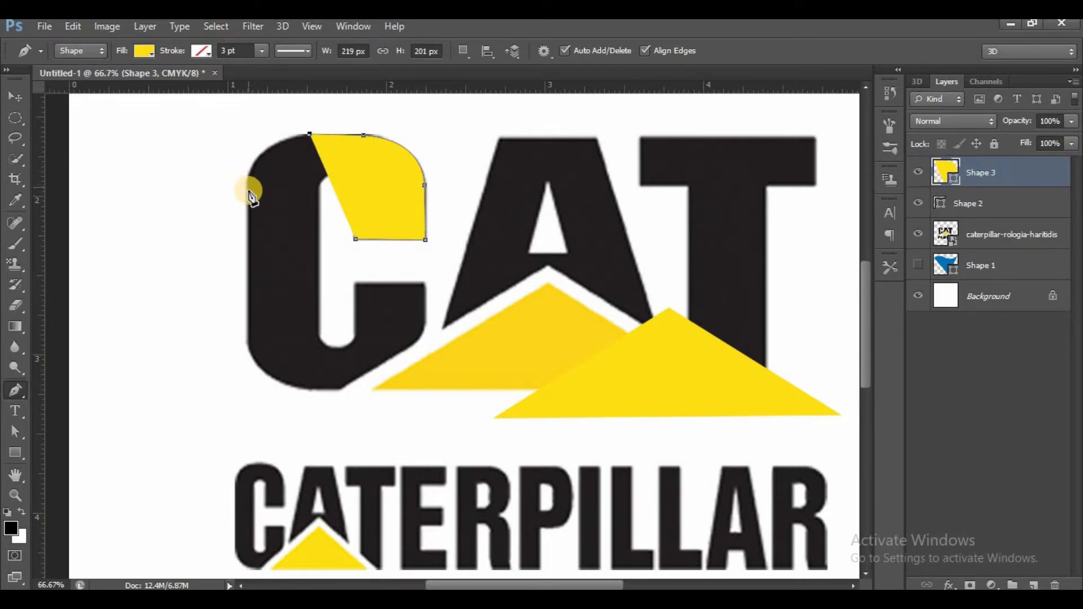
click(247, 198)
drag(247, 196, 245, 249)
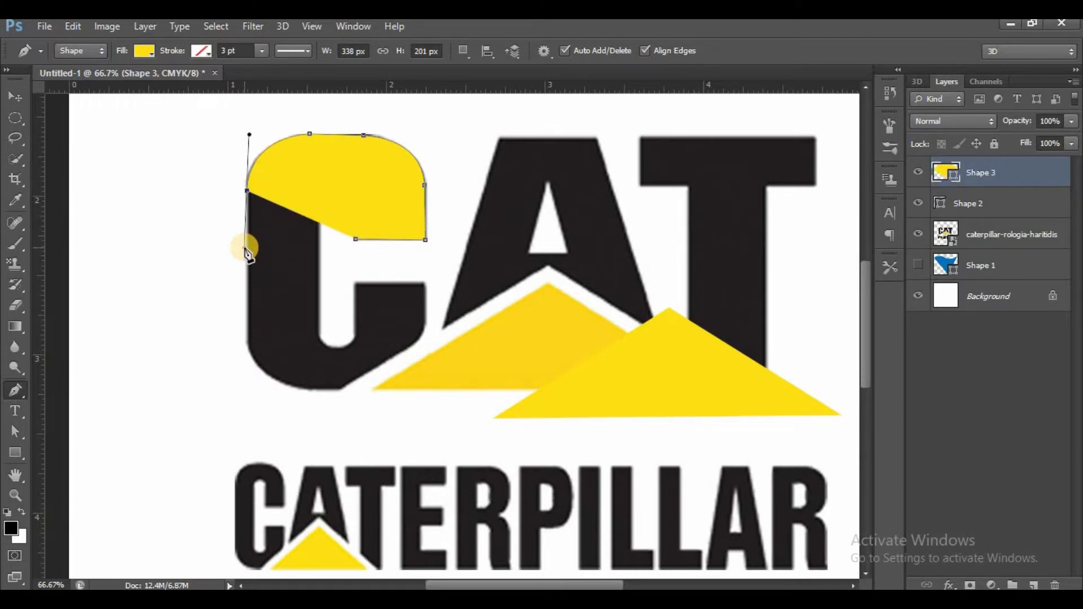
click(247, 192)
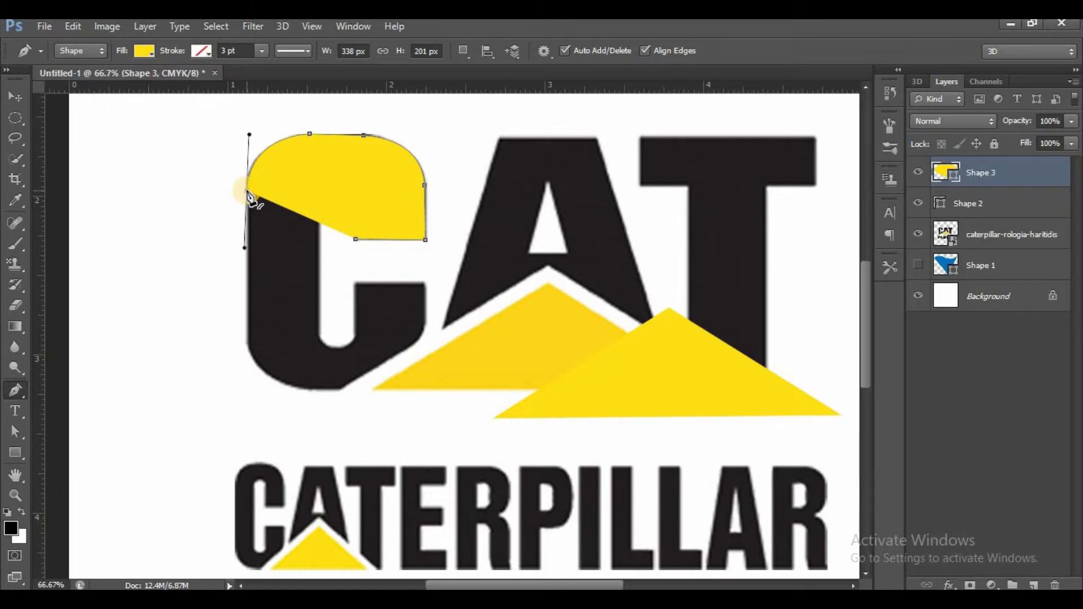
key(super)
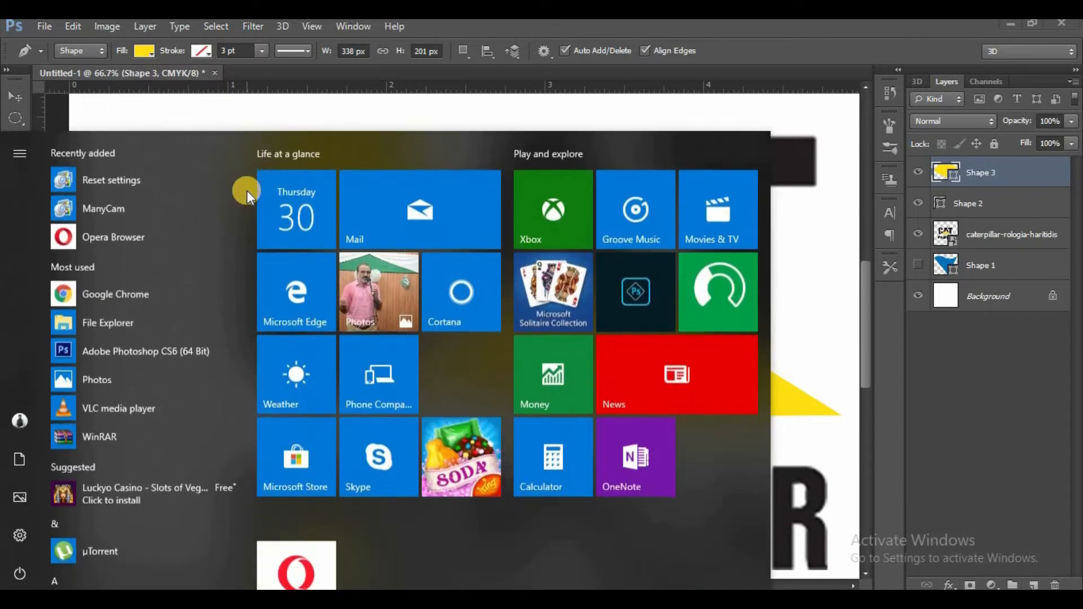
click(827, 57)
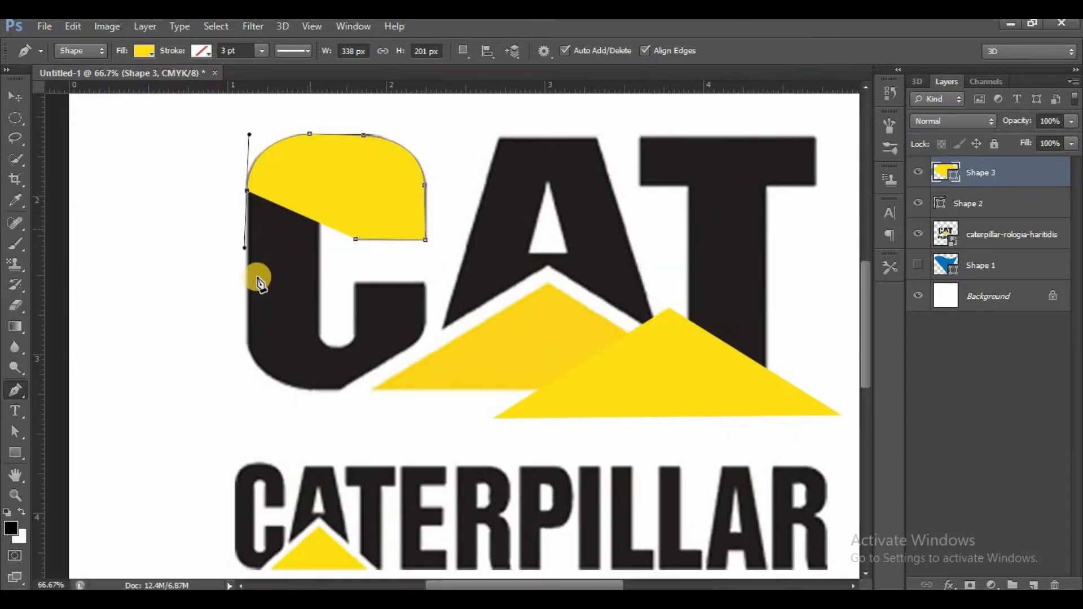
alt+click(248, 192)
Trace down the C's straight left side, around its lower-left curve, and along the short bottom edge
click(247, 342)
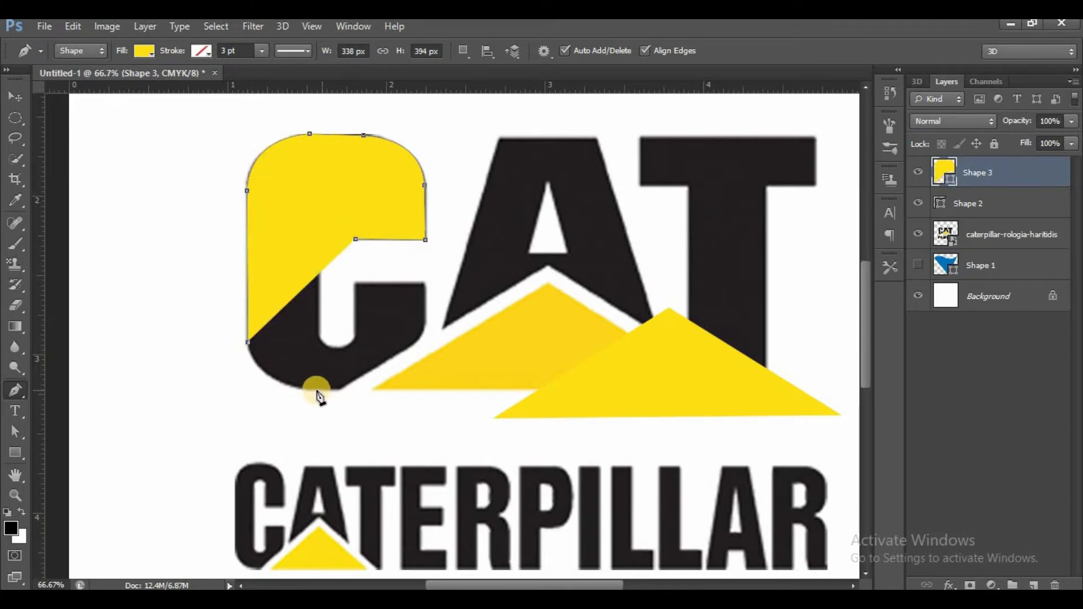
drag(311, 389, 374, 396)
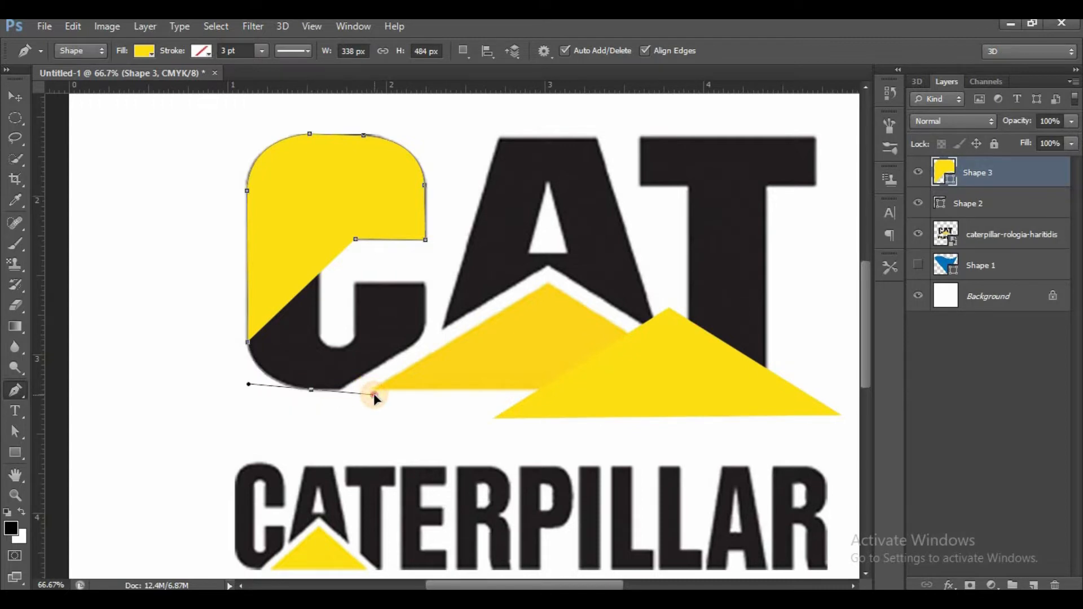
alt+click(311, 389)
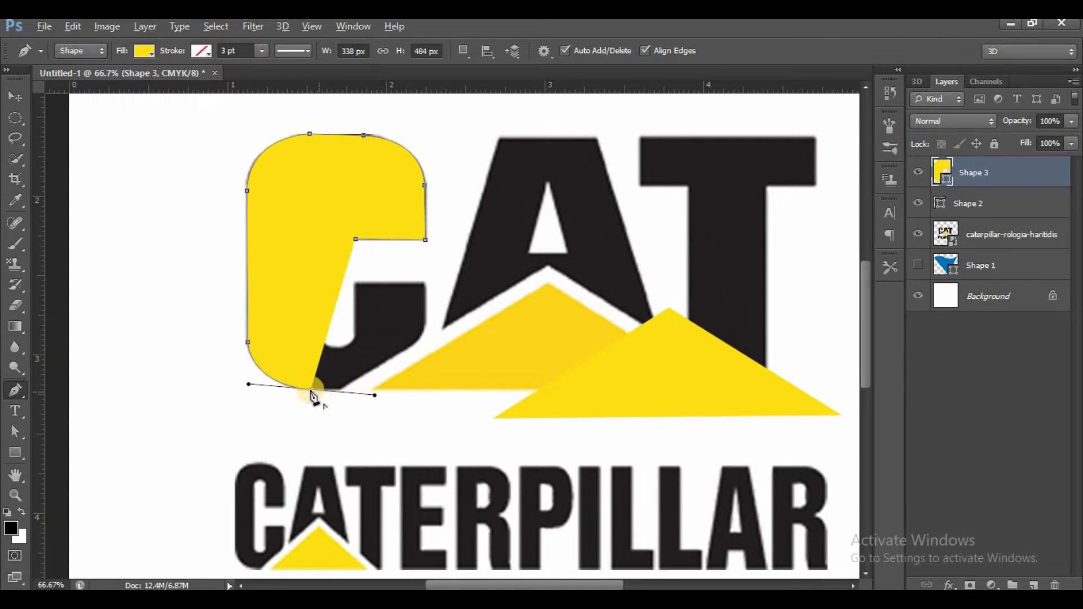
click(338, 389)
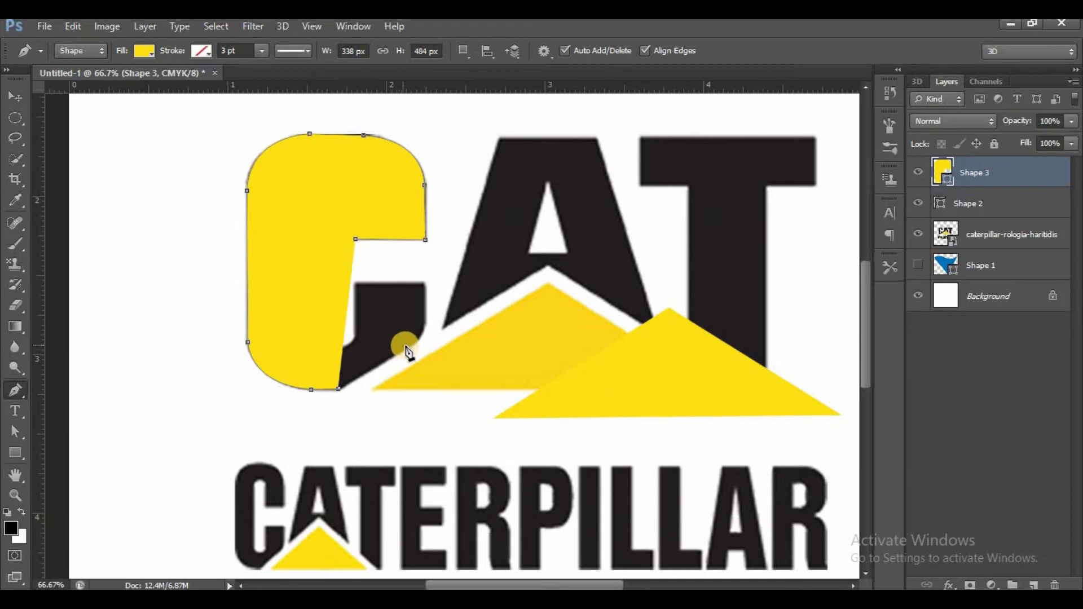
Trace the C's lower diagonal edge and rounded lower-right corner up to the outer tip of its lower arm
click(406, 349)
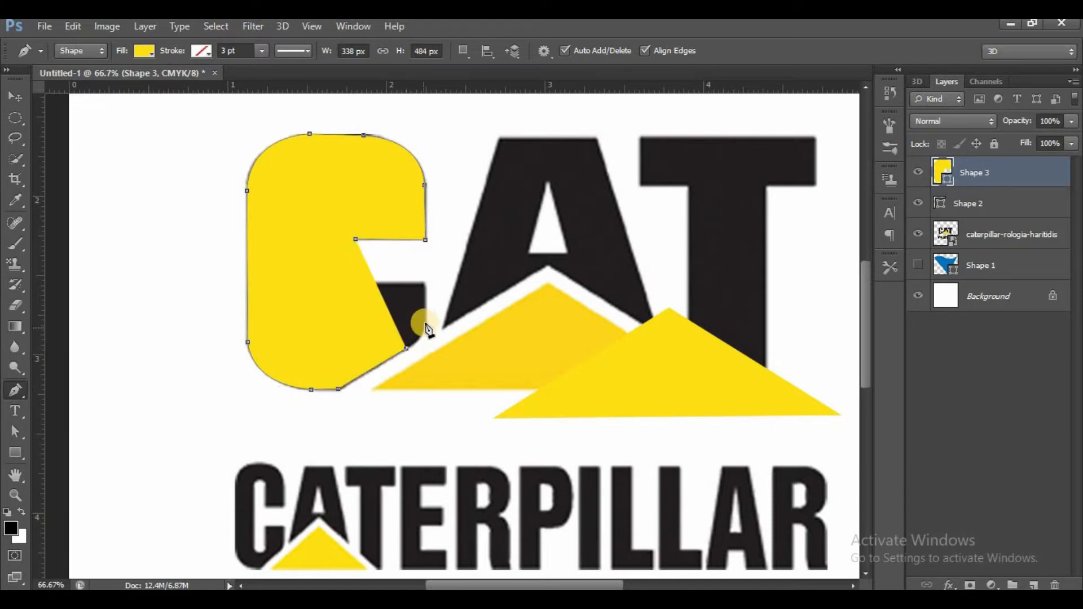
drag(427, 338, 425, 291)
alt+click(425, 318)
click(424, 284)
key(ctrl+z)
click(427, 287)
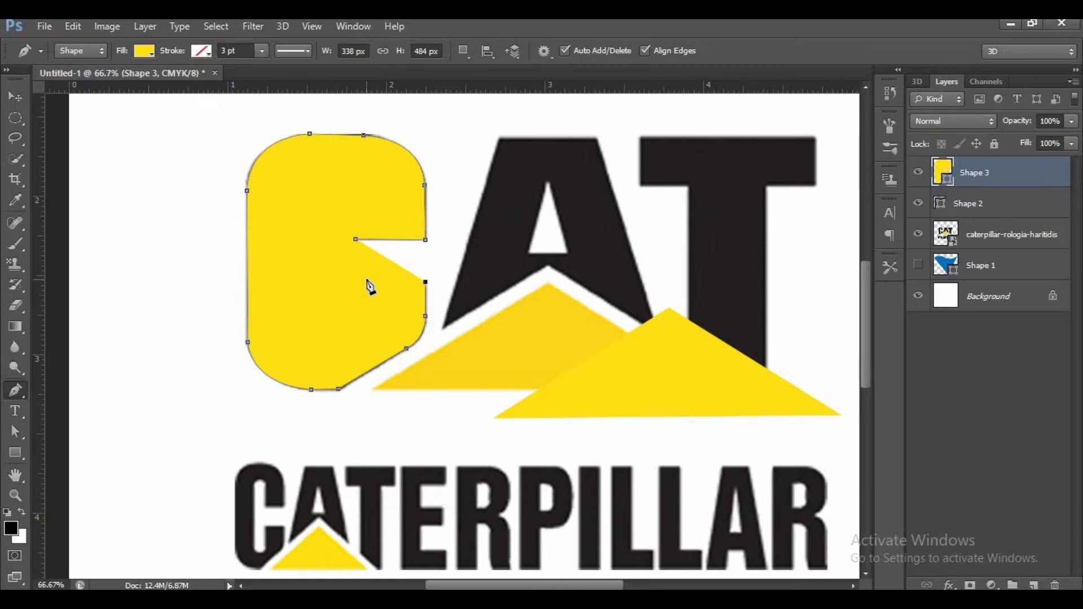
Turn off the C shape's fill, trace the lower arm's inner edge, and curve to the bottom of the inner opening
click(145, 51)
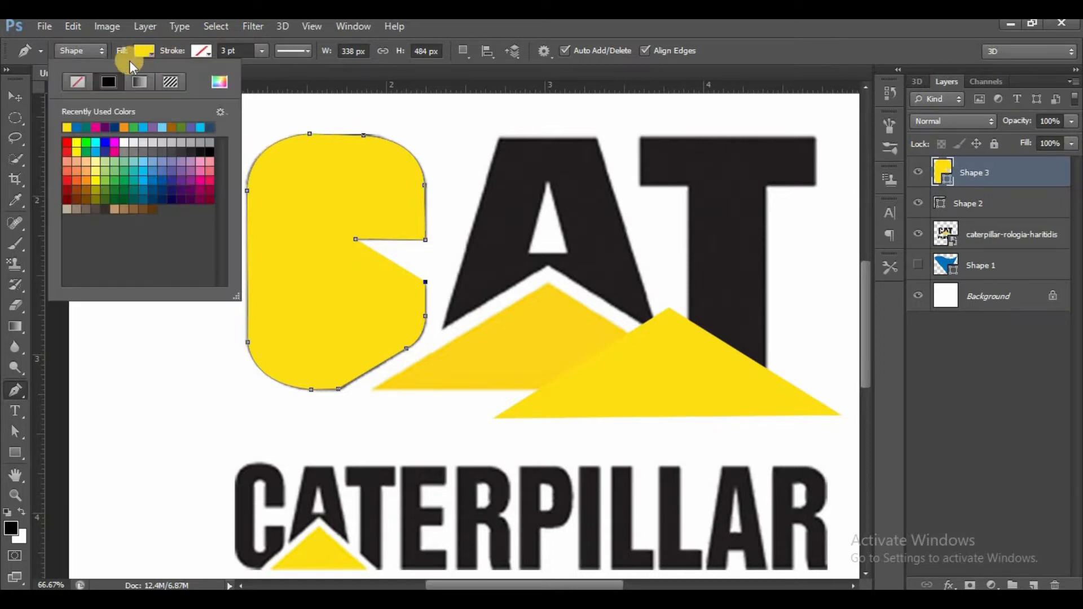
click(75, 84)
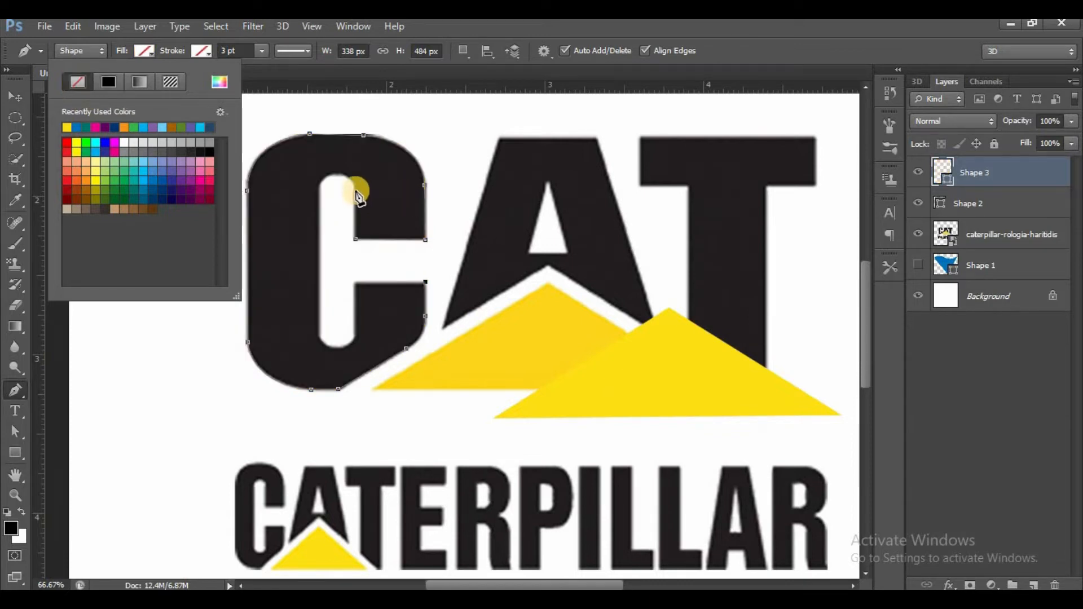
click(355, 283)
click(353, 283)
click(353, 335)
drag(339, 347, 323, 351)
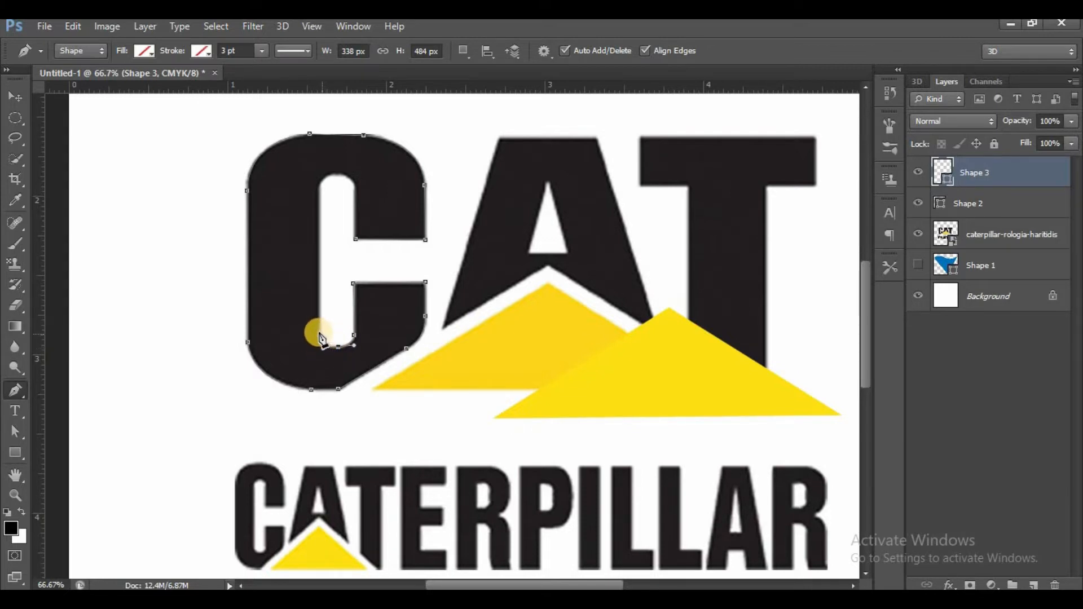
Trace the inner opening's straight left side and rounded top, closing the C outline at the upper arm's inner corner
click(319, 334)
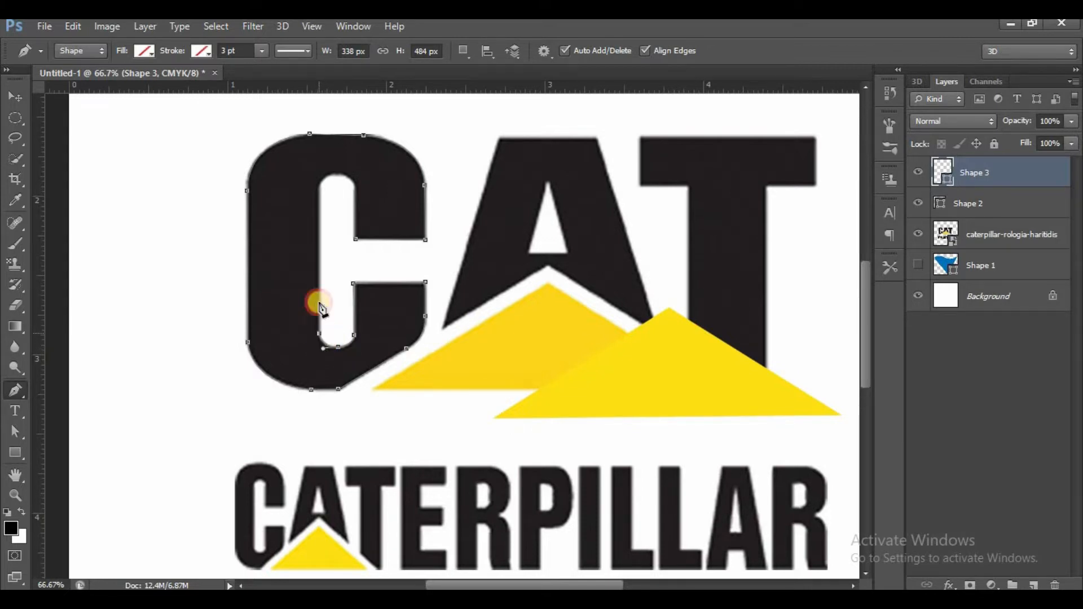
click(319, 190)
drag(338, 175, 354, 176)
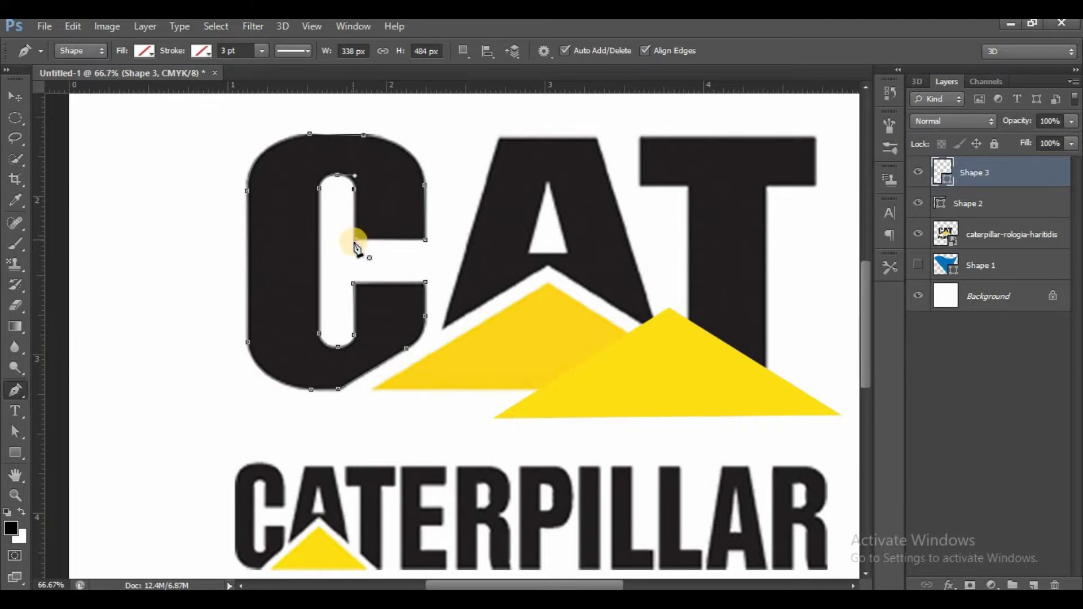
click(355, 242)
Fill the closed C shape with the logo's dark black and move it down and left, away from the logo's C
click(143, 51)
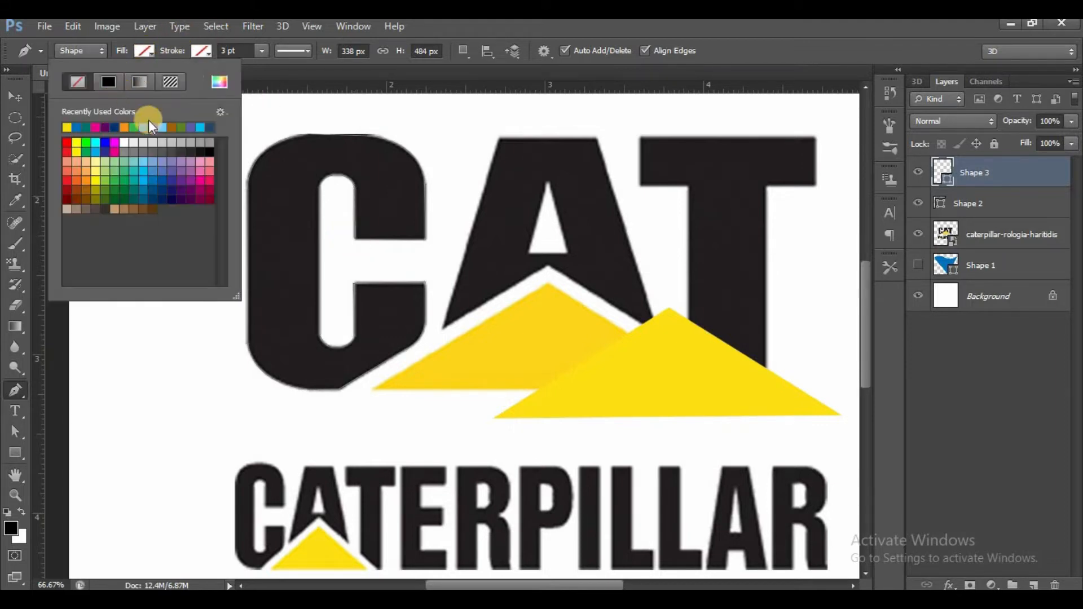
click(219, 79)
click(490, 225)
click(631, 222)
click(907, 257)
click(755, 55)
key(v)
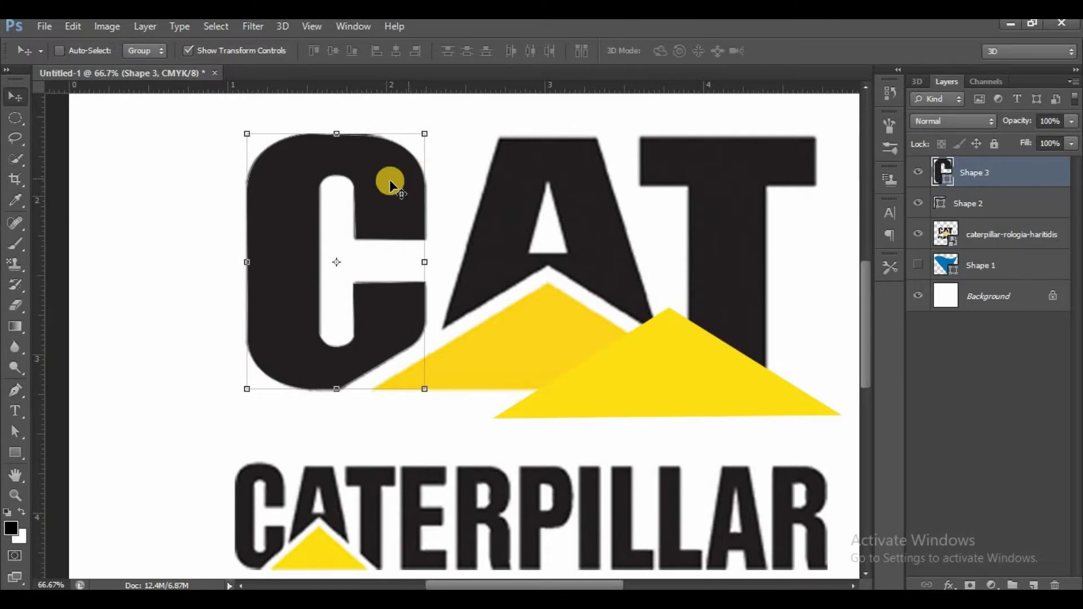
drag(389, 181, 248, 282)
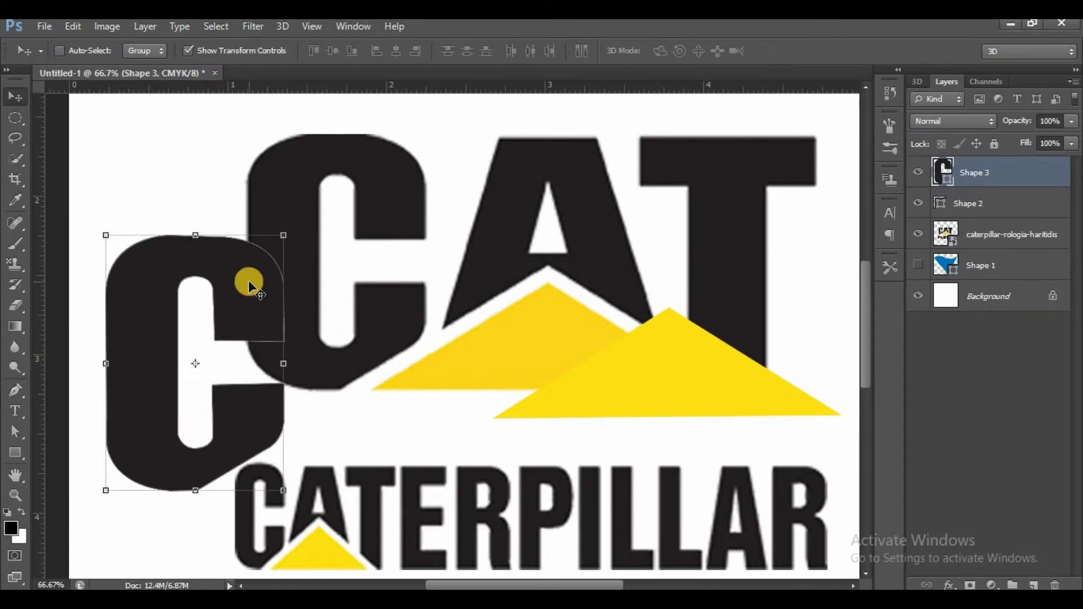
Examine the edges of the traced C against those of the logo image at high magnification
key(ctrl+plus)
key(ctrl+plus)
key(ctrl+plus)
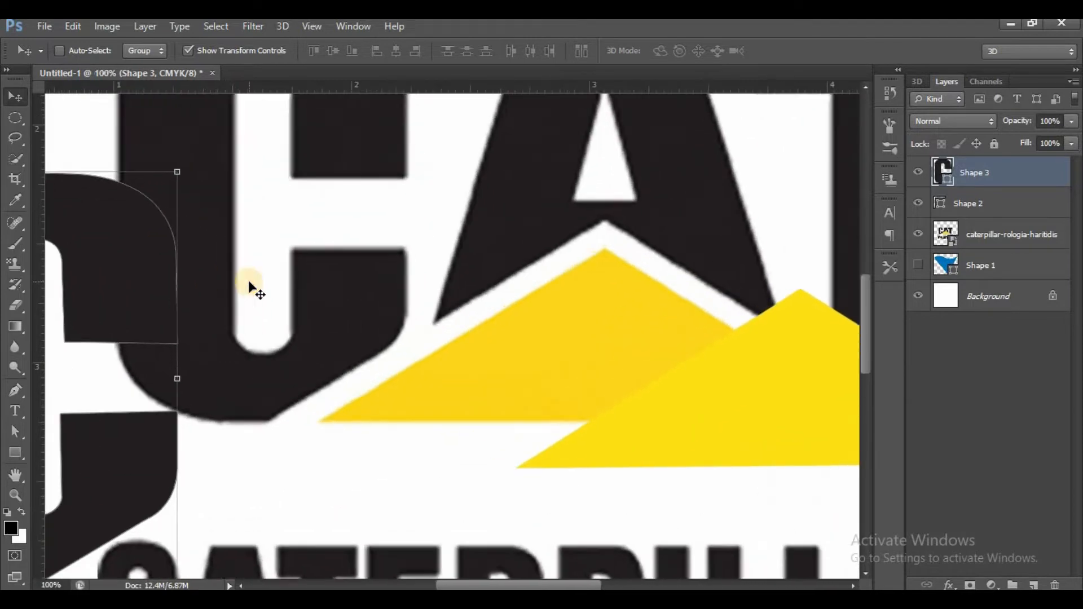
key(space)
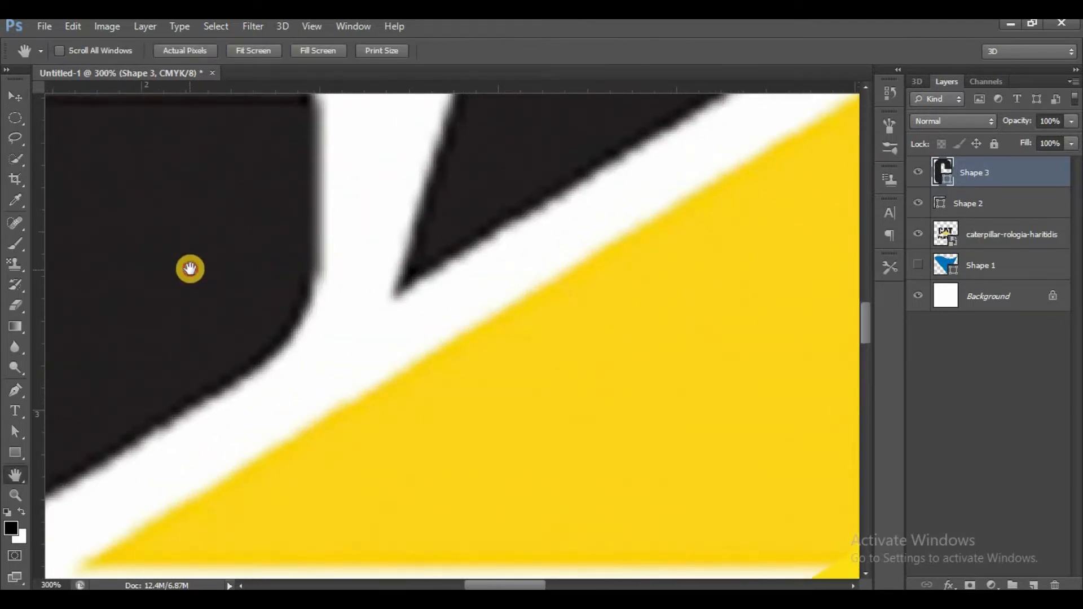
drag(189, 267, 573, 256)
drag(180, 247, 476, 351)
drag(564, 275, 333, 316)
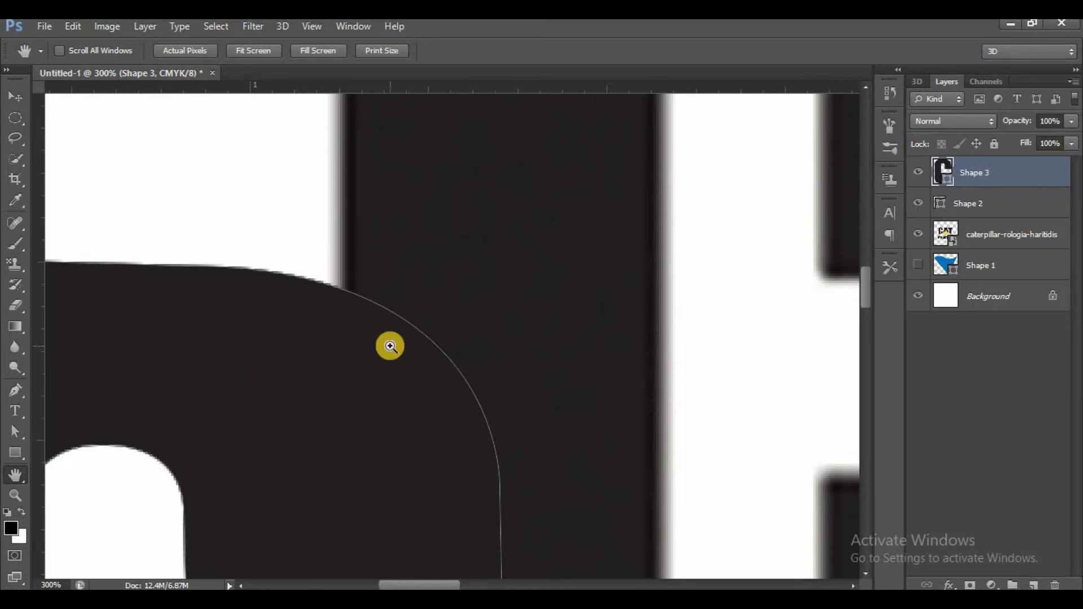
key(ctrl+0)
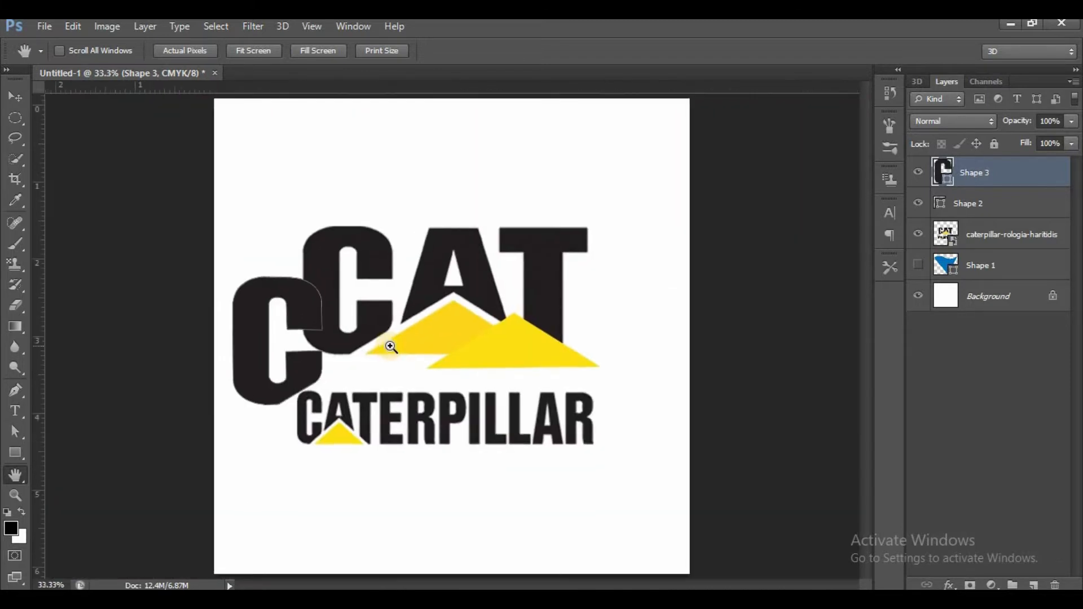
Hide the Shape 2 layer so the logo's original triangle and the letter A are uncovered
click(391, 347)
click(391, 347)
click(391, 347)
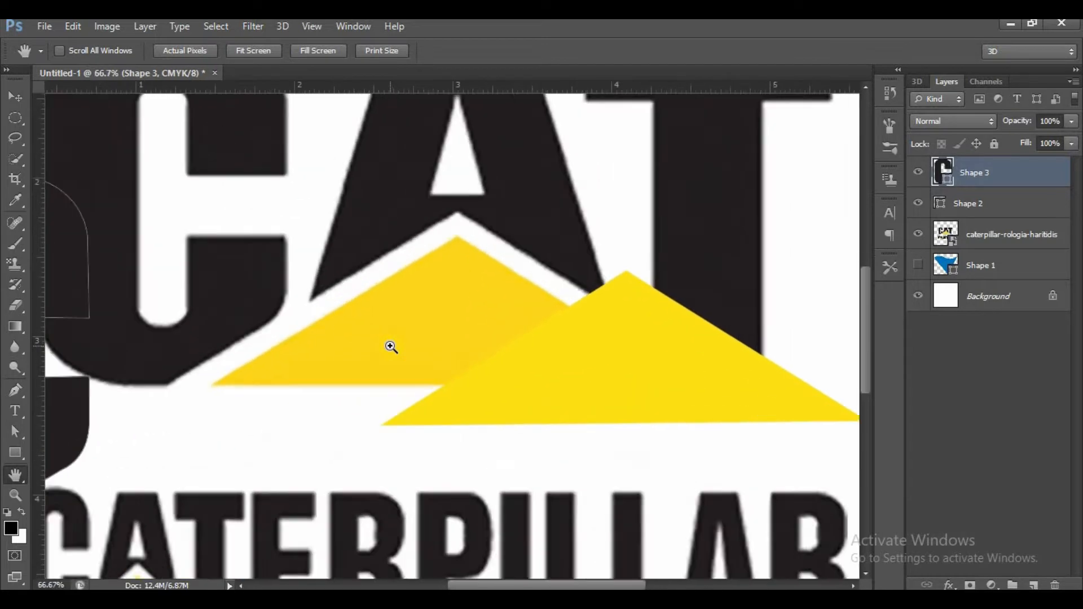
key(v)
drag(867, 343, 872, 323)
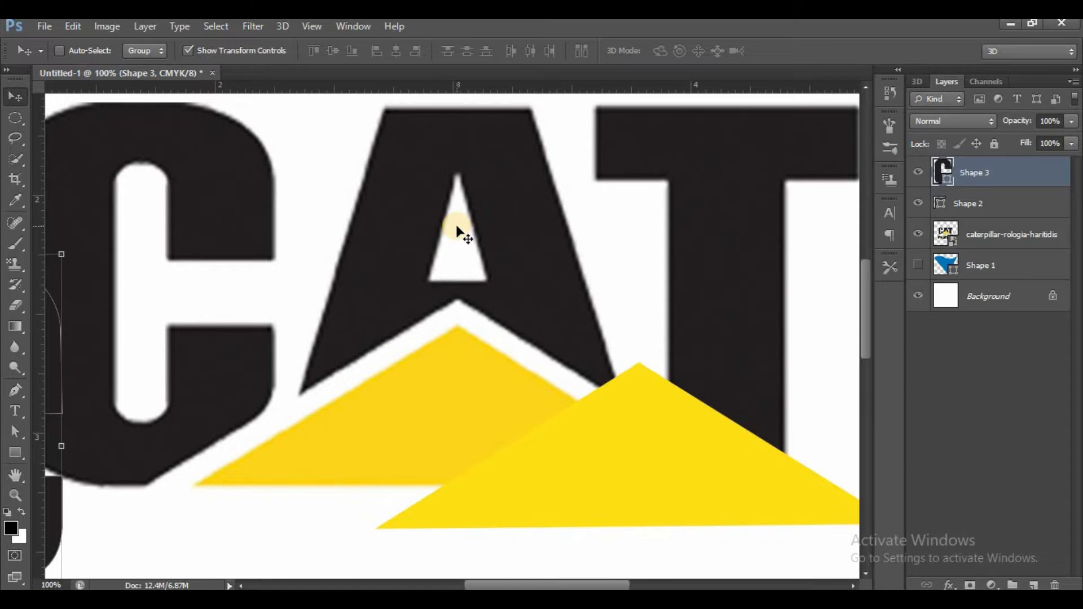
click(918, 203)
Start a new Pen shape on the A, tracing from its lower-left tip along both top corners to its lower-right tip
click(14, 388)
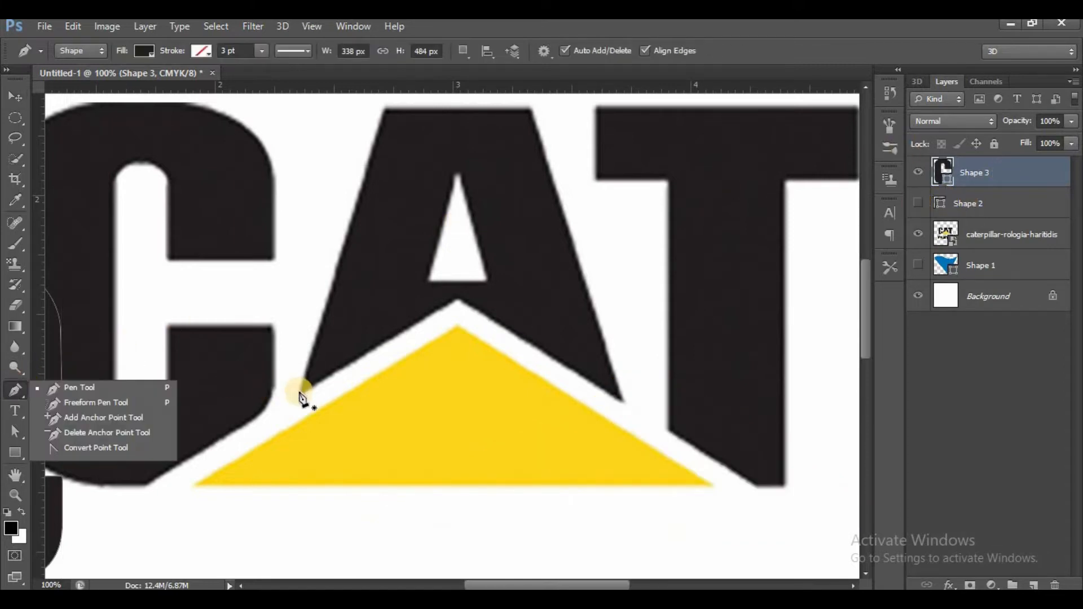
click(300, 394)
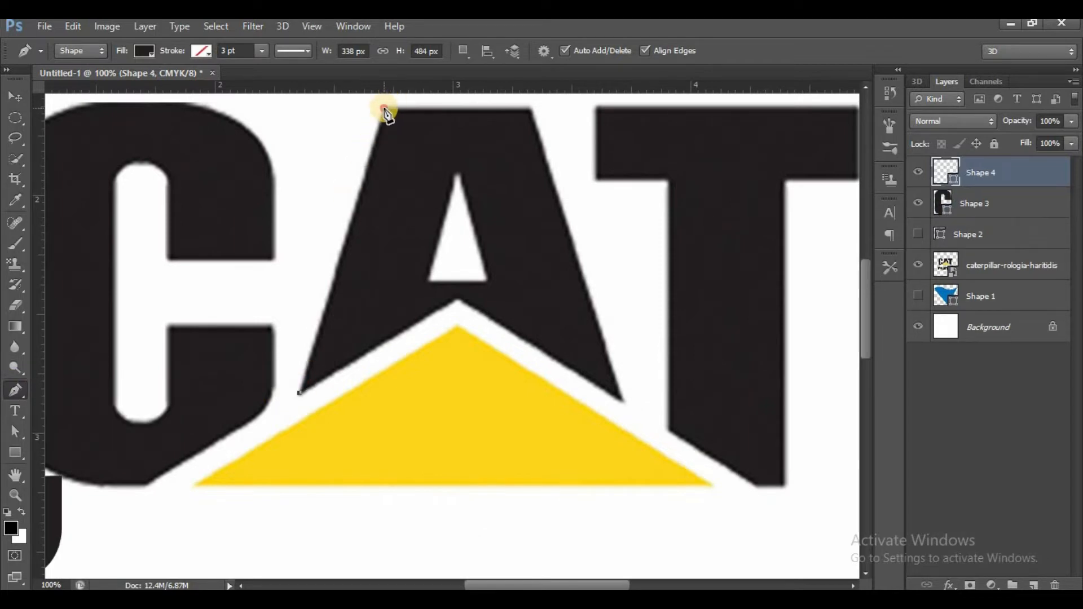
click(384, 108)
click(530, 105)
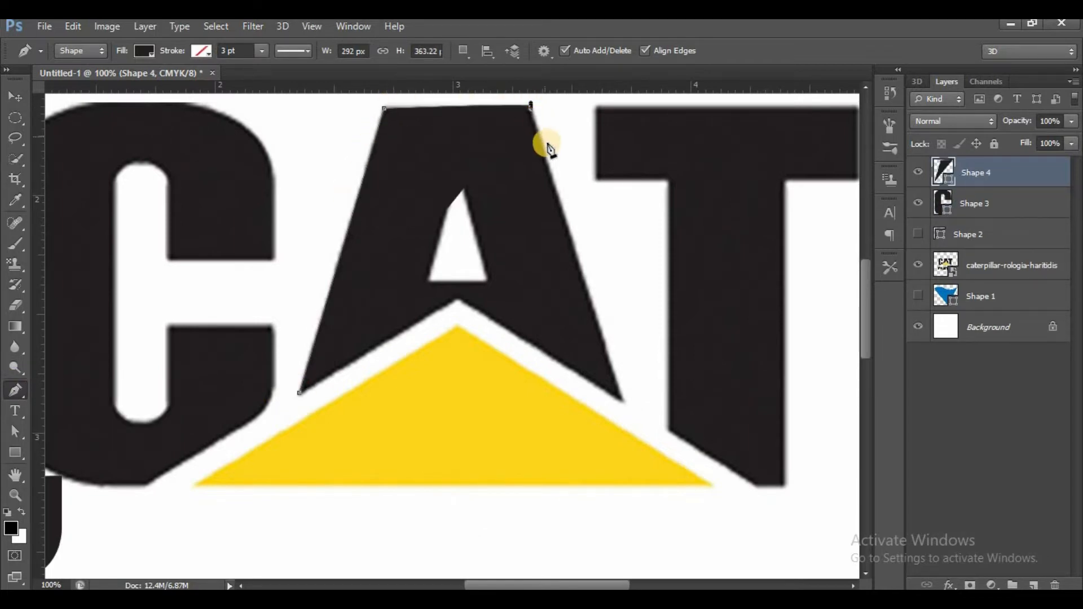
key(ctrl+z)
click(530, 110)
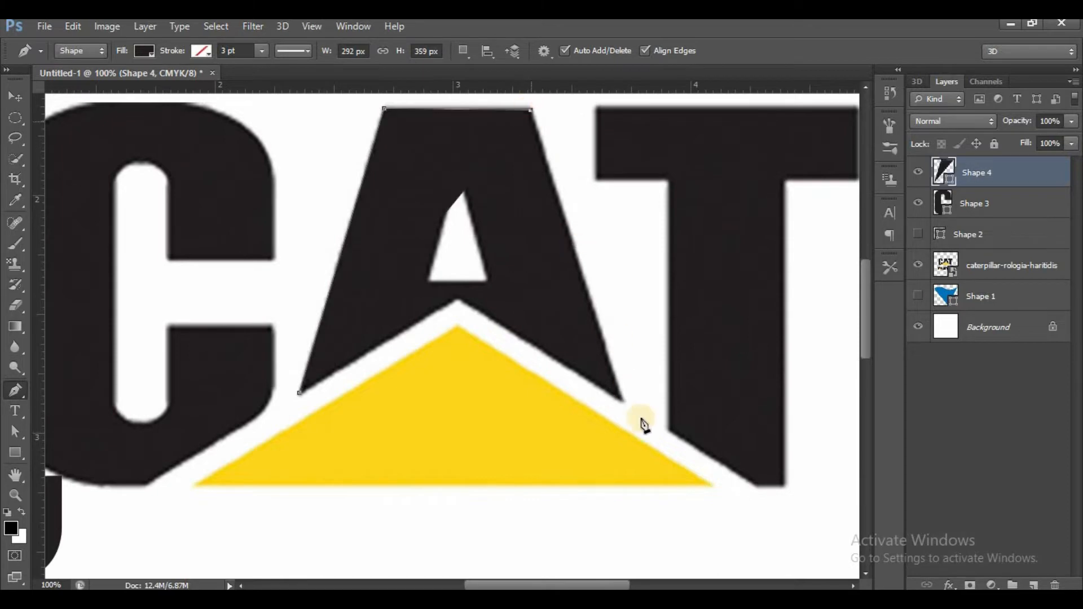
click(625, 402)
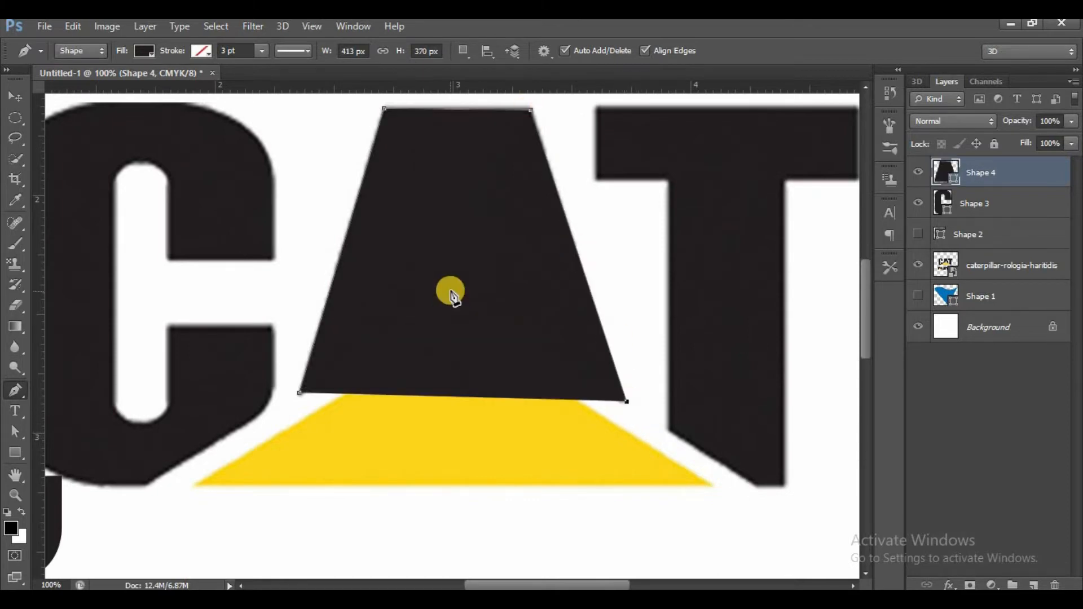
Turn off the A shape's fill, add the peak of its bottom notch, and close the outline at the lower-left tip
click(142, 50)
click(84, 79)
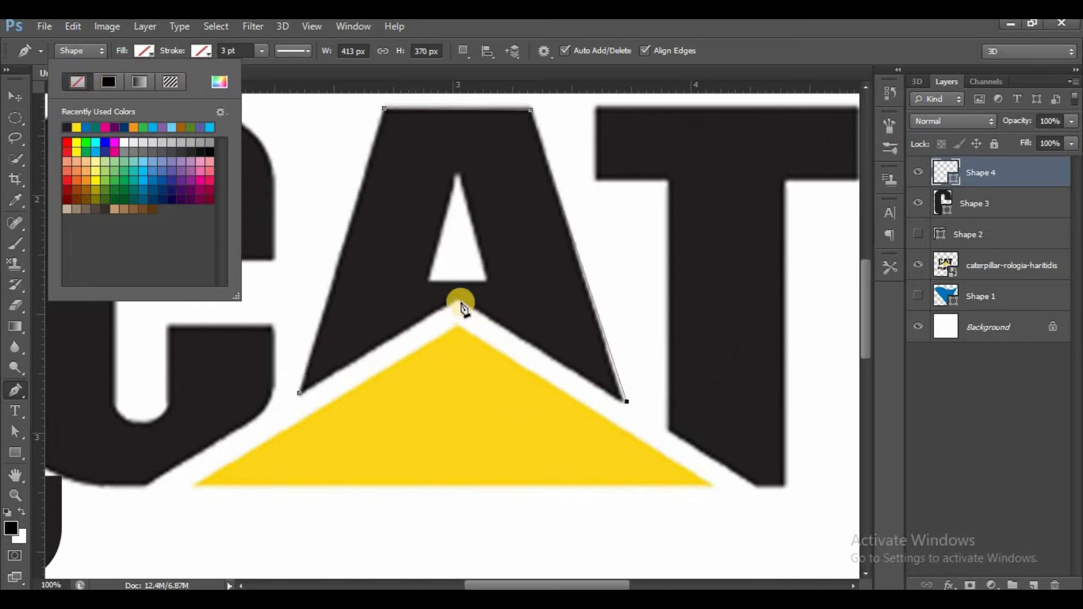
click(433, 310)
click(300, 393)
Fill the closed A shape with the recently used dark black
click(140, 52)
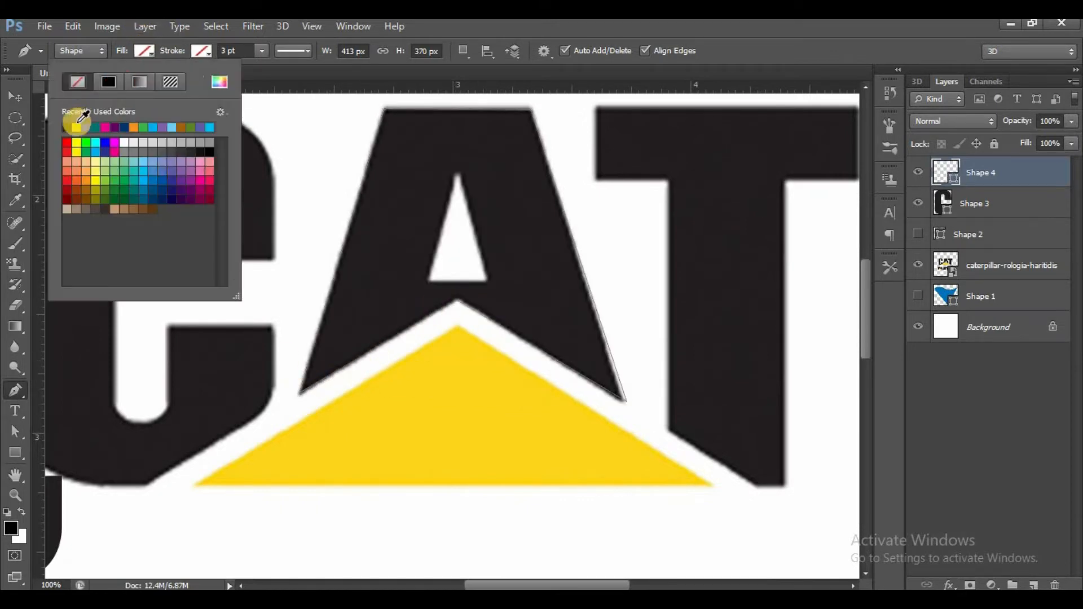
click(66, 127)
click(736, 51)
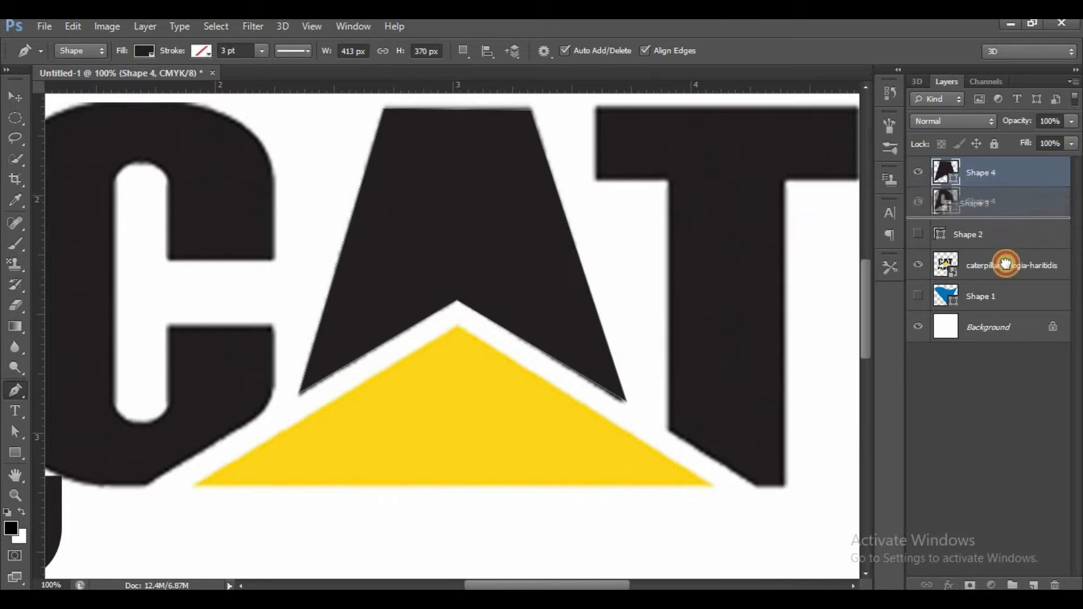
Place the Shape 4 layer beneath the logo image and cut the A's triangular hole out of it with Subtract Front Shape
drag(1007, 276, 1007, 278)
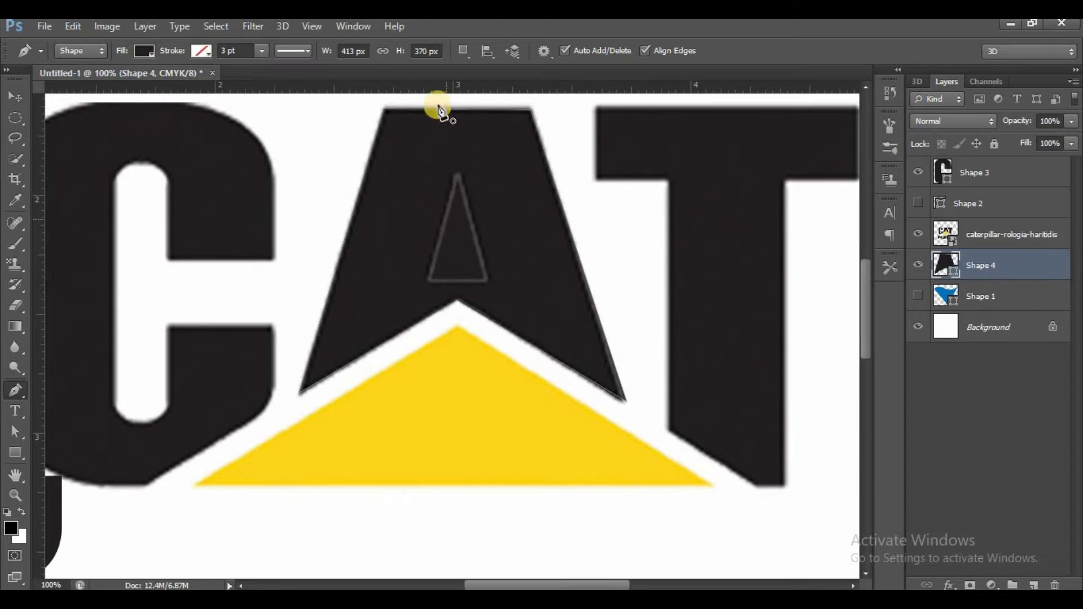
click(467, 51)
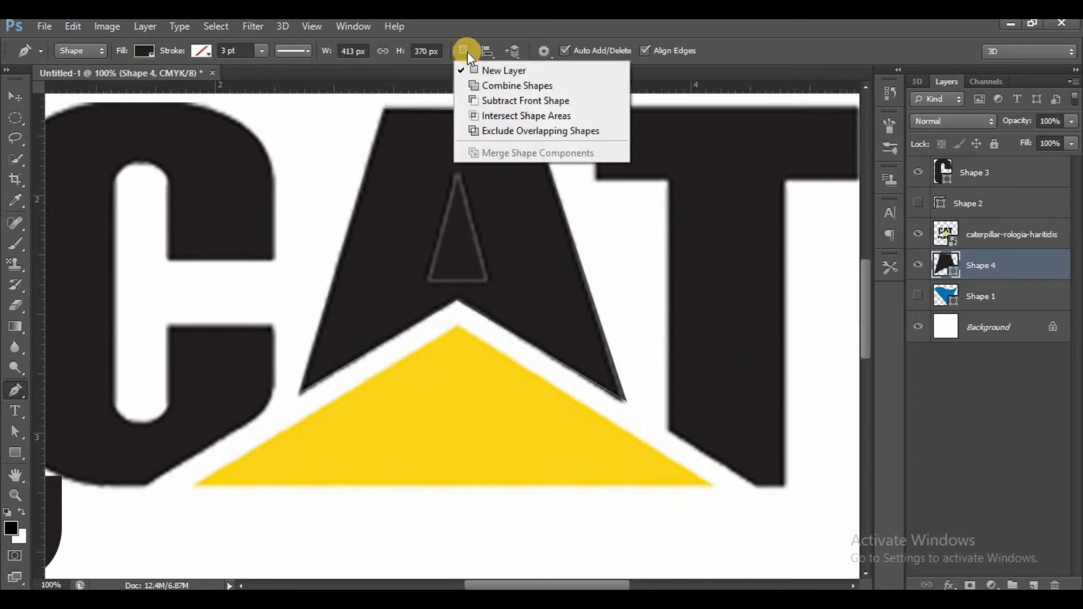
click(494, 102)
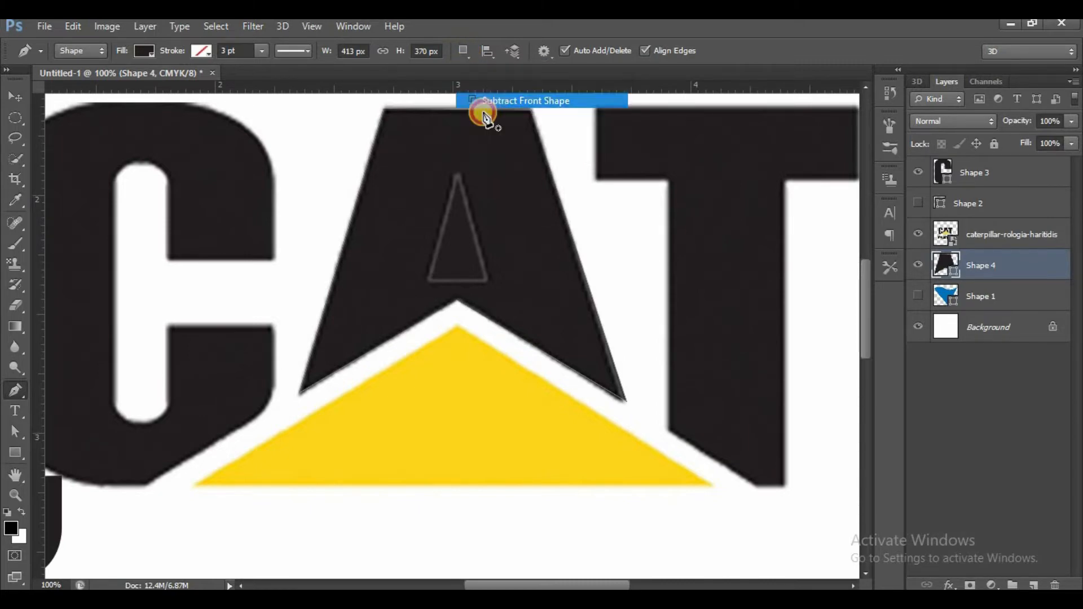
click(456, 173)
click(429, 281)
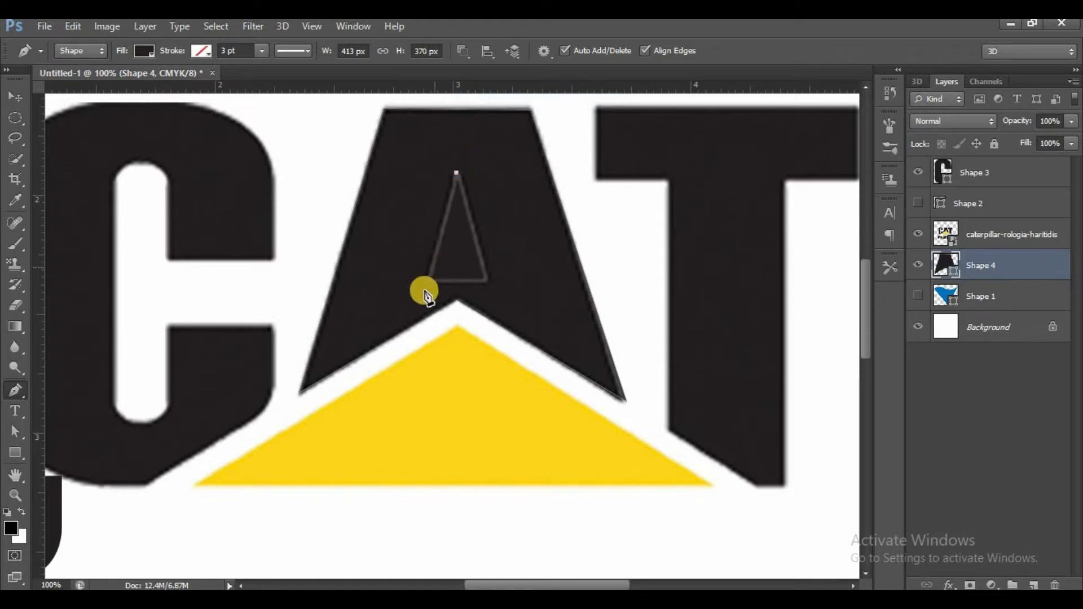
click(488, 281)
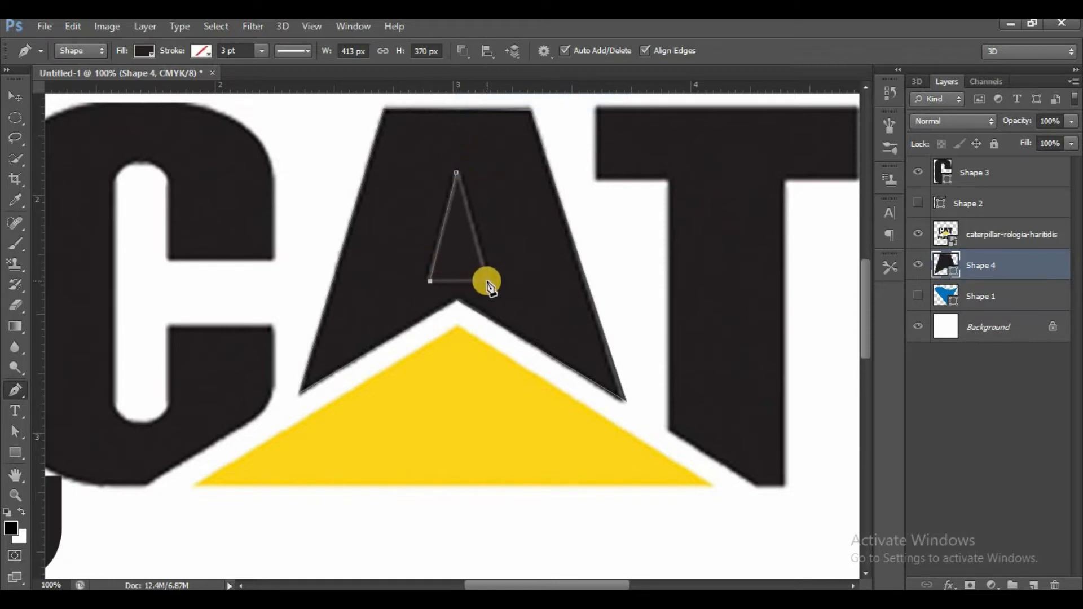
click(456, 172)
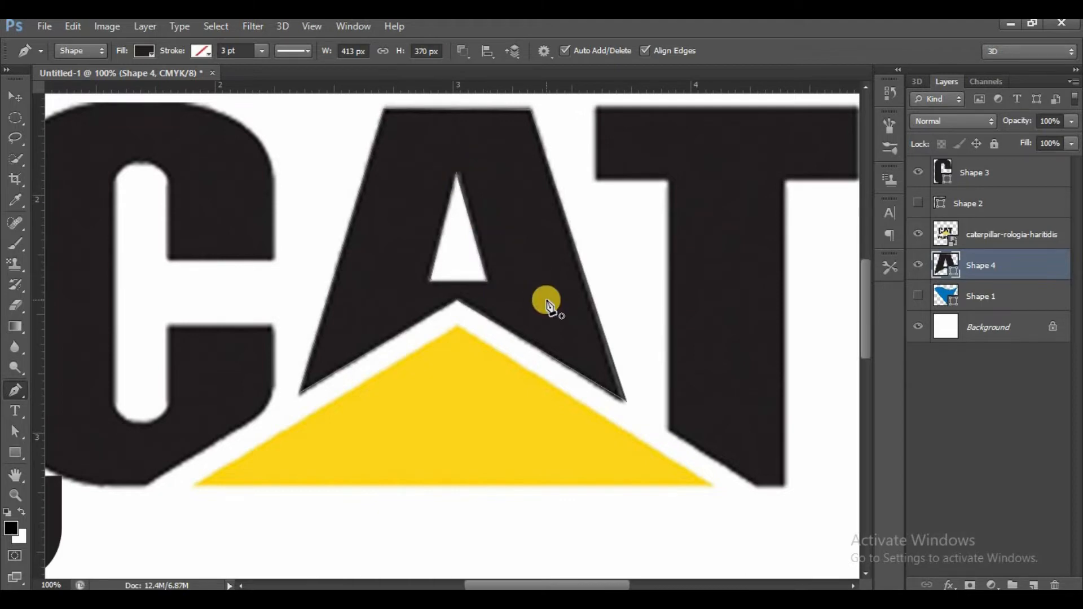
Bring the Shape 4 layer to the top of the stack and move the A down over the logo's yellow triangle
key(v)
drag(546, 292, 730, 327)
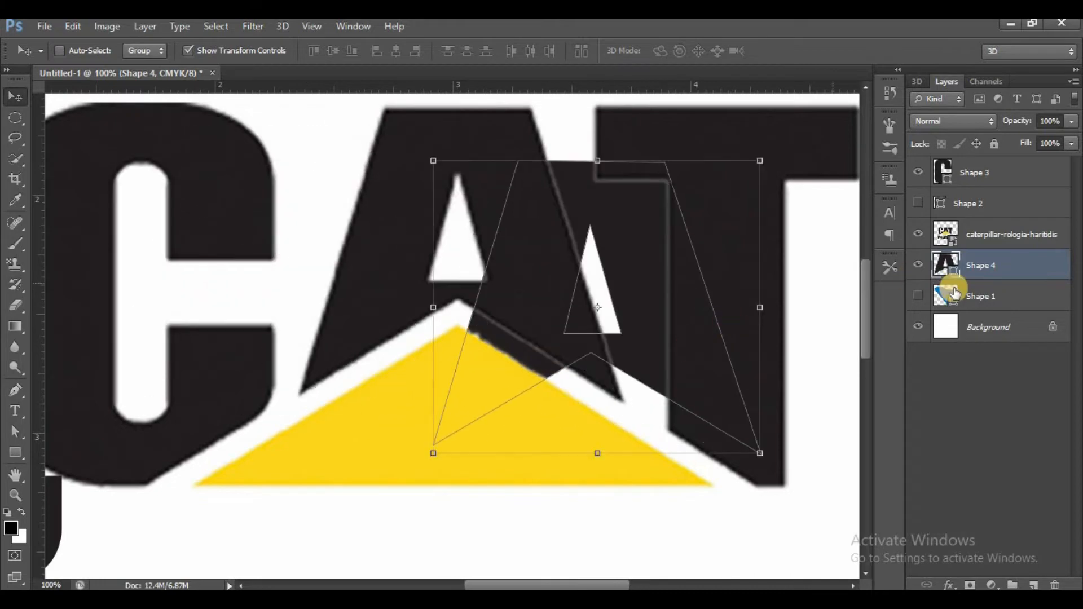
drag(998, 259, 987, 161)
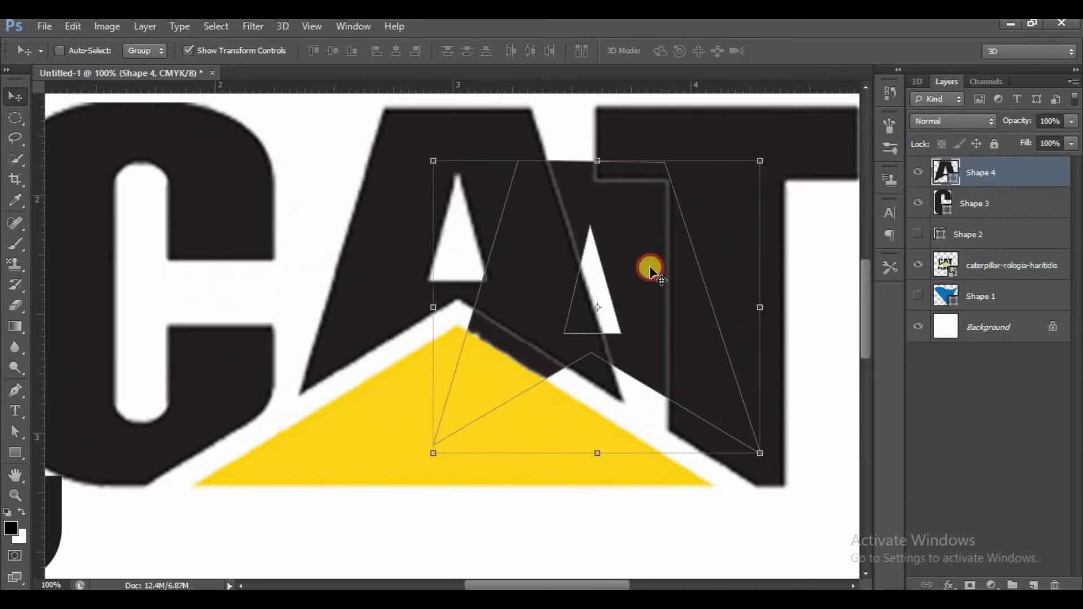
drag(661, 281, 569, 405)
Hide the Shape 4 and Shape 3 layers and draw a rectangle about 501 × 262 px over the lower part of the A
click(918, 172)
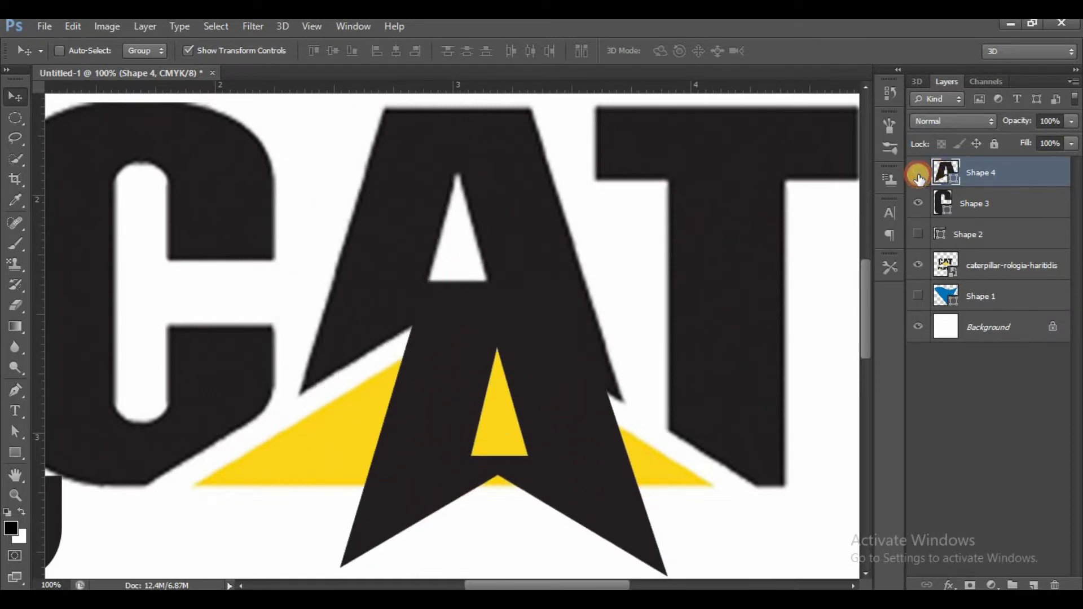
click(16, 452)
drag(319, 260, 716, 467)
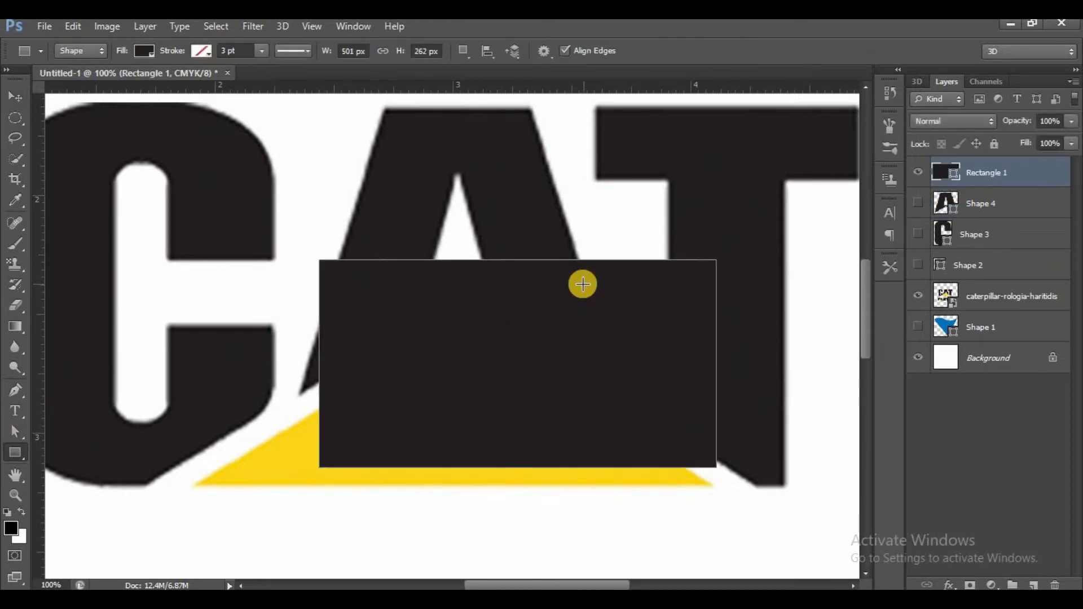
Change the rectangle's fill to blue
click(143, 52)
click(153, 185)
click(811, 36)
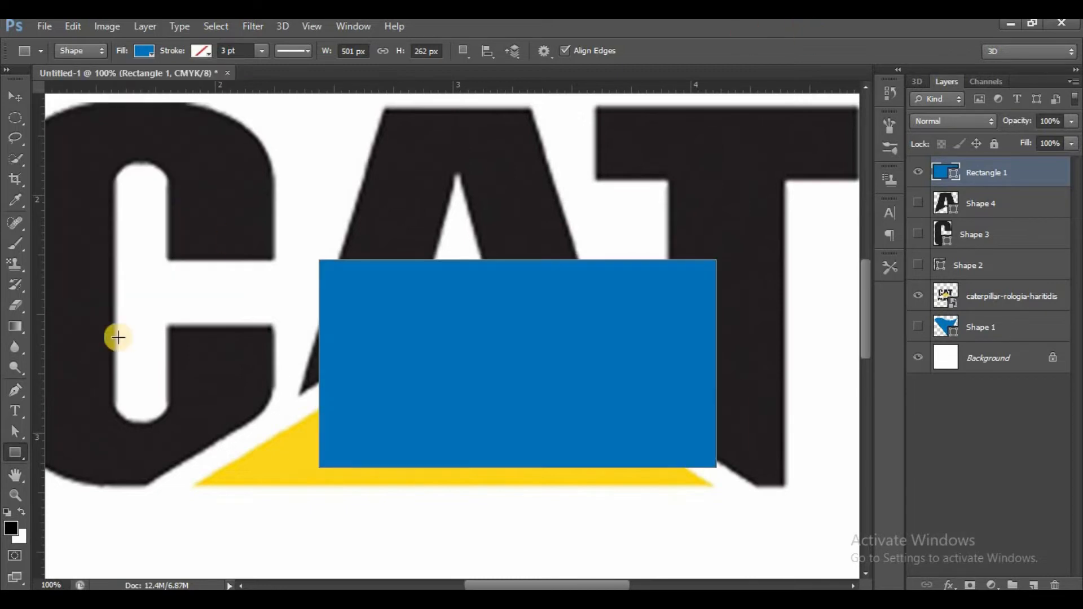
Cut an irregular four-sided hole out of the blue rectangle using the Pen tool with Subtract Front Shape
click(8, 388)
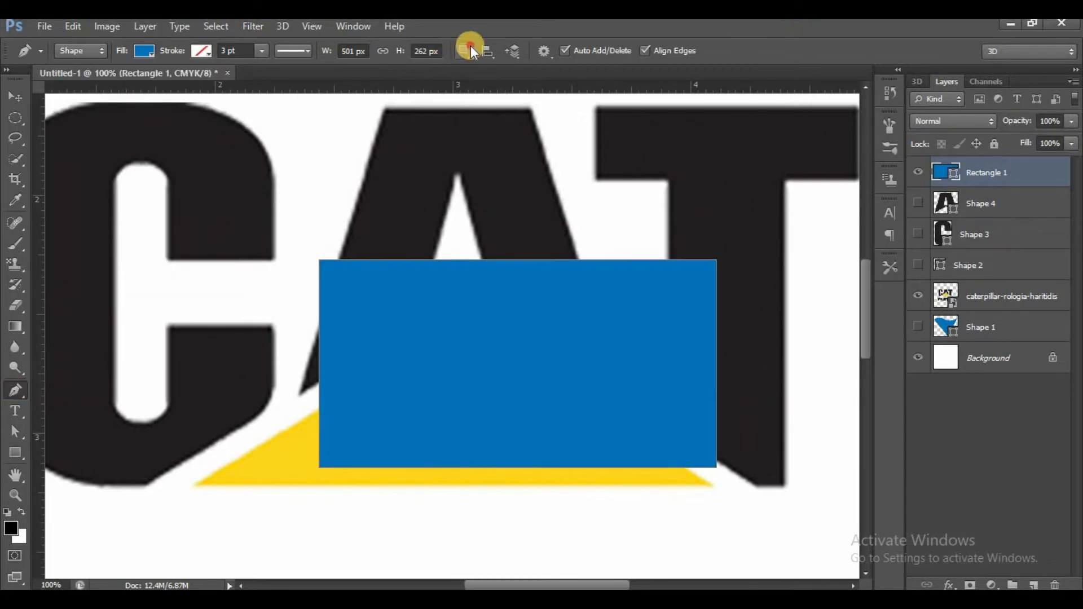
click(470, 47)
click(501, 100)
click(446, 285)
click(623, 335)
click(545, 458)
click(469, 393)
click(449, 286)
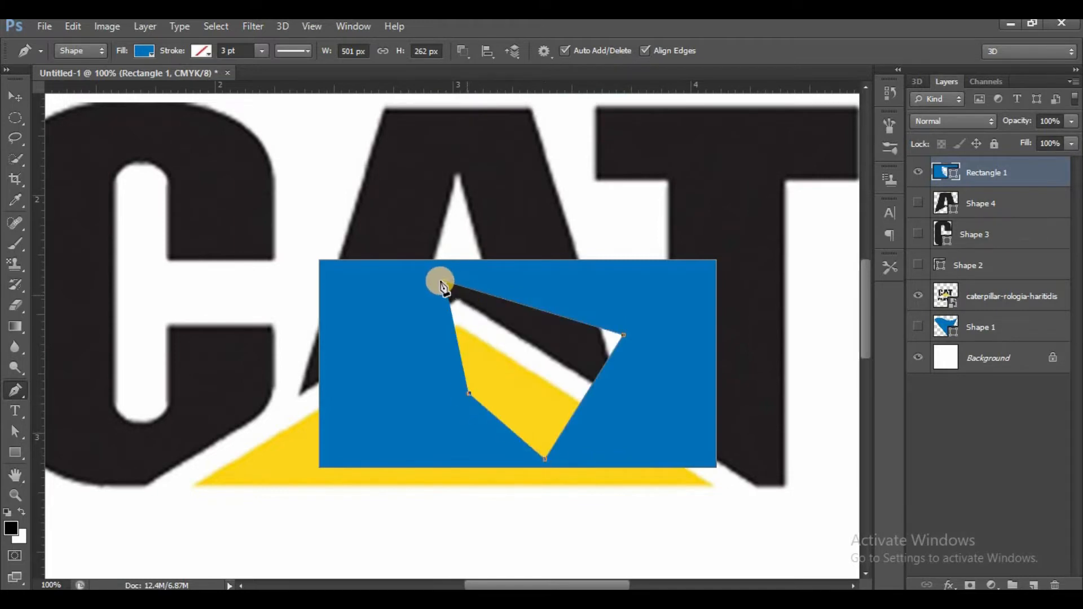
Close the four-sided cutout in the blue rectangle and change the rectangle's fill to dark teal green
click(446, 283)
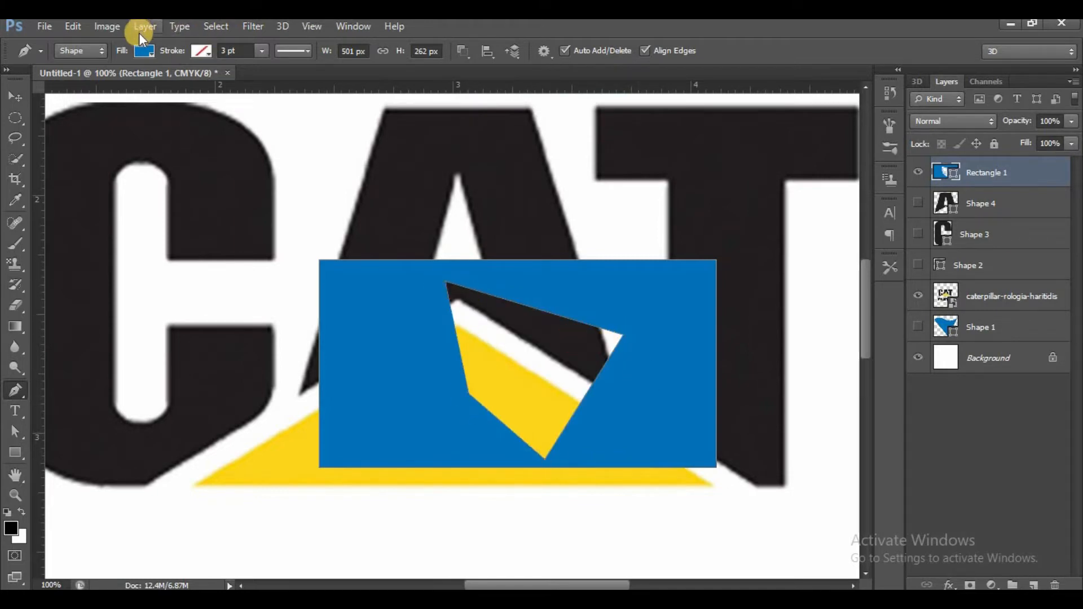
click(143, 51)
click(110, 174)
click(96, 174)
click(131, 196)
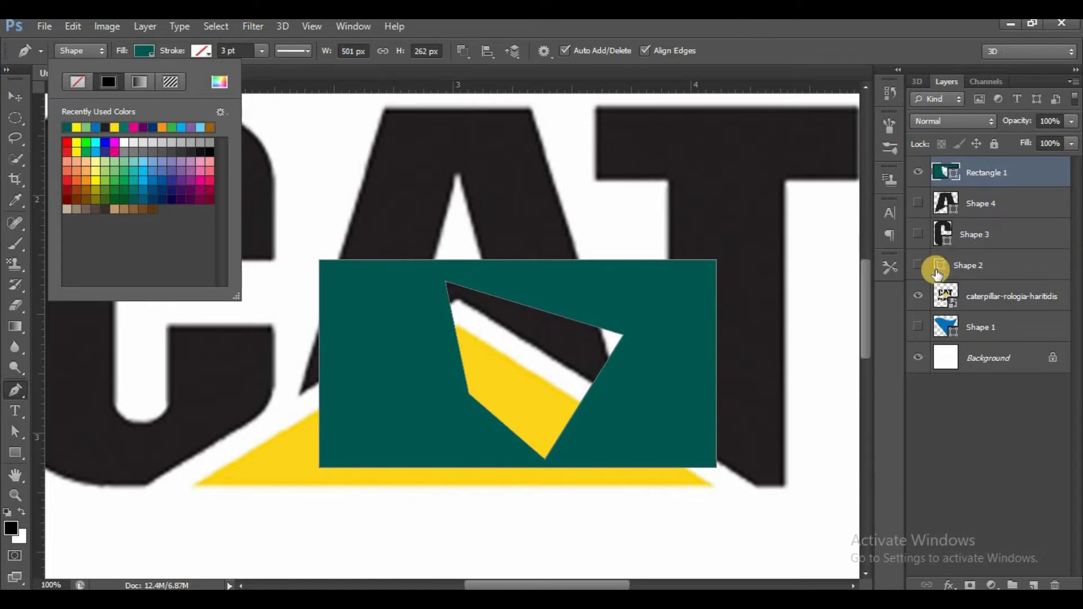
Hide the Rectangle 1 and Caterpillar logo layers and draw a tilted four-sided Pen shape about 594 × 634 px on the page's upper left
click(919, 171)
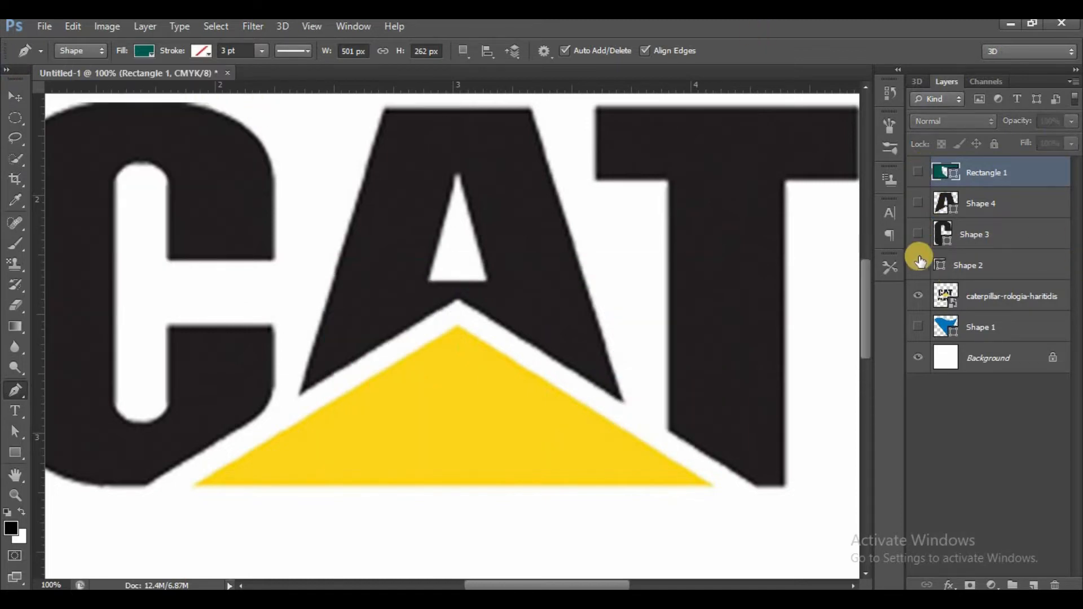
click(918, 296)
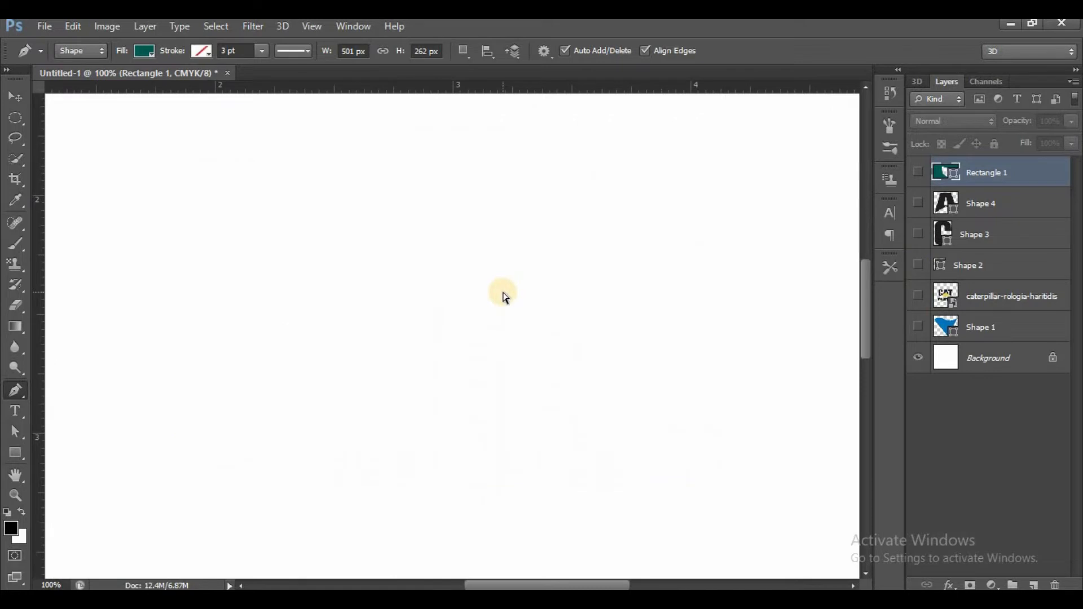
key(ctrl+0)
click(377, 207)
click(304, 300)
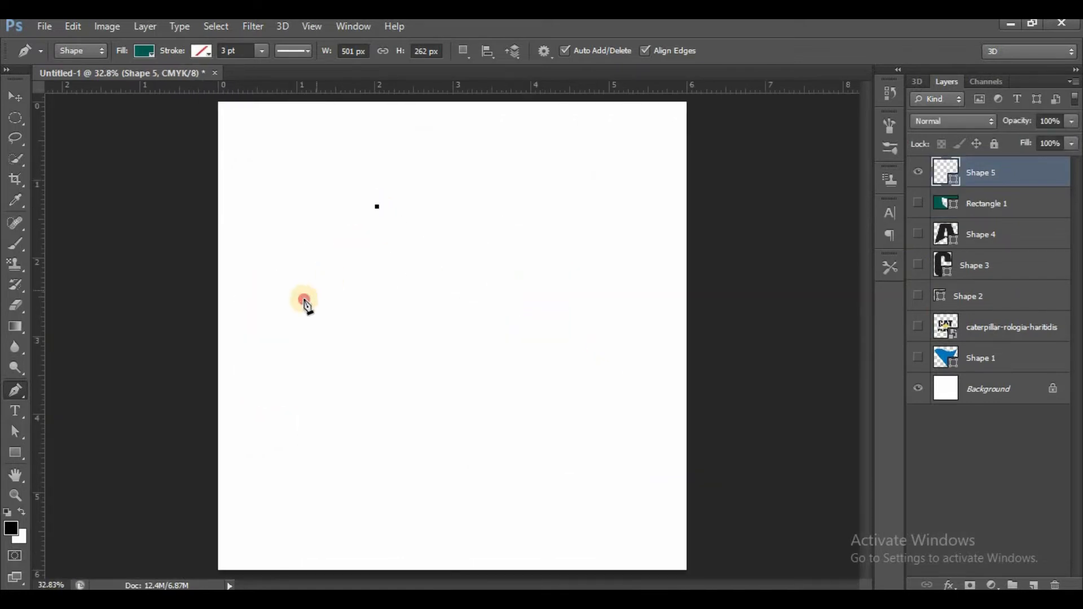
click(373, 372)
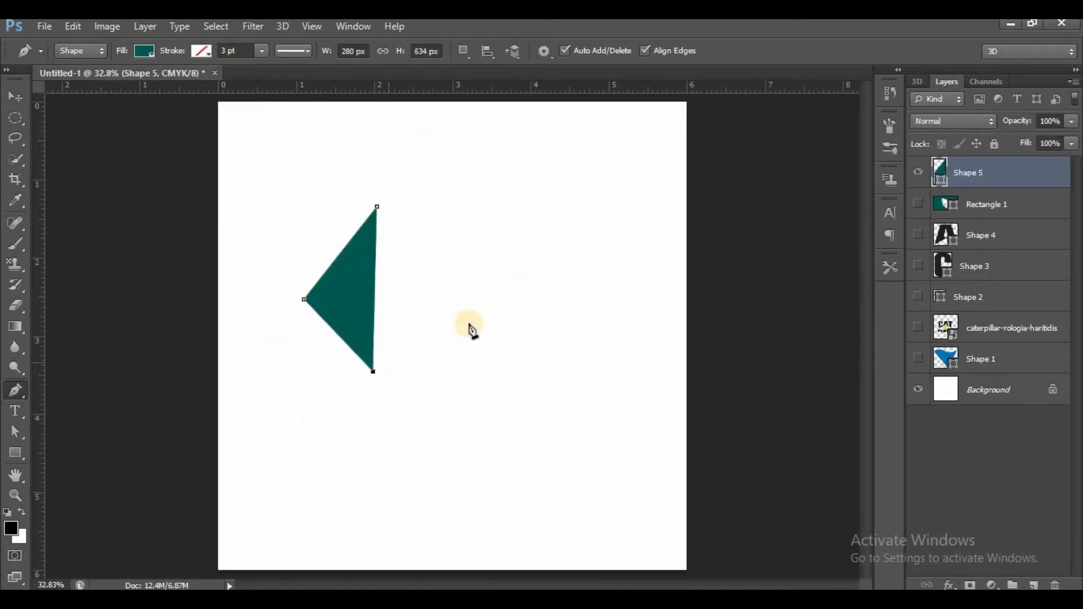
click(458, 262)
click(377, 207)
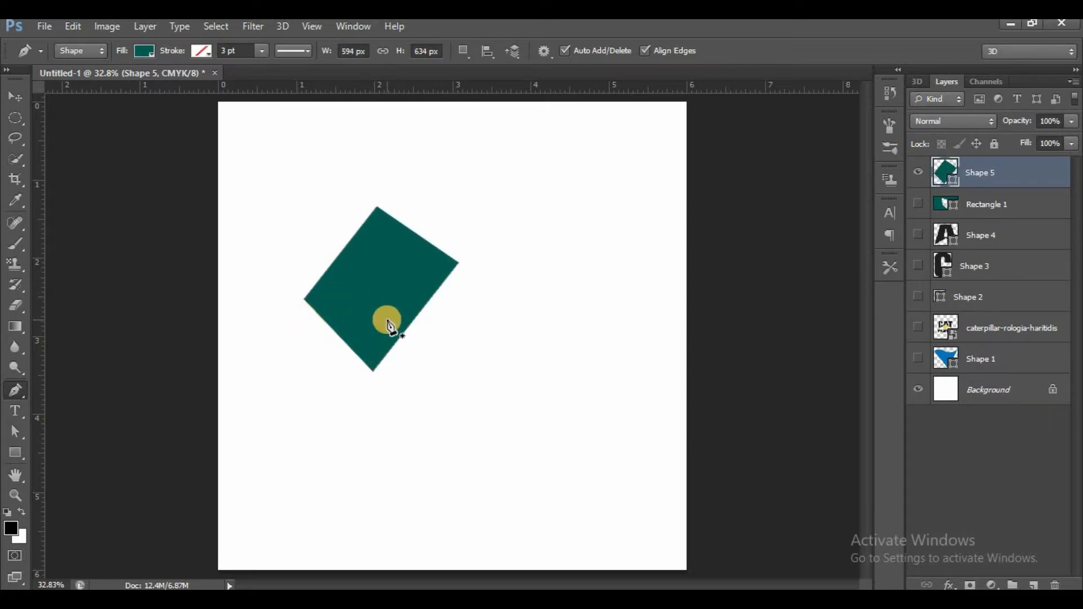
Draw an uneven, roughly rectangular Pen shape about 578 × 377 px near the page's upper right corner
click(492, 151)
click(644, 148)
click(643, 247)
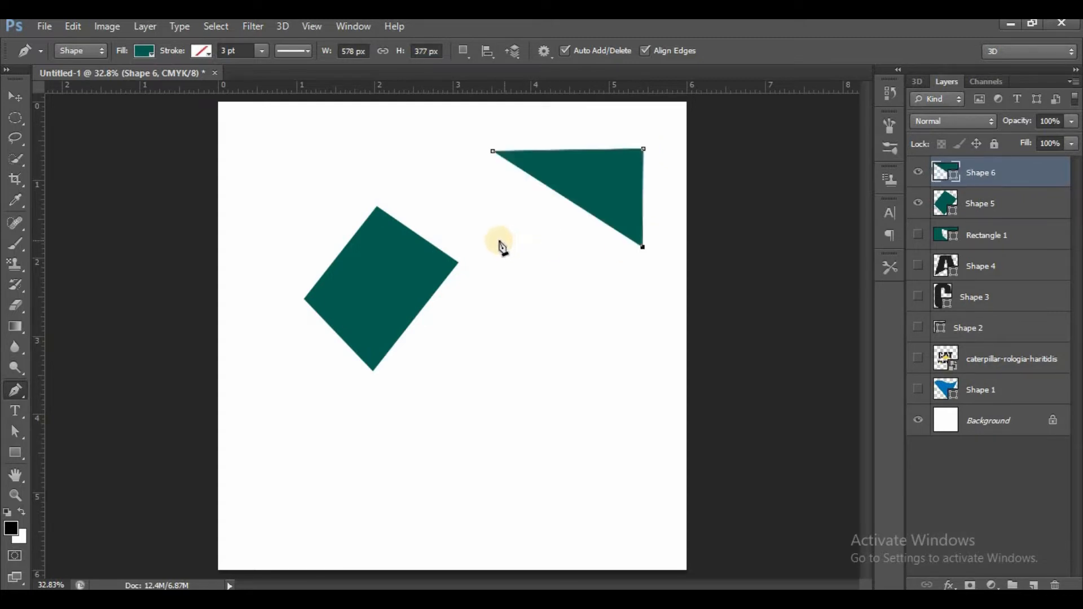
click(498, 240)
click(493, 153)
Place two vertical and two horizontal guides along the outer edges of the upper-right shape
drag(41, 235, 491, 223)
drag(35, 288, 643, 243)
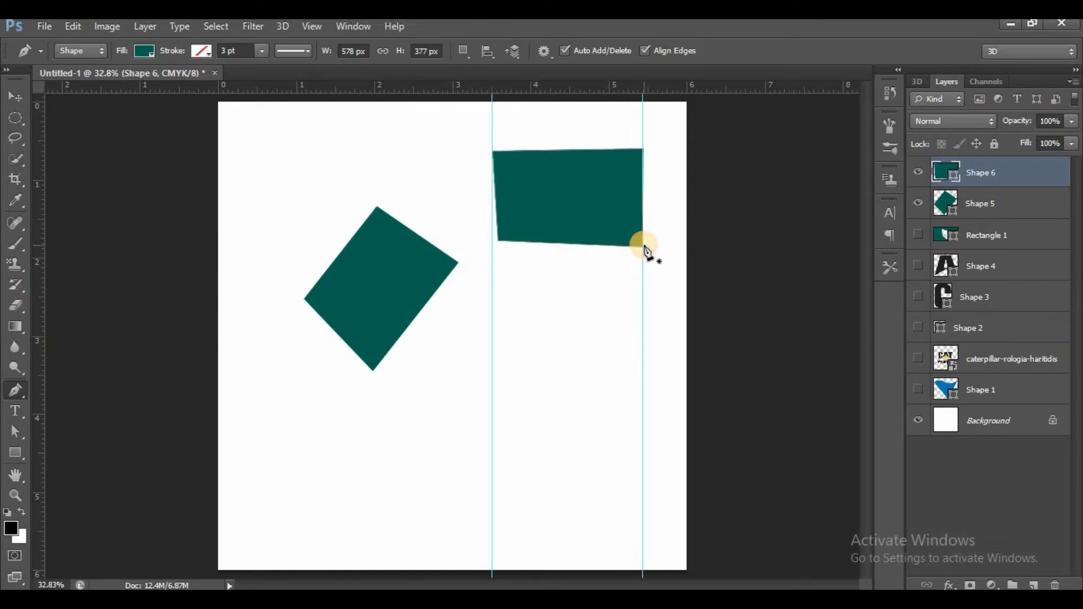
drag(499, 85, 501, 148)
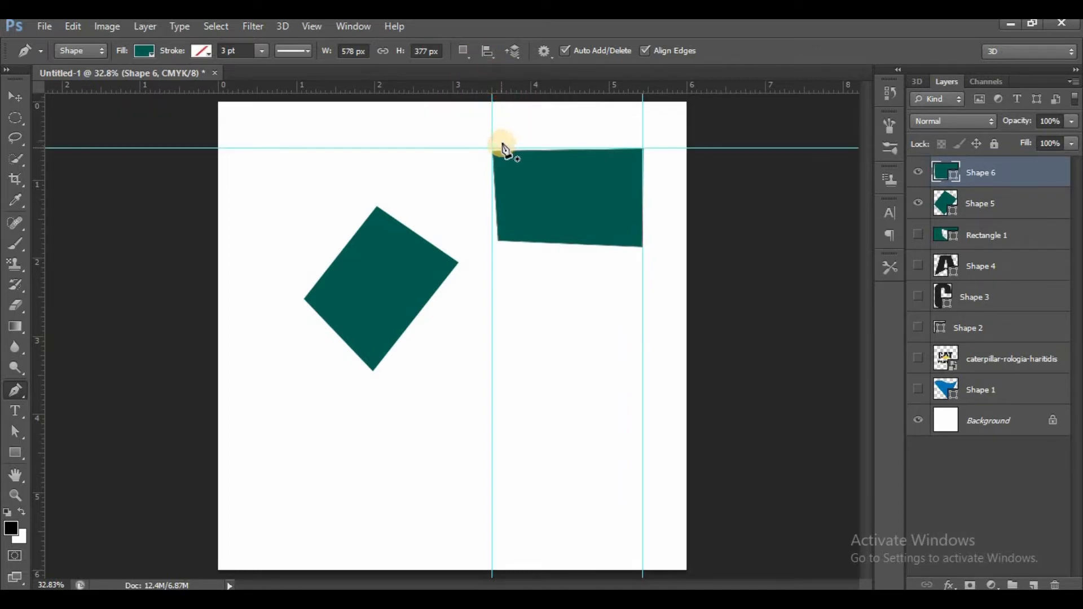
drag(550, 93, 558, 252)
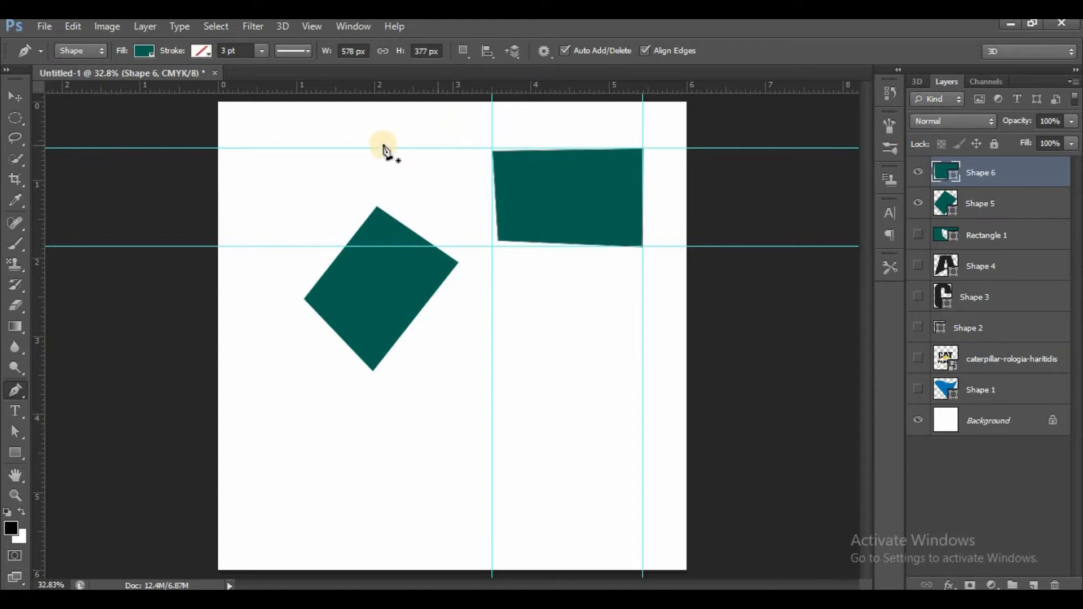
Draw a Pen rectangle about 517 × 377 px between the horizontal guides at upper left, adding vertical guides for its two sides
click(281, 149)
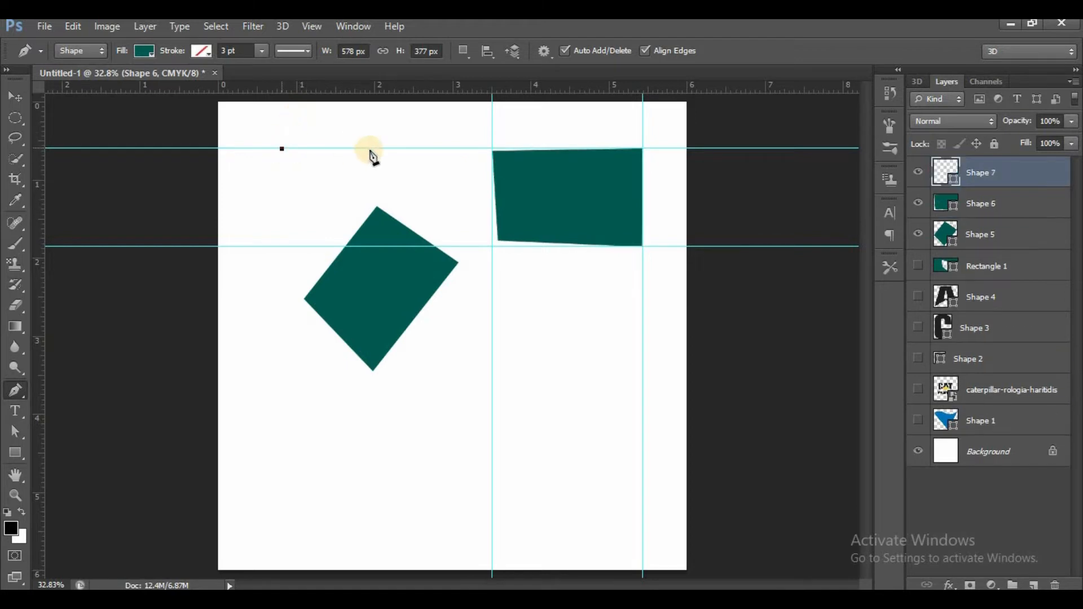
click(415, 149)
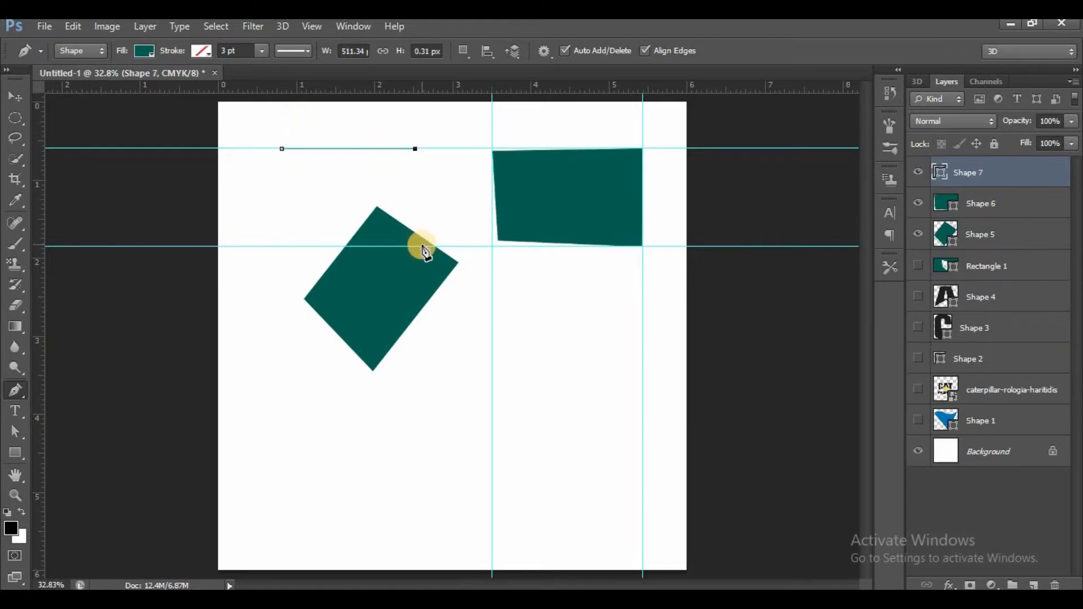
drag(40, 265, 417, 248)
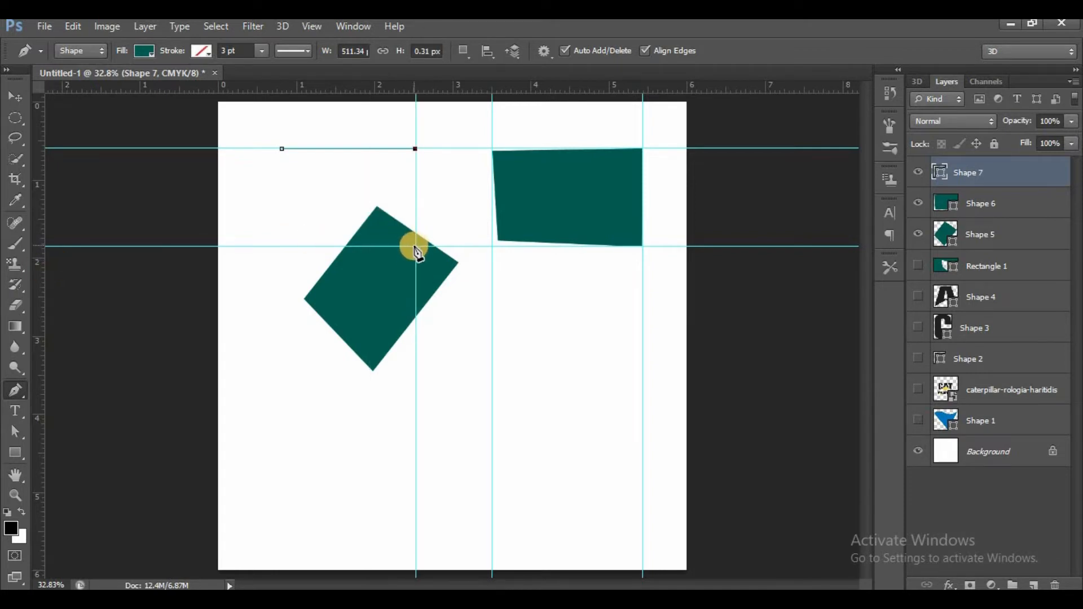
click(416, 247)
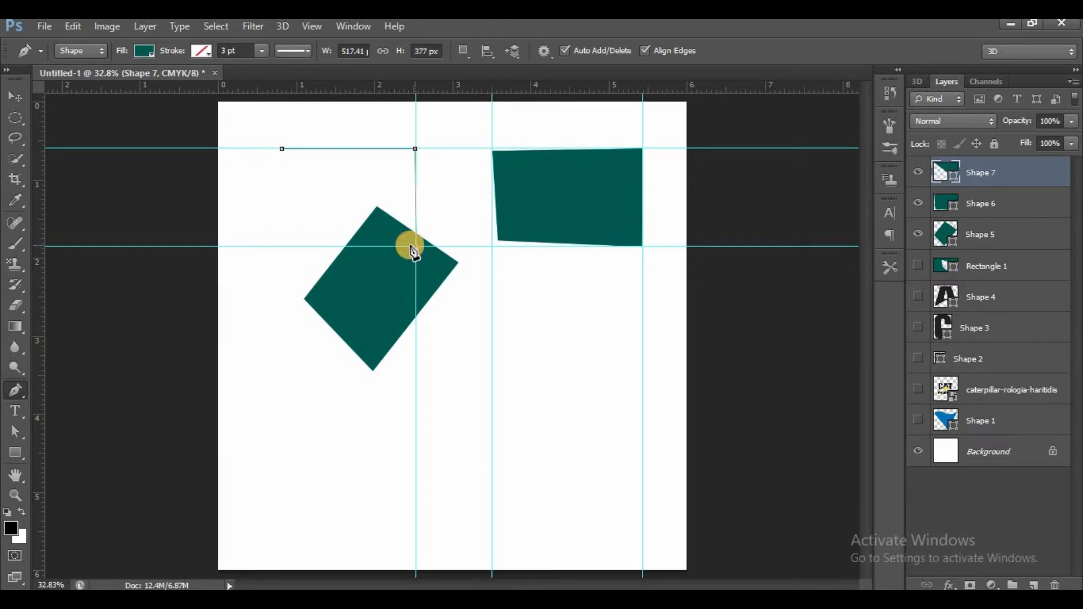
drag(38, 298, 282, 257)
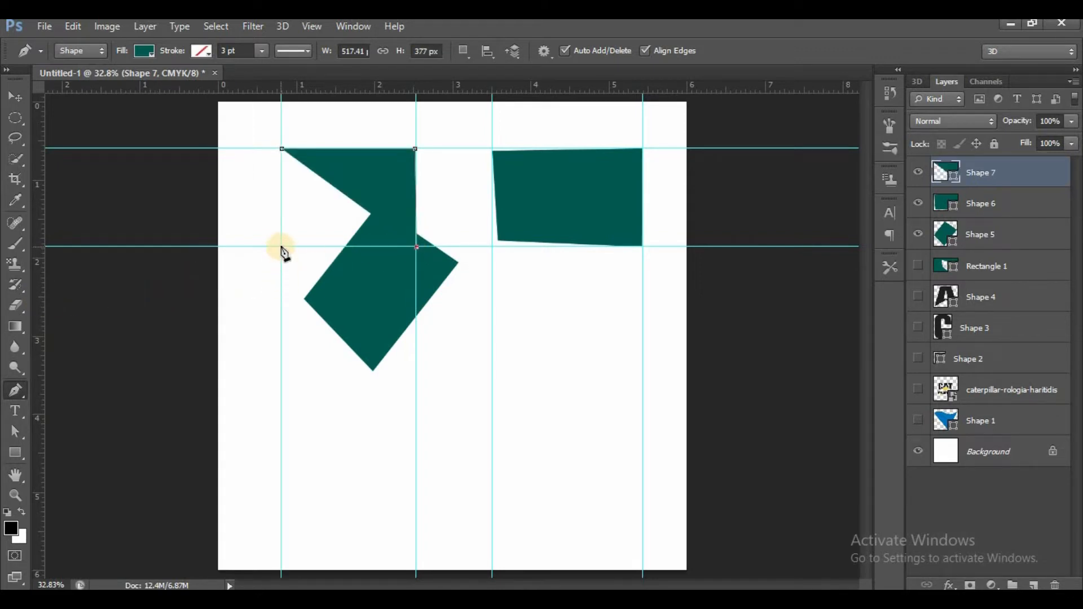
click(282, 246)
click(282, 149)
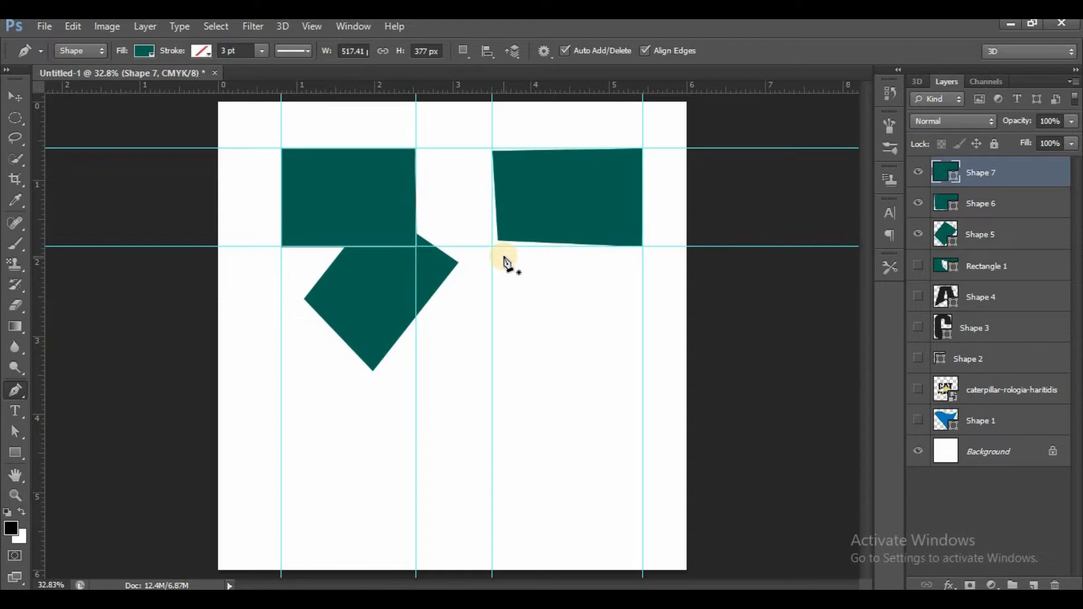
Draw a solid jagged-edged seal about 555 × 564 px with the Custom Shape tool at the page's lower left
click(17, 453)
click(92, 523)
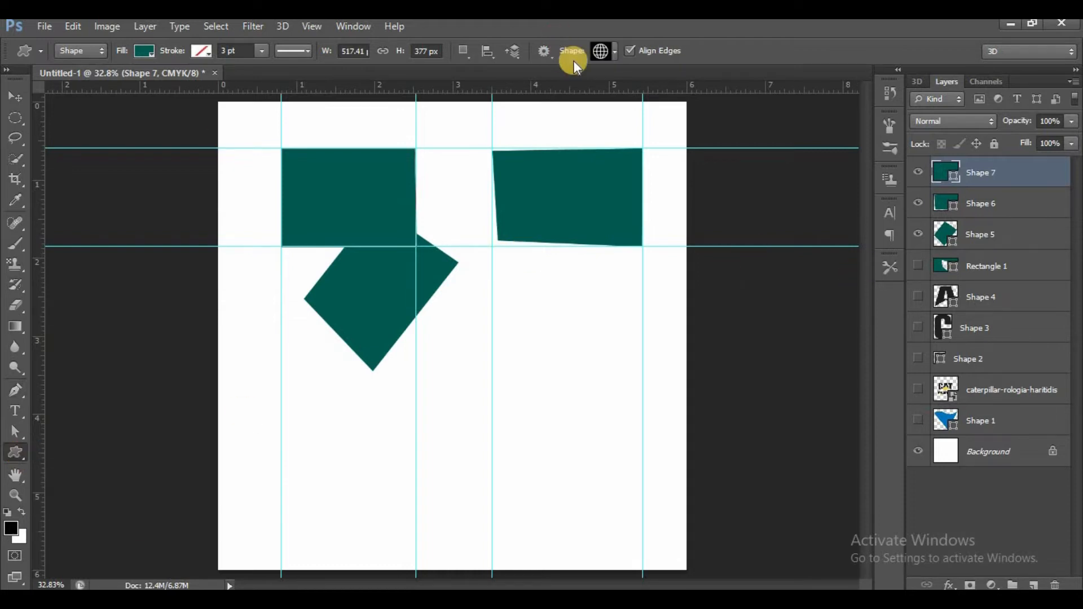
click(611, 52)
click(755, 109)
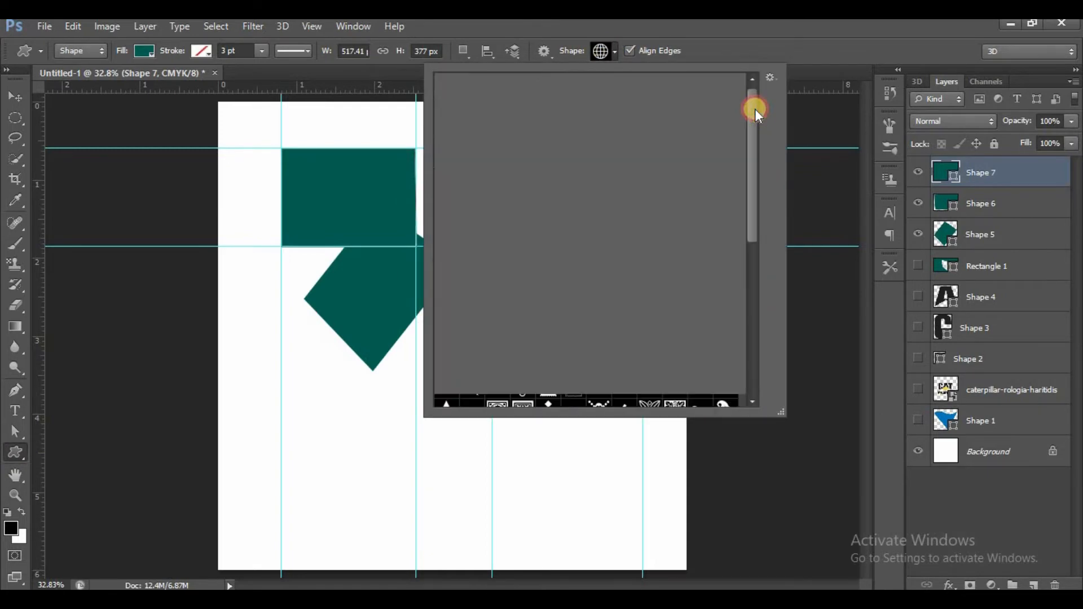
click(497, 182)
drag(270, 418, 416, 560)
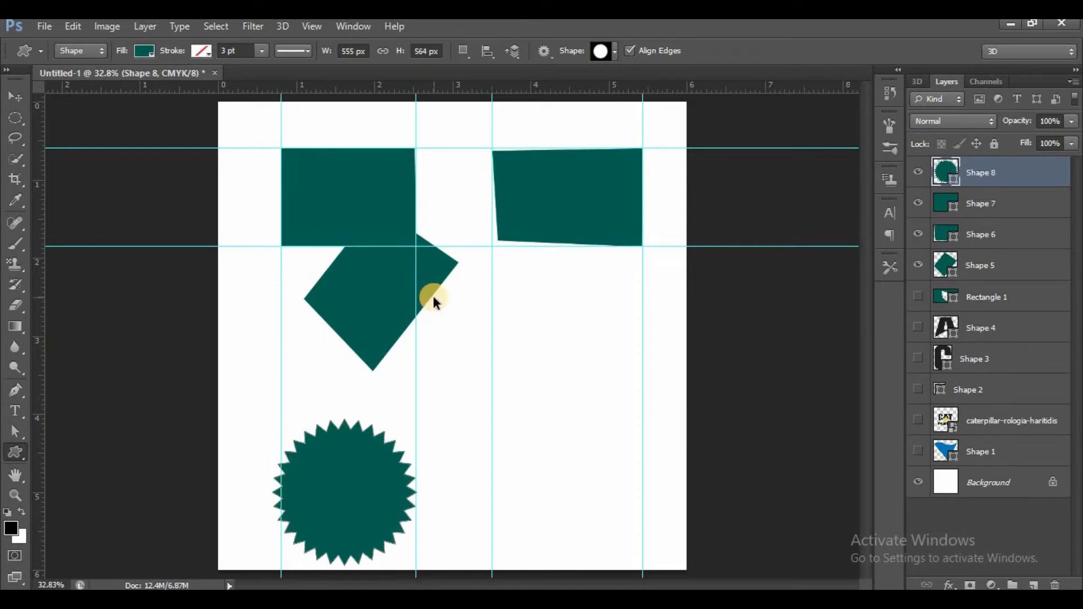
Try to warp the jagged seal by pulling its upper edge upward
key(ctrl+plus)
key(ctrl+plus)
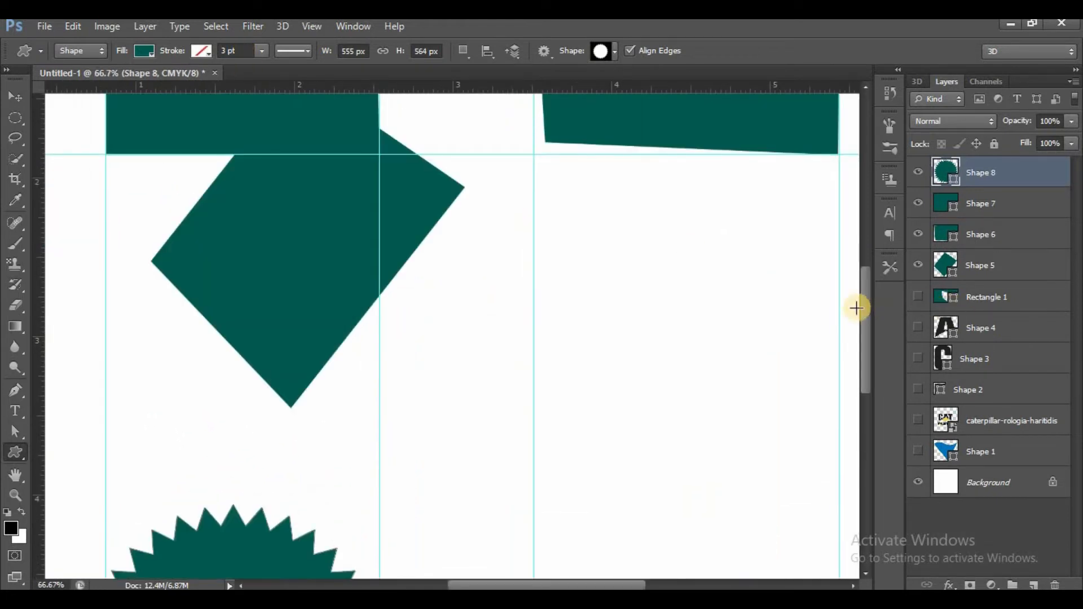
drag(865, 310, 868, 374)
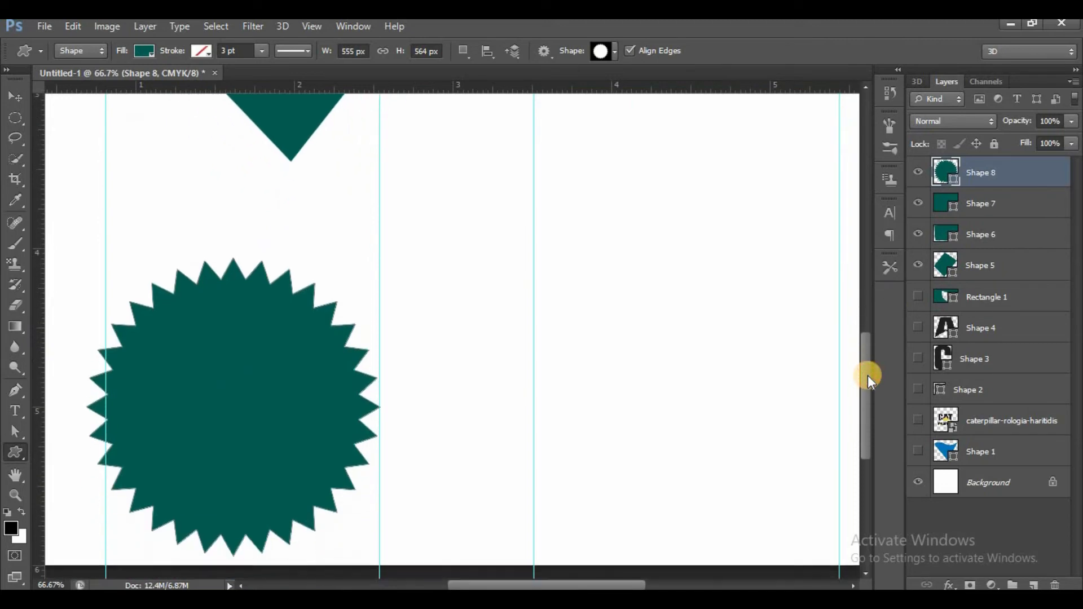
key(ctrl+t)
click(739, 51)
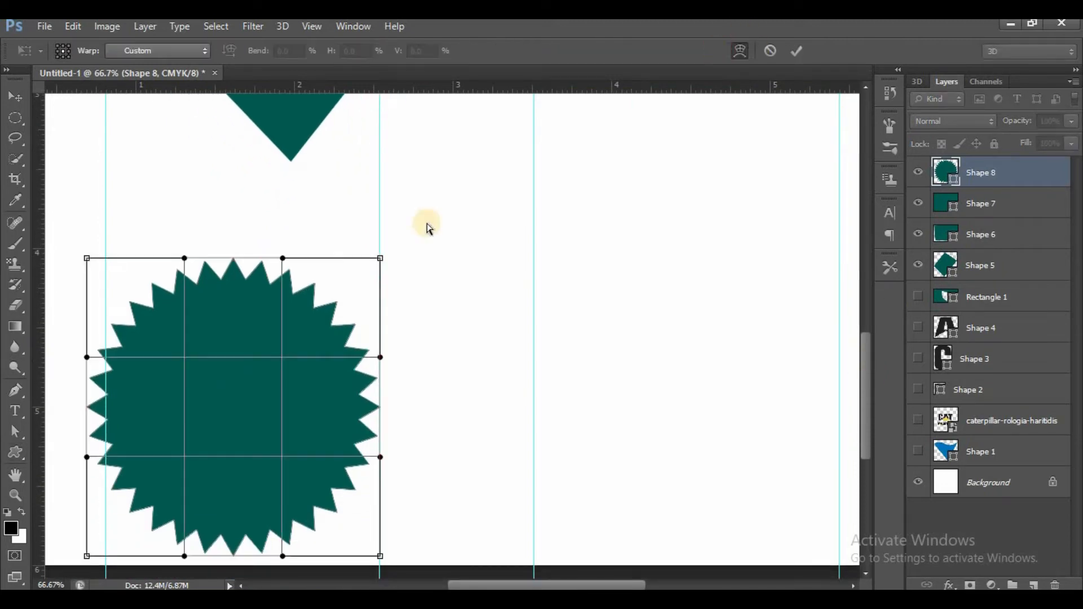
drag(282, 258, 316, 152)
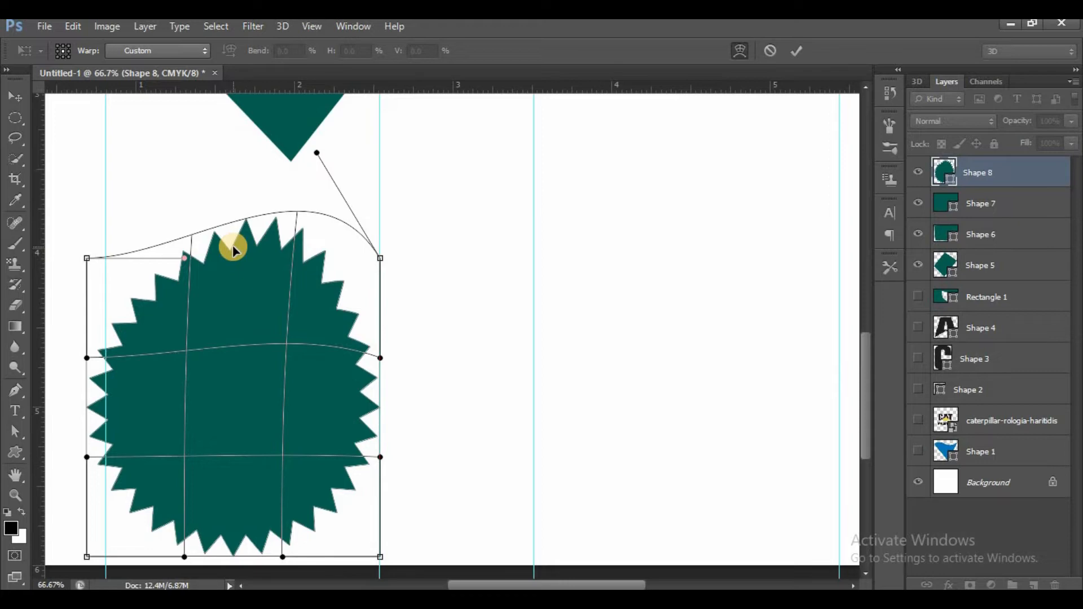
key(Escape)
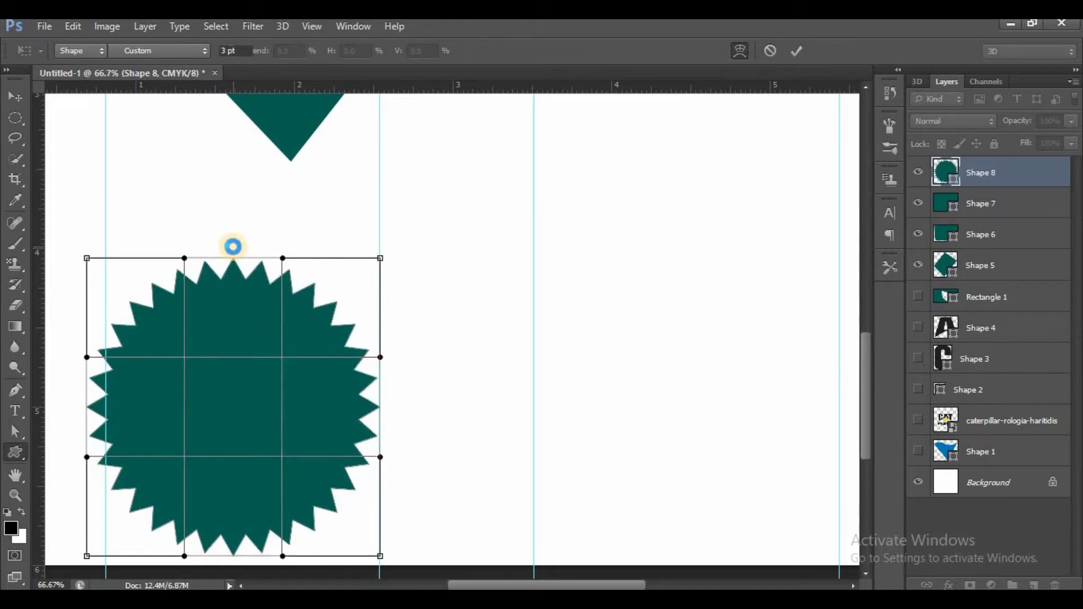
Draw a solid five-pointed star custom shape about 396 × 400 px above and right of the seal
click(613, 51)
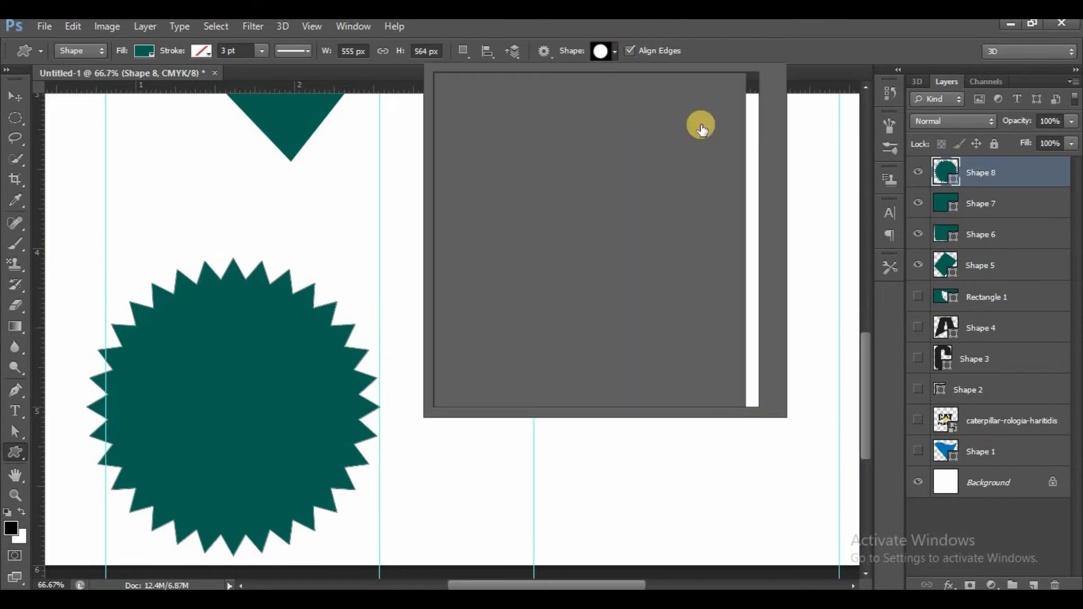
drag(750, 160, 749, 261)
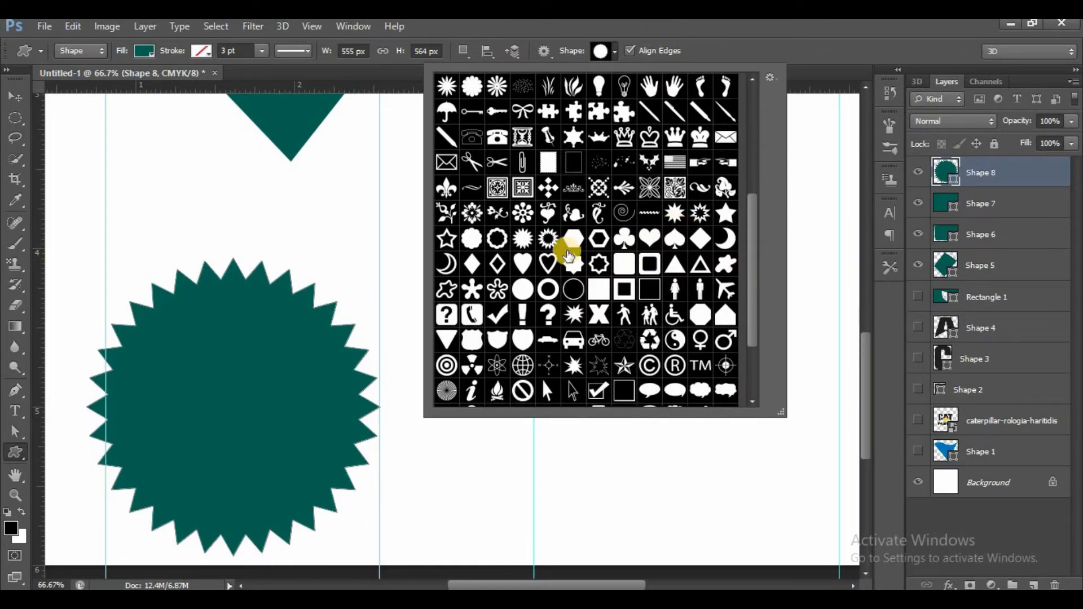
click(726, 212)
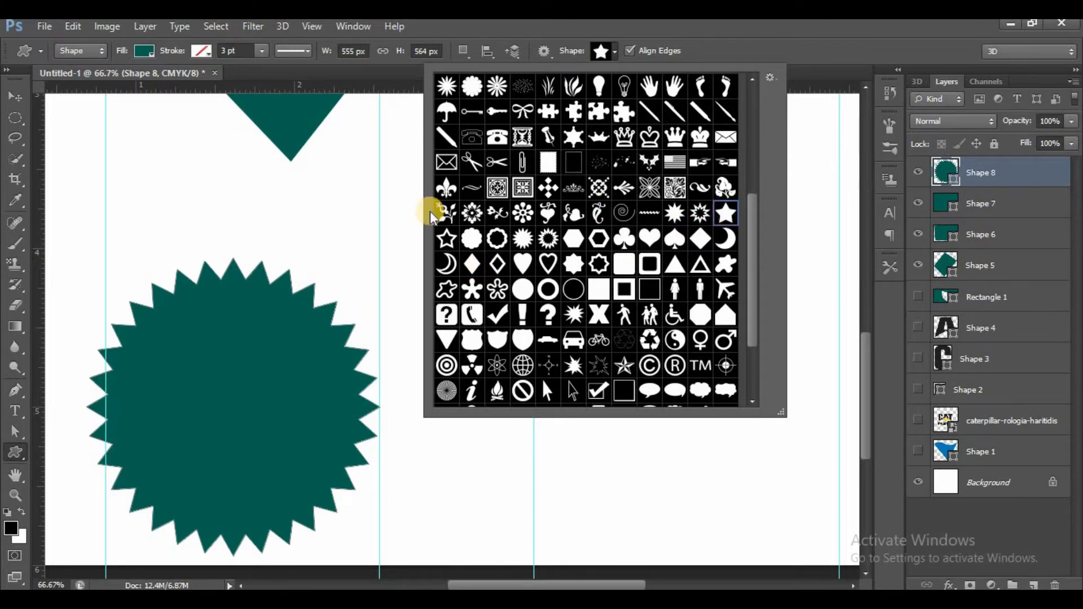
drag(367, 162, 574, 372)
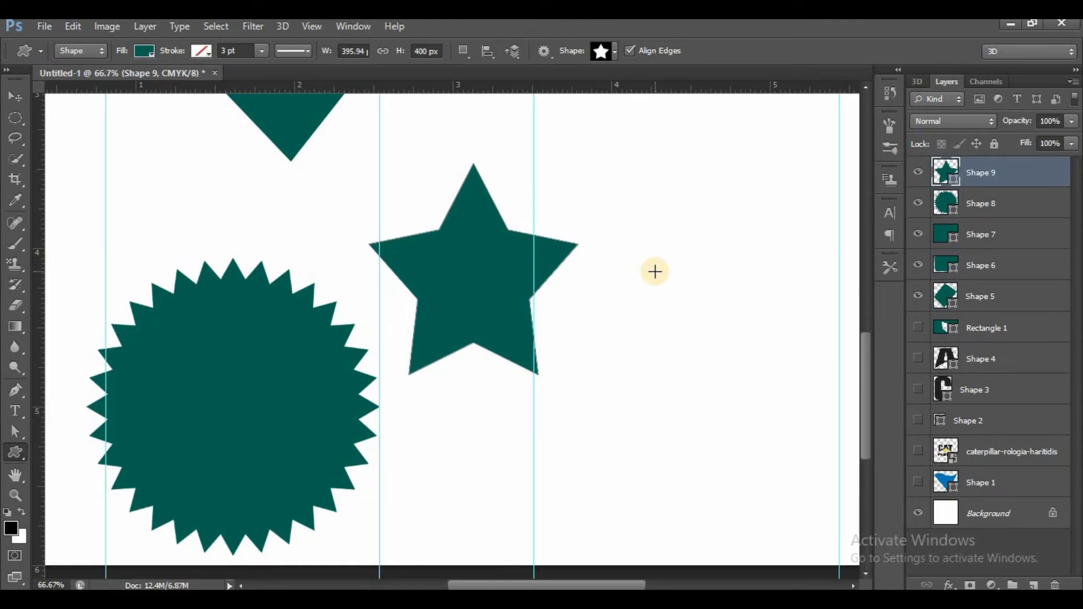
Move the star's upper-right inner anchor point down and left toward its centre with the Direct Selection tool
click(13, 433)
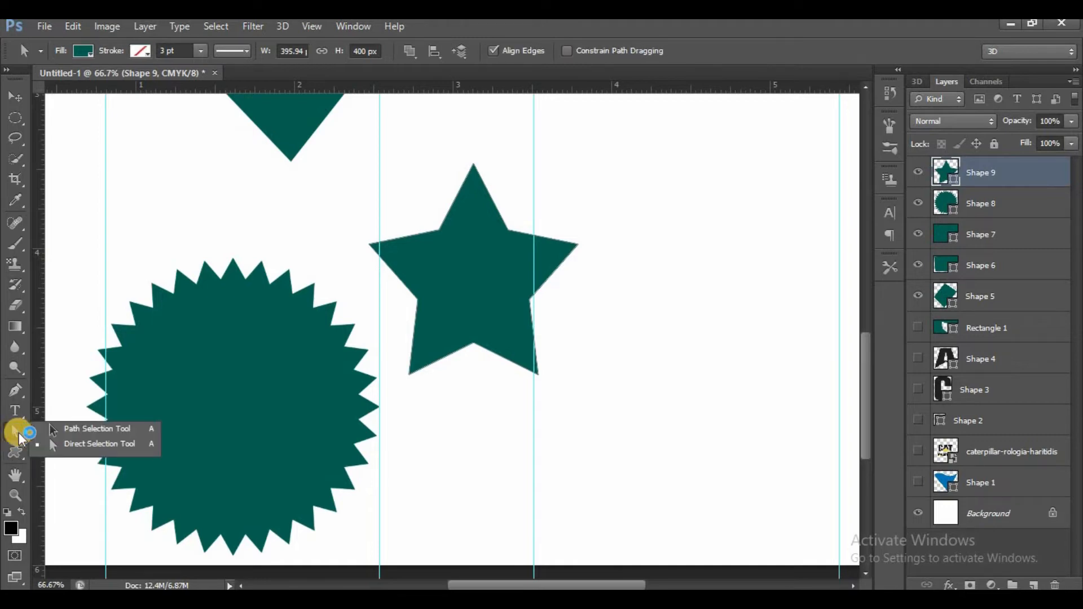
click(69, 443)
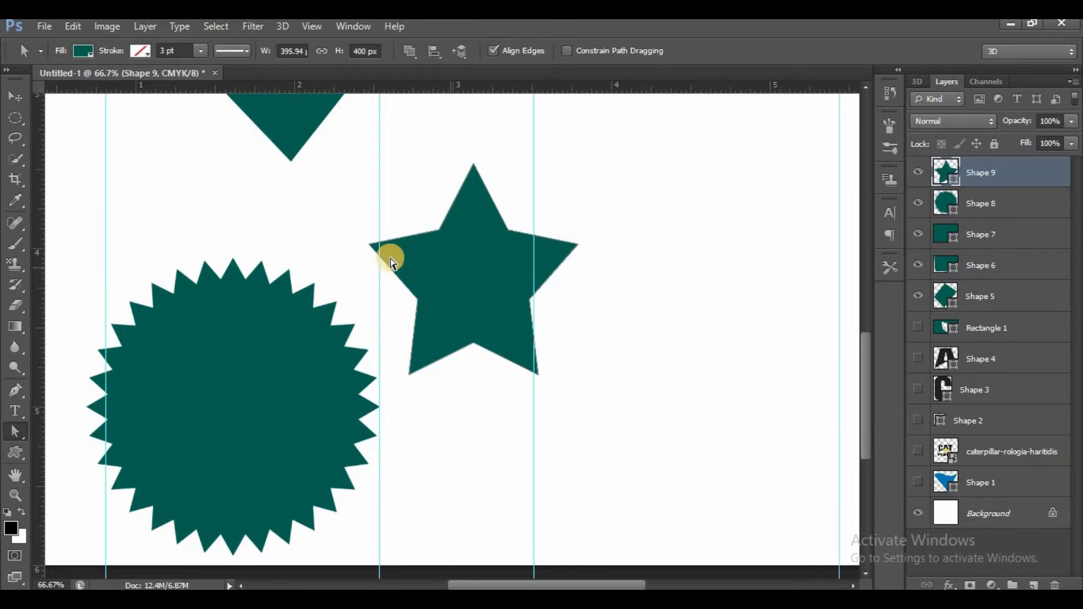
click(418, 237)
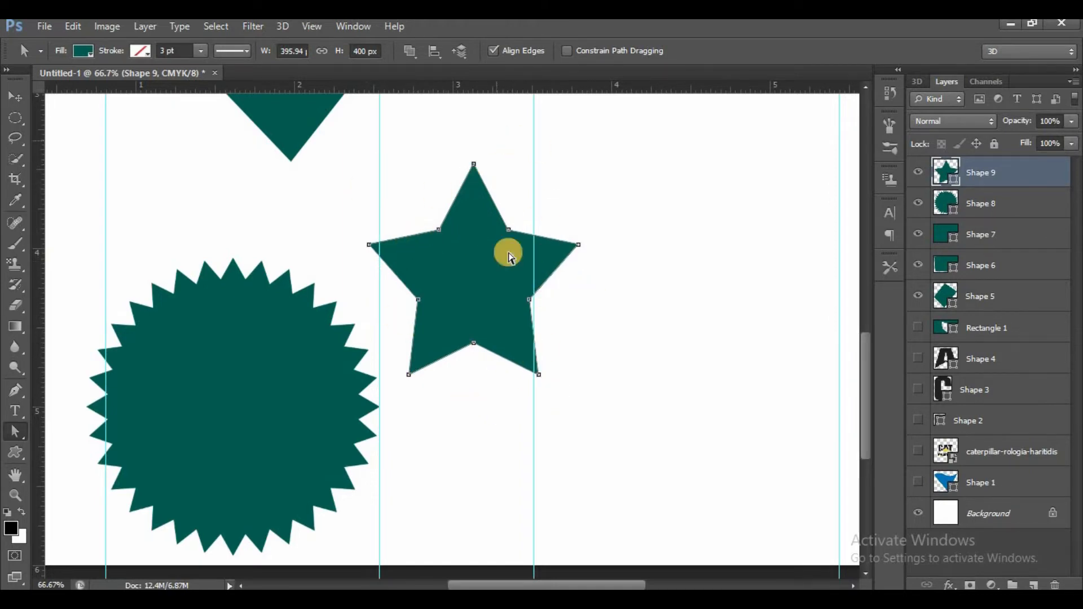
drag(509, 229, 454, 269)
key(Return)
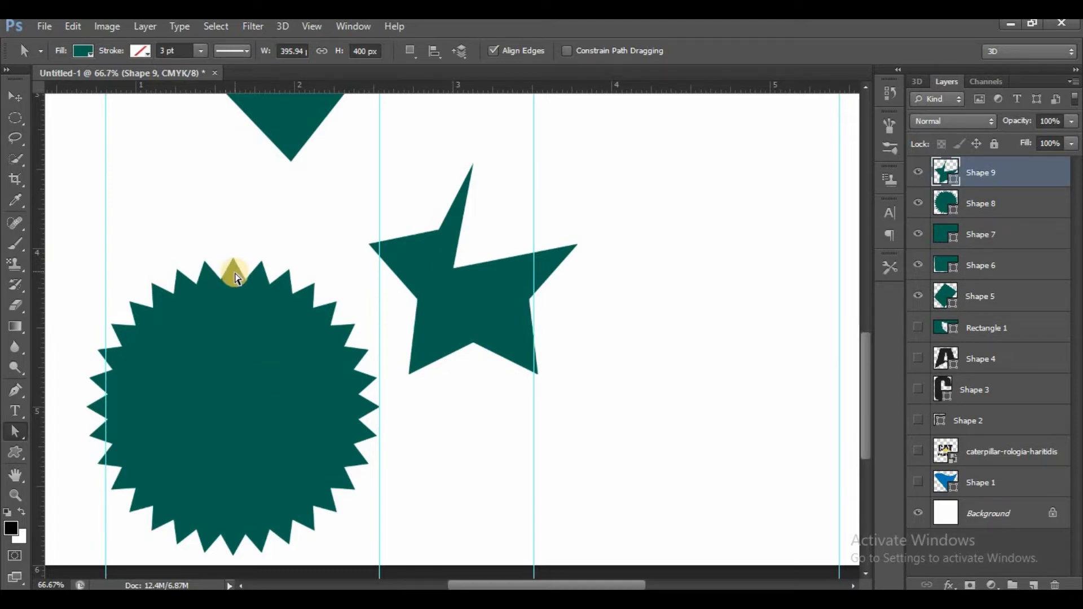
Move an inner anchor point on the seal's upper-right edge deep toward its lower left with Direct Selection, cutting a narrow wedge
click(240, 274)
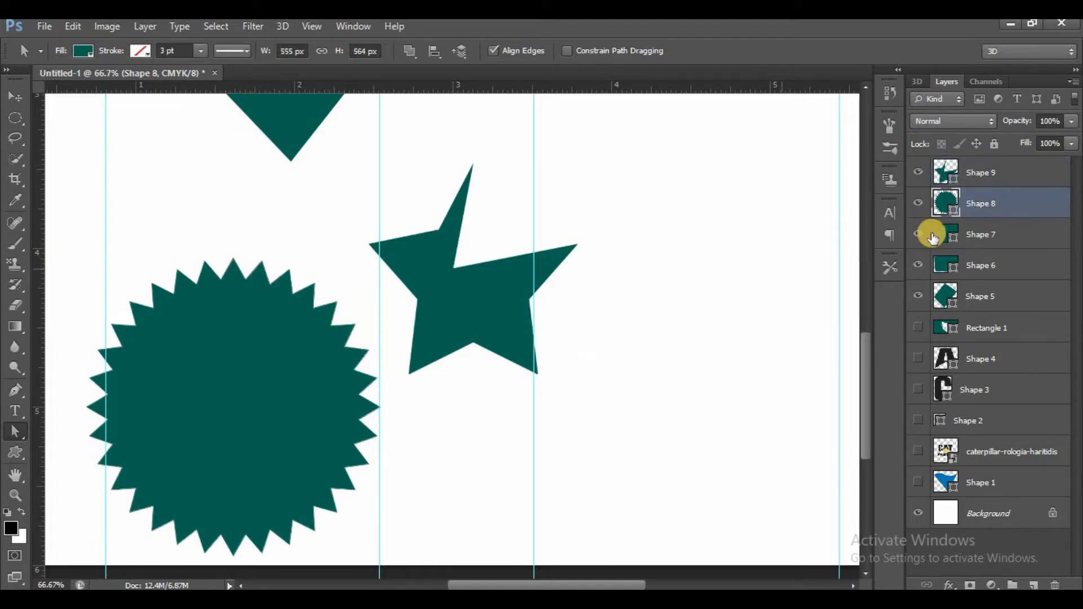
click(239, 272)
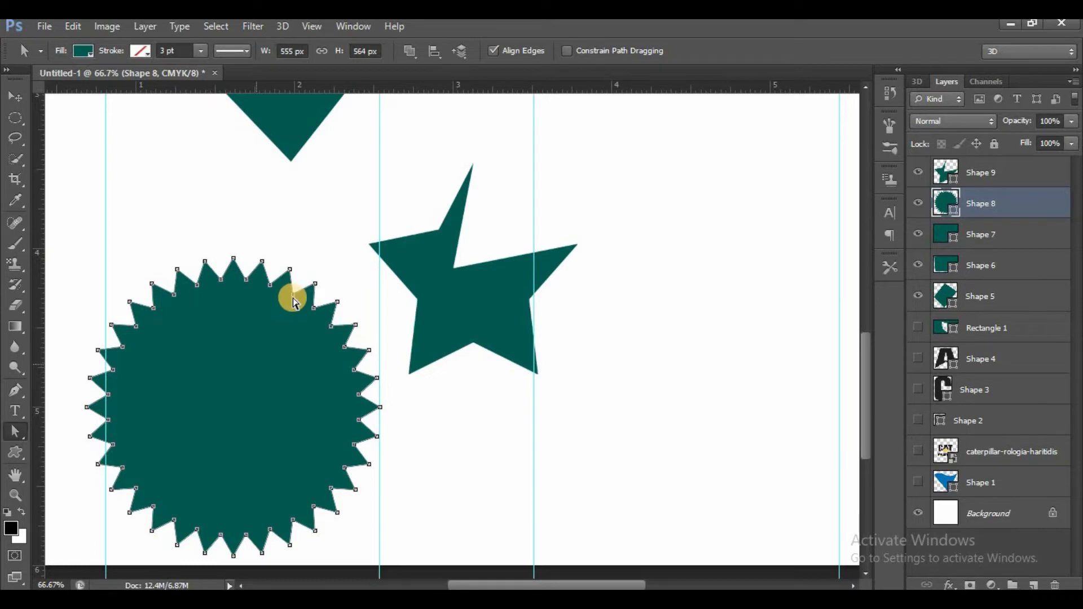
drag(293, 295, 266, 346)
drag(192, 479, 193, 478)
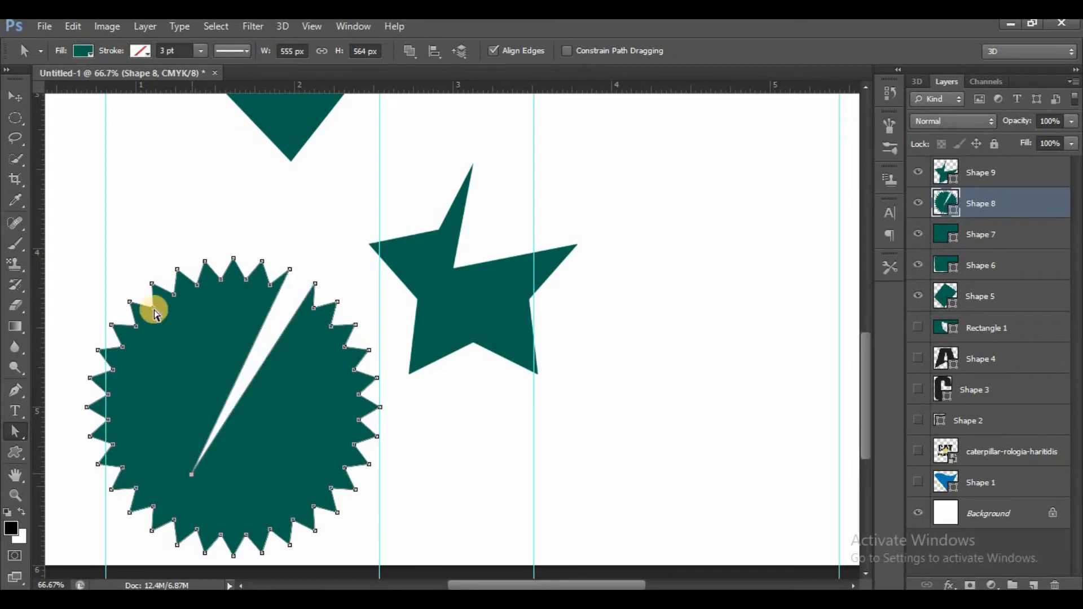
Pull three of the seal's outer points into long spikes toward the upper left, the right and the lower right
drag(176, 270, 98, 138)
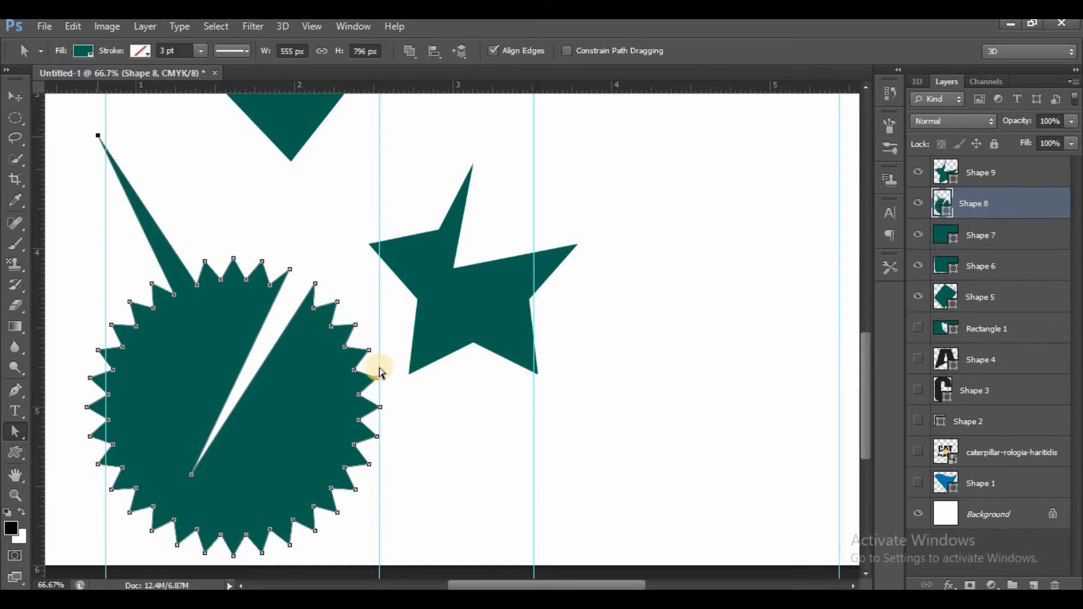
drag(377, 377, 585, 384)
drag(355, 489, 494, 533)
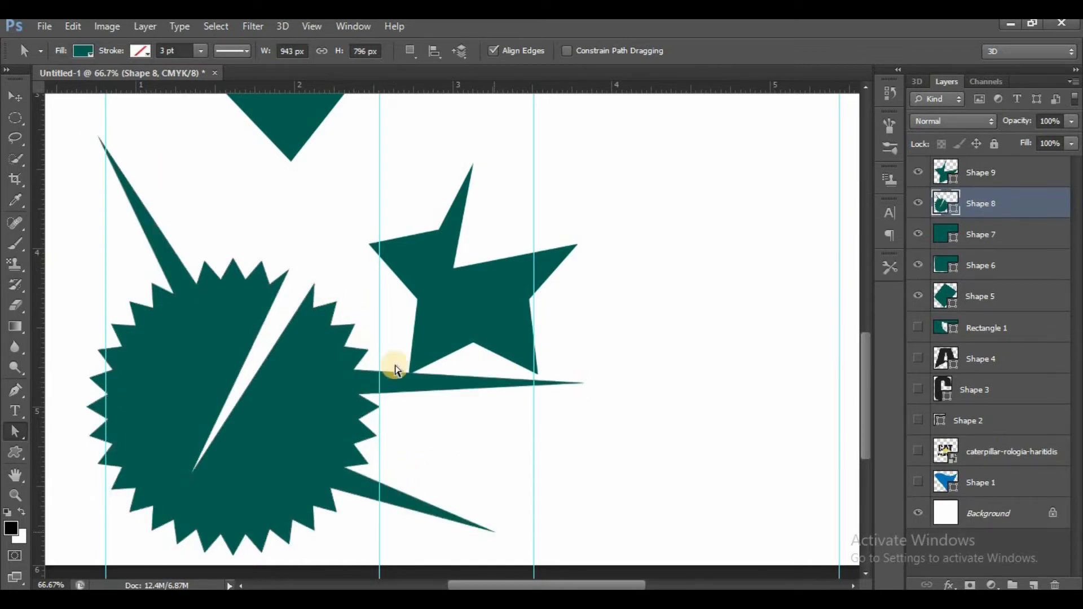
Set the spiked seal's fill to the Pure Magenta Red swatch
click(78, 51)
click(134, 189)
click(166, 174)
click(168, 181)
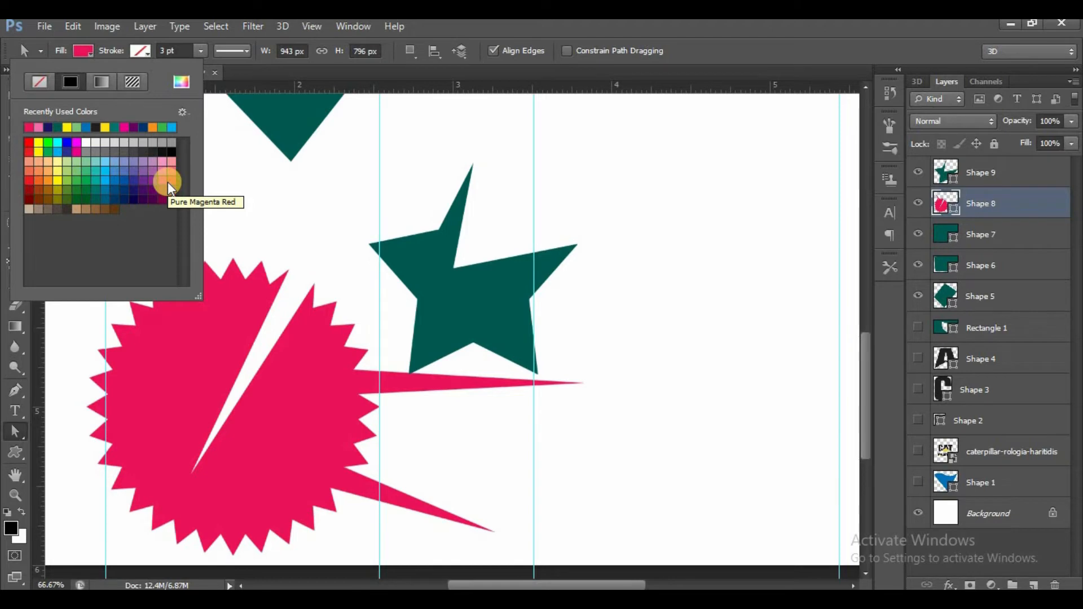
click(728, 62)
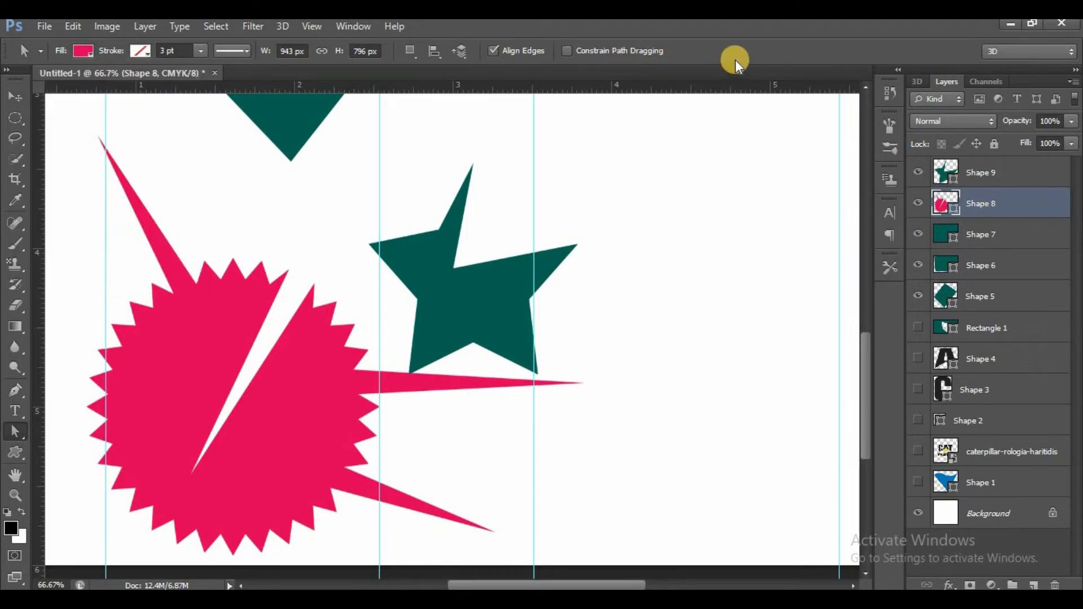
Delete the seal and the Shape 7, Shape 6 and Shape 5 layers, and hide the star layer
key(Delete)
key(Delete)
key(Delete)
key(Delete)
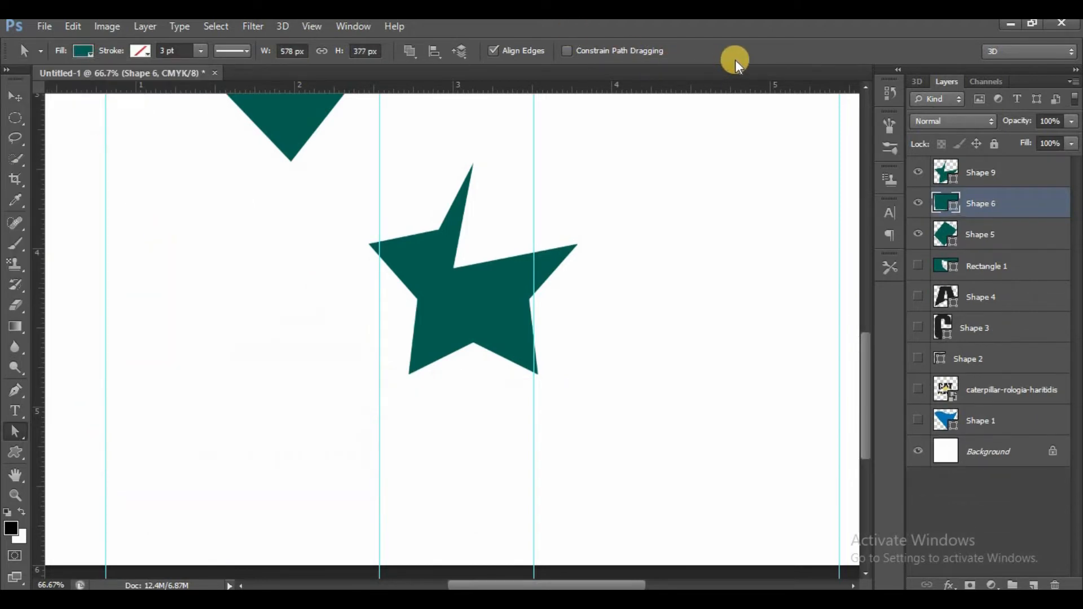
click(995, 166)
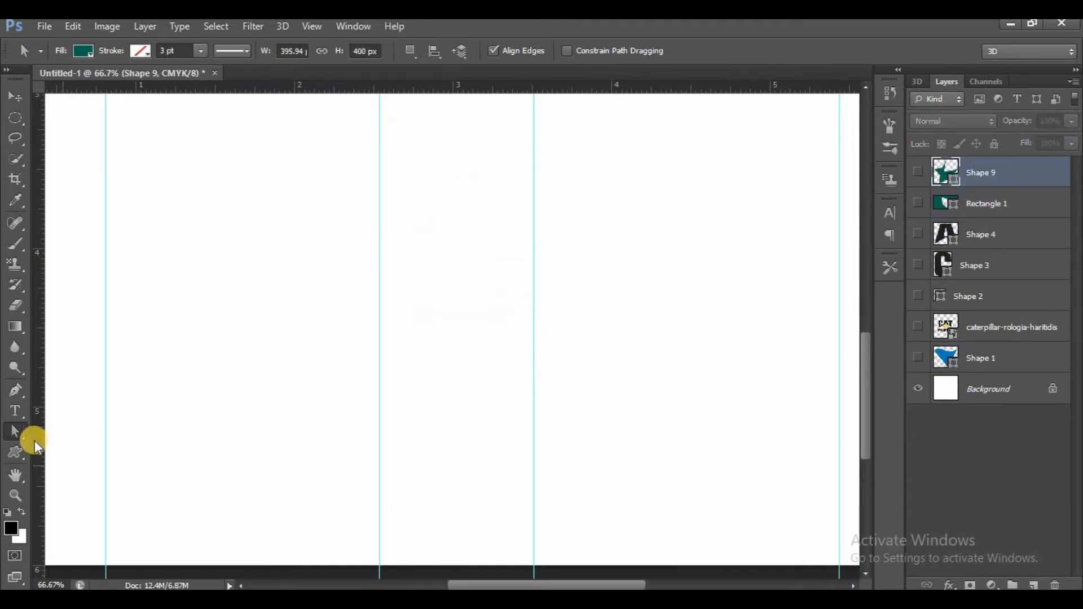
Draw a solid rectangle about 836 × 296 px across the lower middle of the page
click(16, 453)
click(60, 451)
drag(219, 314, 661, 471)
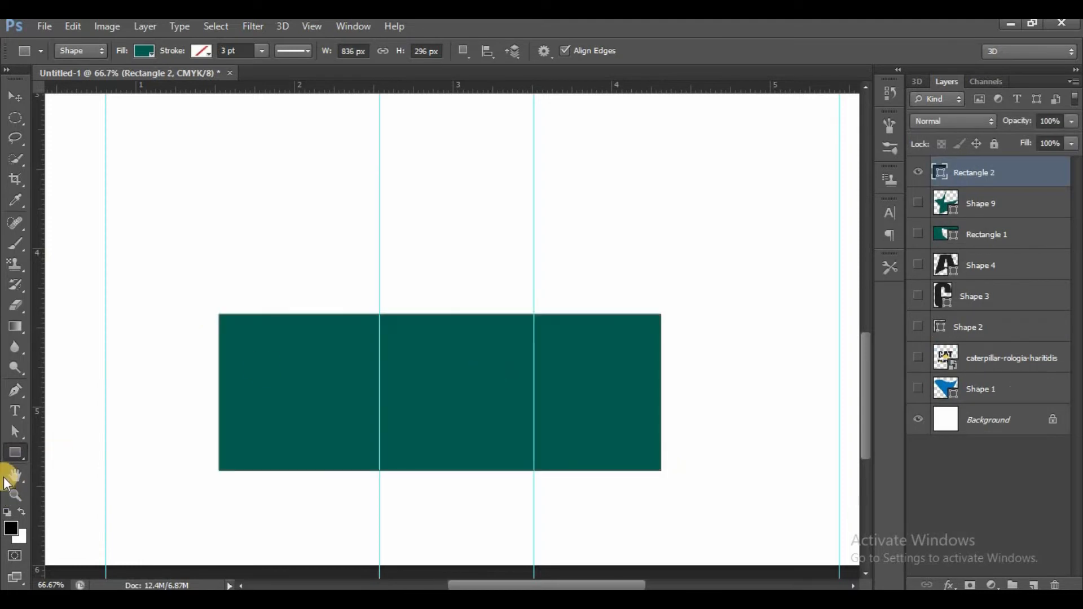
Move the rectangle's lower-left anchor point inside, near its upper-right corner, with the Direct Selection tool
click(17, 430)
click(424, 319)
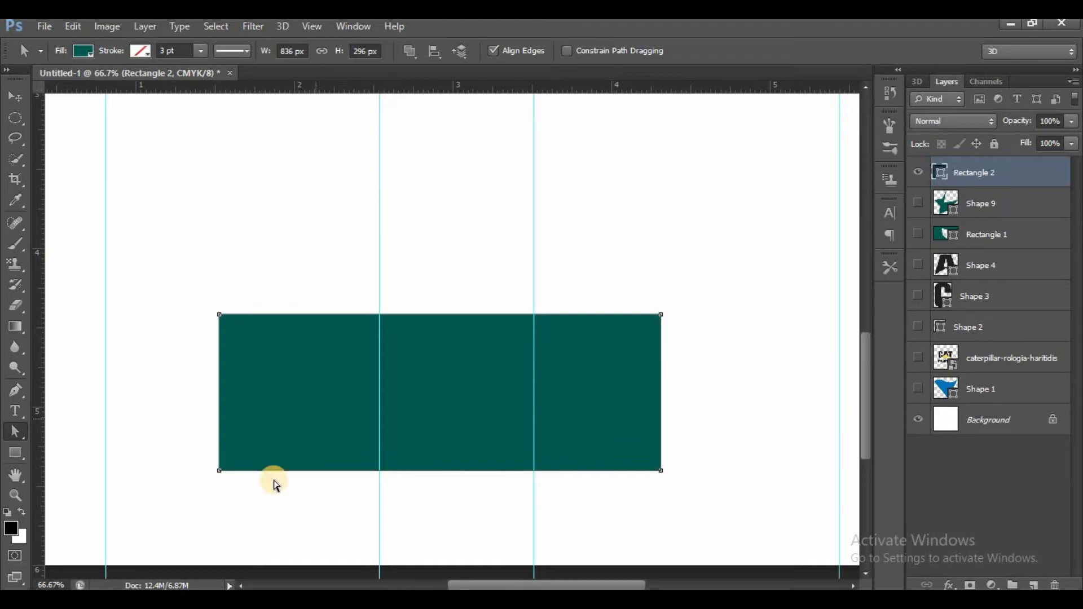
drag(219, 472, 510, 376)
drag(561, 343, 586, 349)
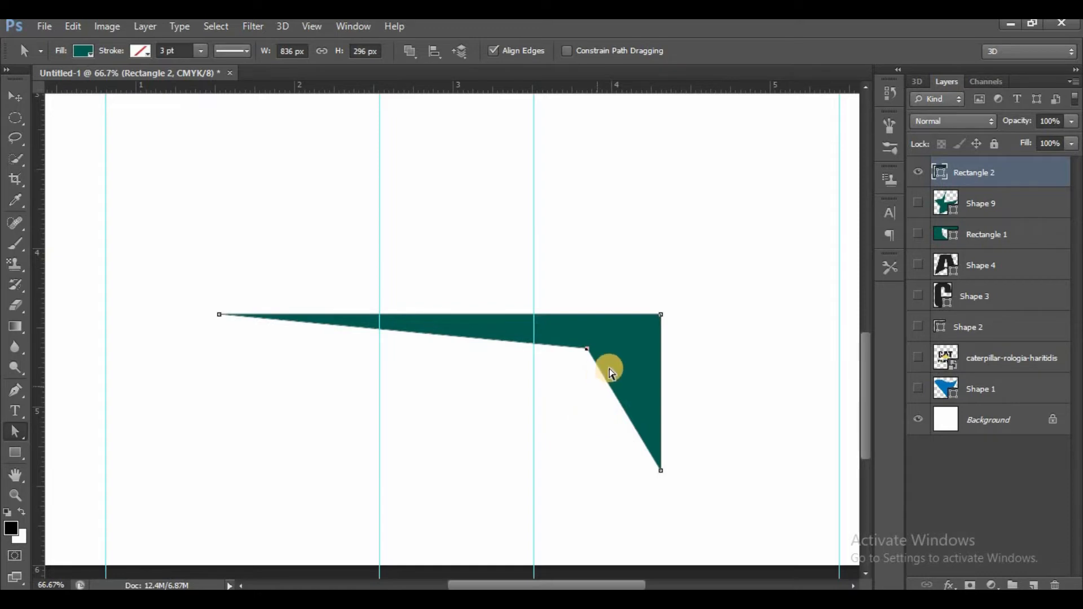
Return the lower-left point to its corner and reshape the rectangle's right-hand points into a tapered L about 617 px wide
drag(586, 348, 221, 478)
drag(659, 315, 373, 190)
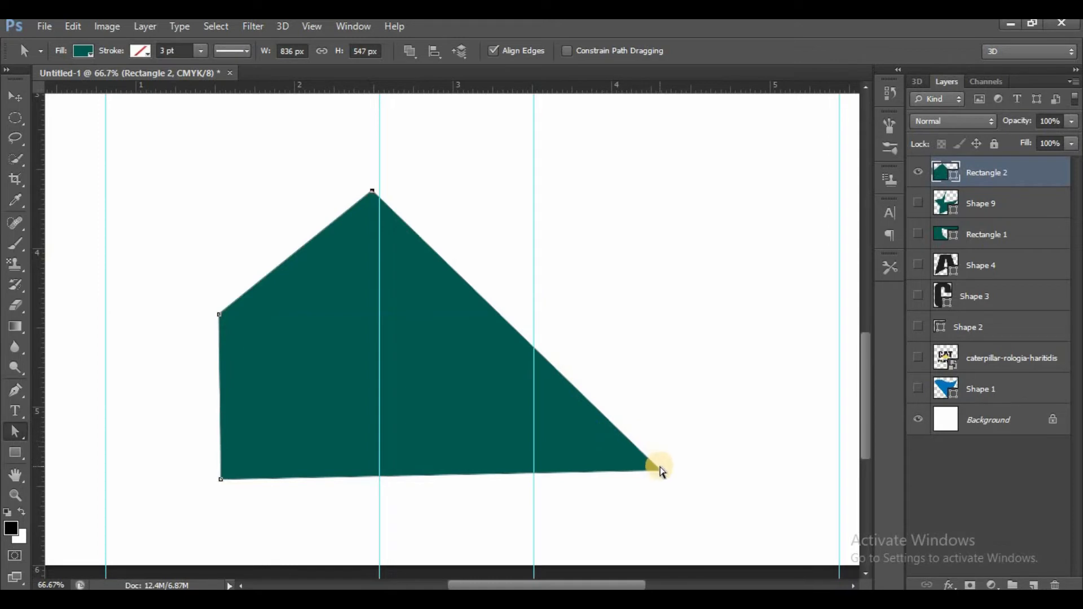
drag(656, 466, 249, 328)
drag(373, 191, 481, 254)
drag(251, 333, 251, 343)
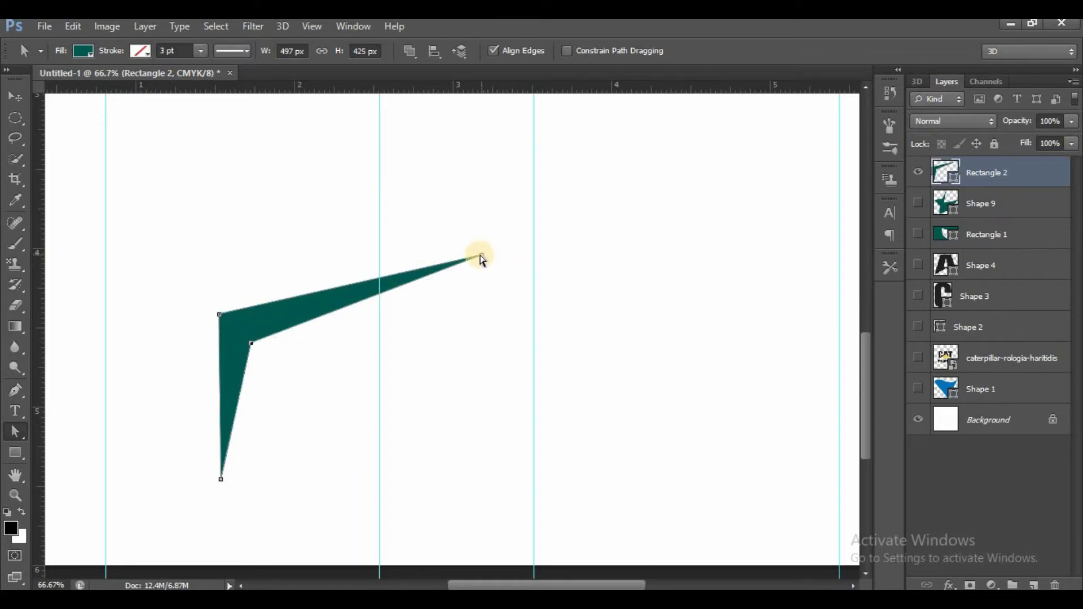
drag(491, 270, 549, 320)
Duplicate the tapered L onto a new layer, try merging it with the original, and undo the merge
key(ctrl+j)
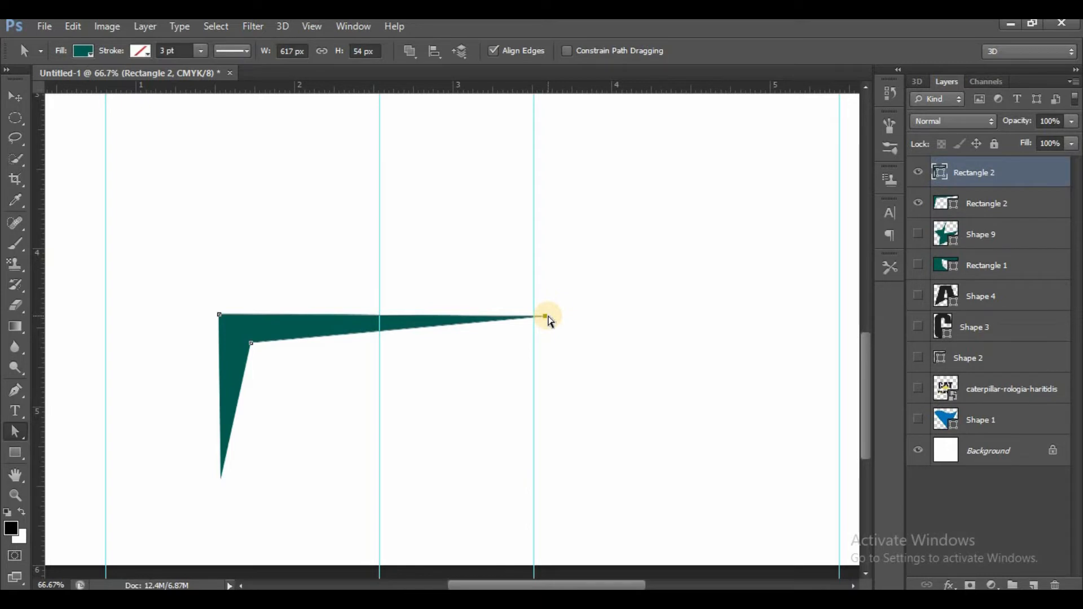
click(548, 319)
key(v)
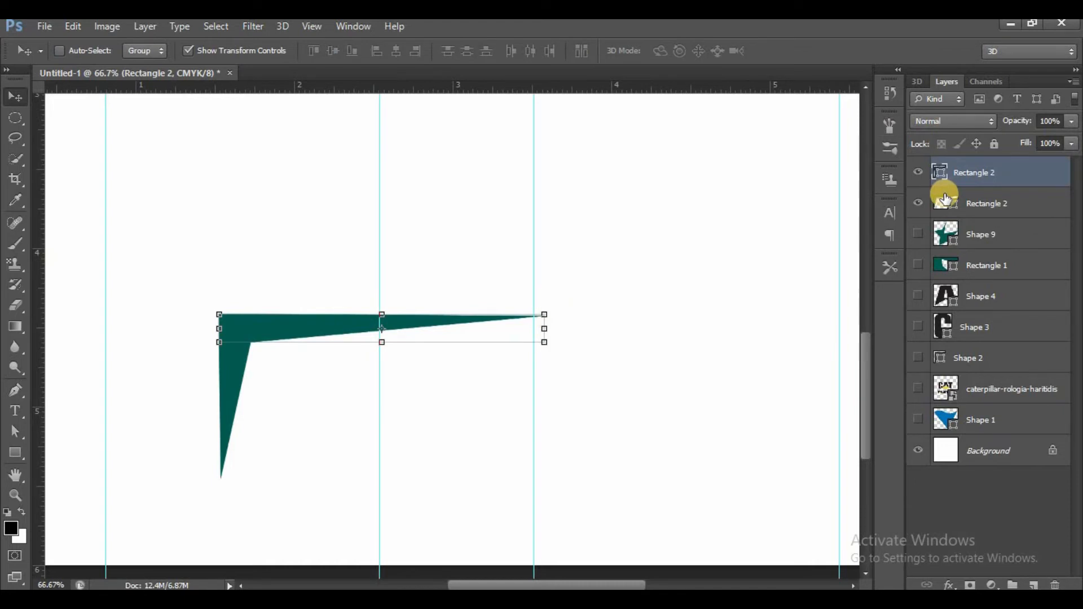
key(ctrl+e)
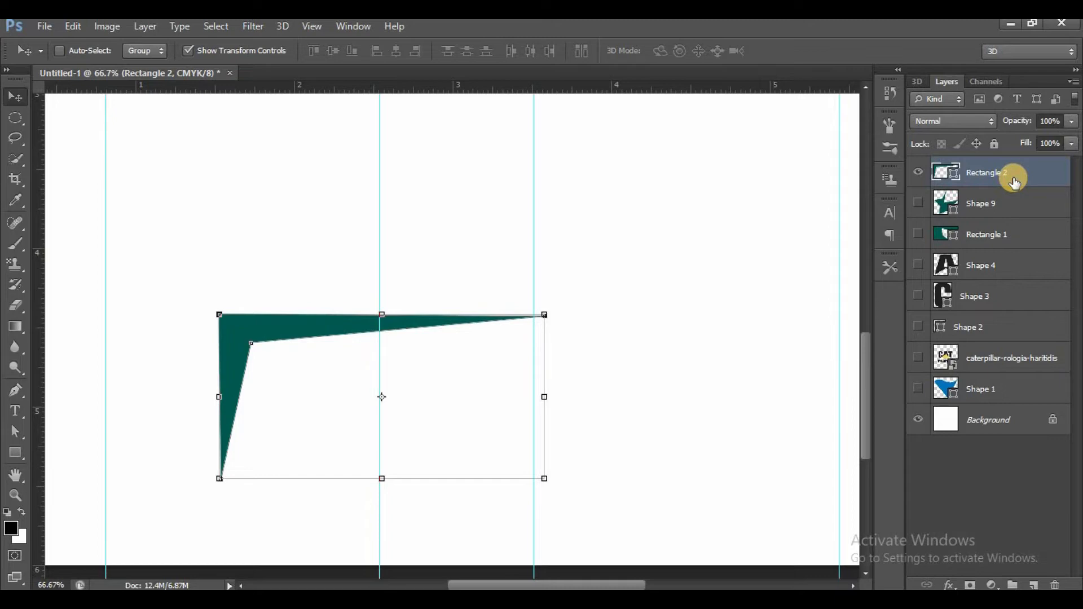
key(ctrl+z)
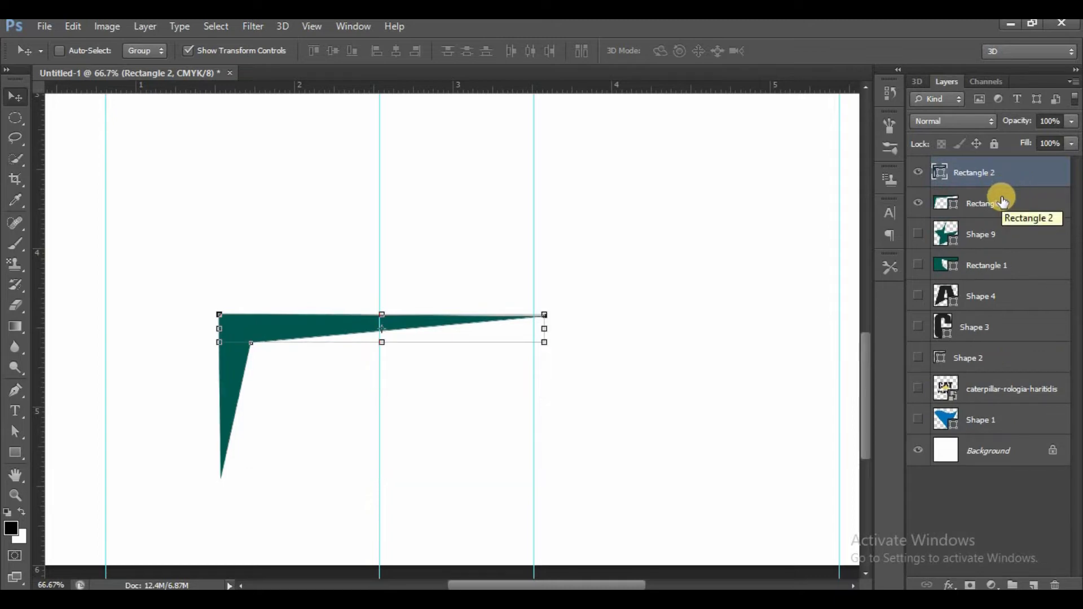
Delete both tapered L layers
click(1002, 201)
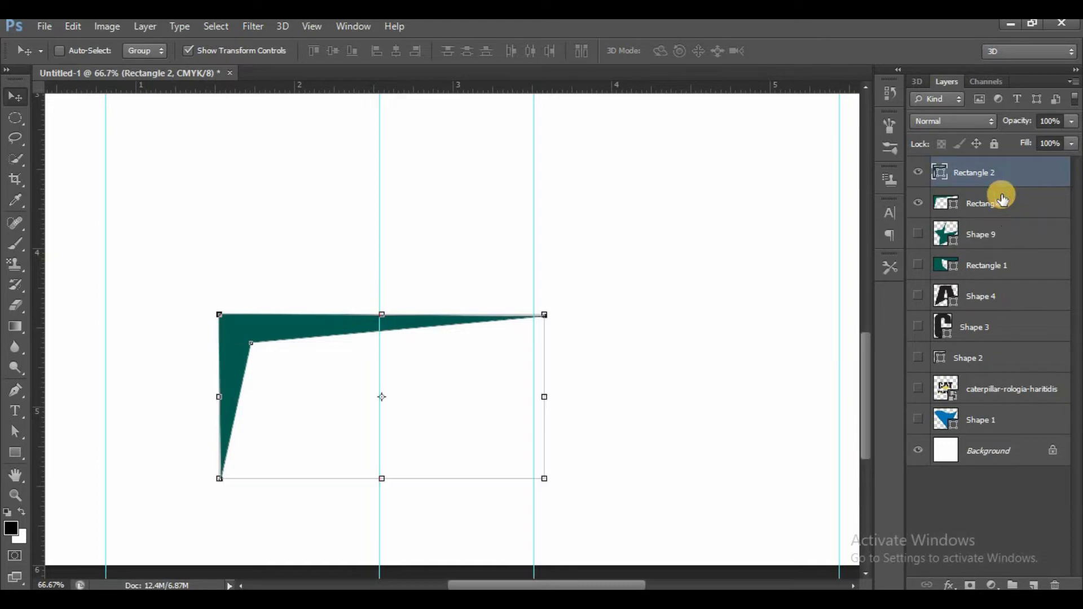
click(999, 174)
key(Delete)
key(Delete)
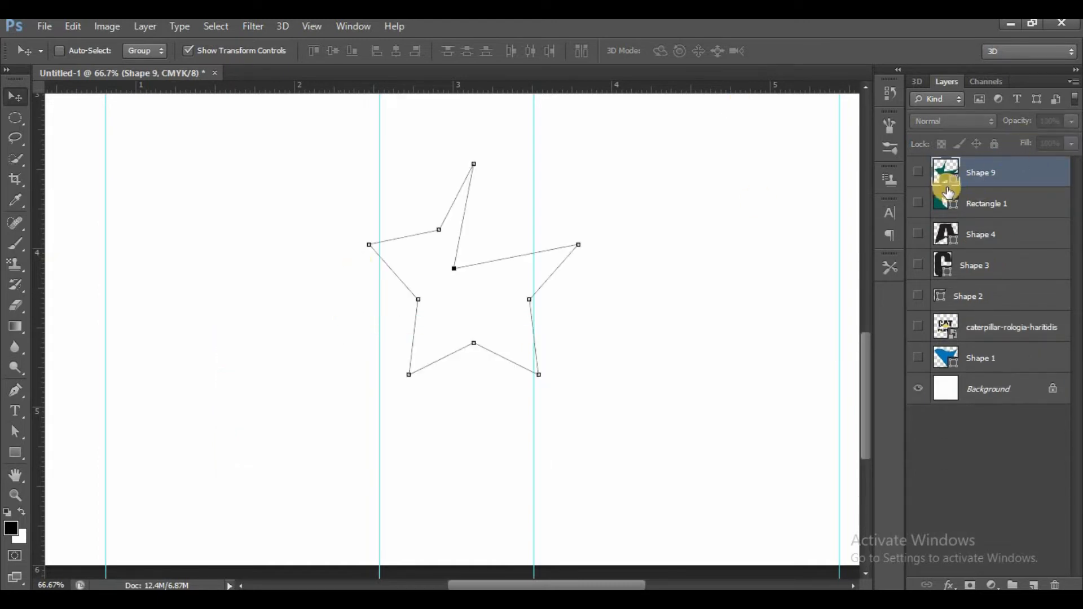
Draw a solid rectangle about 858 × 347 px across the middle of the page
click(14, 390)
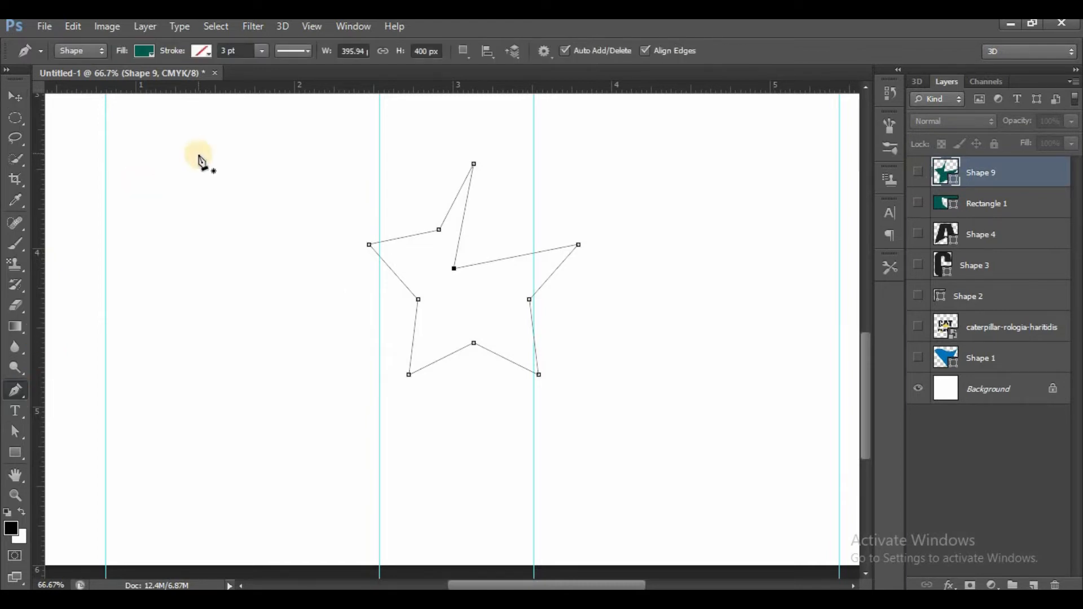
click(15, 452)
drag(187, 202, 641, 384)
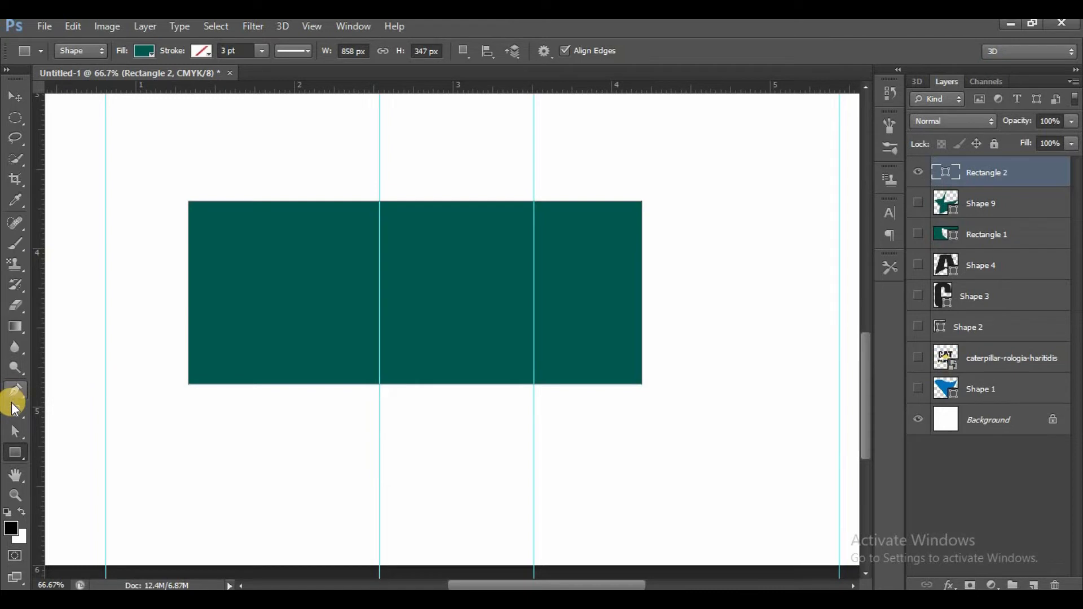
Move the rectangle's lower-right anchor point just inside its upper-left corner with Direct Selection, forming a tapered L-shaped frame corner
click(12, 430)
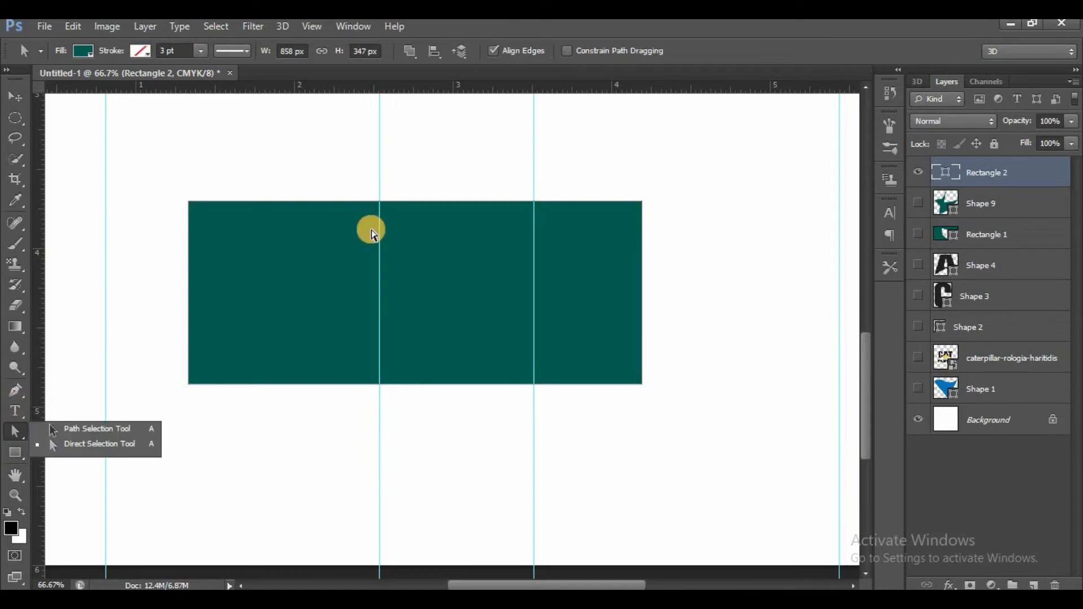
click(427, 201)
drag(639, 382, 222, 233)
key(Return)
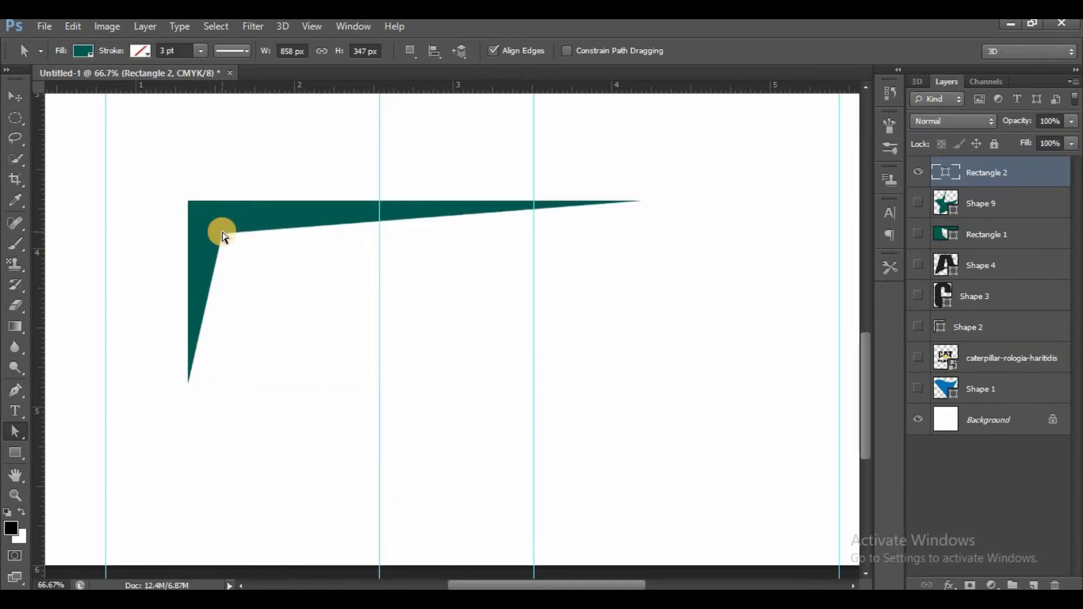
Duplicate the frame corner's layer as Rectangle 2 copy and switch to the Move tool
right_click(992, 160)
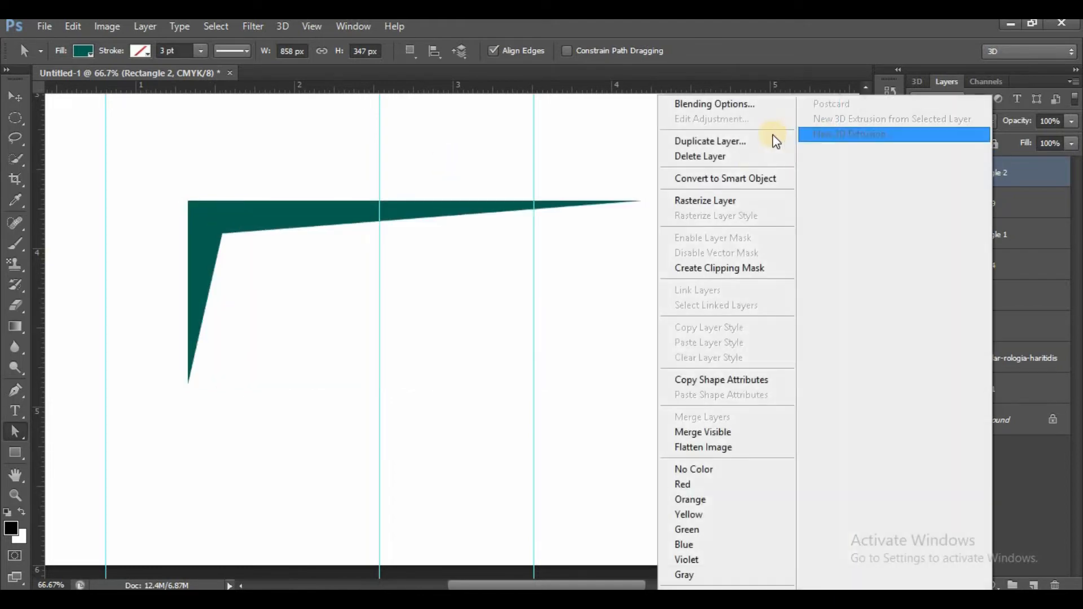
click(750, 143)
click(670, 189)
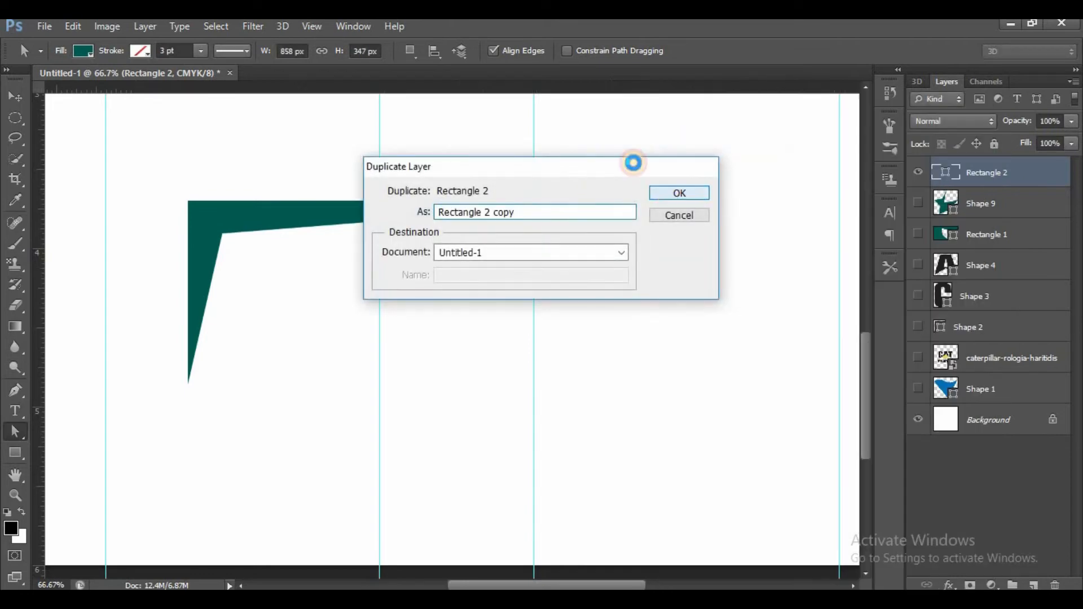
key(v)
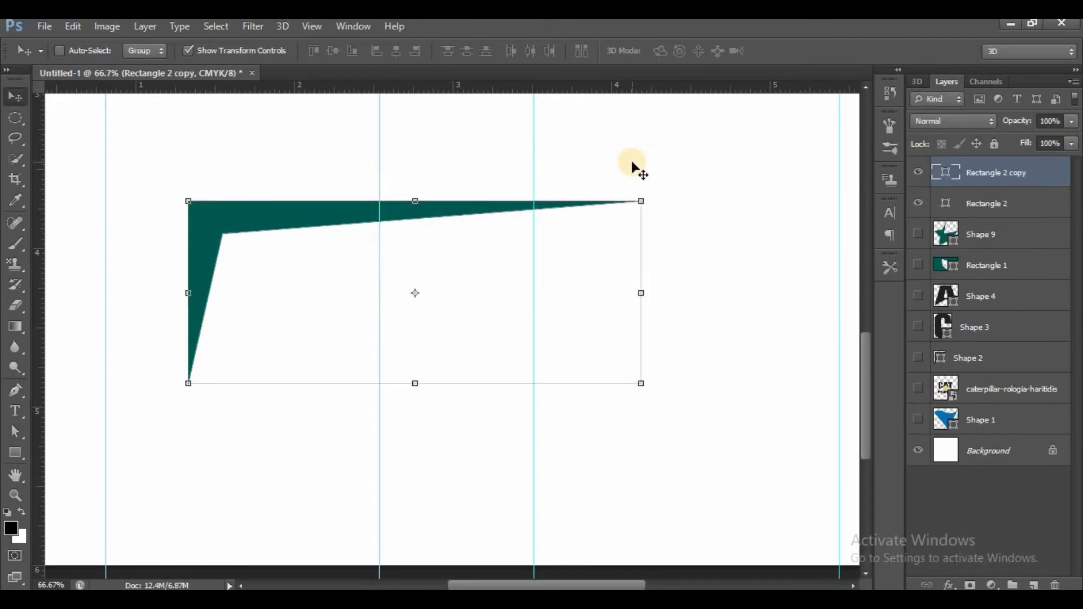
Flip the duplicate both ways by setting its height and width scale to -100%, and undo the transform
key(ctrl+t)
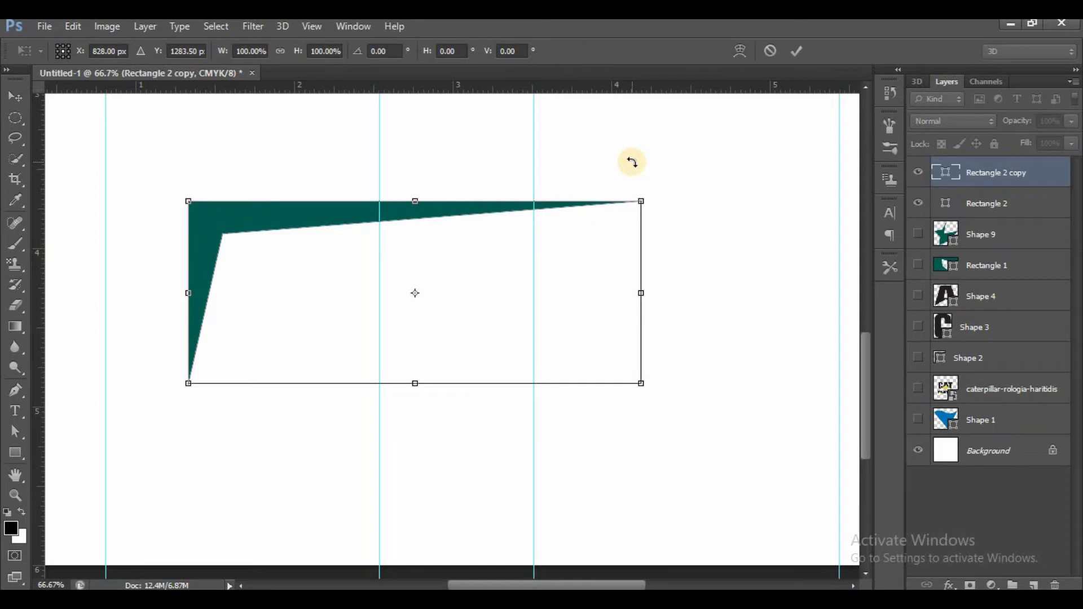
click(310, 49)
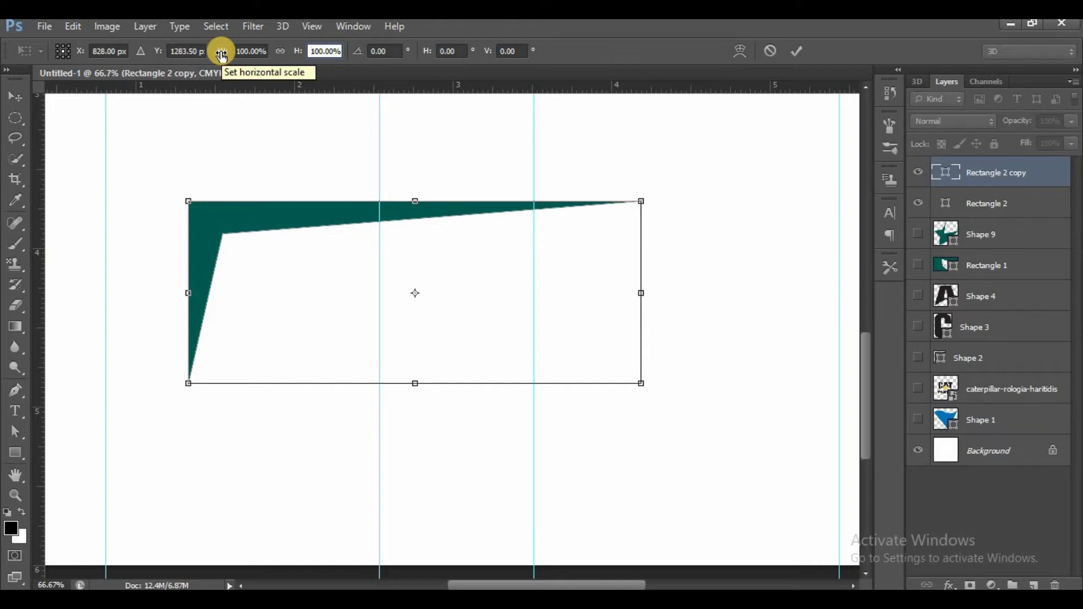
text(-)
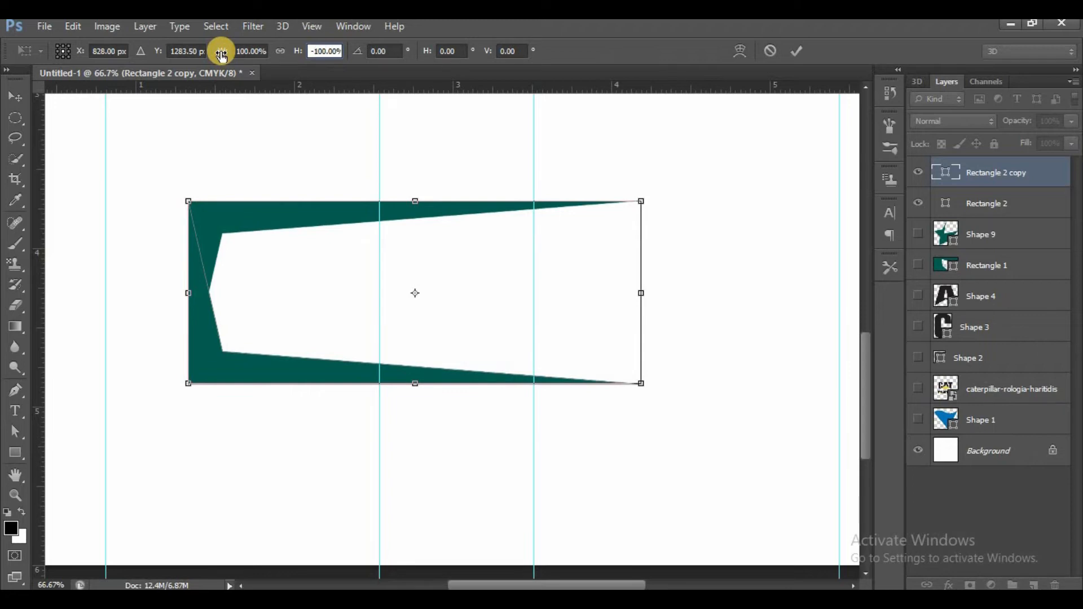
key(Return)
click(239, 50)
text(-)
key(Return)
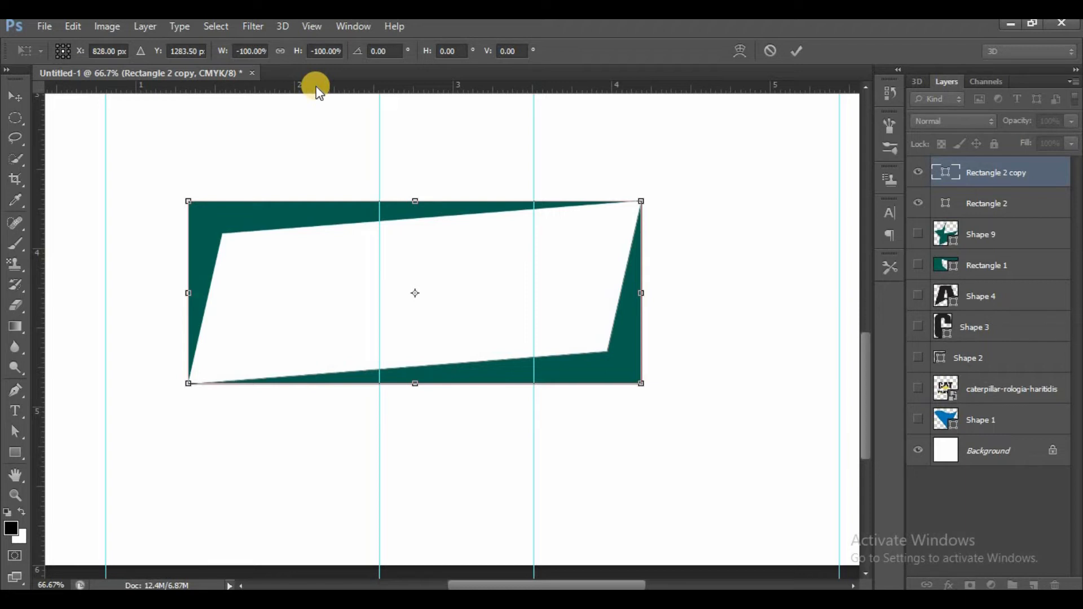
key(Return)
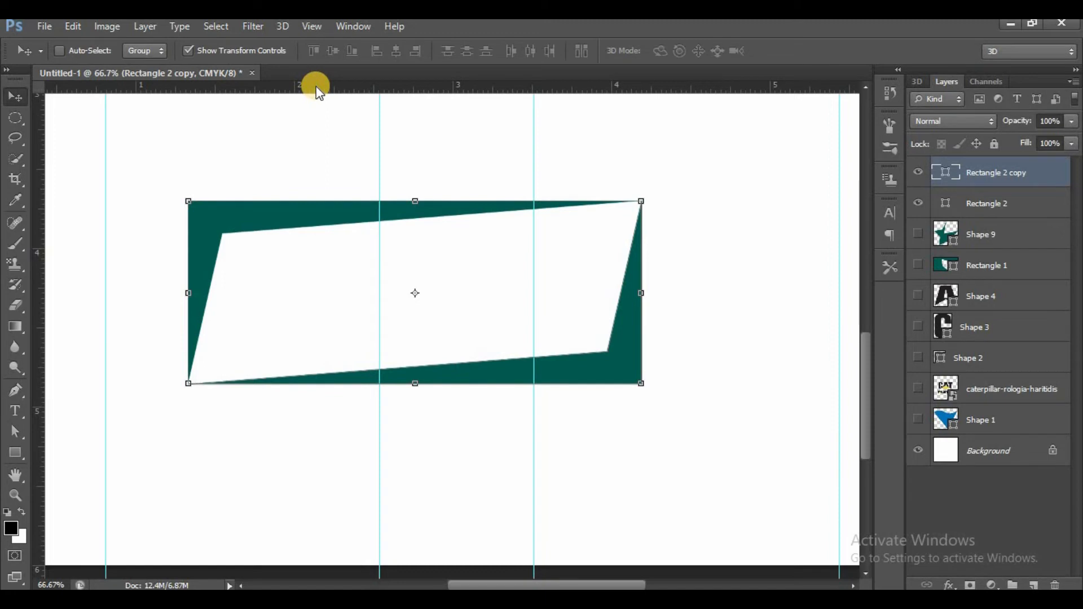
key(ctrl+z)
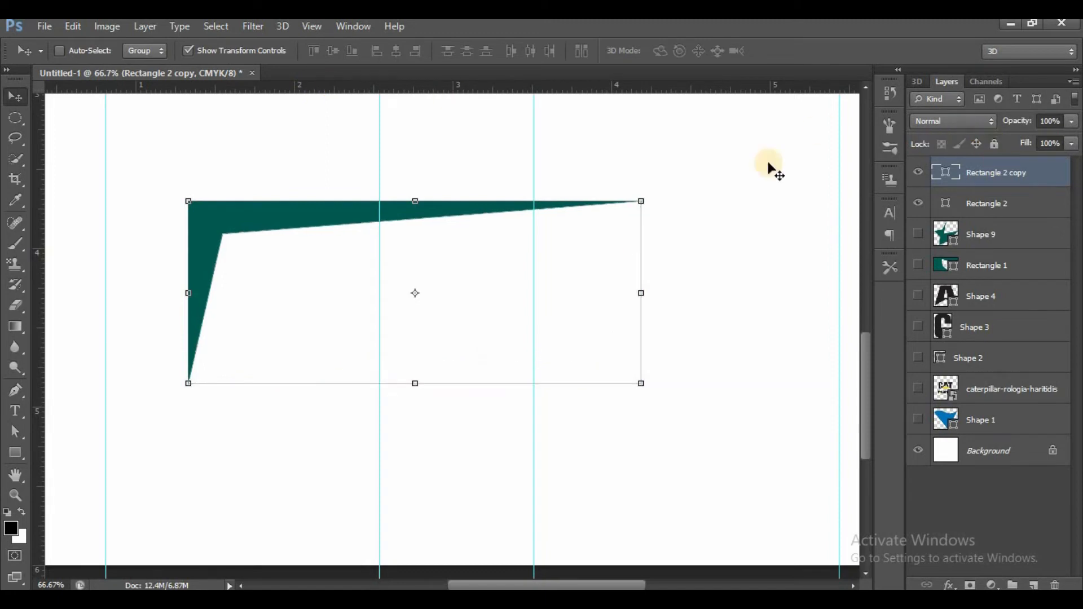
Mirror the duplicate vertically and horizontally with the Free Transform handles, and fit it as the frame's opposite lower-right corner
drag(415, 204, 415, 496)
drag(185, 443, 795, 443)
drag(704, 405, 621, 281)
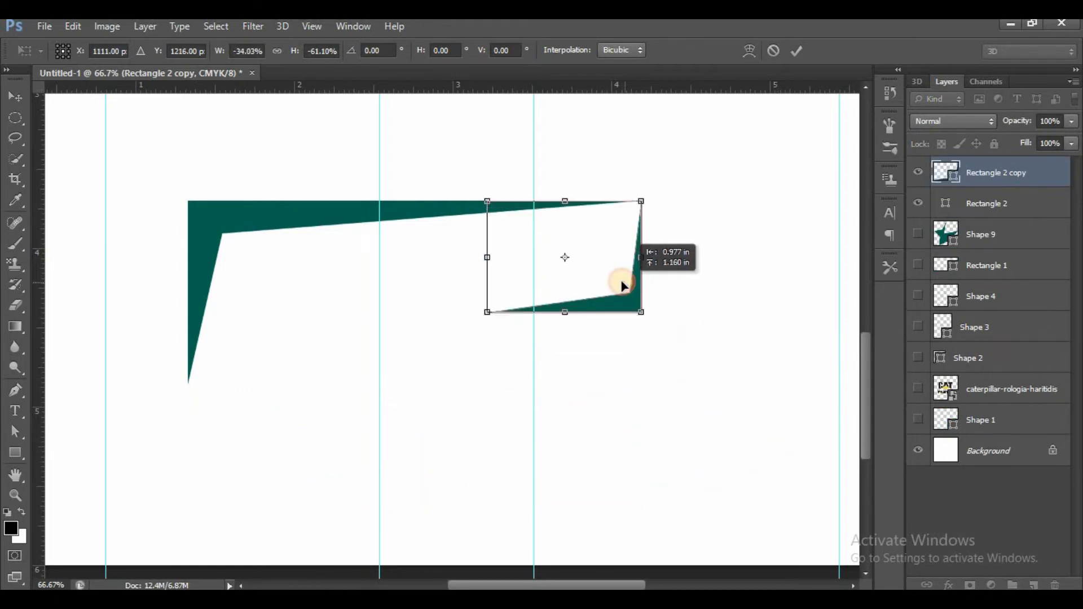
drag(487, 311, 186, 393)
key(Return)
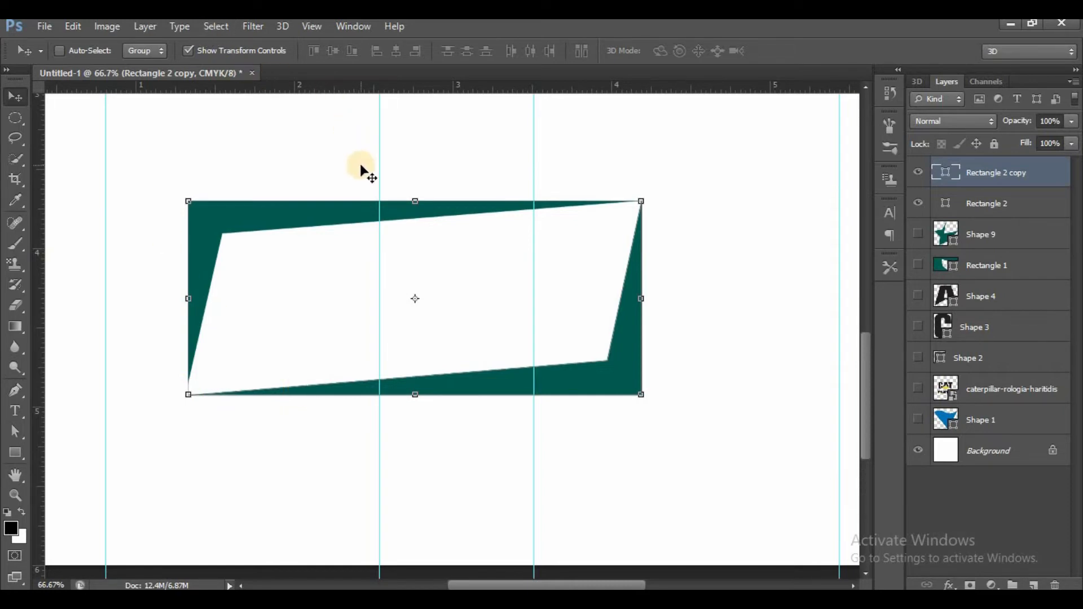
Undo the last transform of the duplicate, and flip it both ways by setting its width and height scale to -100%
key(ctrl+alt+z)
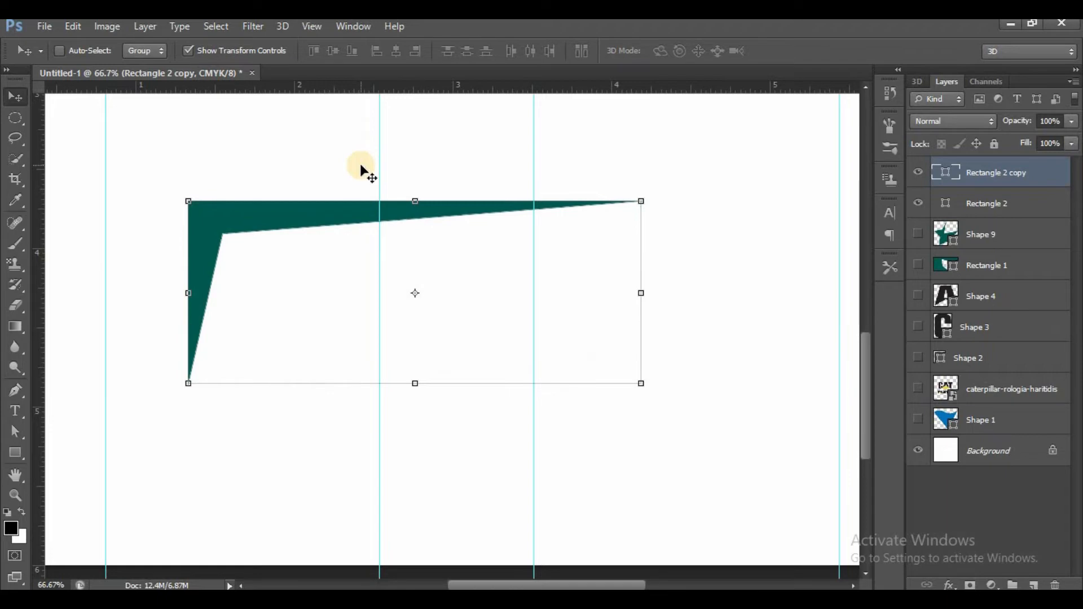
key(ctrl+t)
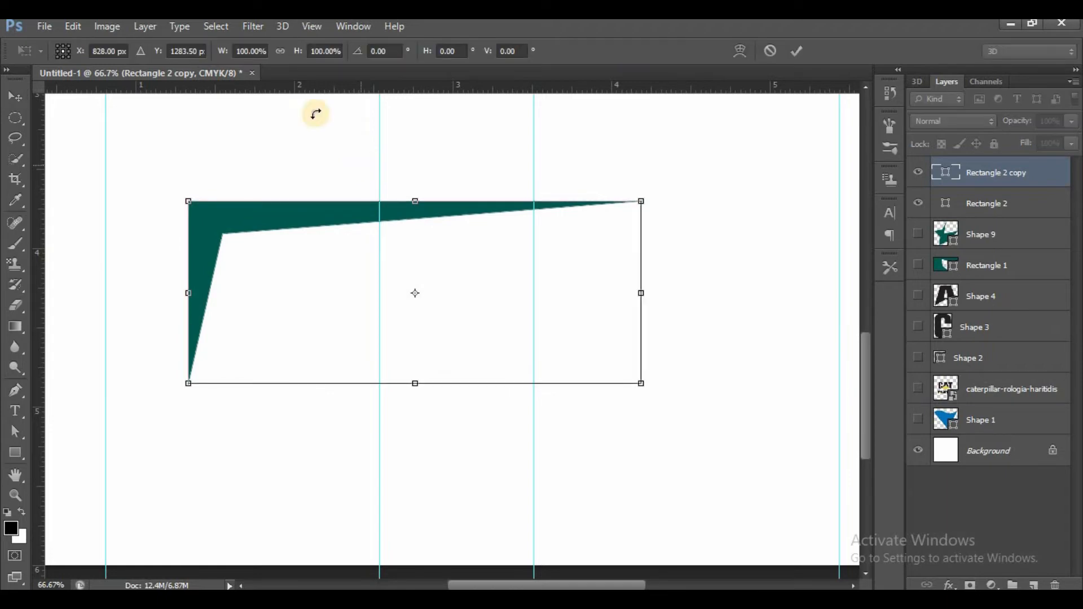
click(237, 52)
click(237, 52)
text(-)
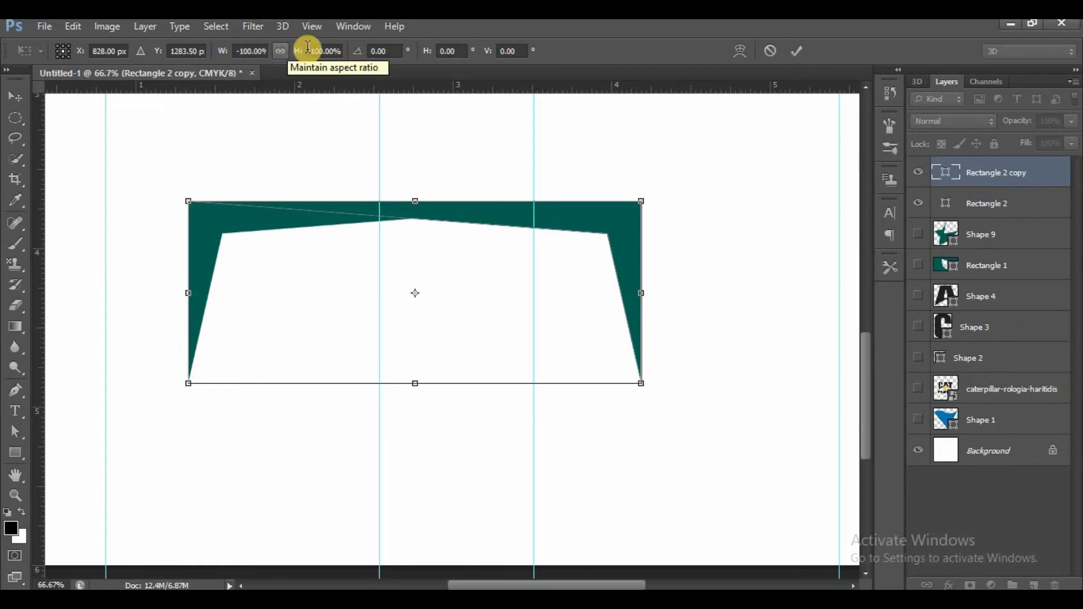
click(311, 51)
text(-)
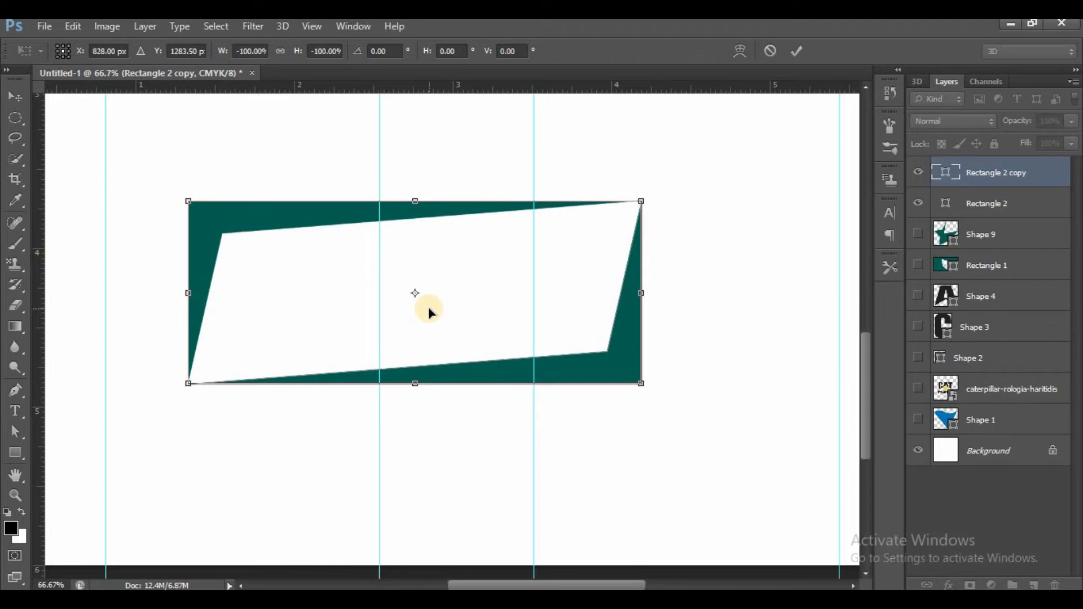
scroll(428, 307, down, 5)
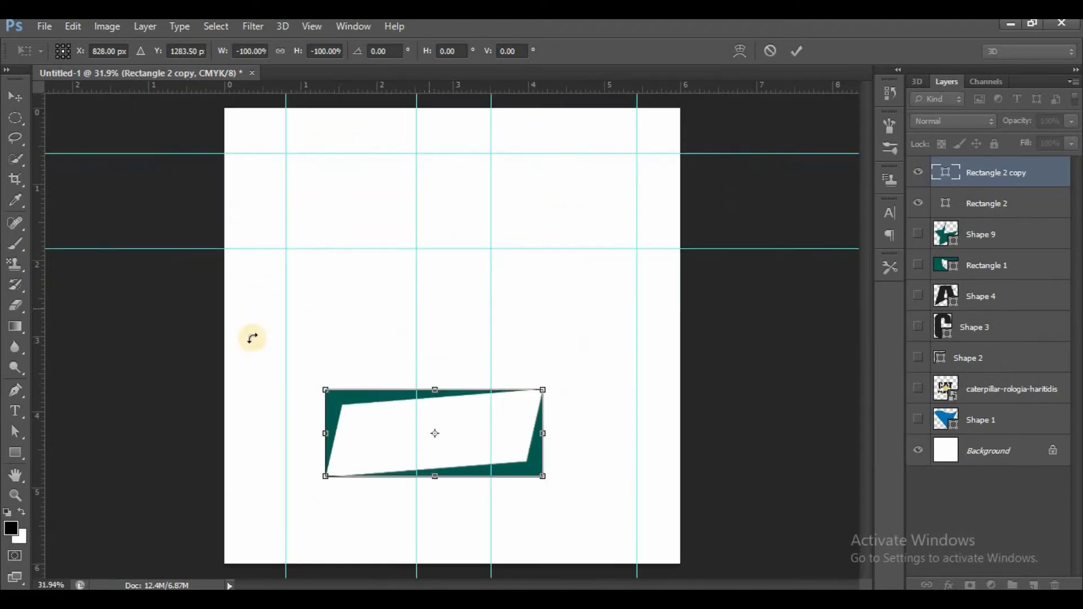
click(16, 452)
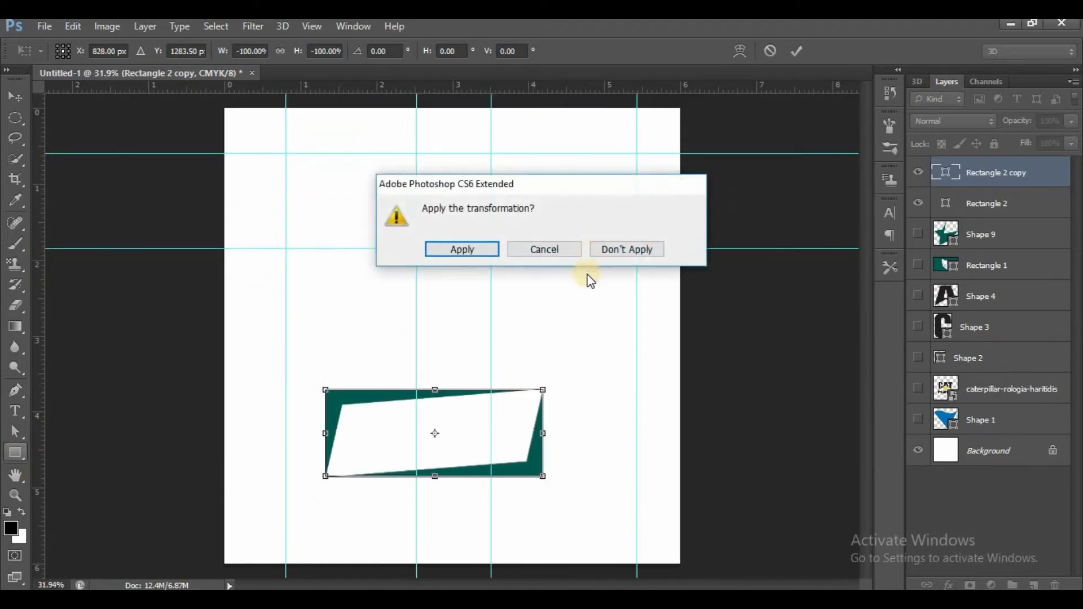
click(476, 252)
Draw an ellipse about 548 by 566 px in the upper part of the canvas with the Ellipse tool
click(20, 449)
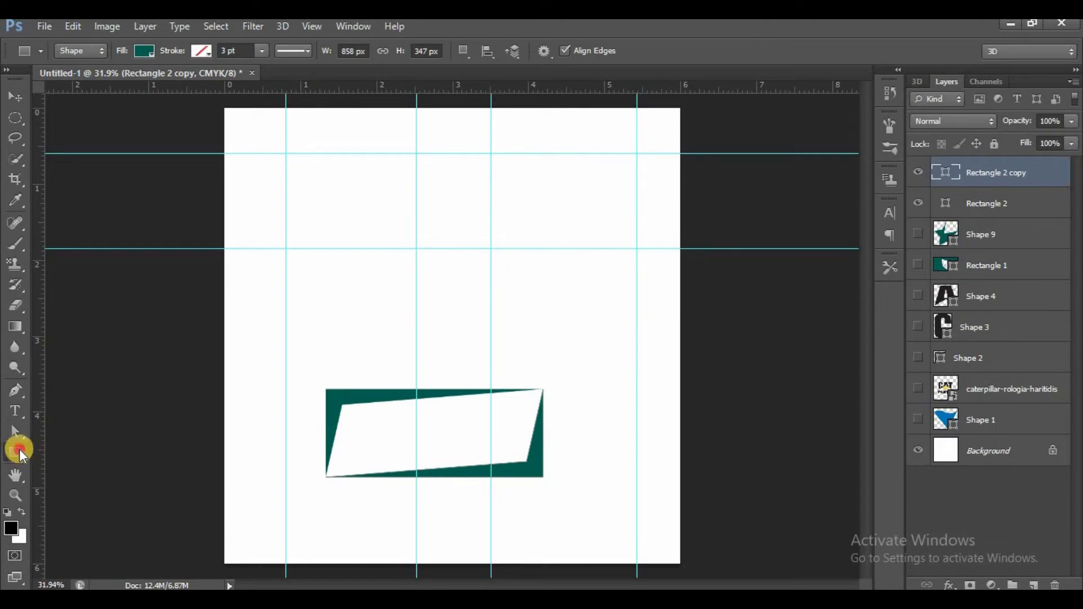
drag(19, 449, 62, 472)
click(75, 482)
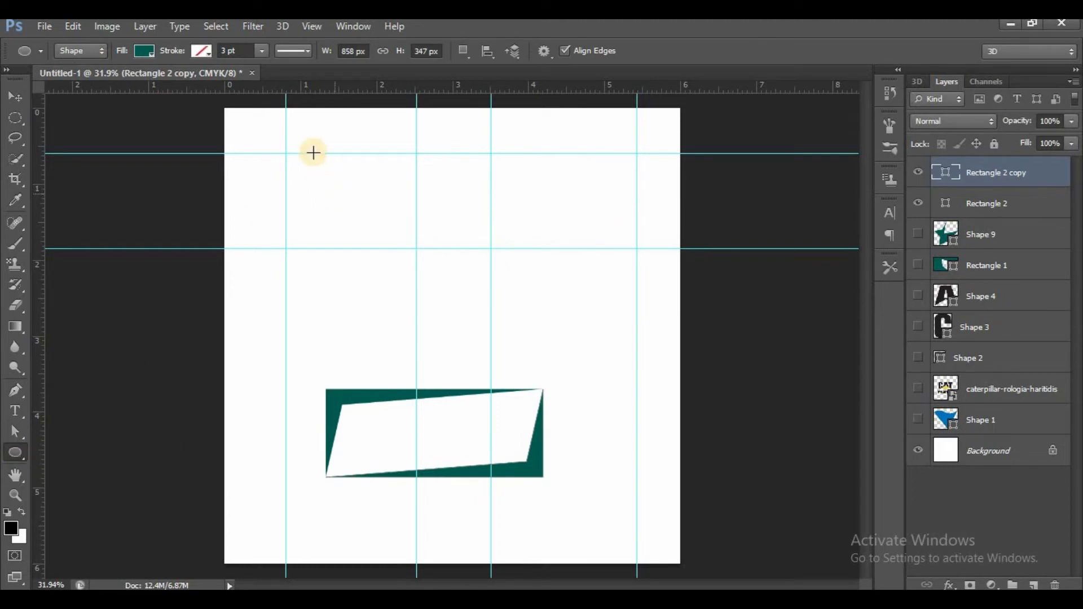
drag(358, 213, 448, 315)
drag(467, 309, 449, 298)
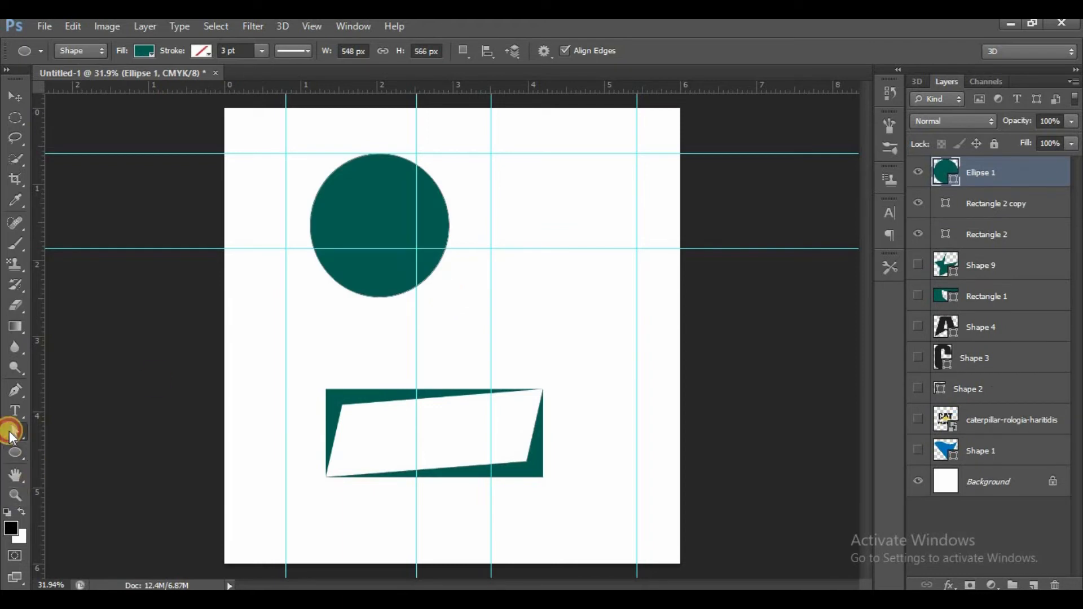
Move the ellipse's right anchor point inward with Direct Selection, narrowing the shape to about 382 px wide
click(11, 433)
click(401, 179)
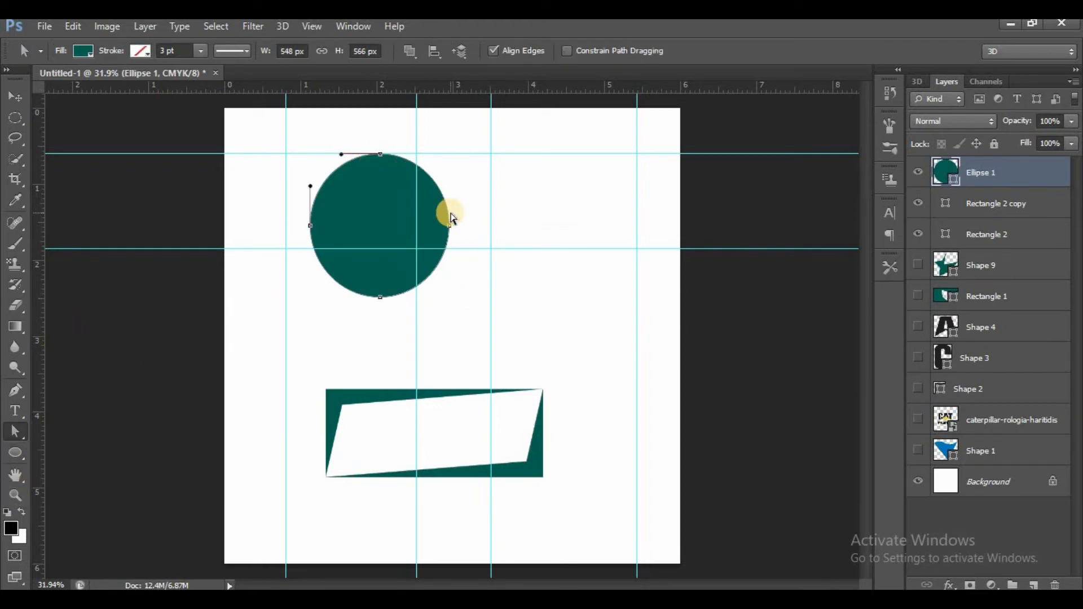
key(ctrl+plus)
key(ctrl+plus)
key(ctrl+plus)
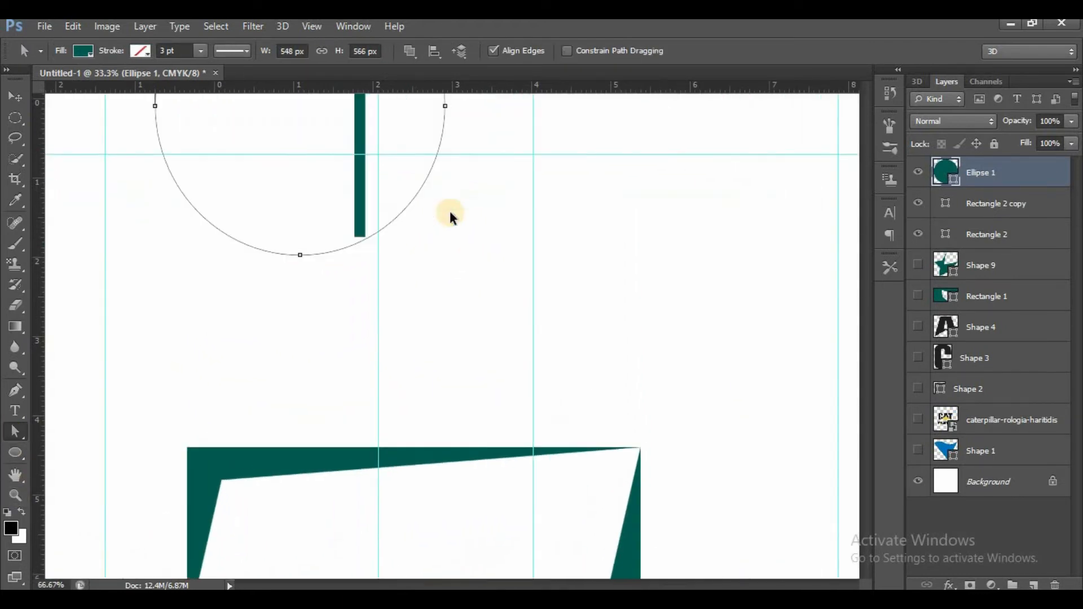
drag(867, 326, 871, 289)
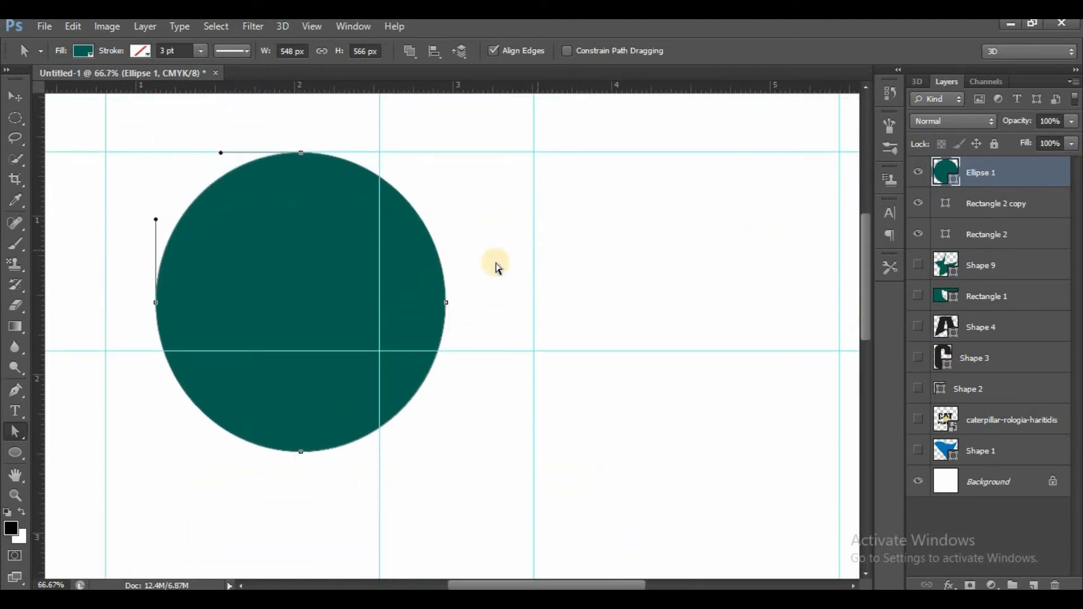
click(447, 302)
drag(384, 303, 354, 302)
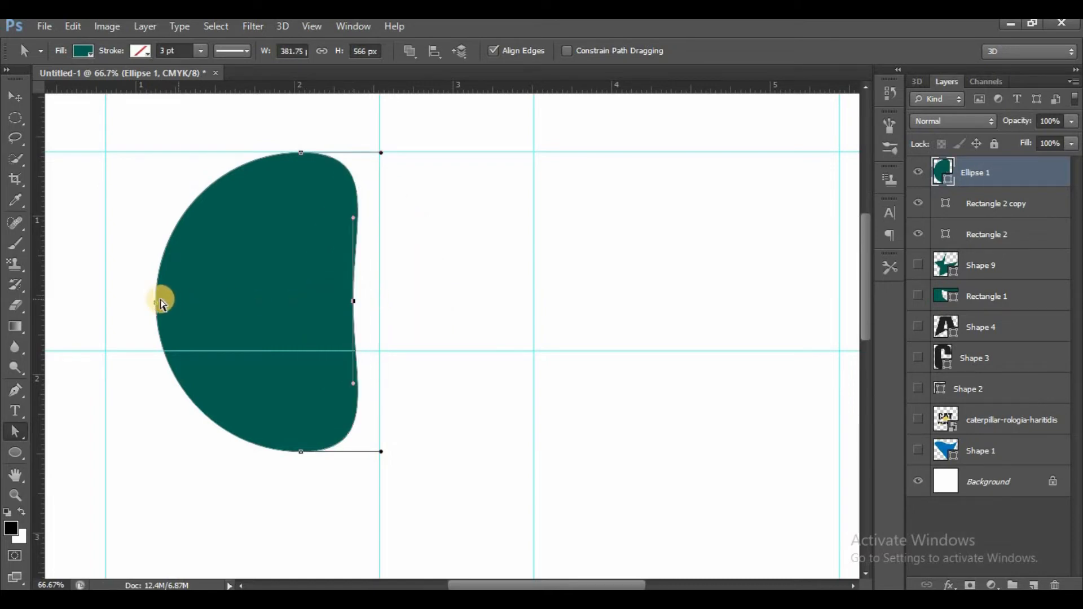
Move the ellipse's left, bottom and top anchor points inward, forming a waisted upright shape about 201 by 404 px
click(156, 302)
drag(183, 301, 261, 300)
drag(302, 451, 306, 409)
drag(301, 152, 311, 197)
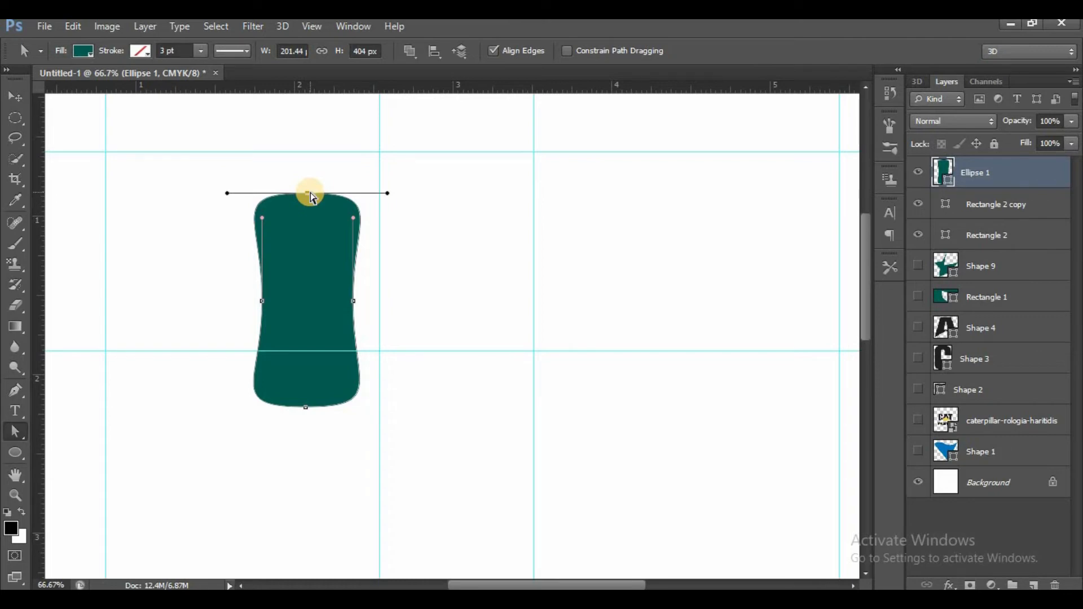
Draw a light bulb custom shape about 199 by 350 px beside the waisted shape
click(17, 454)
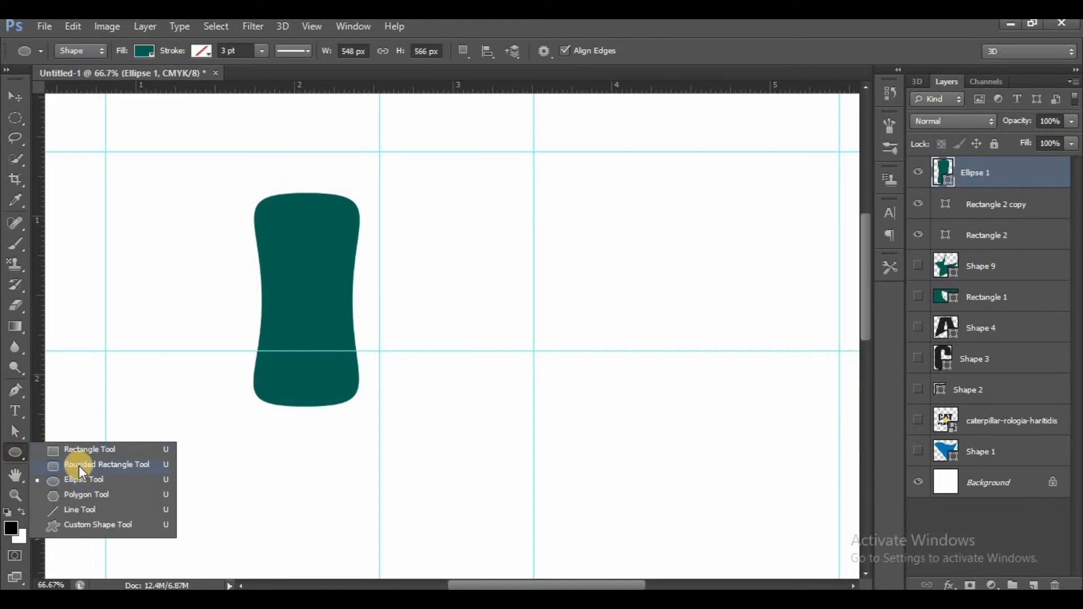
click(90, 523)
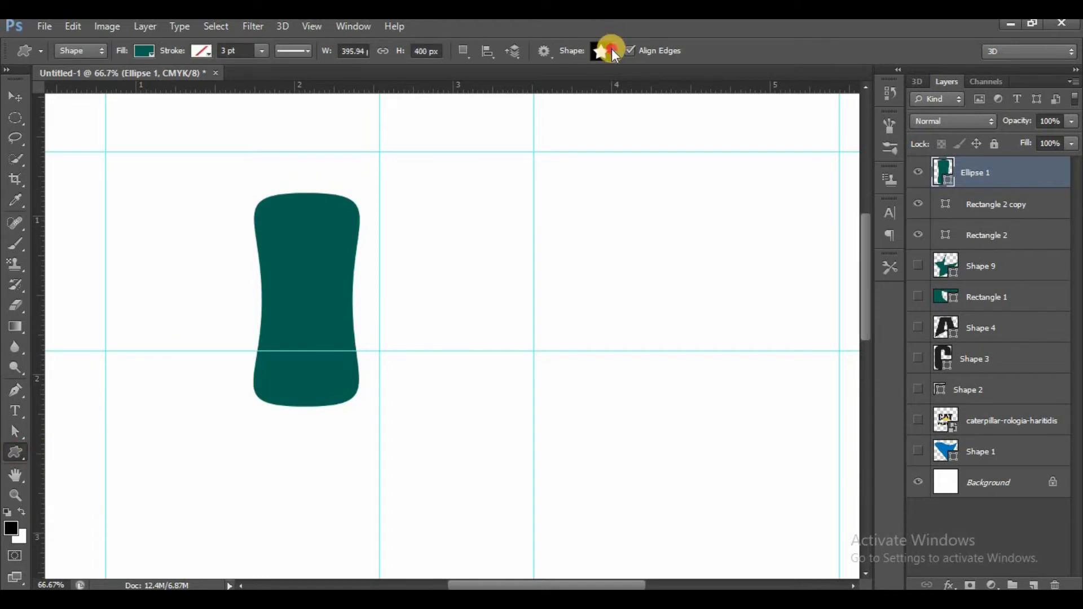
click(611, 49)
click(599, 86)
drag(108, 151, 209, 337)
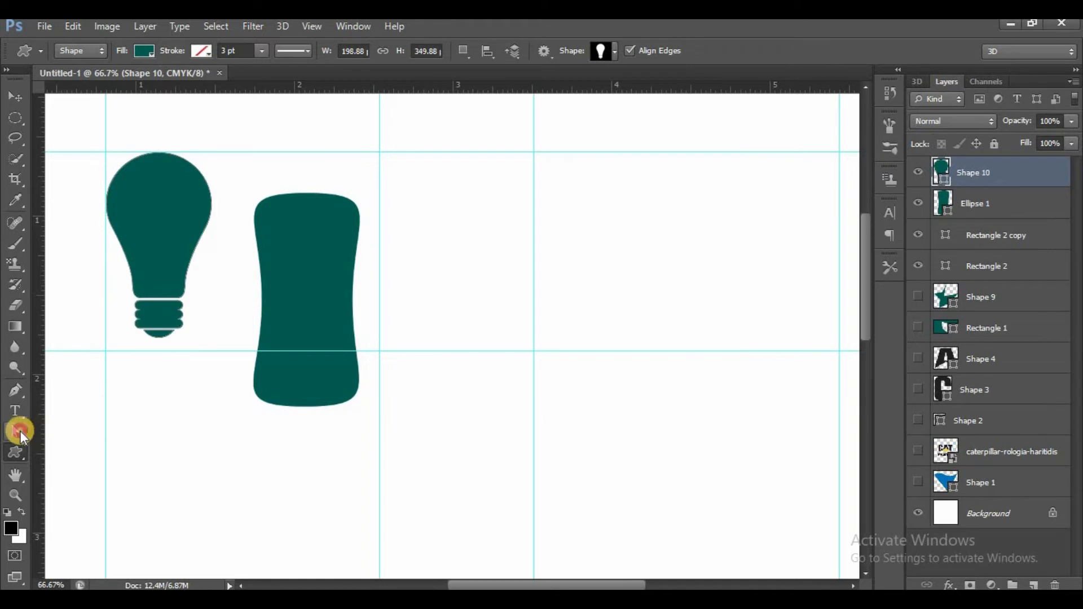
Pull the light bulb's lowest anchor point downward into a pointed tip, making the shape about 407 px high
click(18, 431)
click(157, 152)
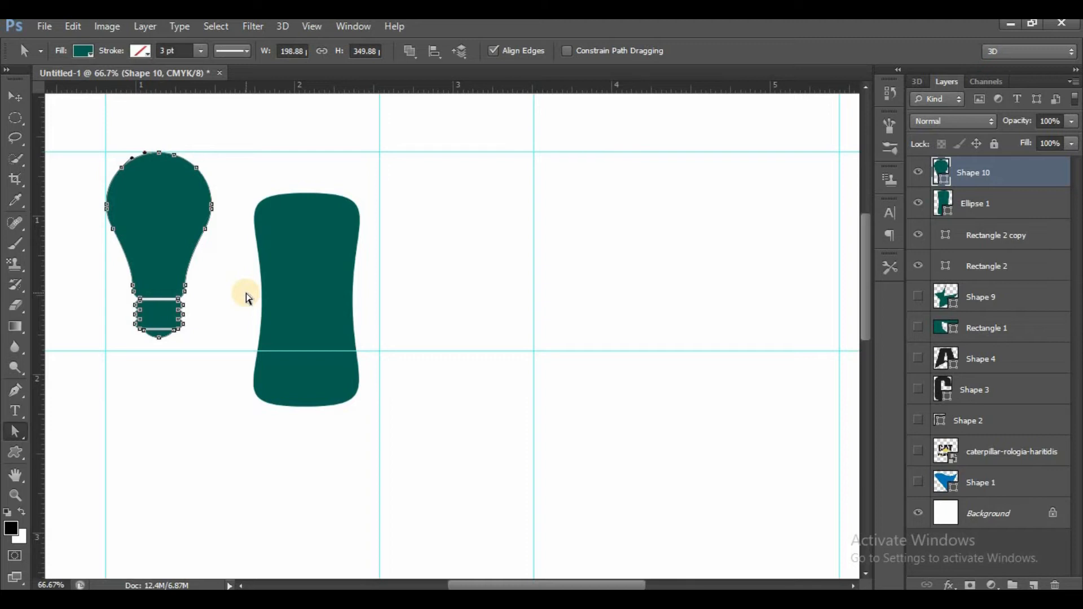
key(ctrl+plus)
key(ctrl+plus)
drag(590, 585, 490, 583)
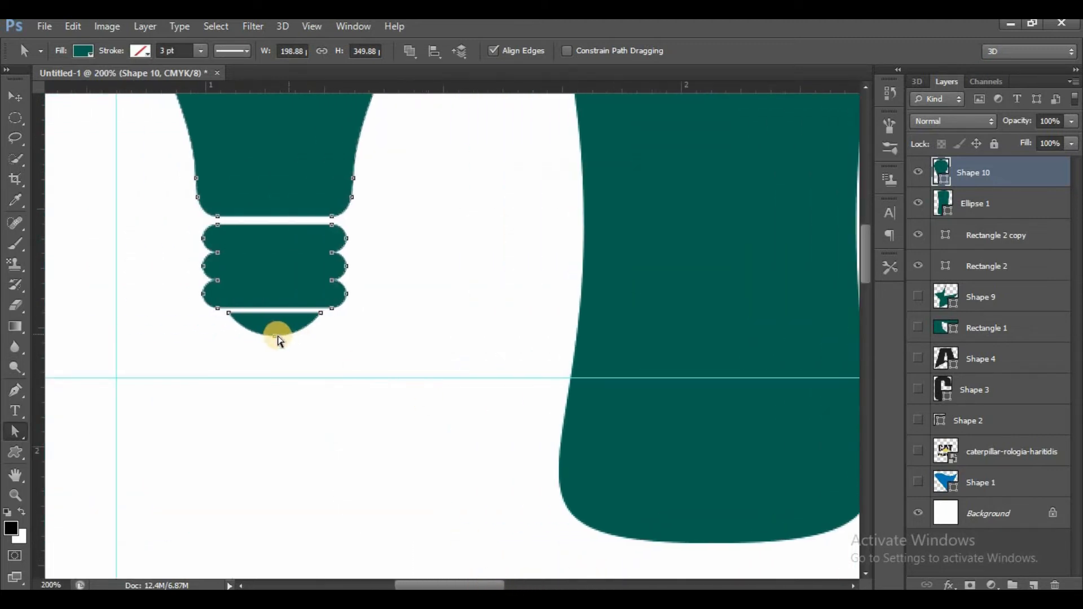
drag(274, 338, 270, 424)
key(ctrl+minus)
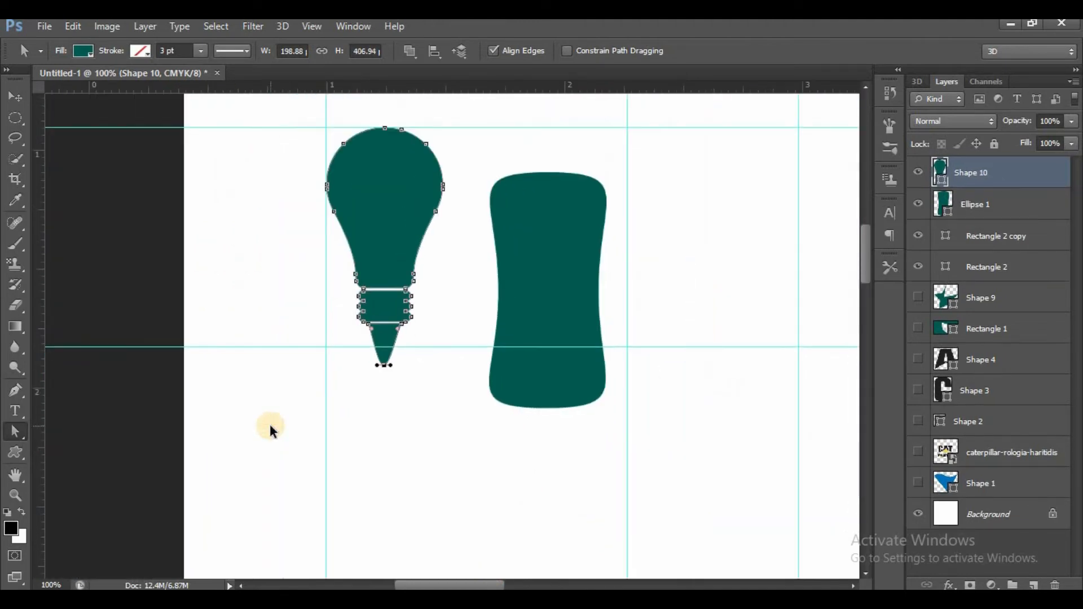
key(ctrl+minus)
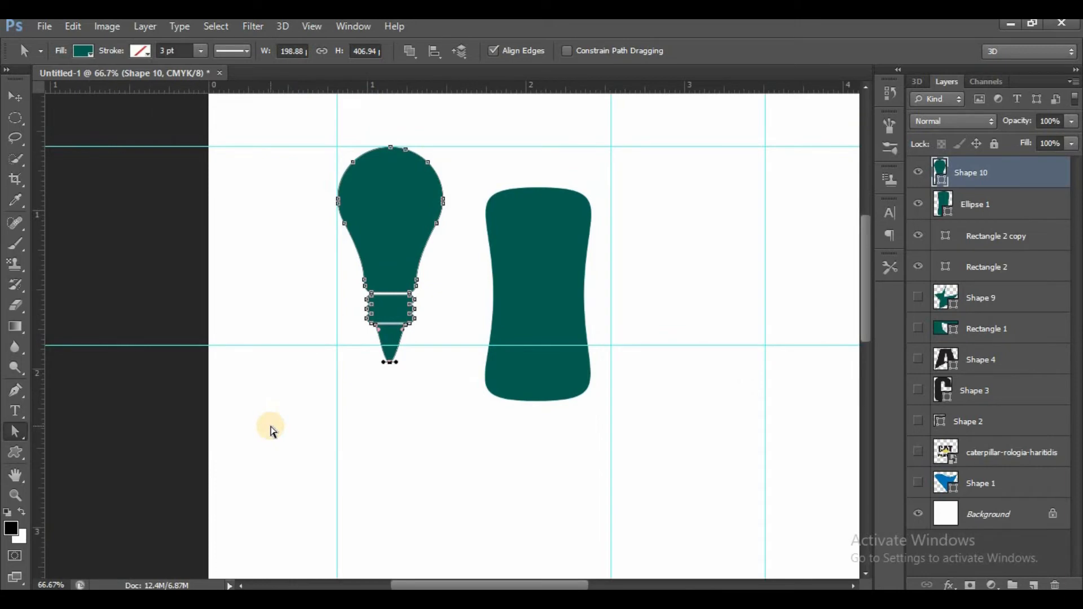
click(272, 431)
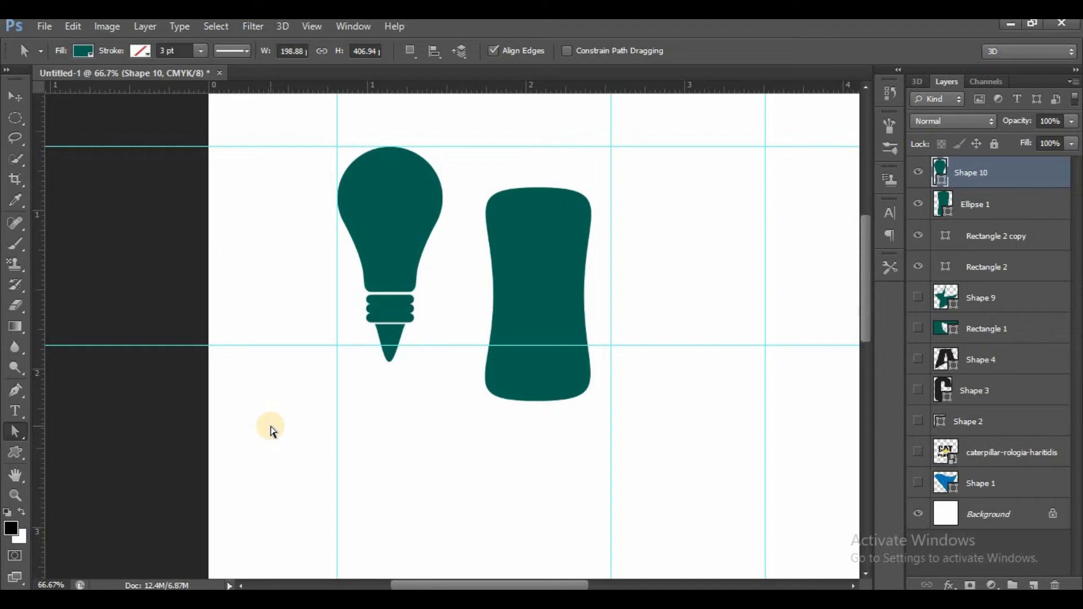
Draw a rectangle about 384 by 199 px below the light bulb
click(17, 451)
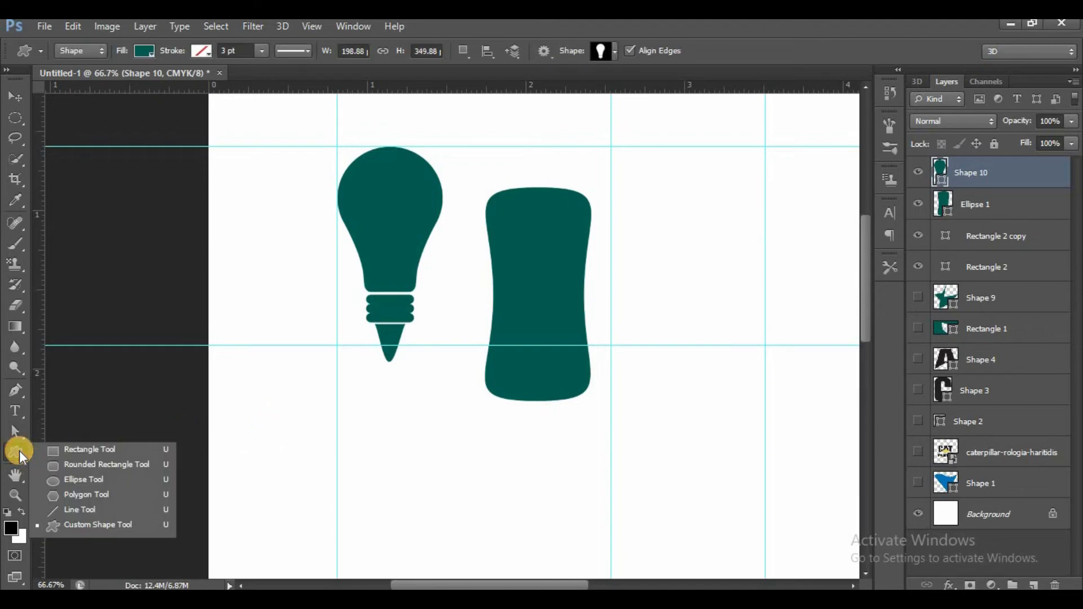
click(63, 450)
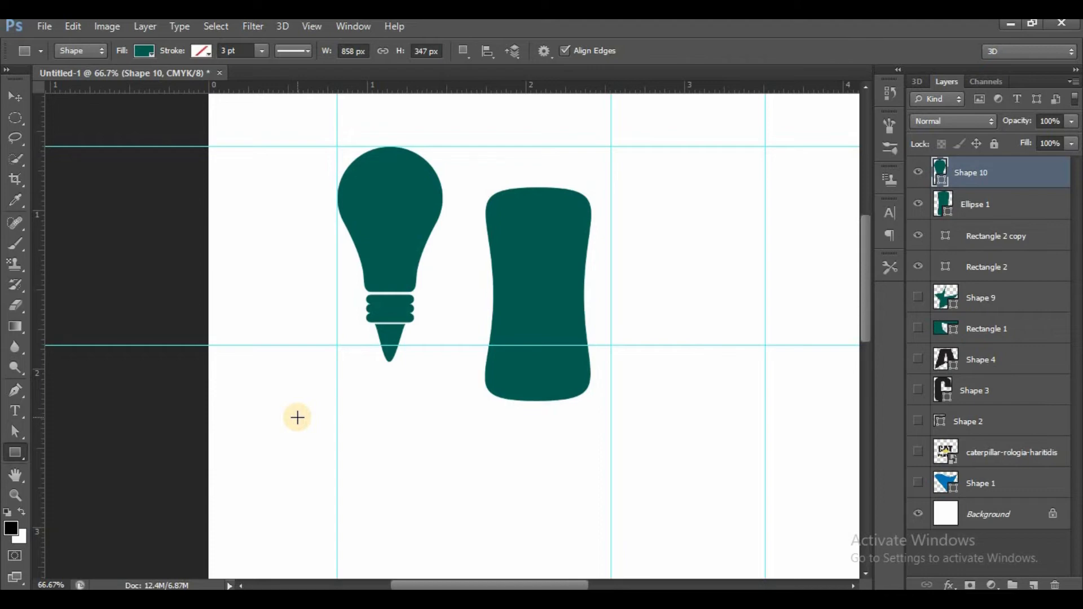
mouse_move(297, 417)
mouse_down()
mouse_move(387, 479)
mouse_move(485, 525)
mouse_move(501, 521)
mouse_up()
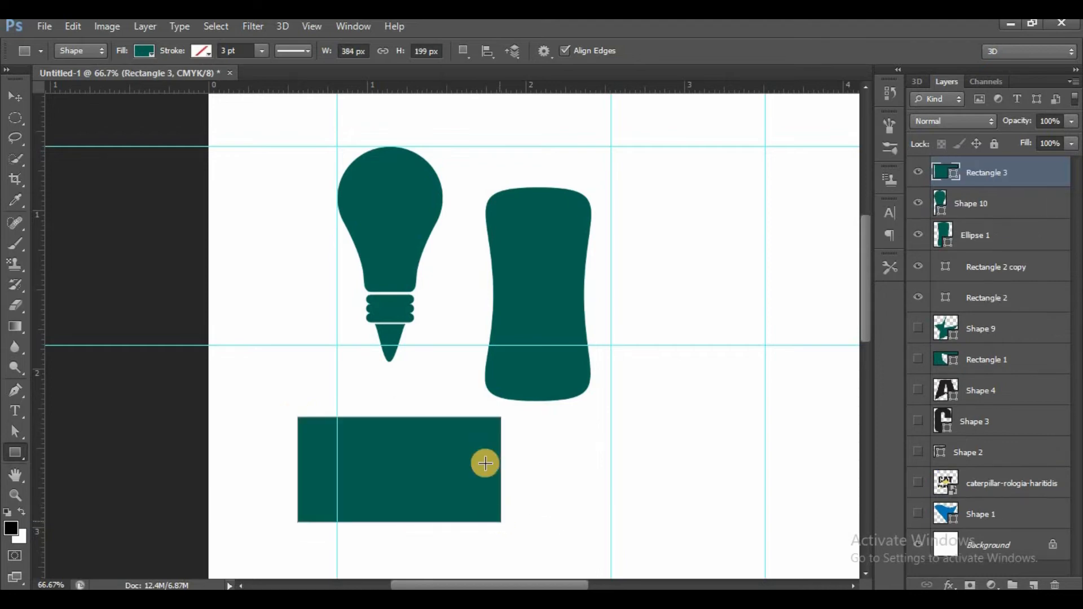
Move the rectangle's upper-right anchor point to the left with Direct Selection, giving the shape a slanted right side
click(17, 432)
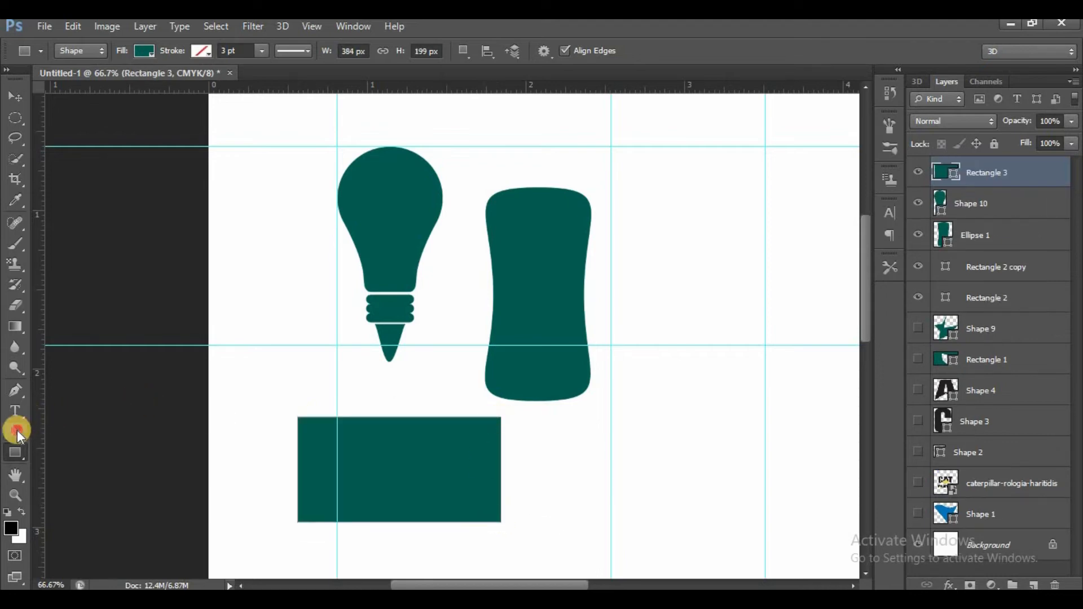
click(495, 420)
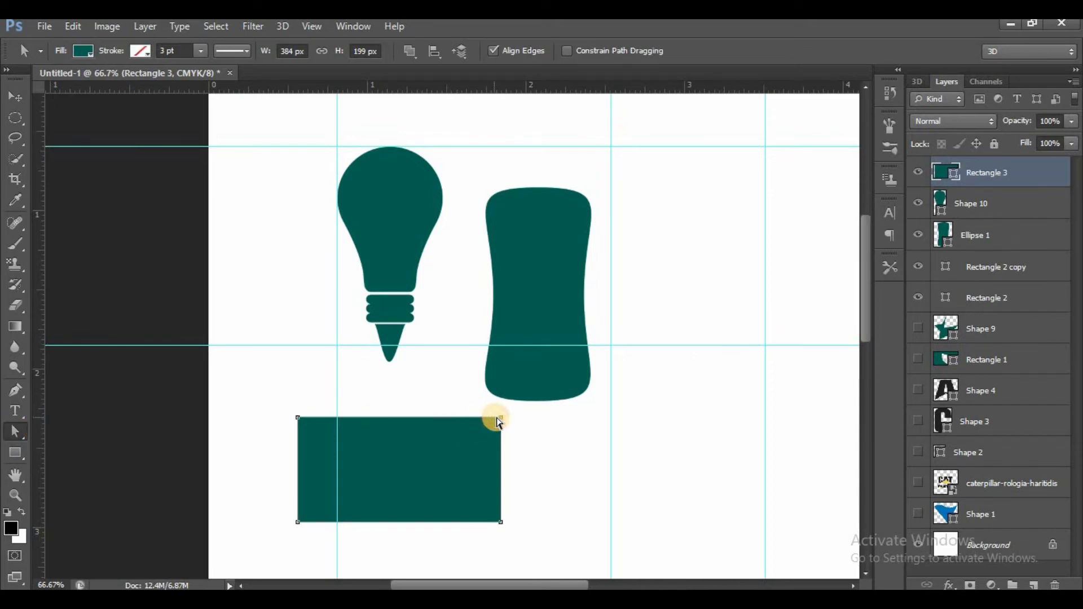
drag(496, 420, 409, 422)
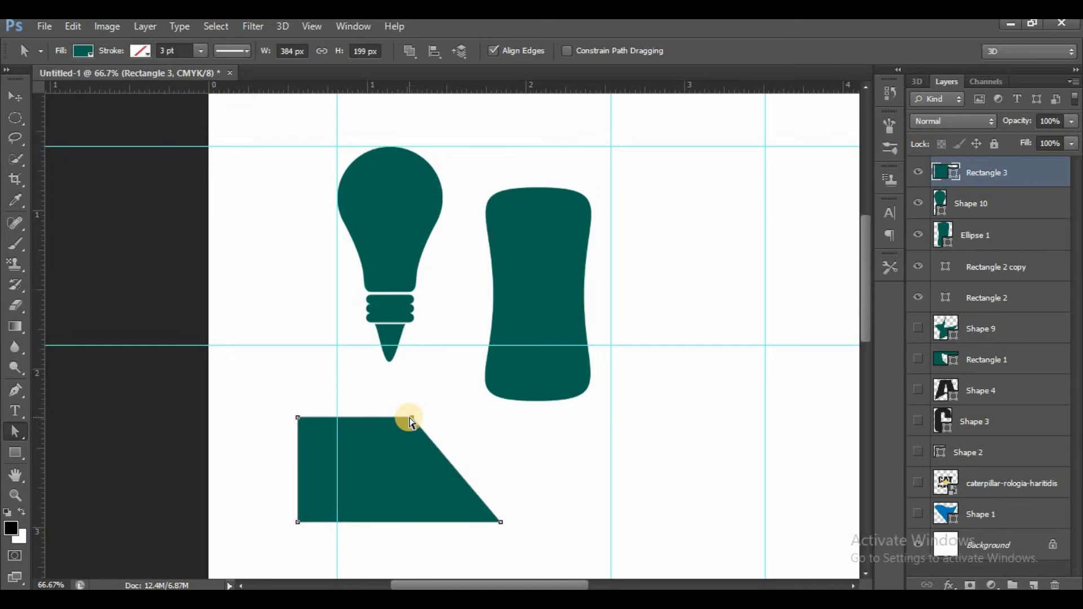
click(410, 422)
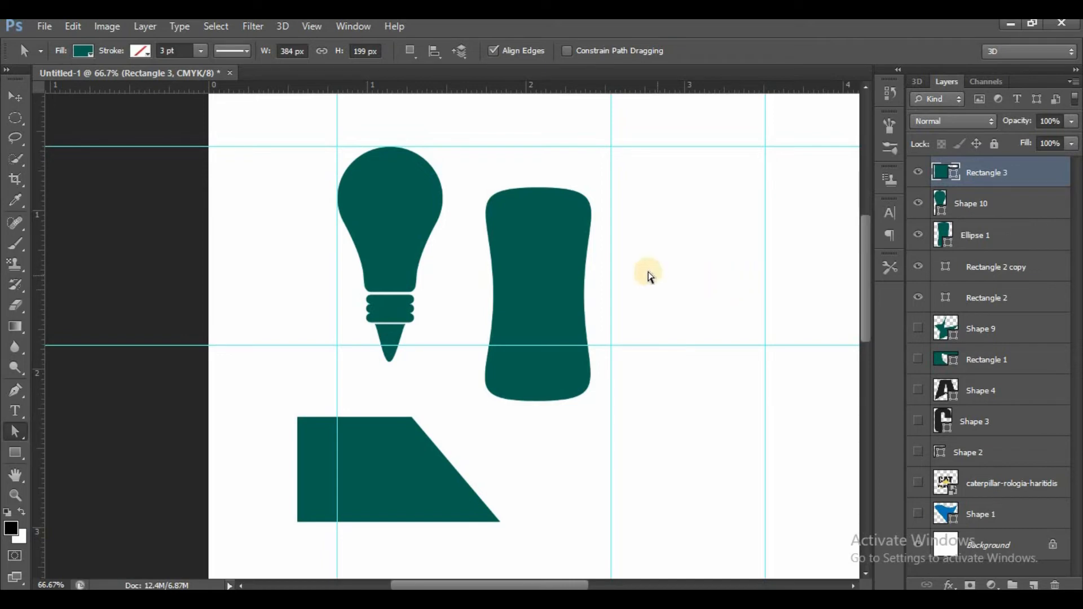
Begin a Pen shape beside the waisted shape with a straight top edge about 335 px wide and a right side curving down to a corner point
click(15, 390)
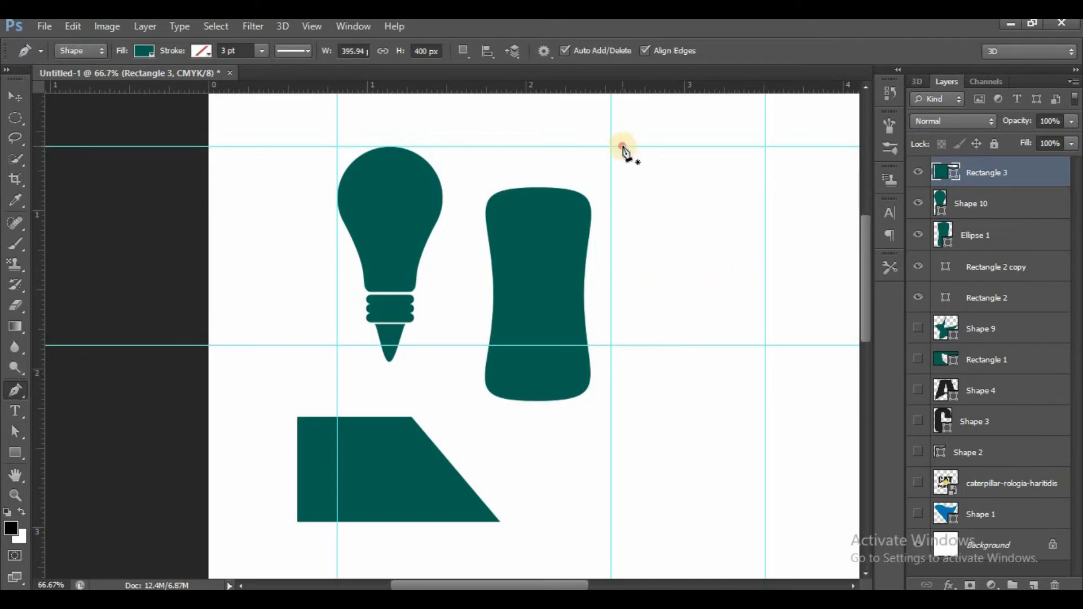
click(622, 146)
click(800, 147)
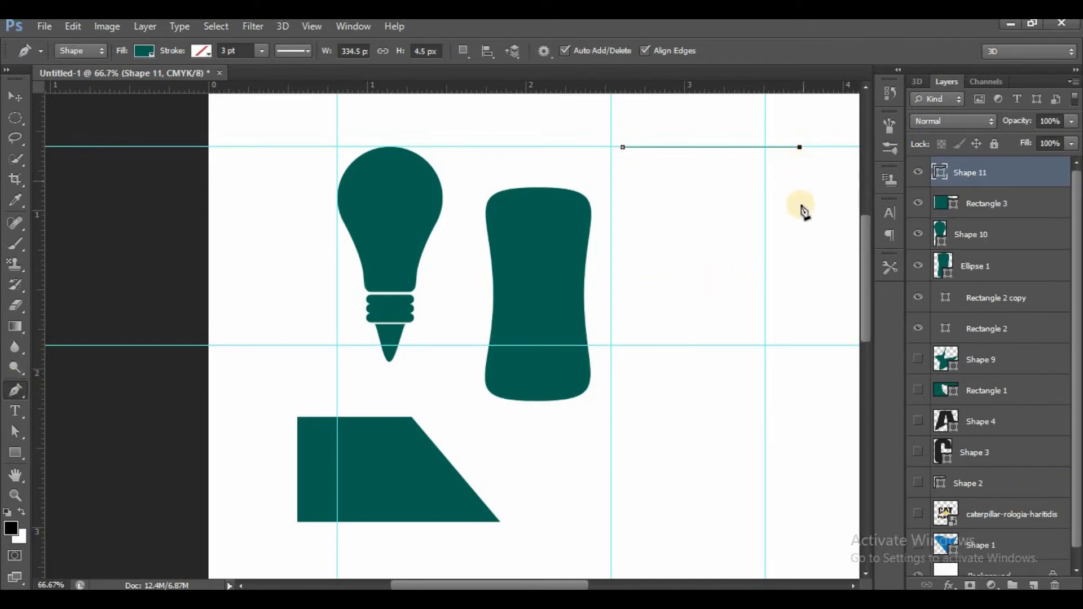
drag(801, 210, 785, 242)
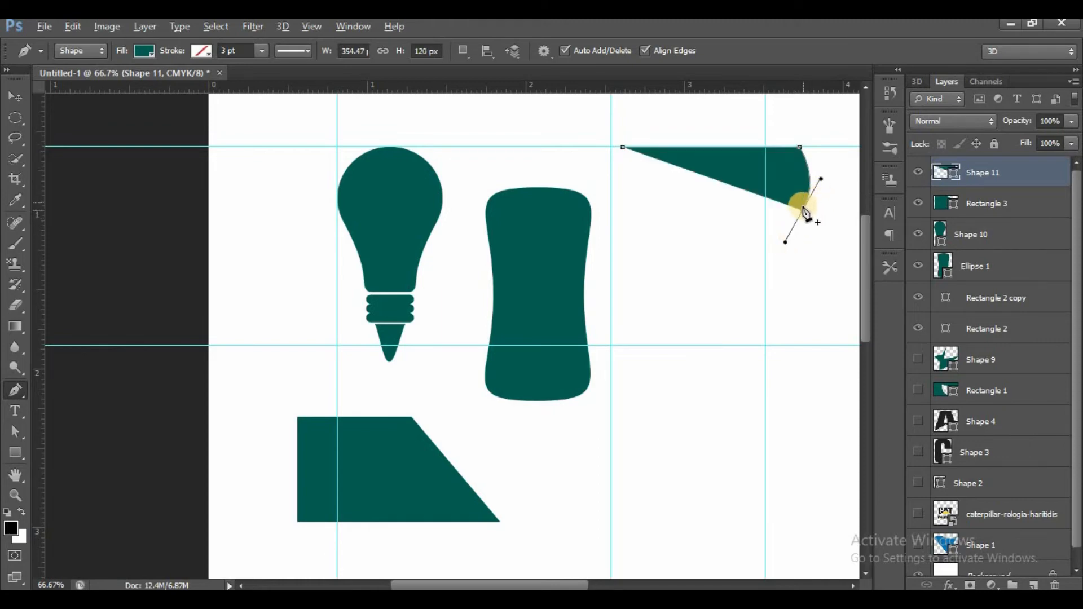
alt+click(803, 211)
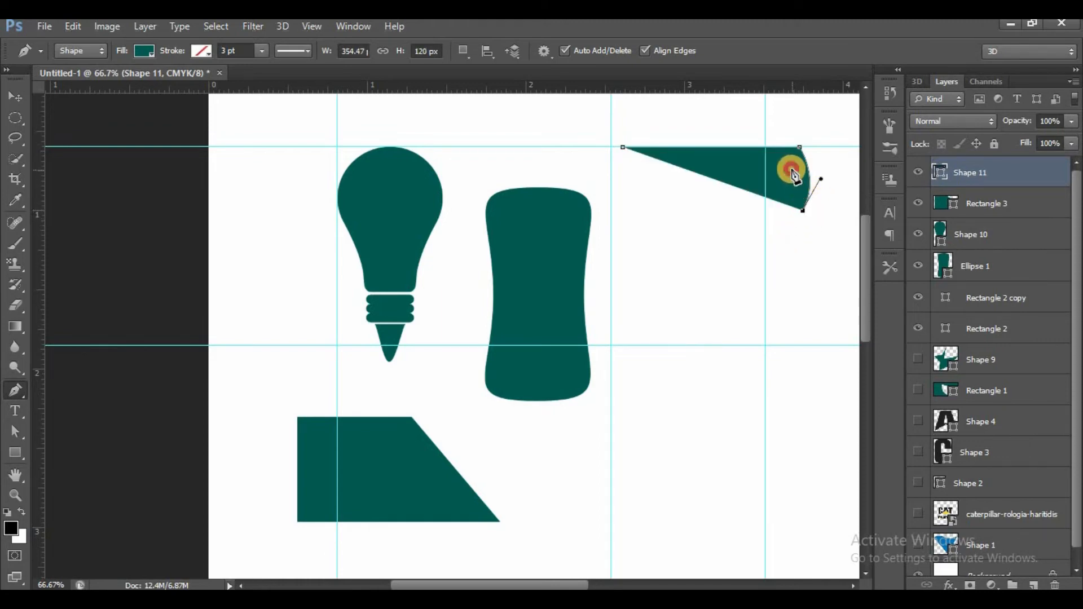
Continue the Pen path up to a corner inside the right end and curve it back down, forming a narrow notch ending in a corner point
click(793, 174)
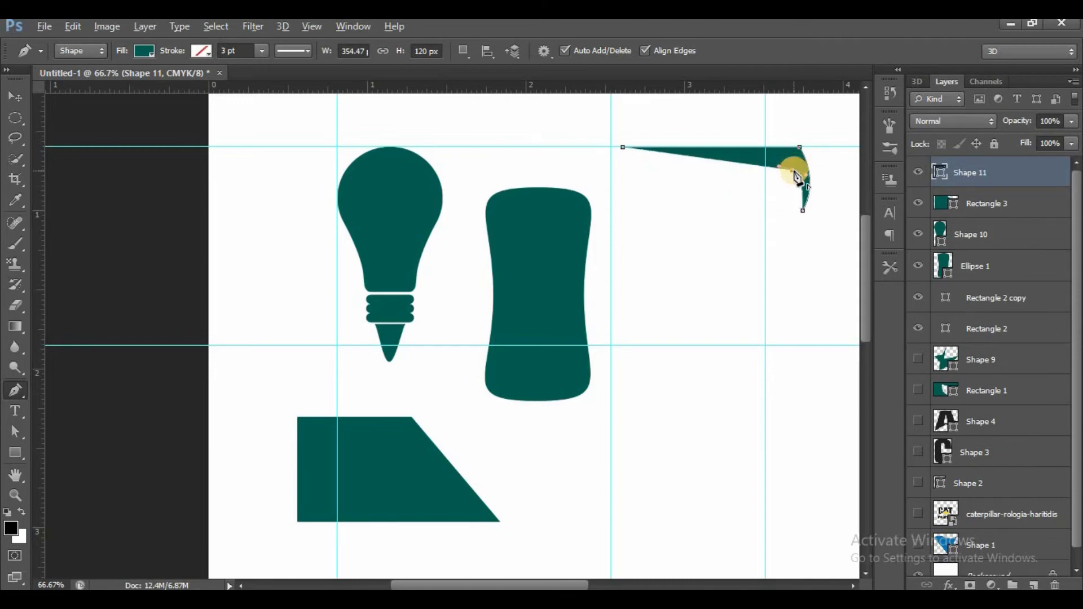
drag(791, 222, 810, 241)
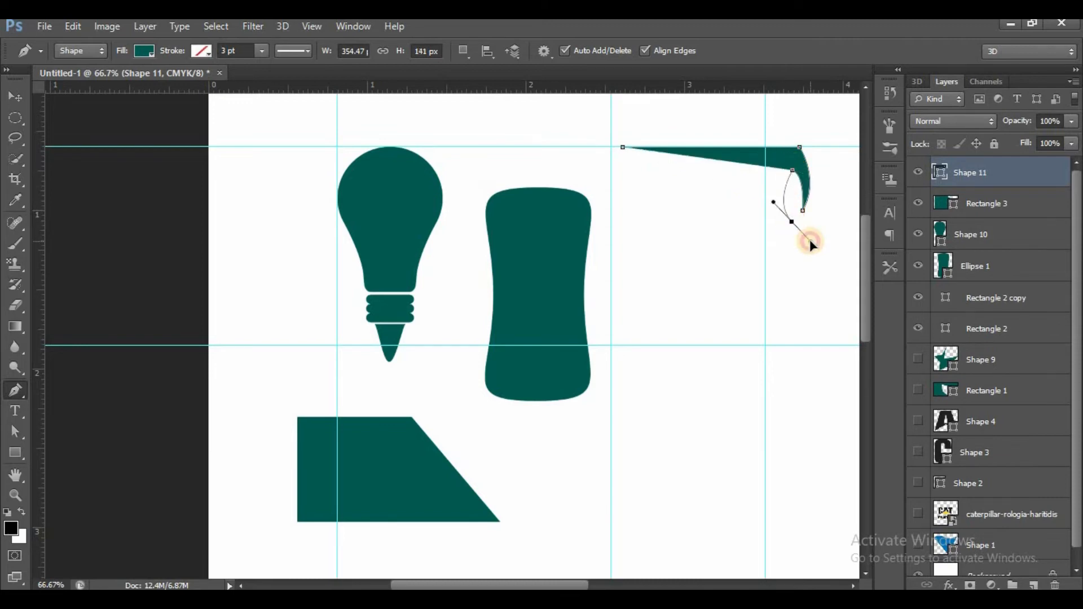
alt+click(792, 221)
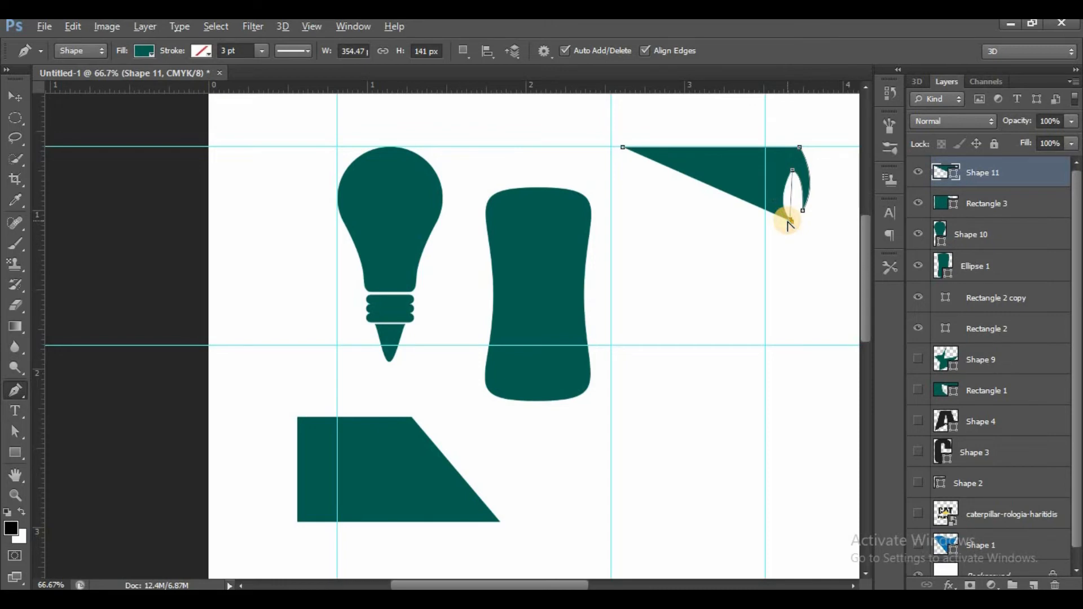
key(ctrl+z)
key(ctrl+z)
alt+click(791, 222)
Add the bottom edge and a curved notch at the left end, closing the Pen path as a shape about 355 by 141 px
click(645, 219)
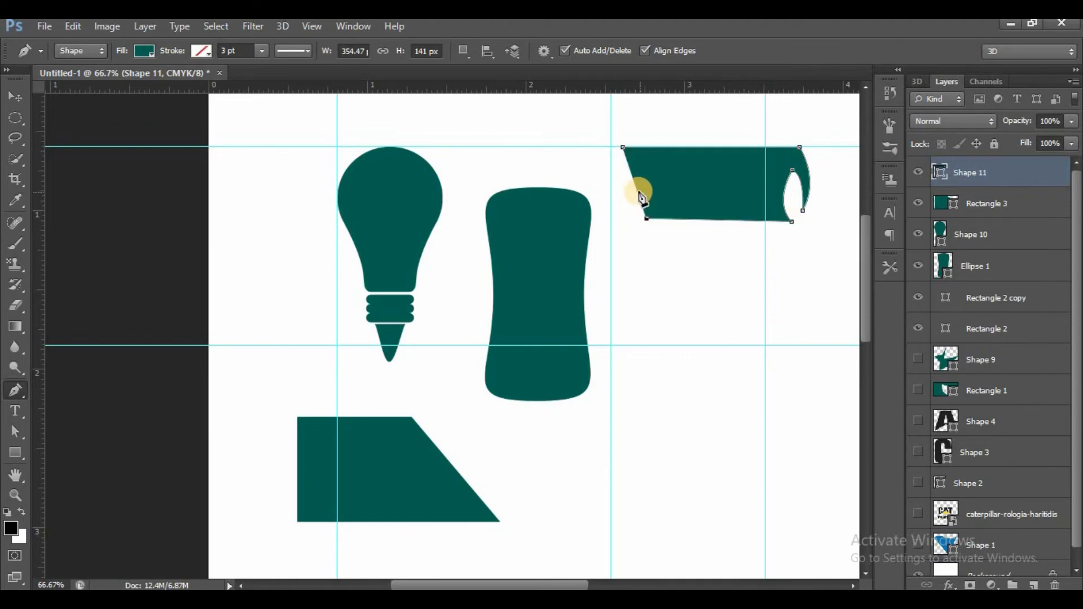
drag(639, 183, 617, 168)
alt+click(632, 195)
key(ctrl+z)
drag(622, 204, 623, 226)
alt+click(622, 204)
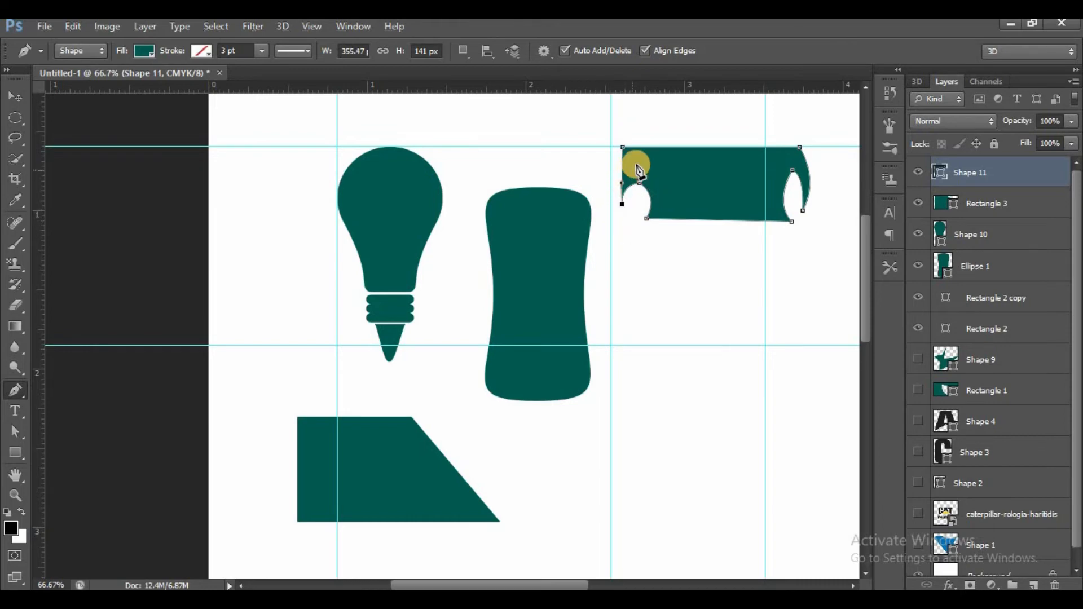
drag(623, 148, 608, 145)
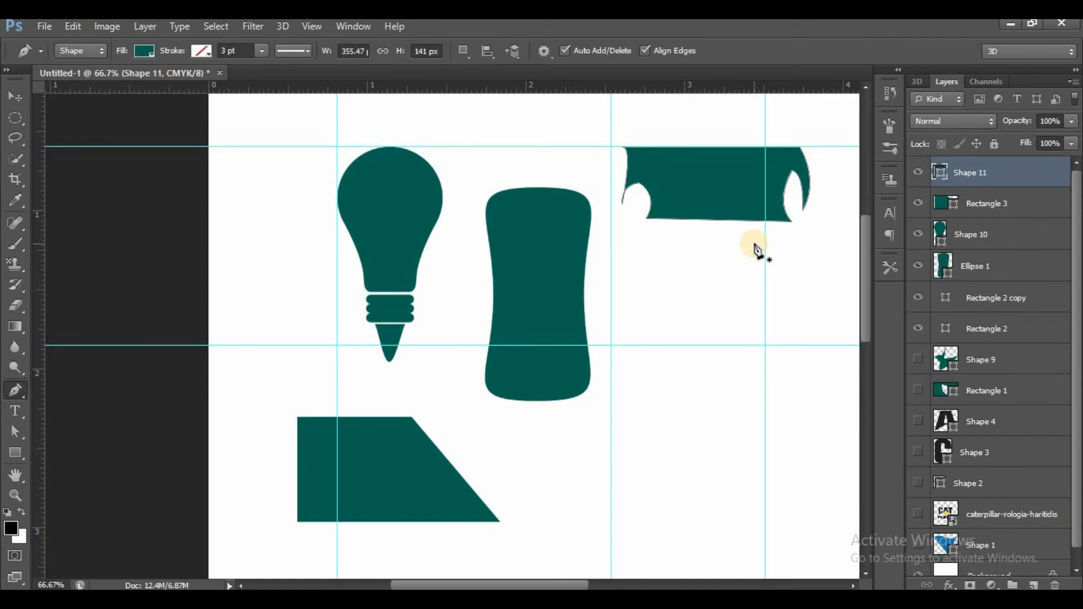
Delete all visible shape layers: the Pen shape, slanted rectangle, light bulb, waisted shape, Rectangle 2 copy and Rectangle 2
scroll(755, 248, down, 2)
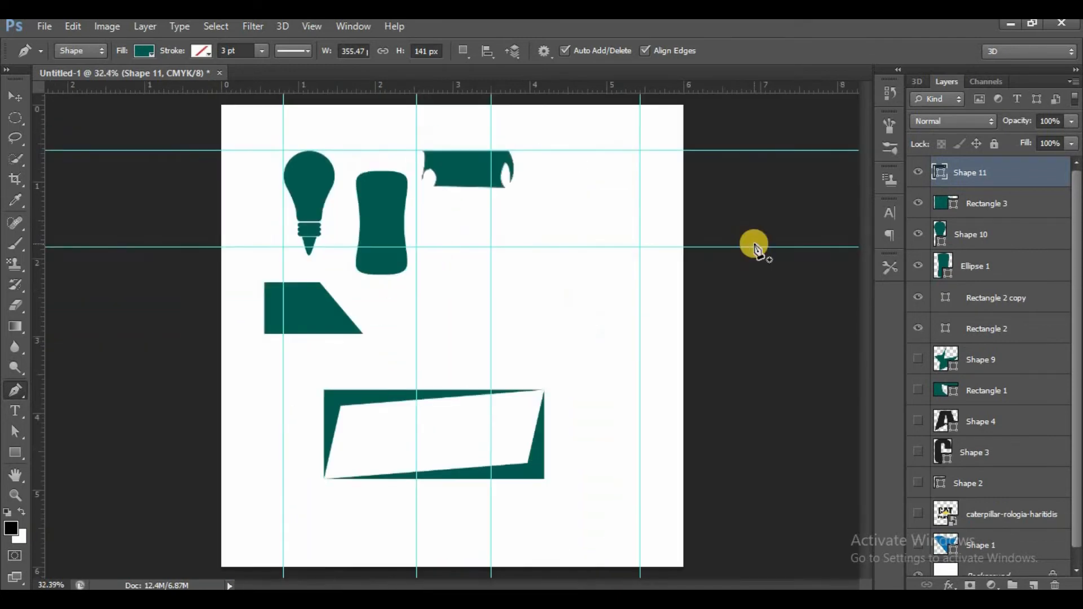
key(Delete)
key(Delete)
key(Delete)
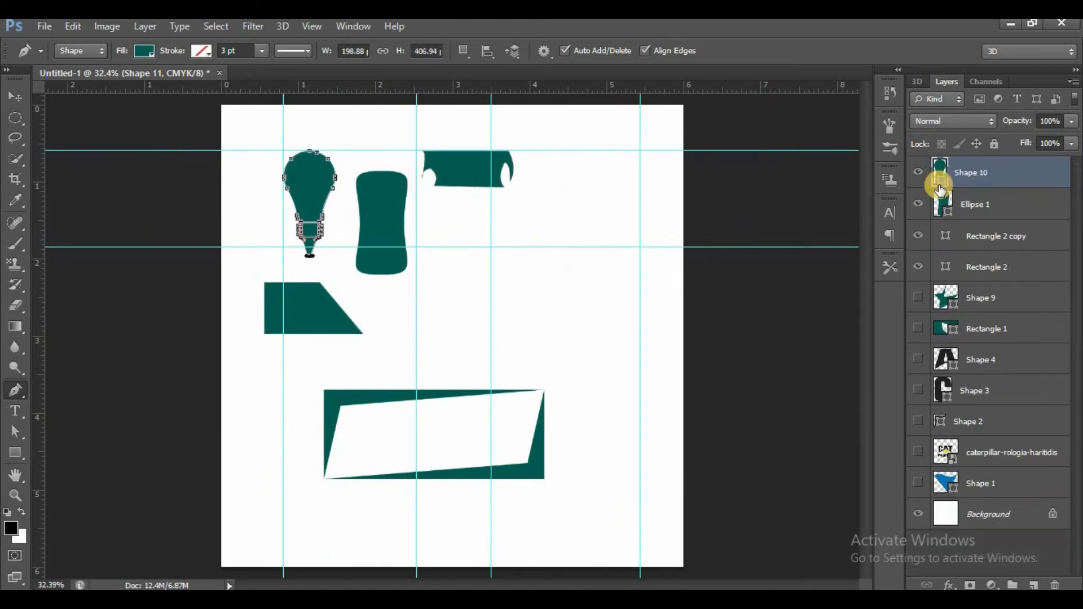
key(Delete)
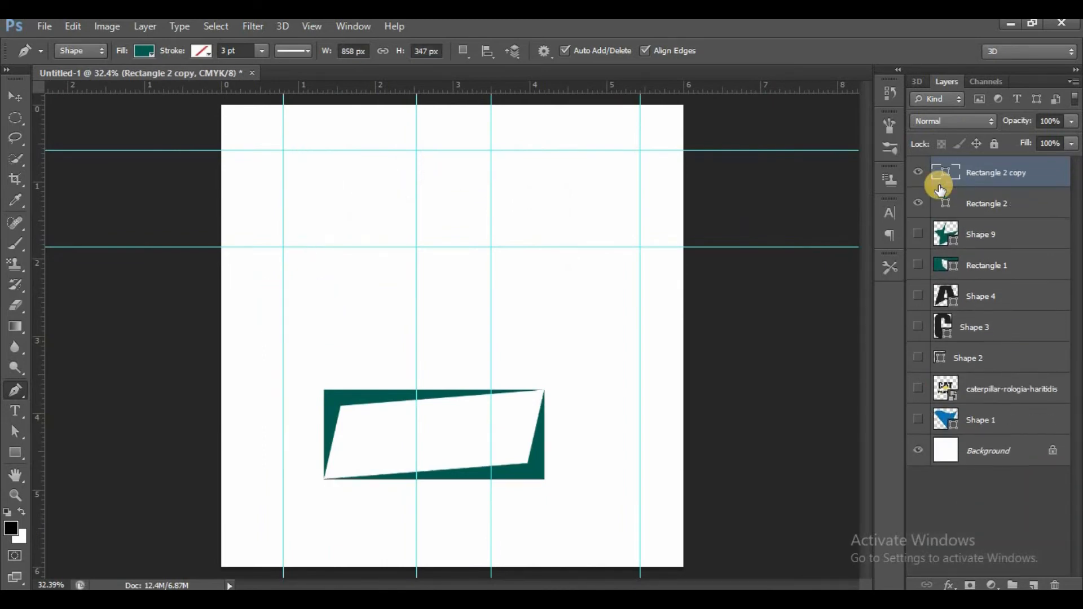
key(Delete)
key(Delete)
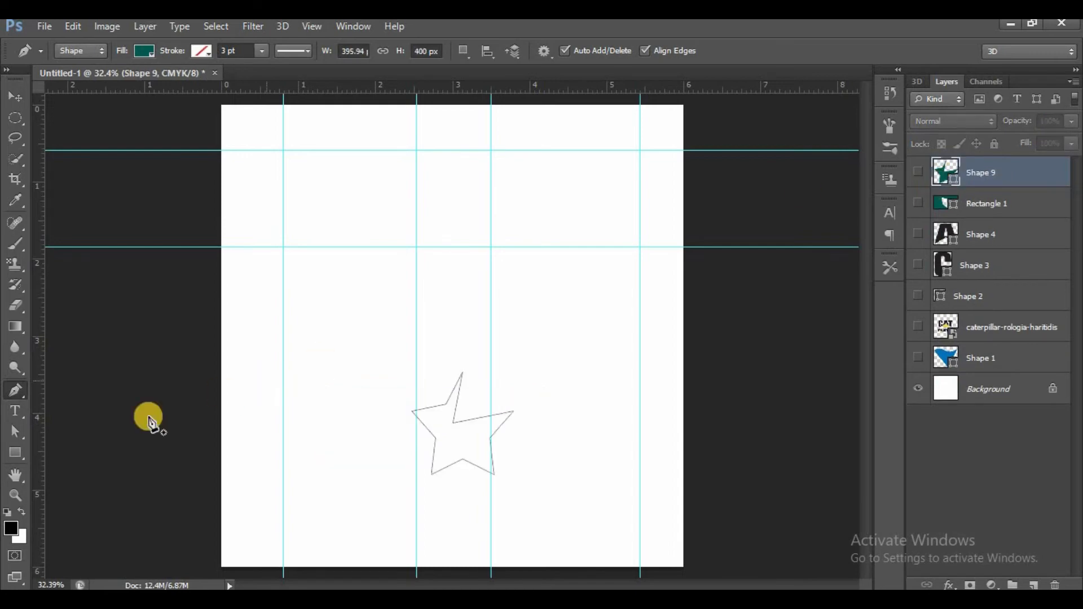
Draw a rectangle about 1035 by 387 px on the upper half of the page and show its anchor points with Direct Selection
click(15, 451)
drag(307, 206, 571, 304)
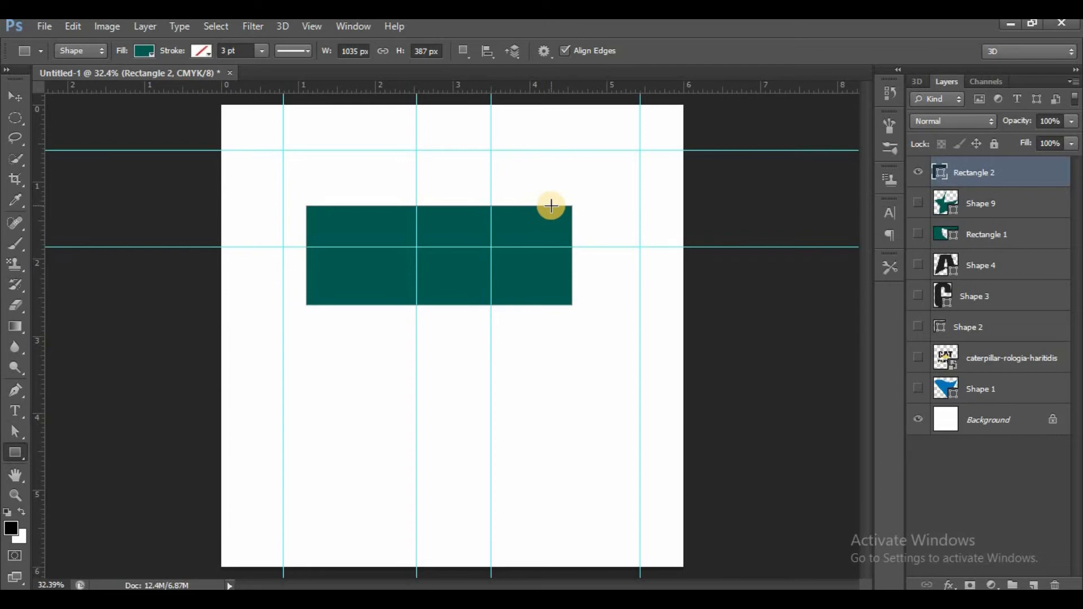
click(15, 430)
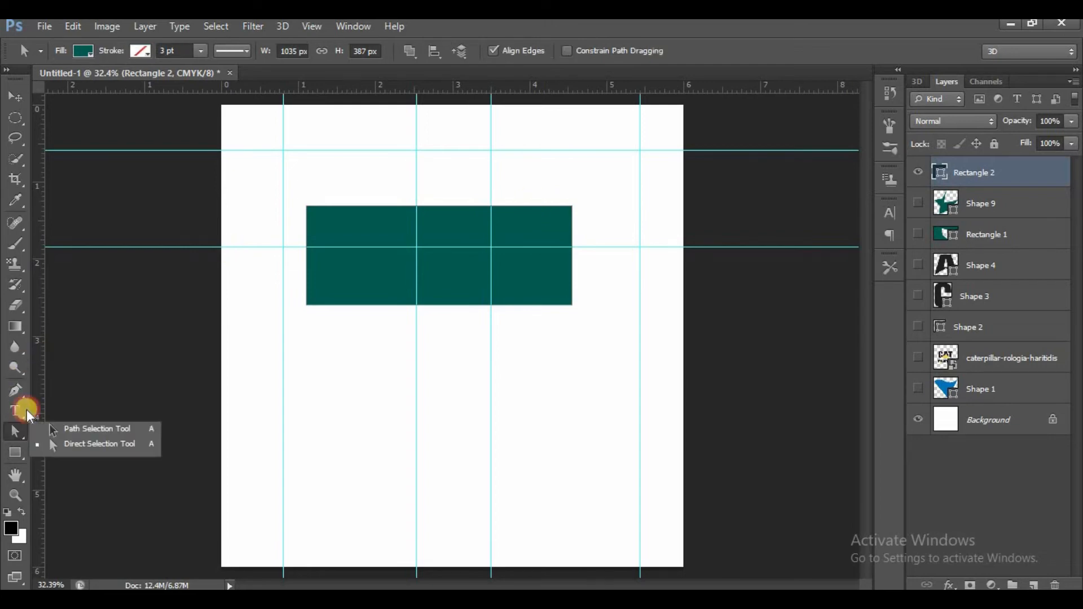
click(445, 210)
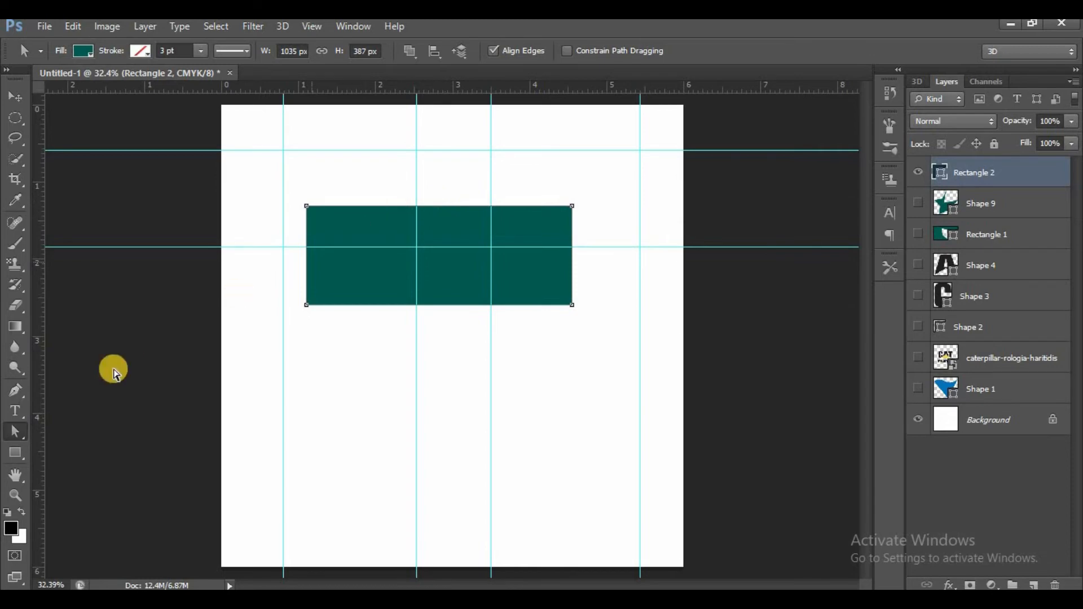
Add five anchor points spread along the rectangle's top edge with the Pen tool
click(13, 389)
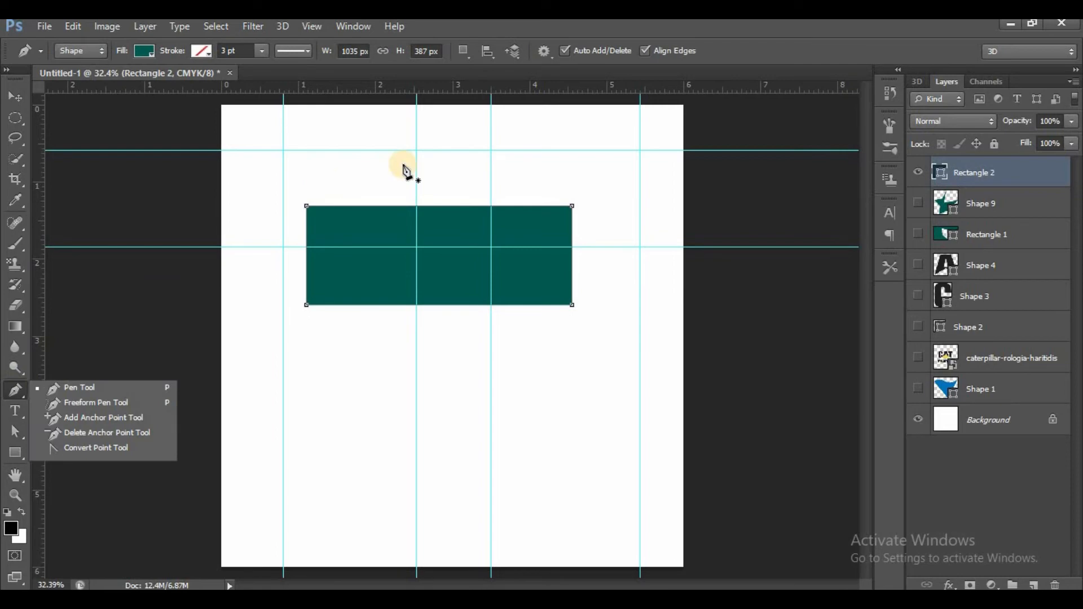
click(371, 206)
click(416, 206)
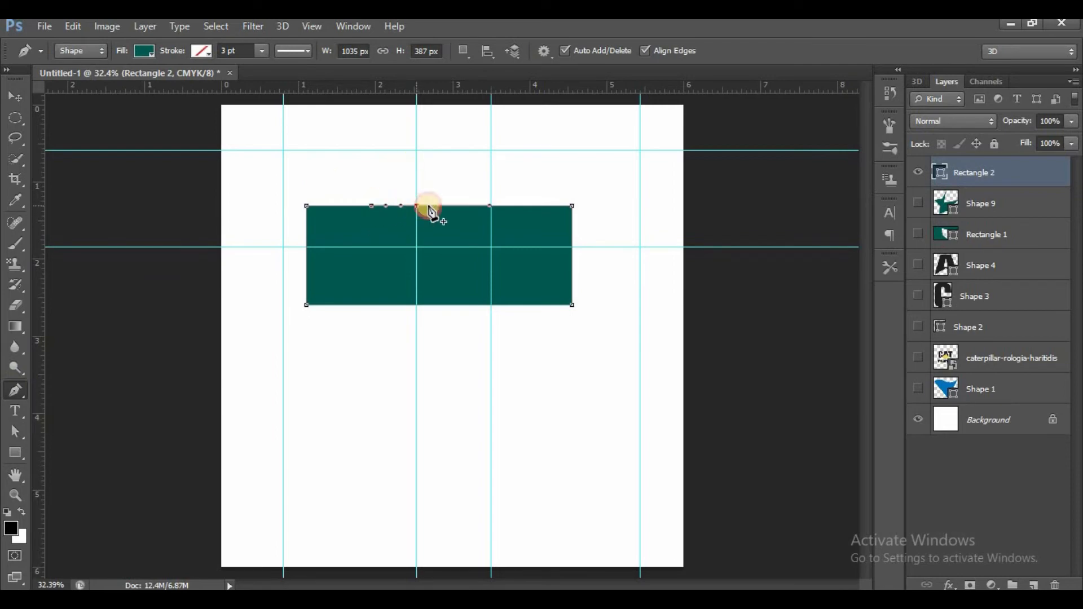
click(460, 206)
click(503, 207)
click(531, 207)
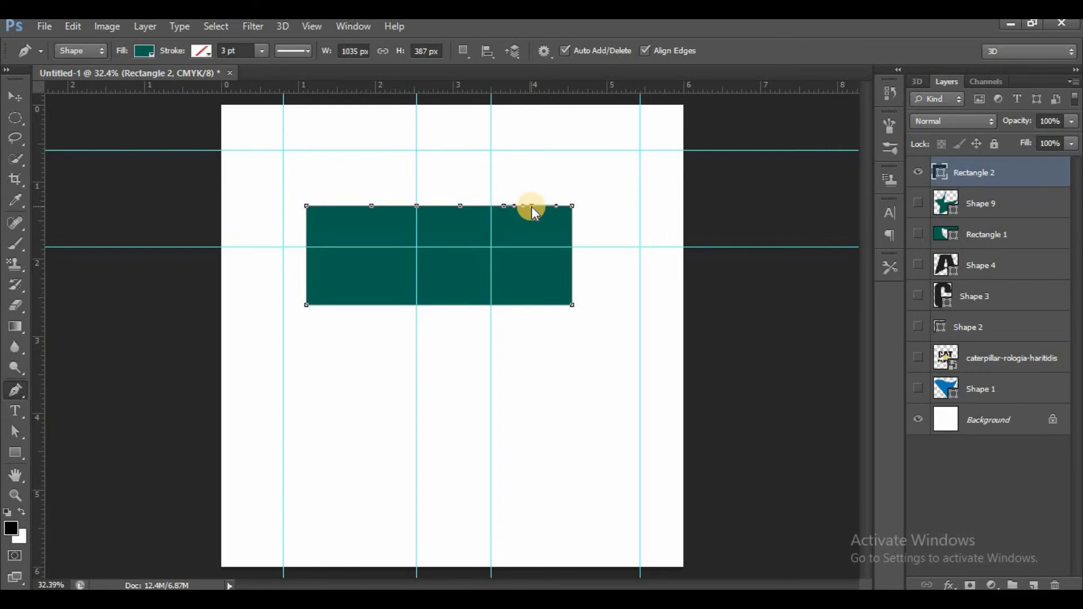
Raise the second and fourth added anchor points above the top edge and extend their outer handles outward to form two rounded lobes
click(14, 432)
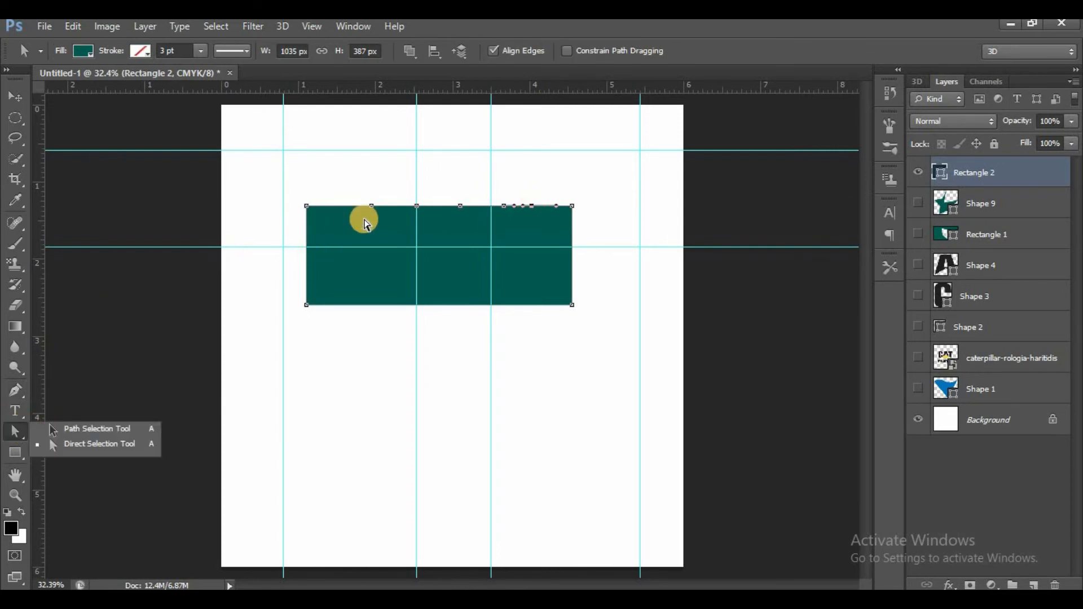
drag(418, 205, 418, 151)
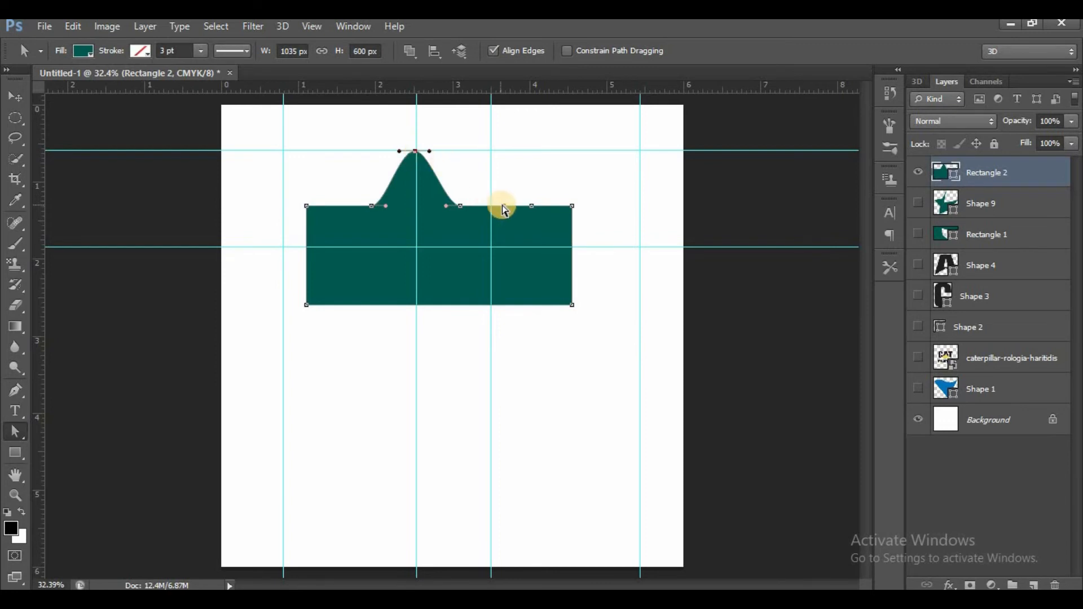
drag(503, 204, 592, 140)
drag(413, 155, 310, 142)
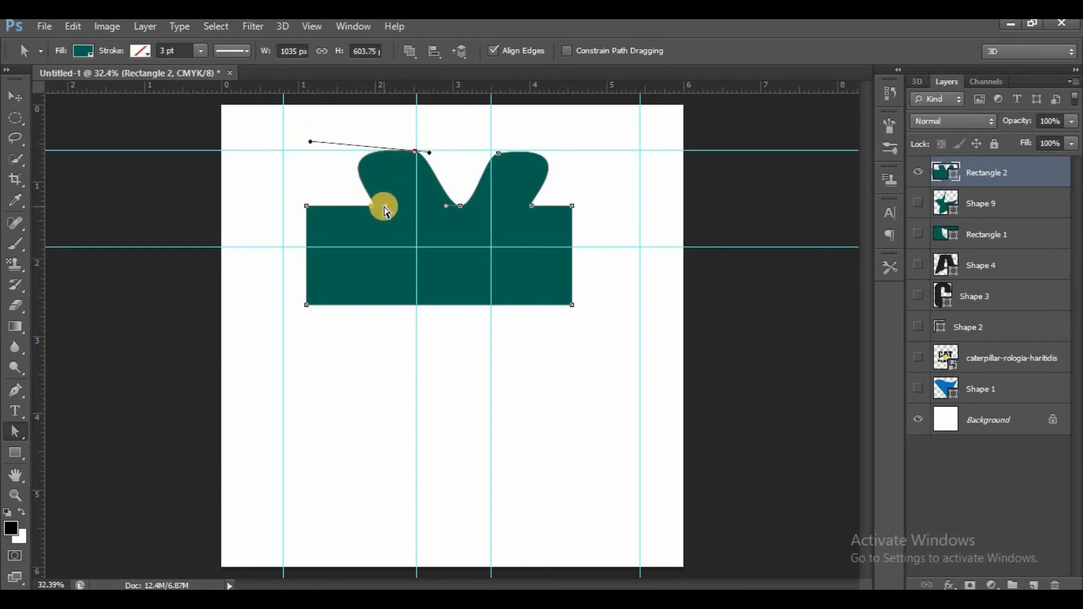
Pull the anchor points between and beside the two lobes down into the rectangle to form three deep valleys
drag(370, 206, 399, 254)
drag(460, 206, 449, 274)
click(530, 211)
drag(530, 212, 486, 282)
Move the right lobe's top anchor point inward and pull the middle valley's handle up toward the left lobe to make a pointed V
click(499, 152)
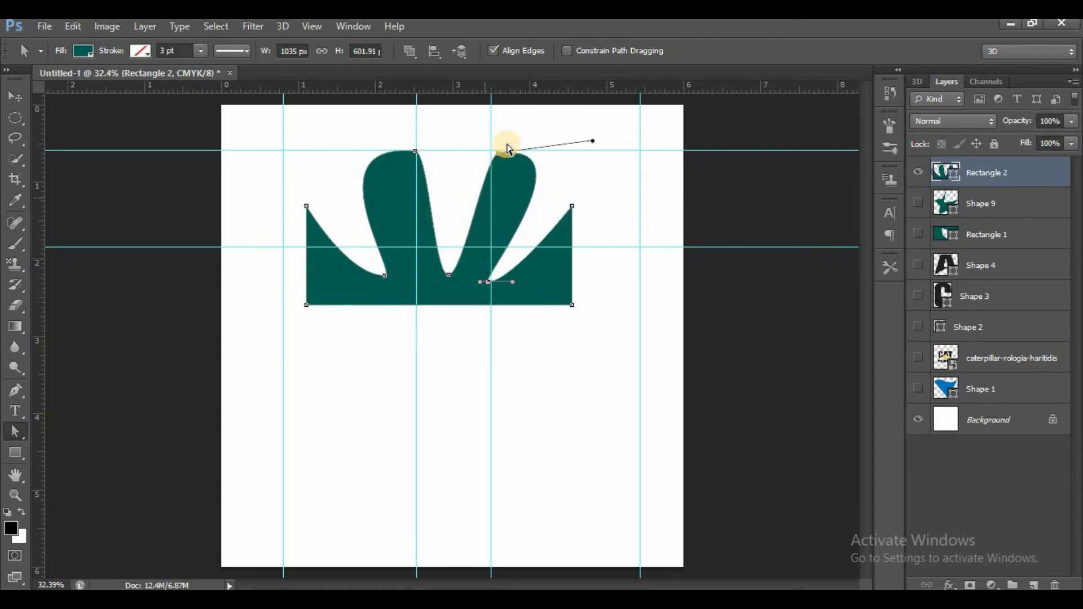
mouse_move(498, 157)
mouse_down()
mouse_move(461, 159)
mouse_move(477, 156)
mouse_up()
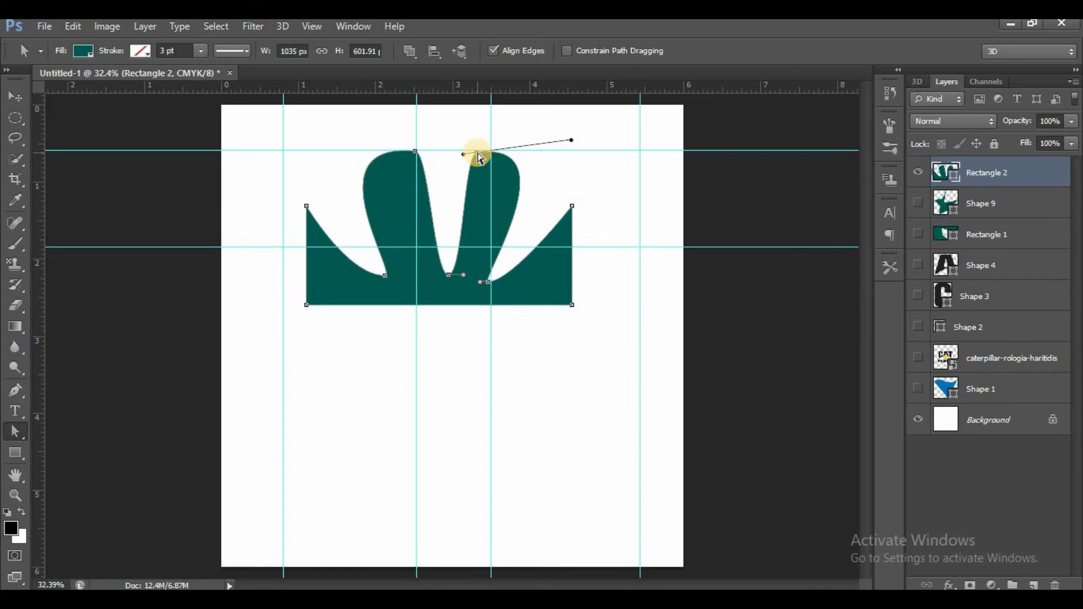
click(415, 151)
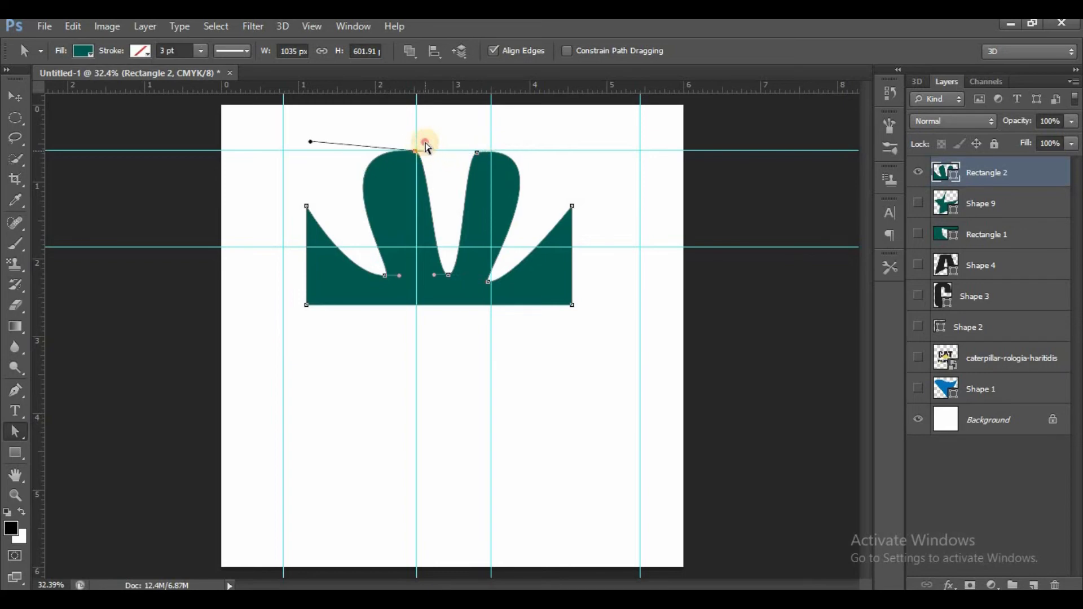
click(413, 163)
click(416, 157)
click(435, 277)
drag(435, 278, 426, 163)
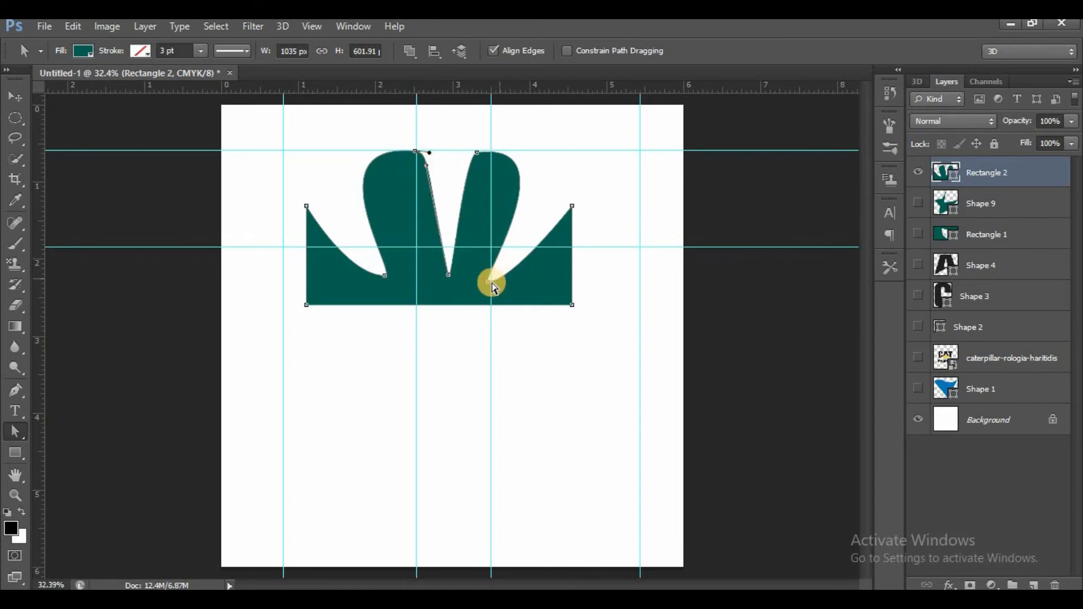
Extend the handles of the two outer valley points outward, rounding the curves up to the rectangle's upper corners
drag(485, 278, 566, 280)
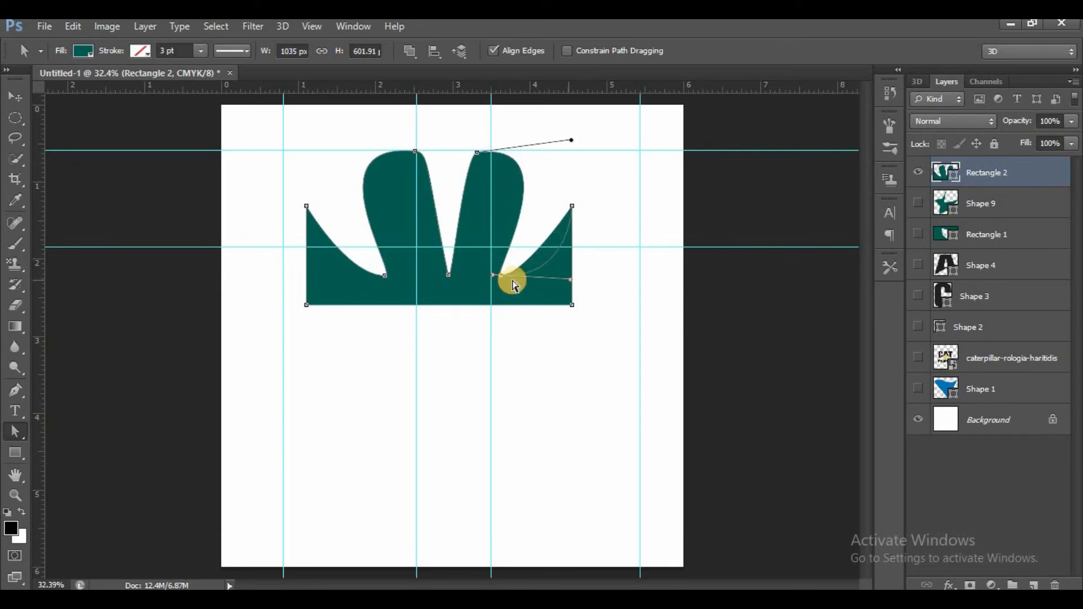
click(381, 279)
drag(381, 282, 298, 288)
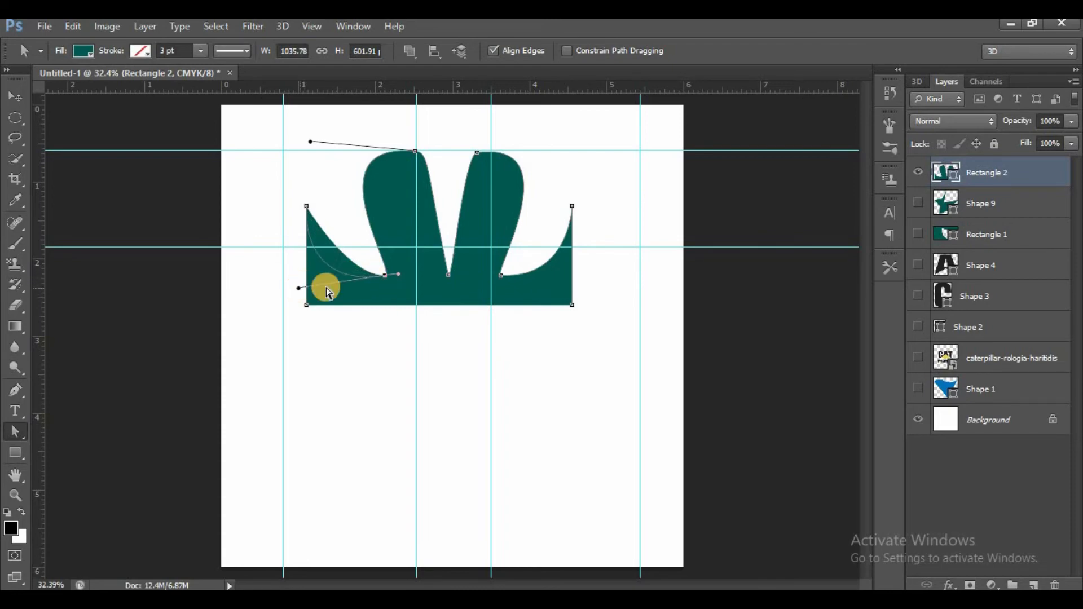
key(Return)
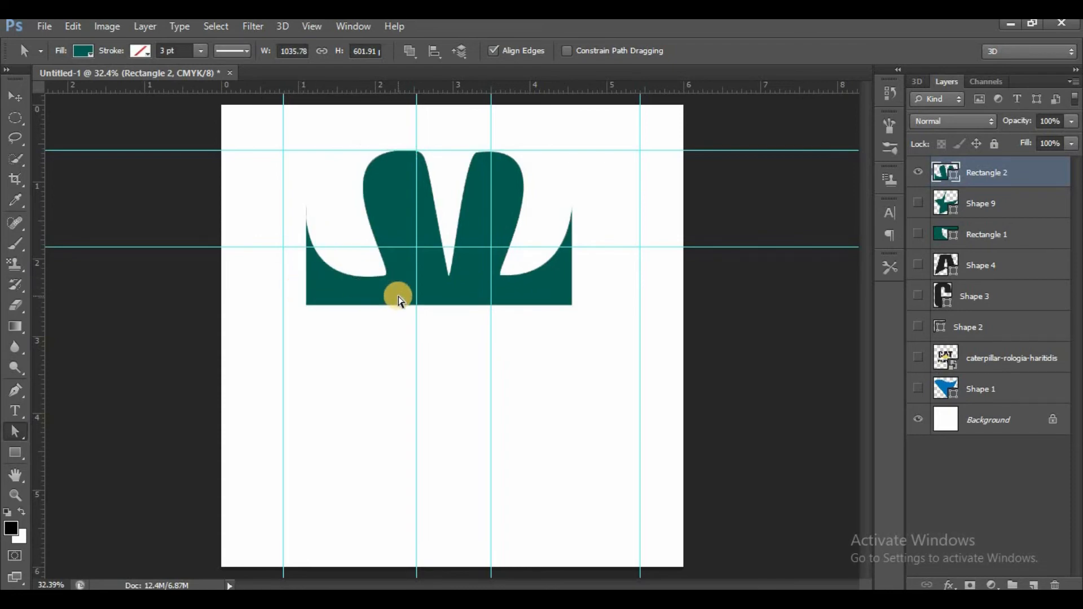
Delete the reshaped rectangle, draw a circle about 760 by 759 px in its place, and show its anchor points with Direct Selection
key(Delete)
drag(13, 459, 72, 478)
drag(334, 151, 528, 346)
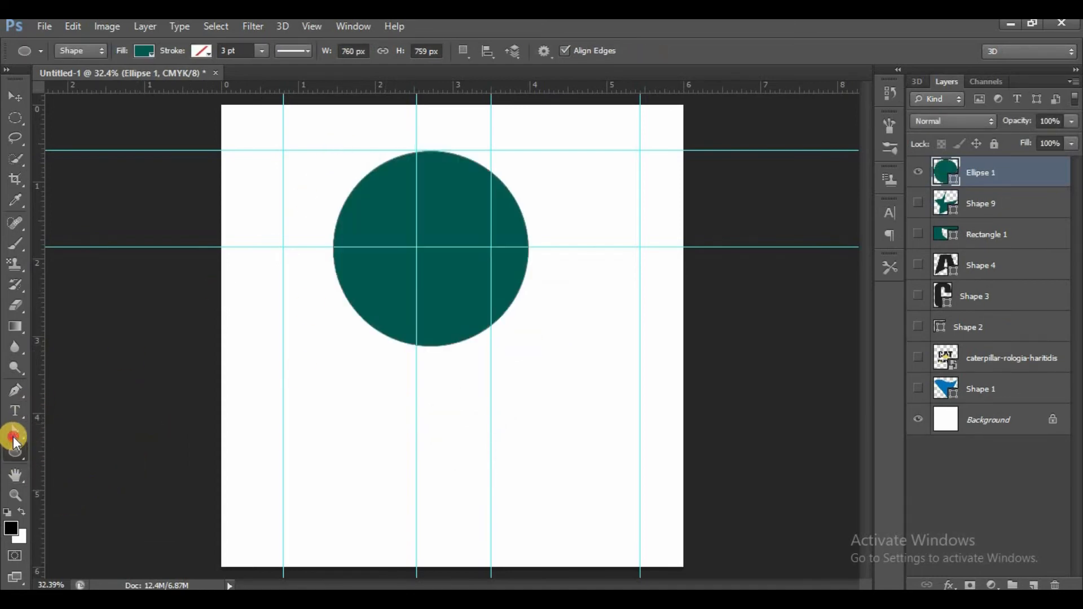
click(13, 437)
click(401, 160)
Add seven anchor points around the circle's outline with the Pen tool: two upper right, two lower right, two lower left, one upper left
click(15, 389)
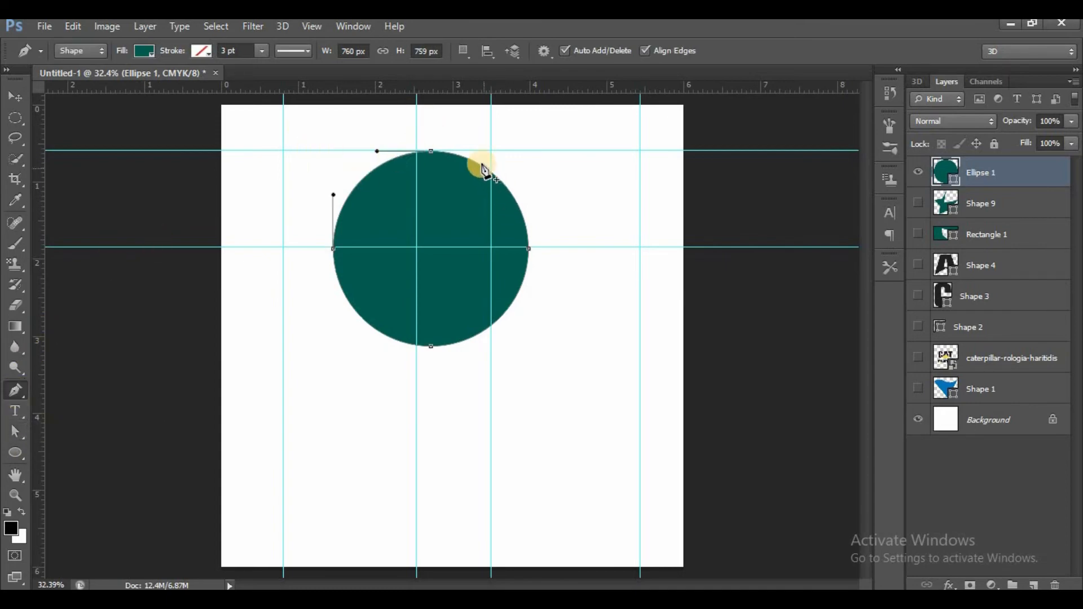
drag(480, 166, 509, 189)
click(508, 190)
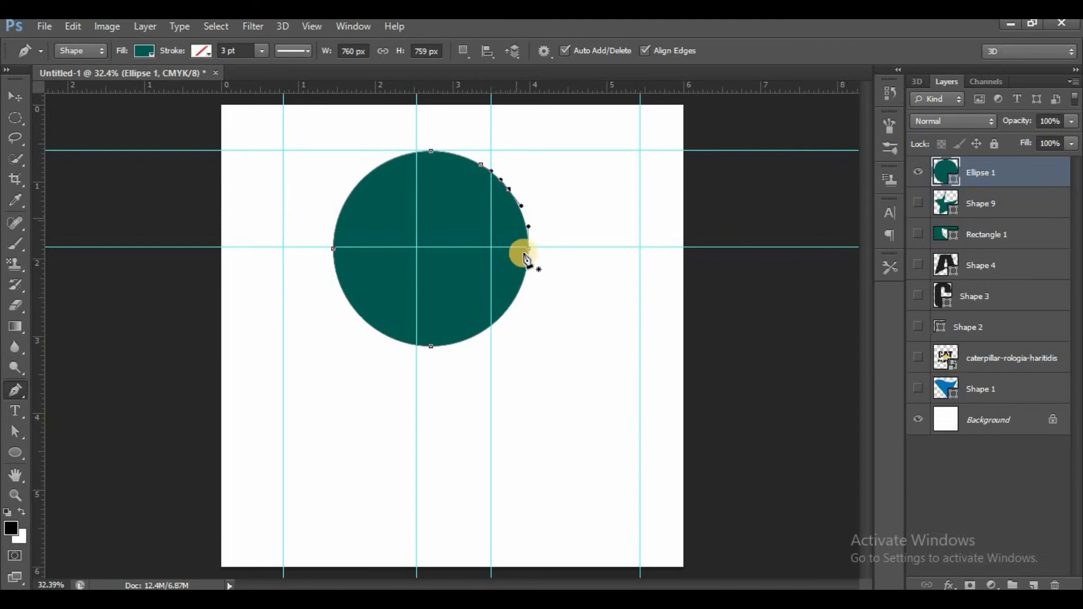
click(496, 320)
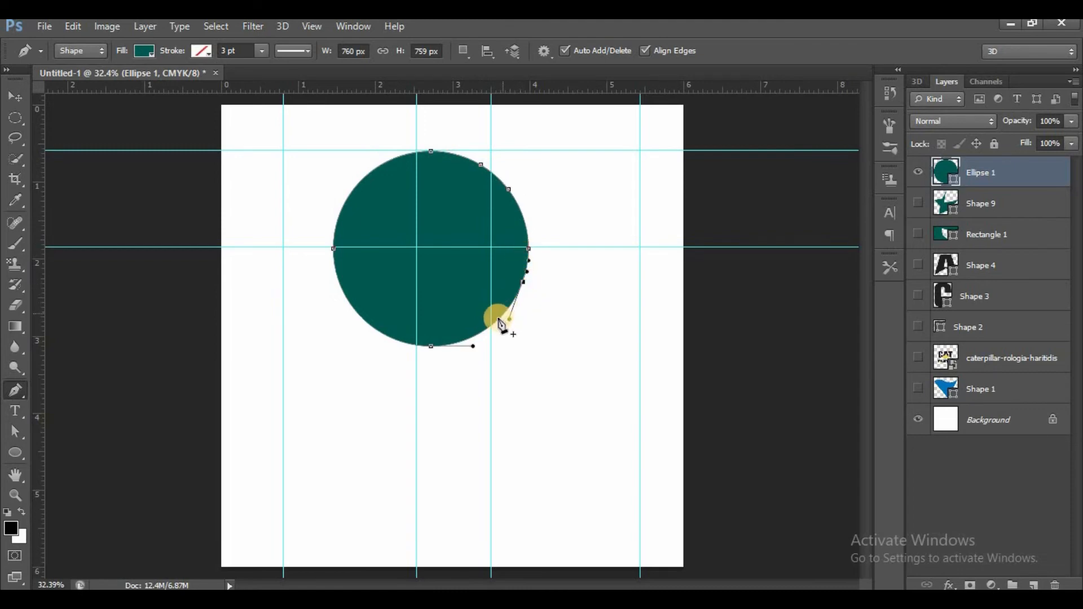
click(391, 337)
click(349, 306)
click(340, 214)
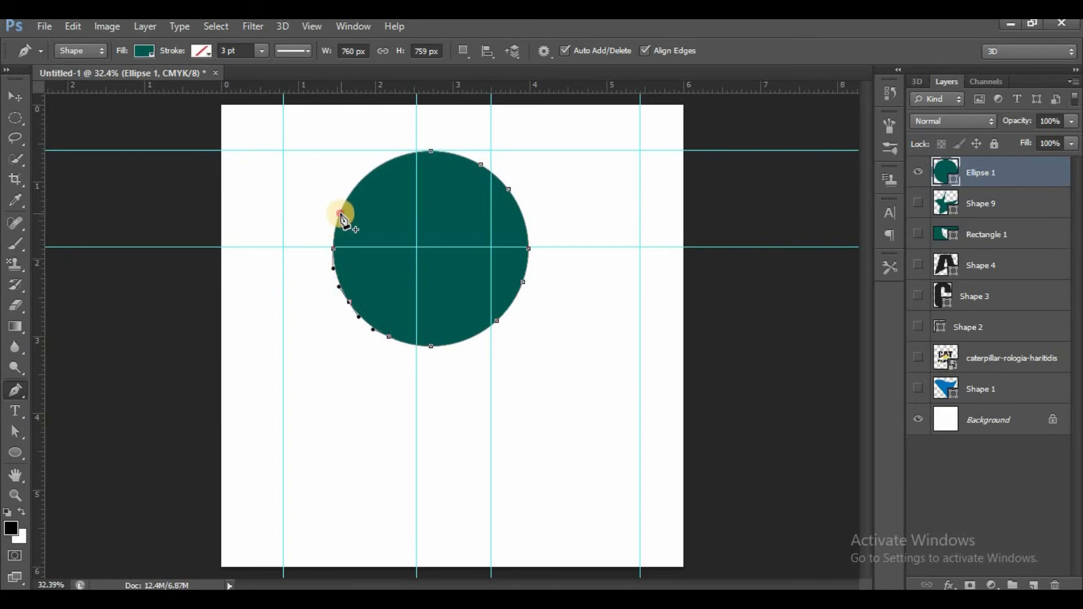
Pull every other anchor point of the circle in toward its centre with Direct Selection, forming a star-like shape with rounded arms
click(17, 431)
drag(496, 321, 467, 292)
drag(340, 214, 401, 241)
drag(388, 336, 419, 283)
drag(480, 165, 445, 226)
drag(536, 257, 478, 249)
key(Return)
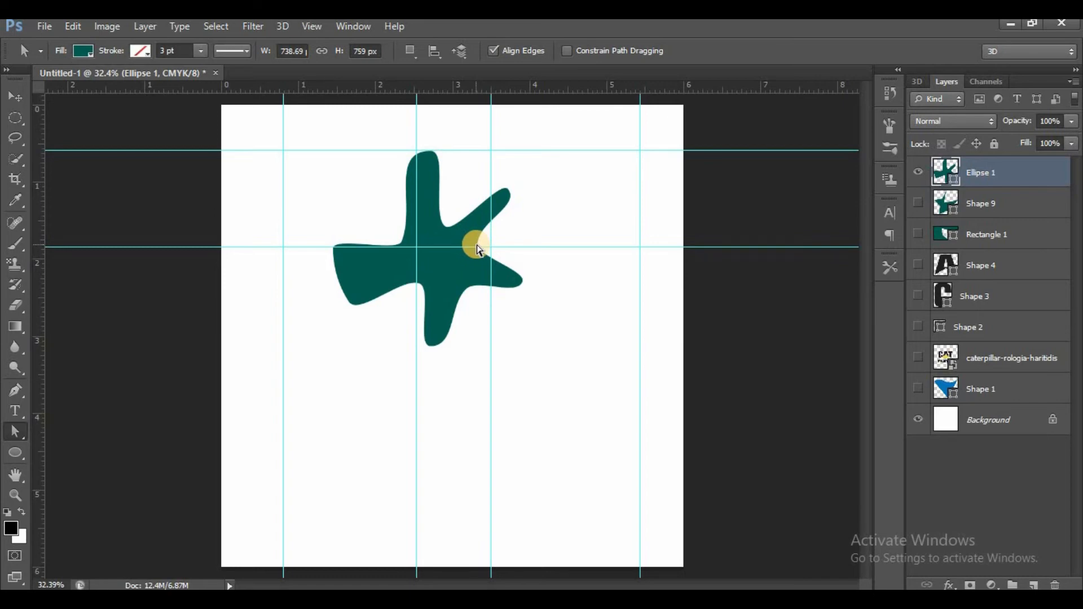
Move the star-like shape's inner anchor points back outward one by one to rebuild a rounded outline
click(477, 246)
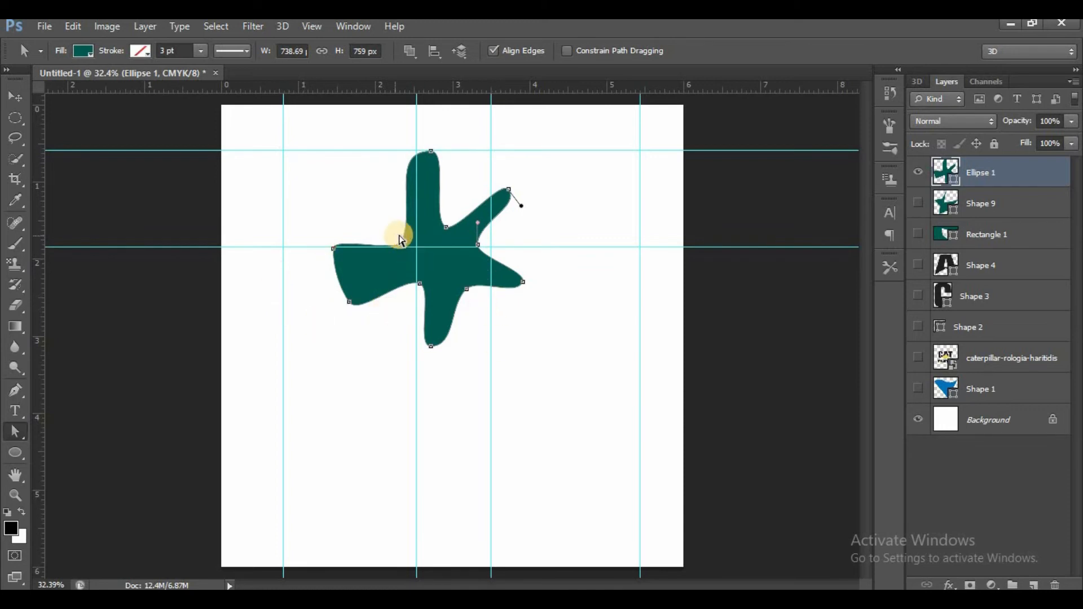
drag(402, 242, 327, 198)
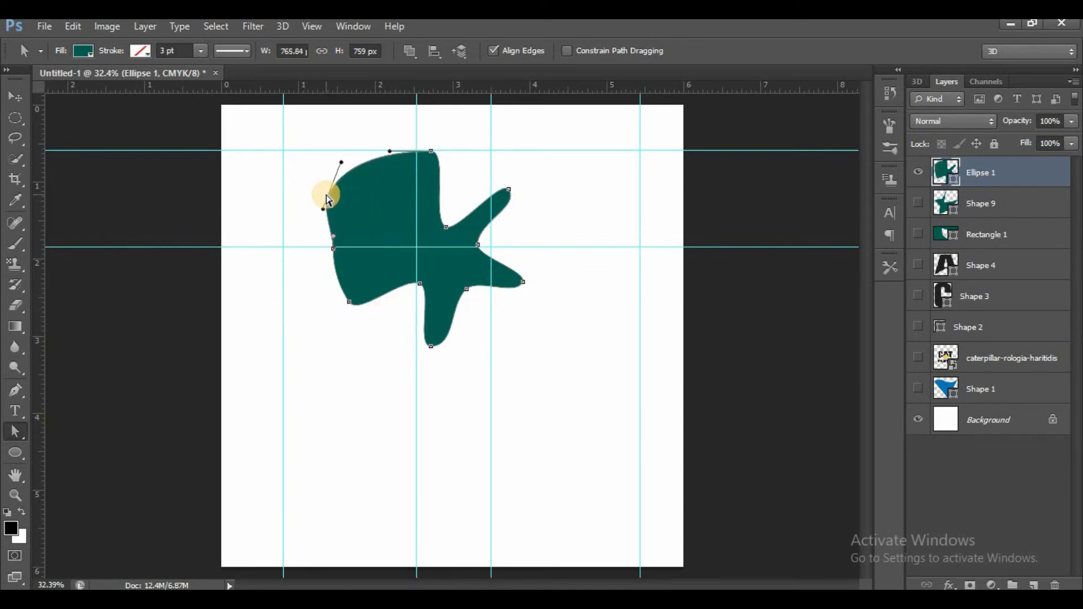
drag(443, 226, 486, 165)
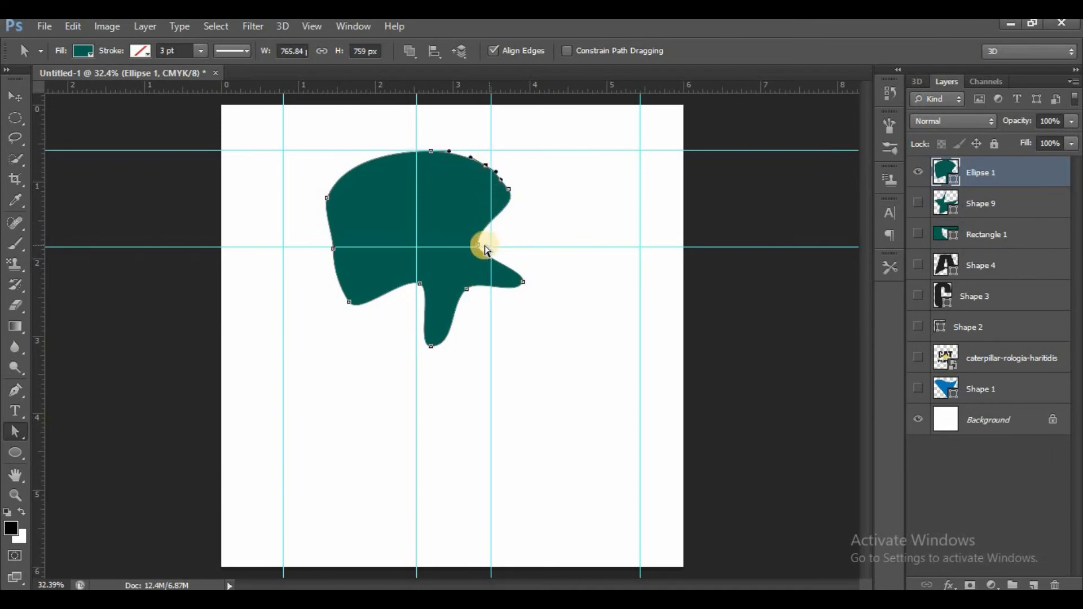
drag(531, 245, 539, 245)
drag(468, 291, 499, 316)
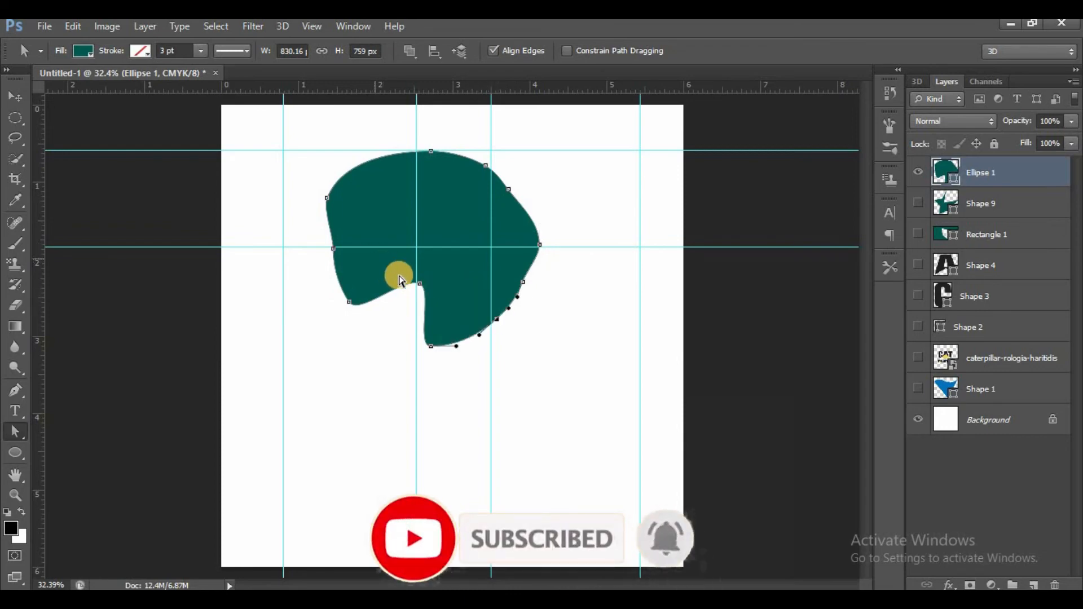
drag(417, 283, 386, 333)
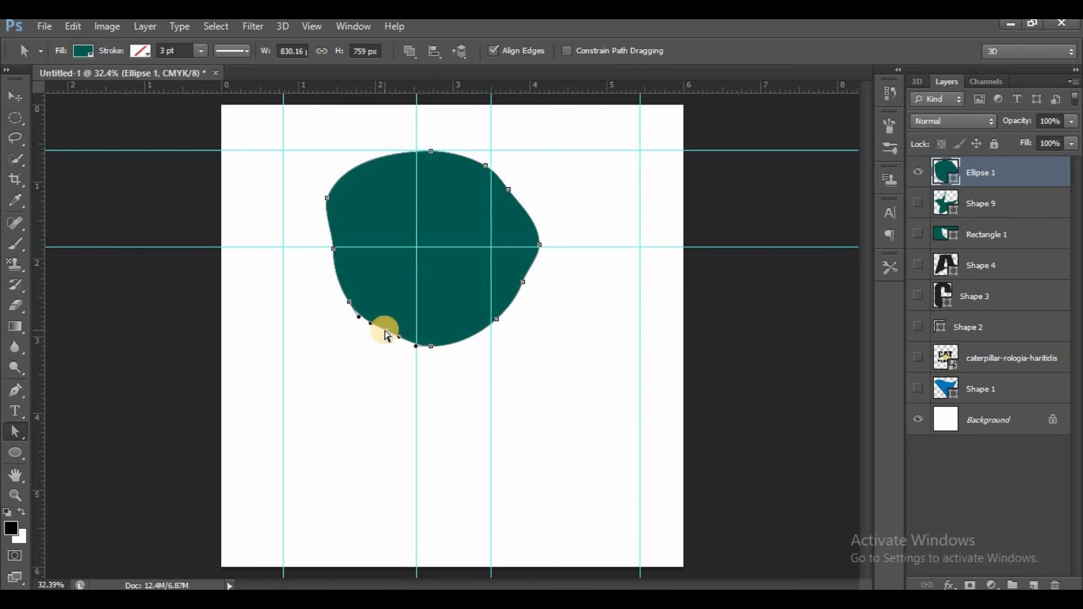
Adjust the left, right and lower-left anchor points of the rounded shape to even out its curve into a rough circle
drag(329, 202, 330, 246)
drag(536, 241, 527, 239)
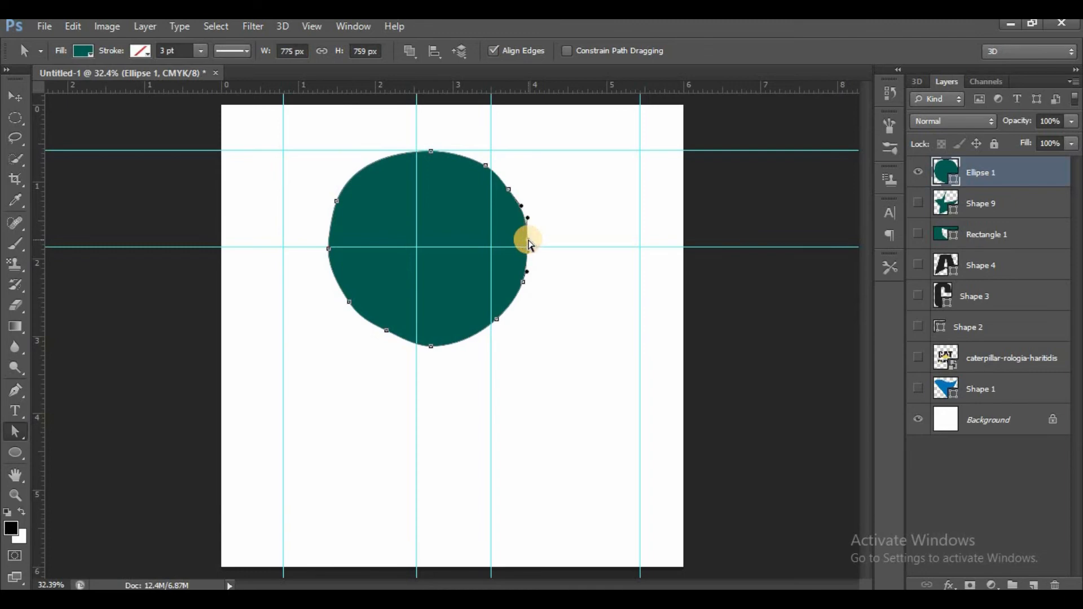
click(386, 334)
drag(386, 334, 381, 337)
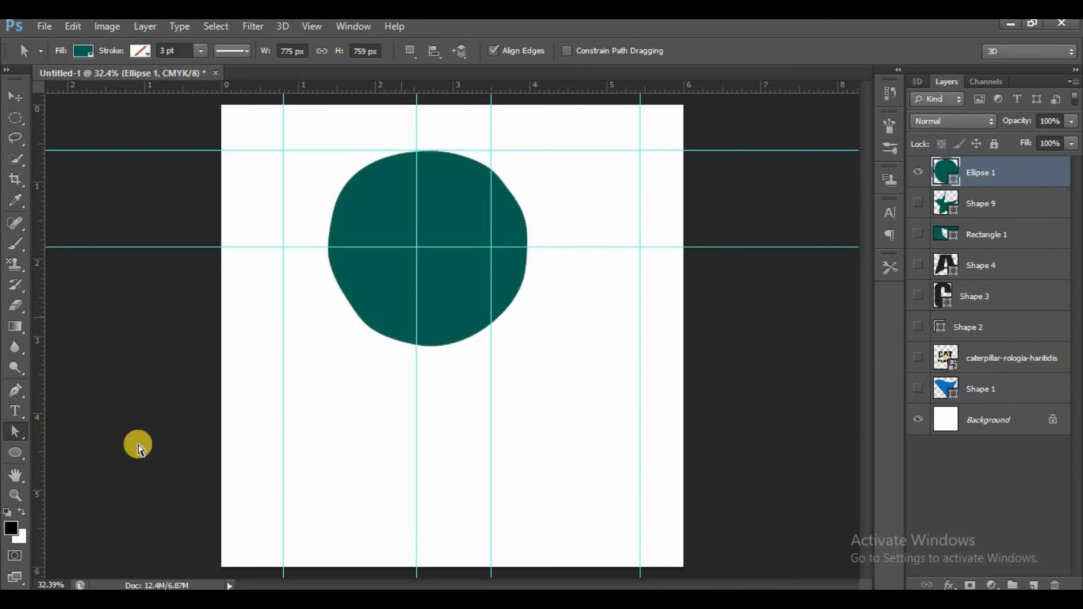
Draw a six-pointed star custom shape with round tips, about 523 by 575 px, below the circle
click(16, 453)
click(127, 524)
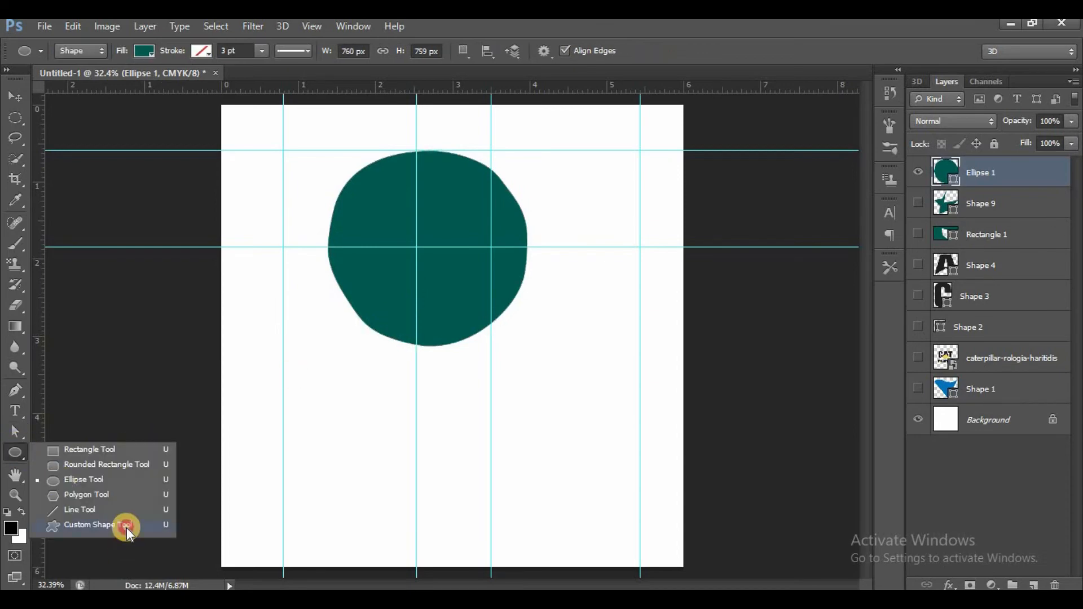
click(616, 50)
click(573, 137)
drag(296, 364, 430, 511)
Move the star's upper-right and lower-left inner corner points to its centre with Direct Selection, nearly splitting it in two
click(15, 431)
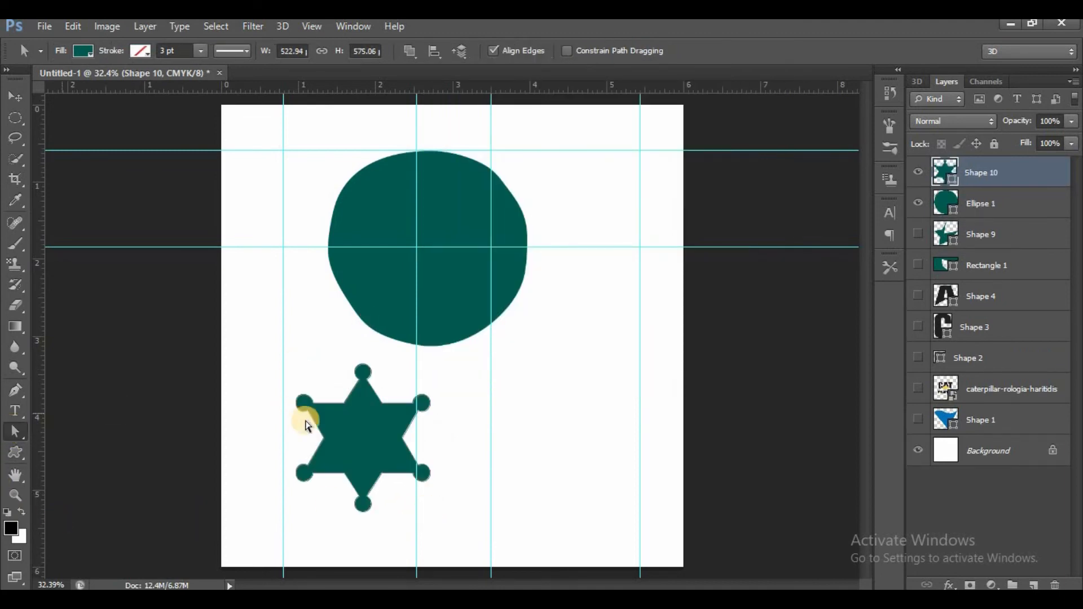
drag(381, 406, 362, 428)
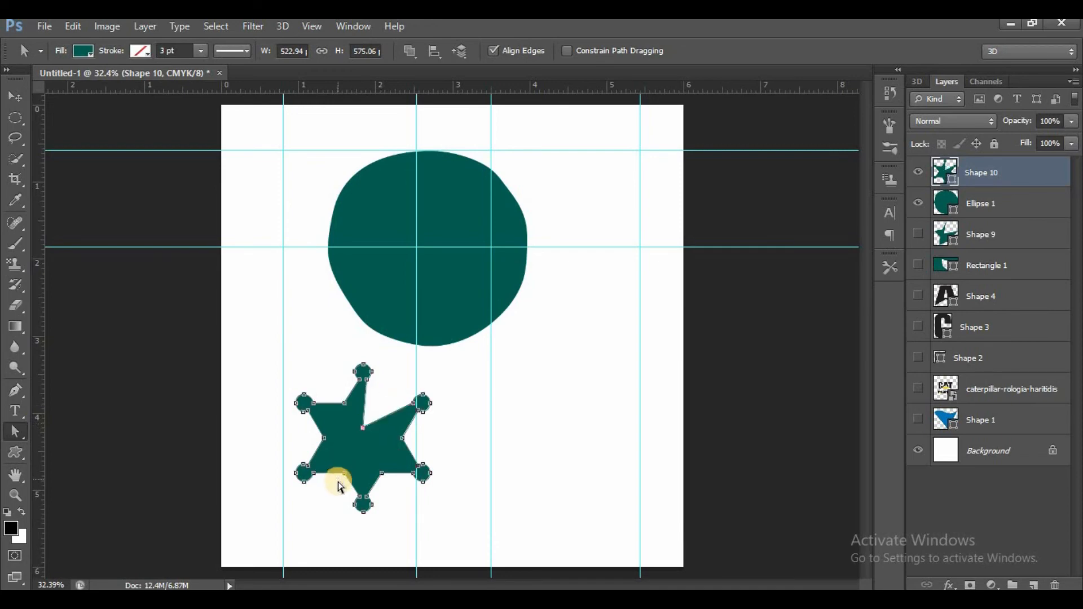
drag(344, 472, 363, 434)
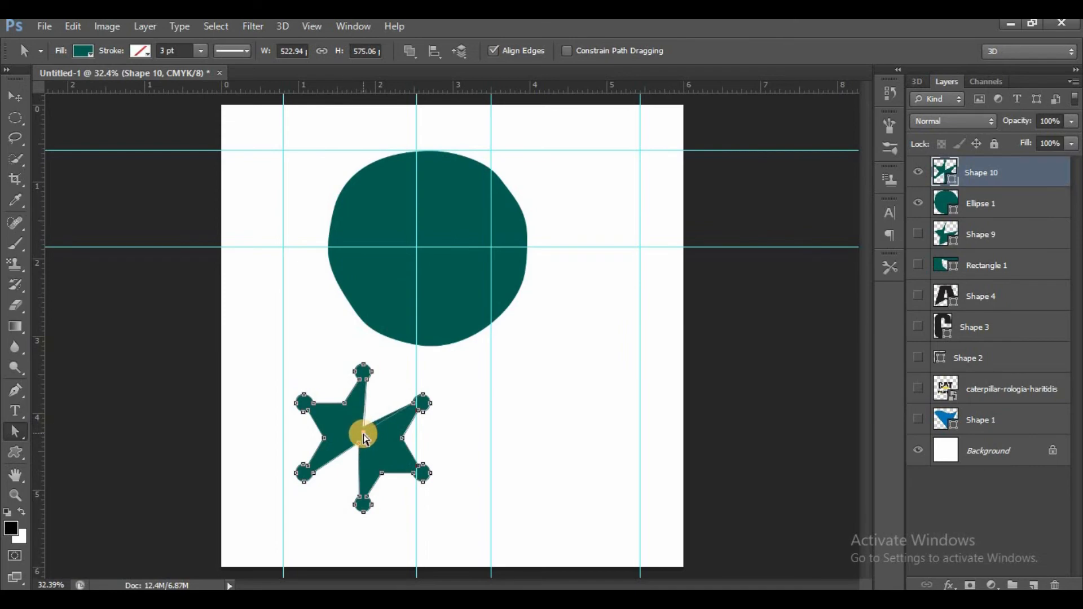
key(Return)
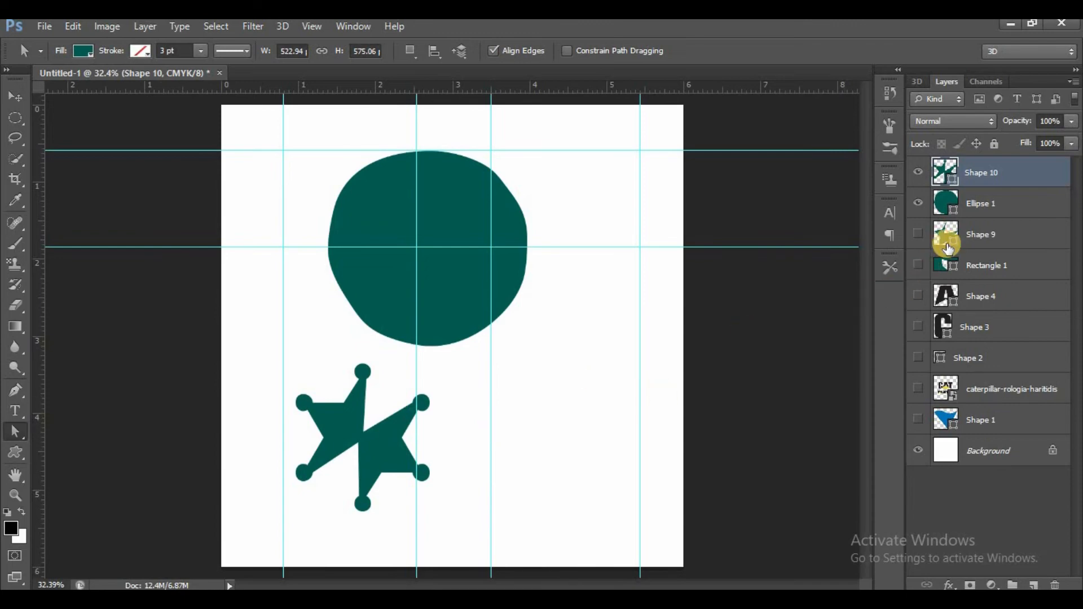
Delete the Shape 10, Ellipse 1 and Shape 9 layers
key(Delete)
key(Delete)
key(Delete)
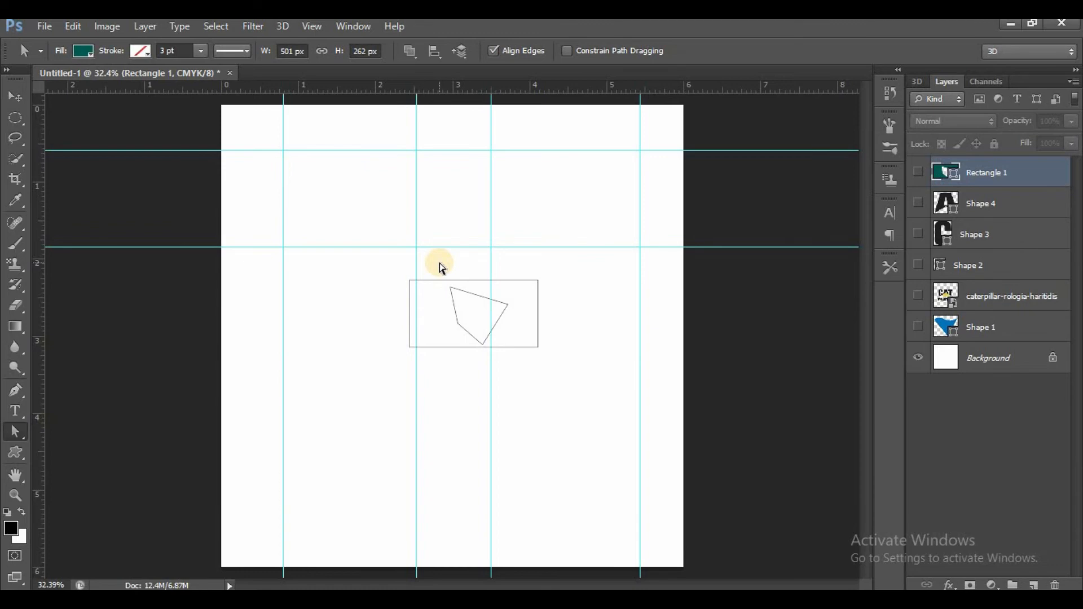
Set the Pen tool to draw in Path mode instead of Shape mode
click(16, 389)
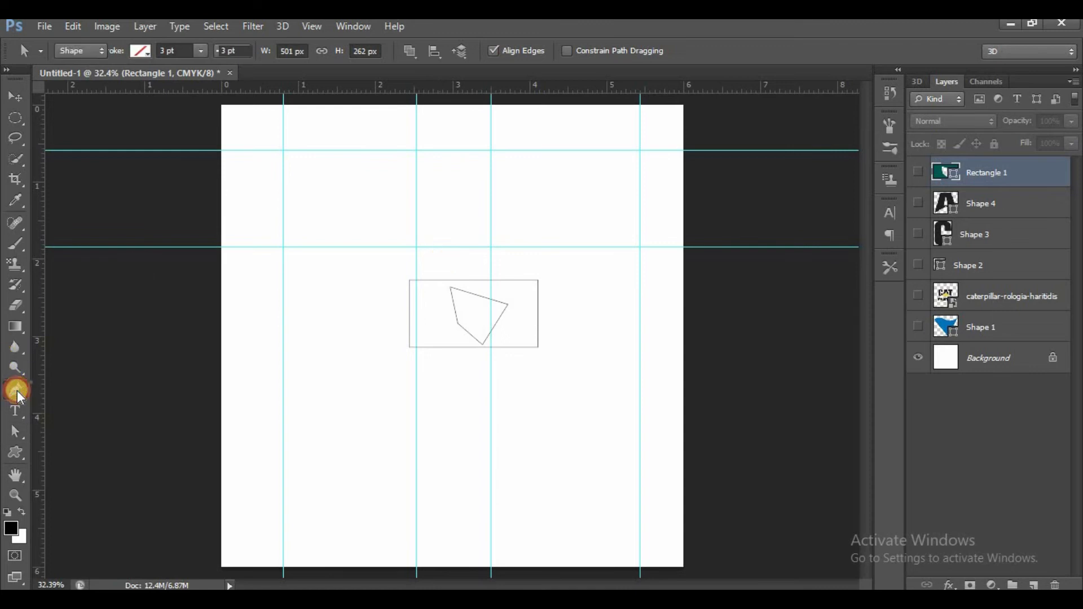
click(96, 51)
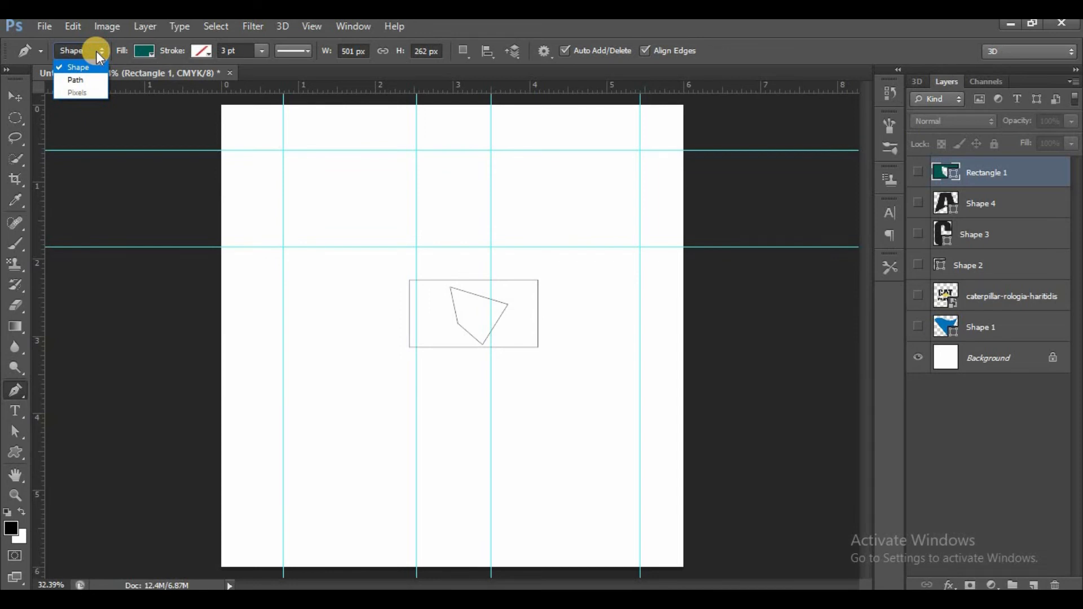
click(79, 80)
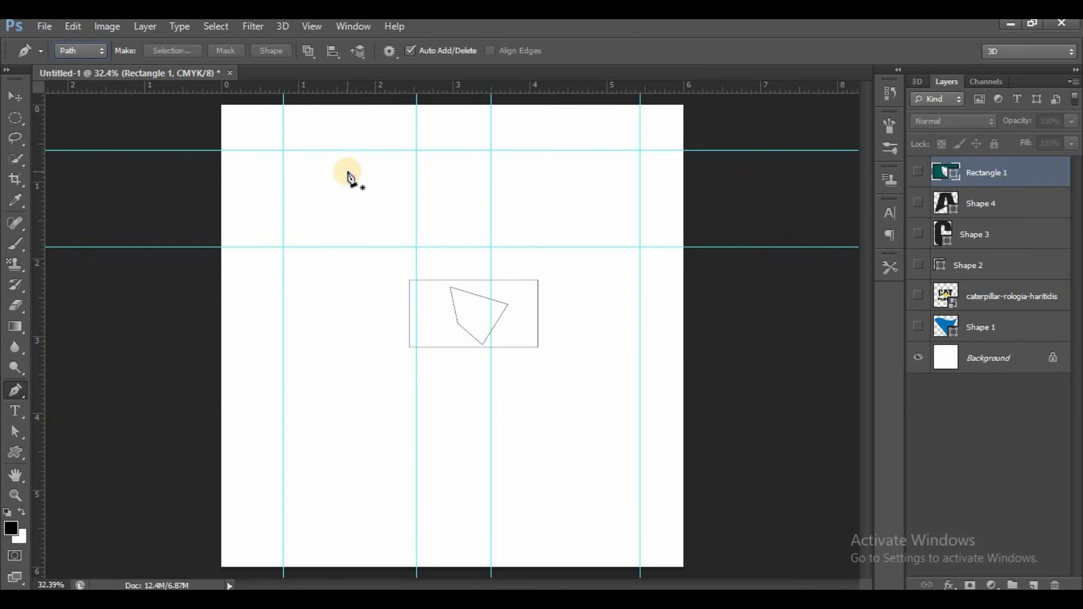
Place the ielts-courses-and-resources-37286 photo from the Desktop and enlarge it to nearly the full canvas width
click(42, 28)
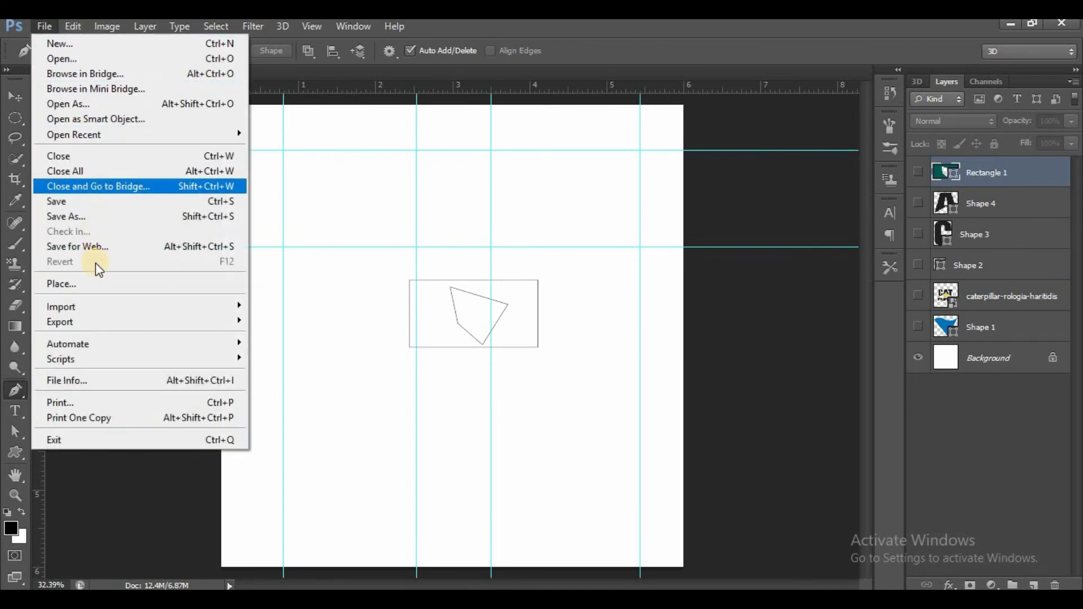
click(96, 286)
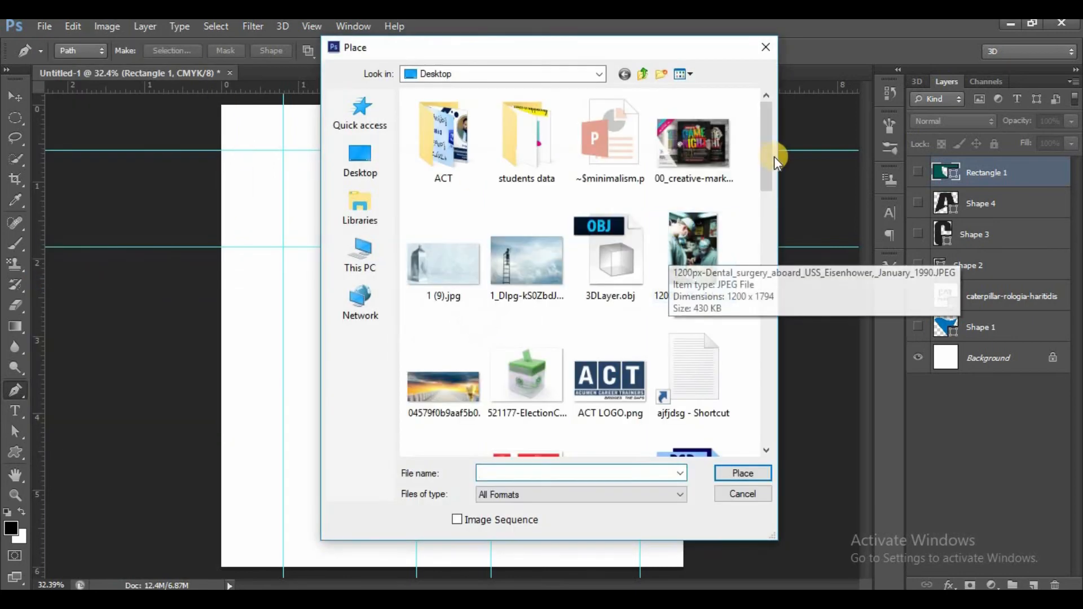
drag(770, 150, 766, 354)
click(455, 258)
double_click(455, 258)
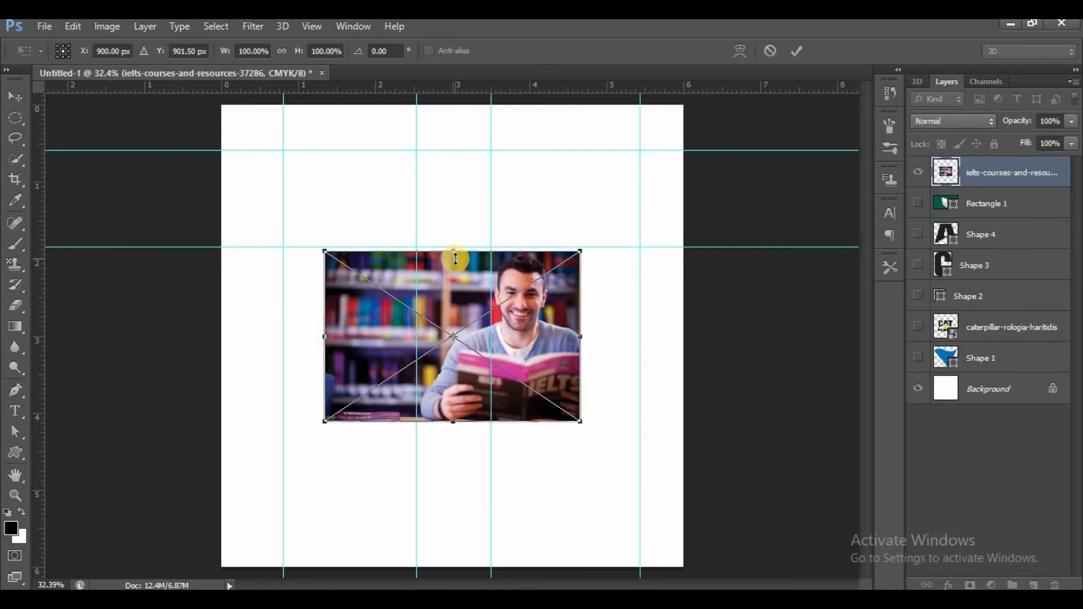
drag(580, 250, 701, 198)
drag(316, 420, 227, 485)
key(Return)
Trace a closed Pen path around the man's head, from the hair along ears and chin, and check it with the photo layer briefly hidden
key(p)
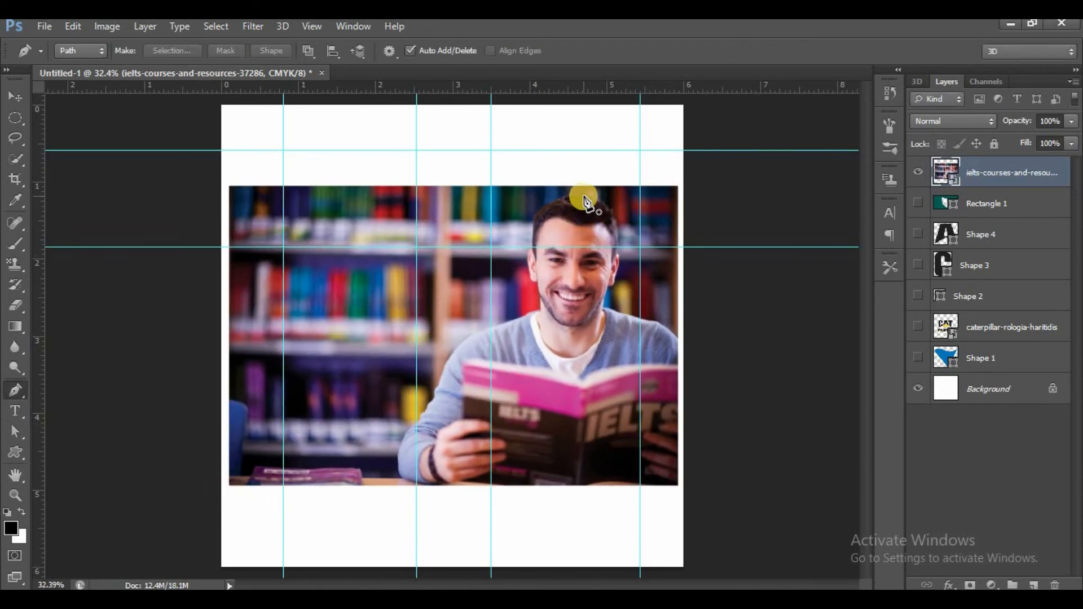
key(ctrl+plus)
key(ctrl+plus)
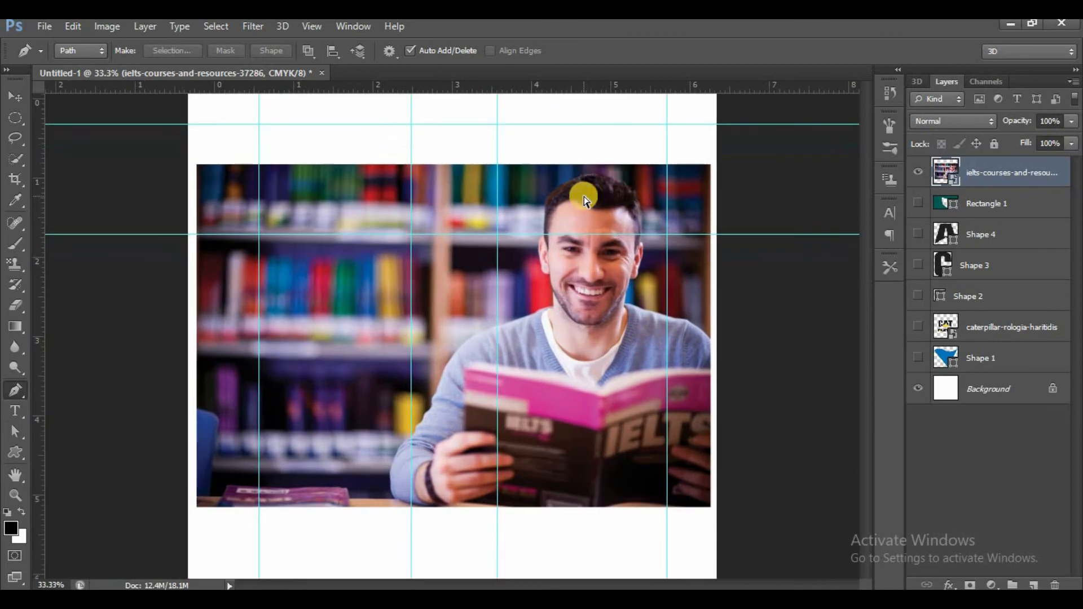
click(644, 117)
click(619, 123)
click(592, 137)
click(576, 151)
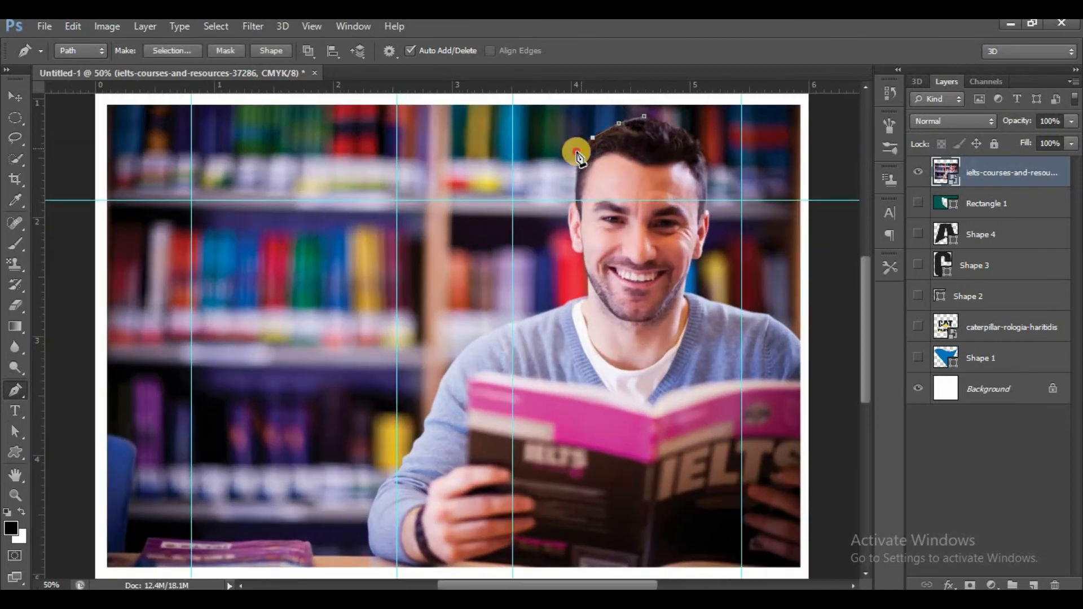
click(576, 168)
click(572, 191)
click(575, 201)
click(567, 210)
click(568, 235)
click(577, 250)
click(586, 269)
click(596, 293)
click(609, 312)
click(630, 324)
click(655, 319)
click(666, 304)
click(686, 280)
click(698, 261)
click(702, 241)
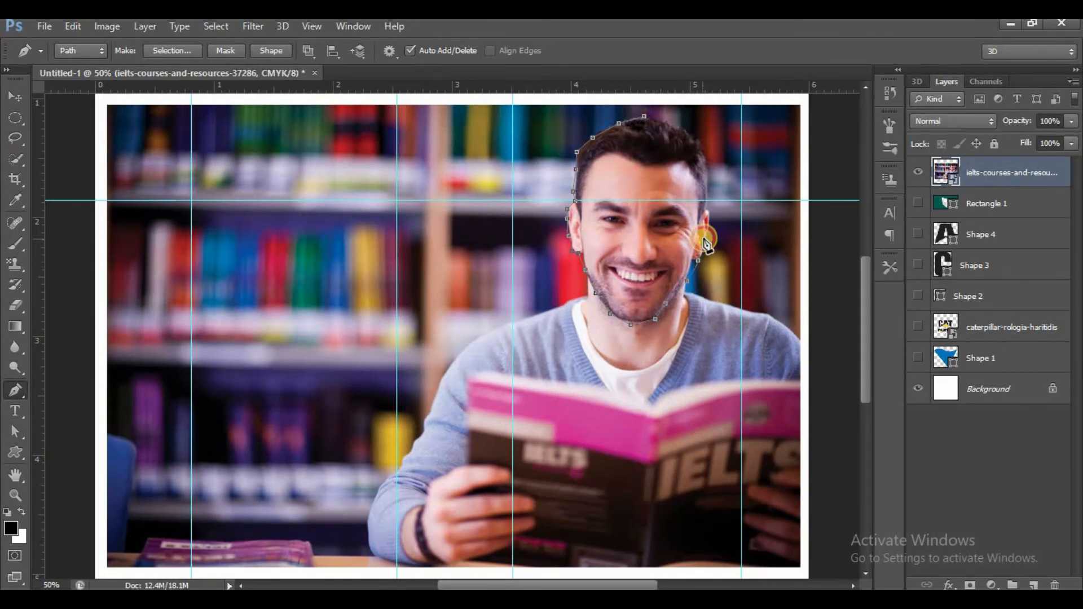
click(708, 210)
click(704, 157)
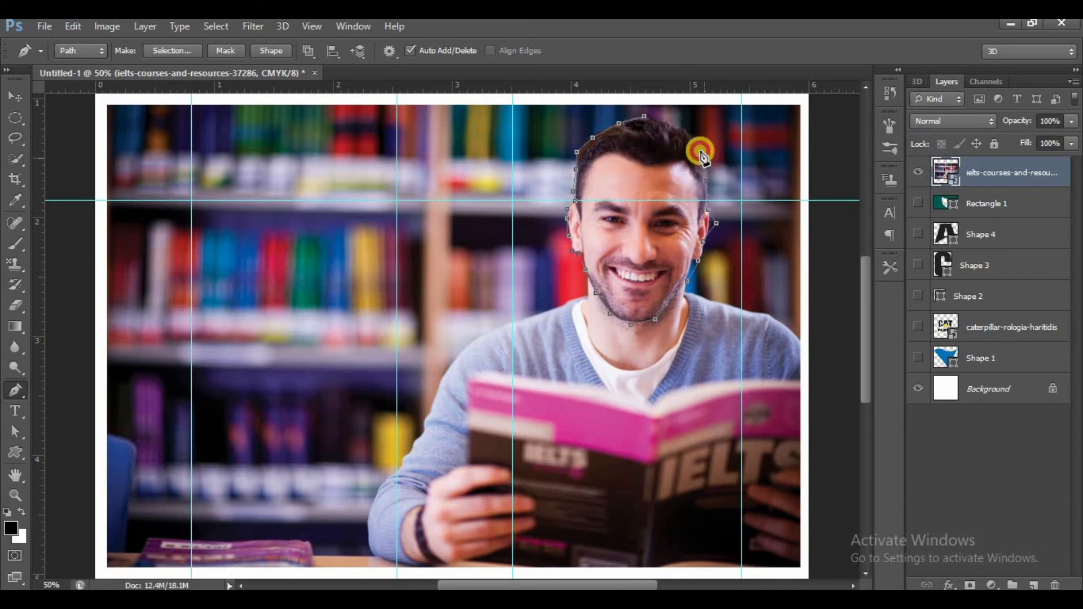
click(644, 117)
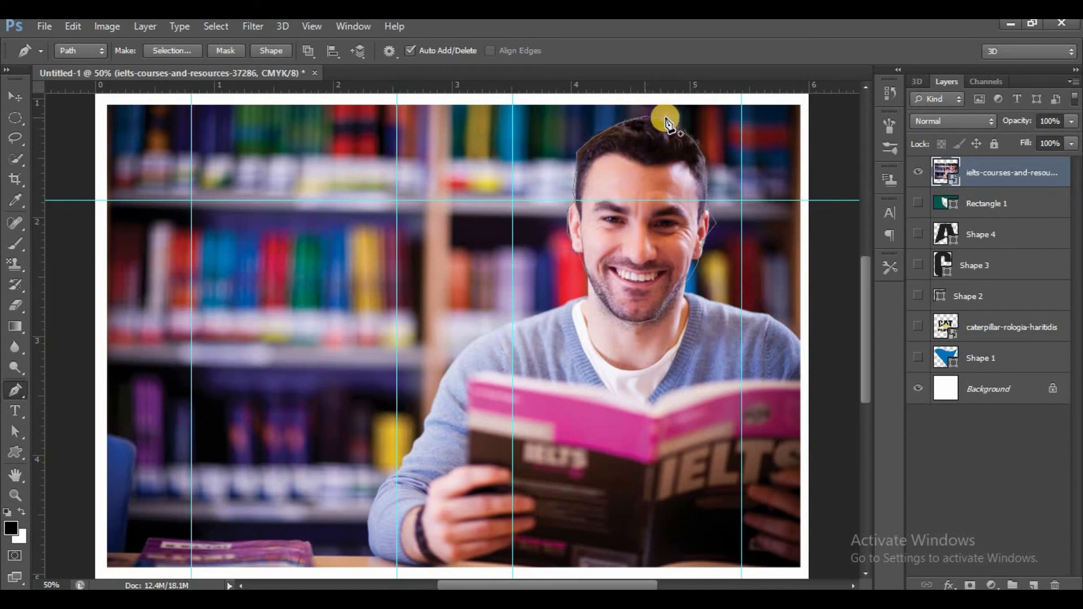
click(918, 172)
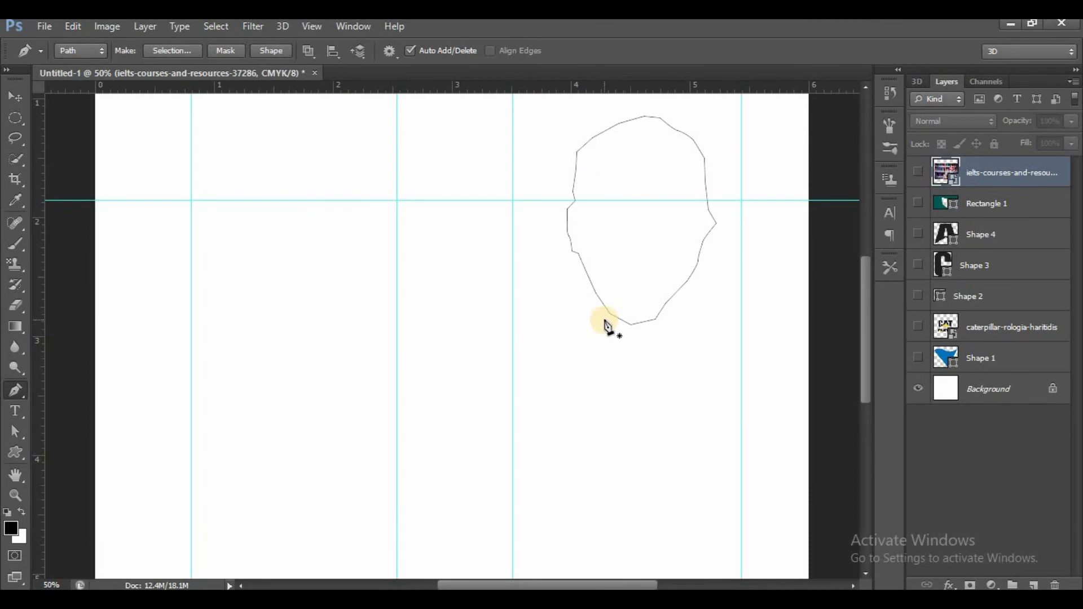
click(916, 172)
Convert the head path into a new anti-aliased selection with feather radius 0 and copy the selected head to a new layer
right_click(648, 161)
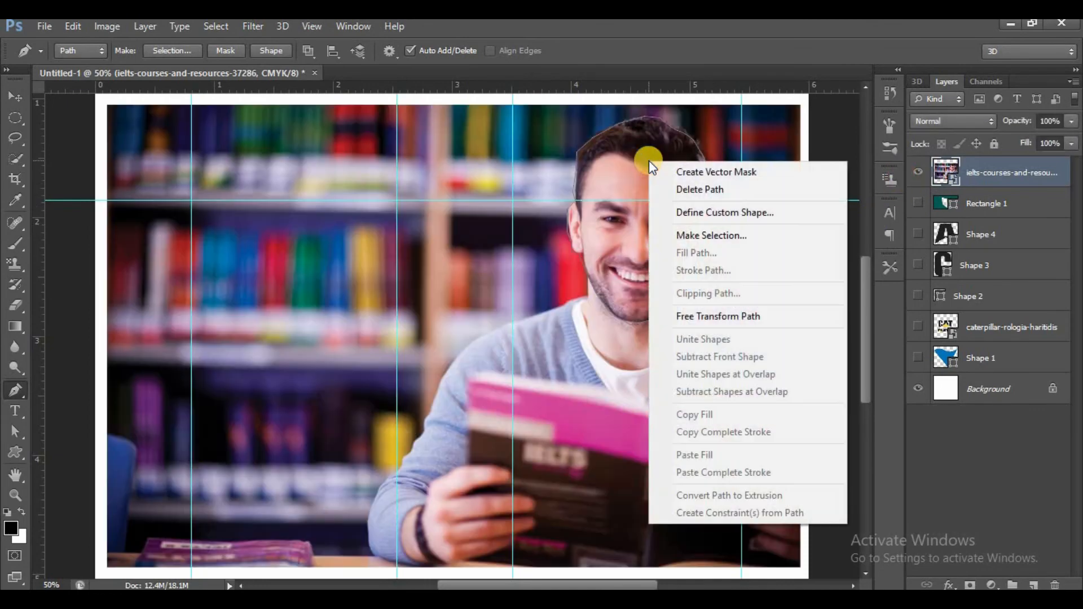
click(693, 236)
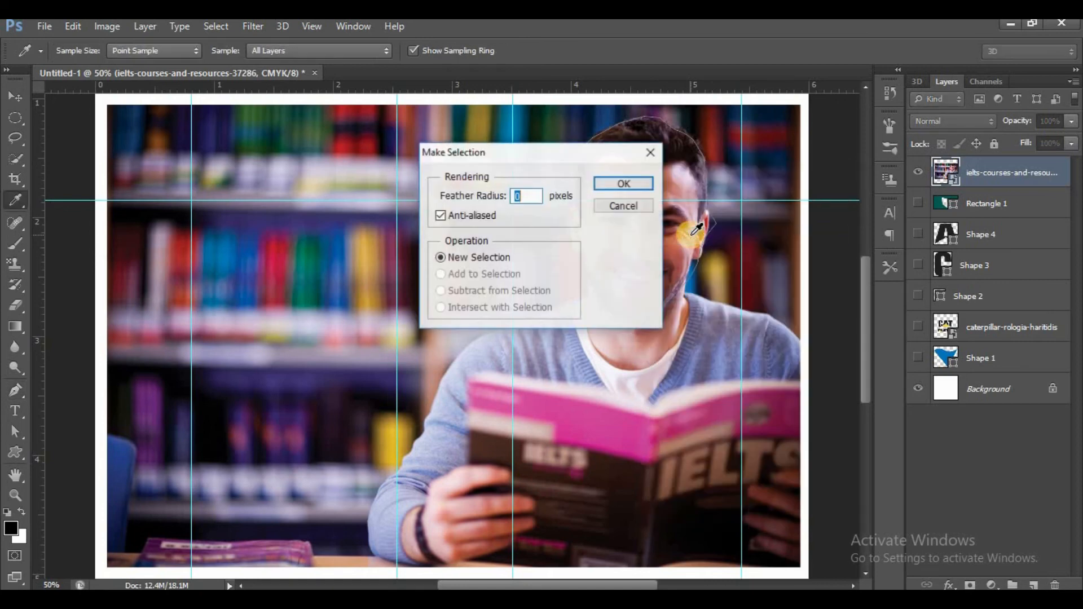
click(606, 183)
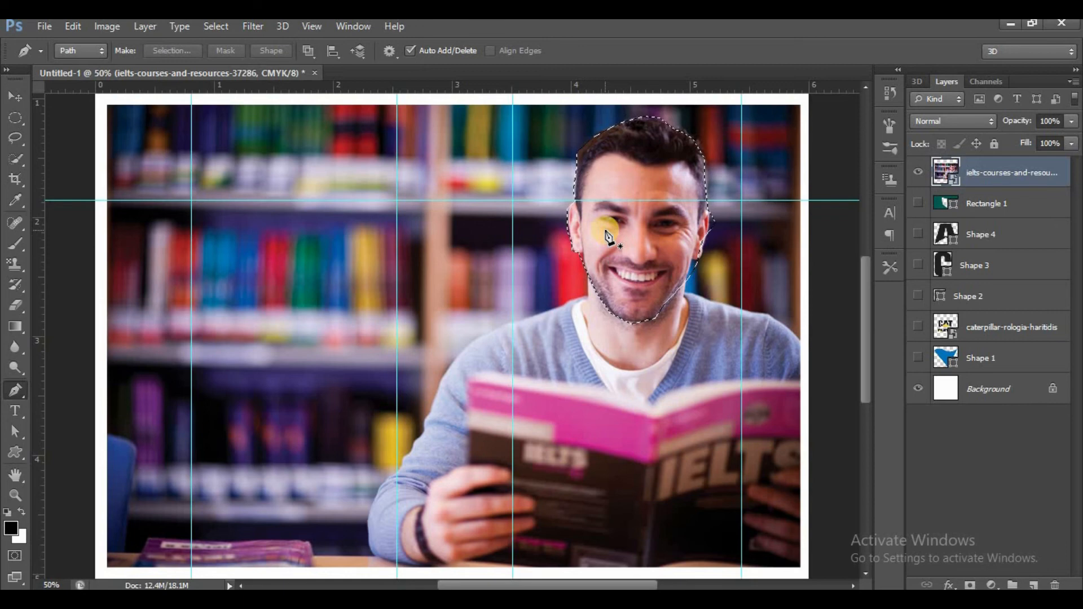
key(ctrl+j)
key(v)
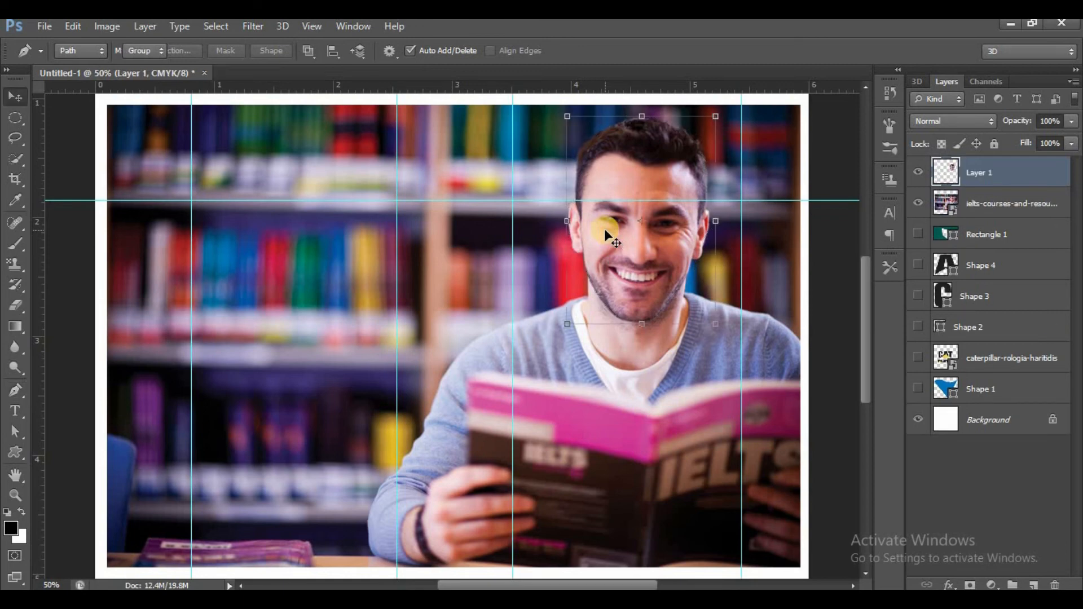
Move the copied head beside the original and quick-select the original head on the ielts-courses-and-resources-37286 layer
drag(607, 225, 519, 165)
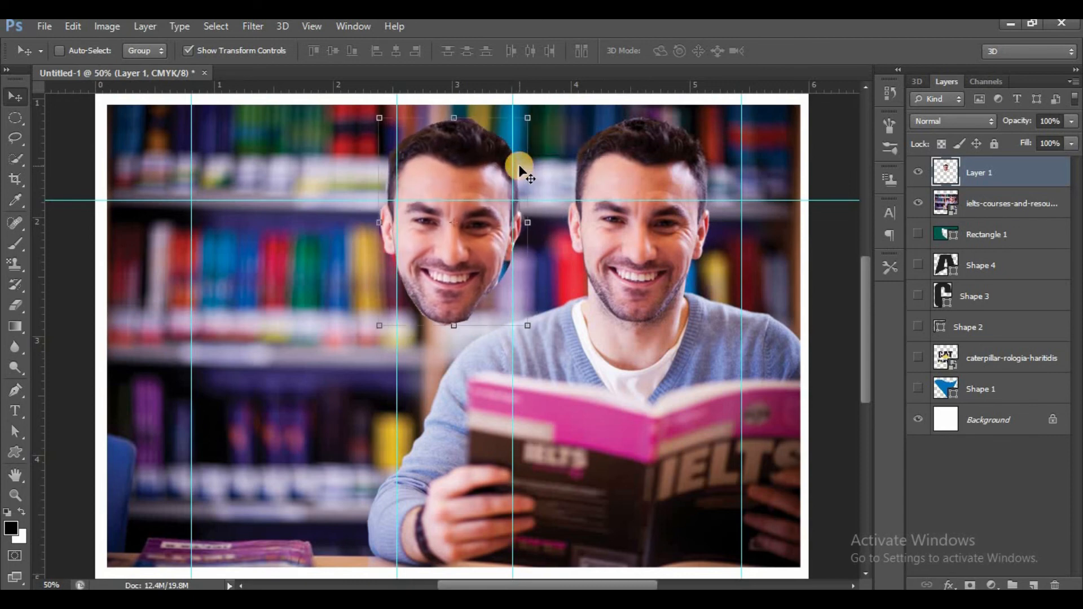
click(18, 158)
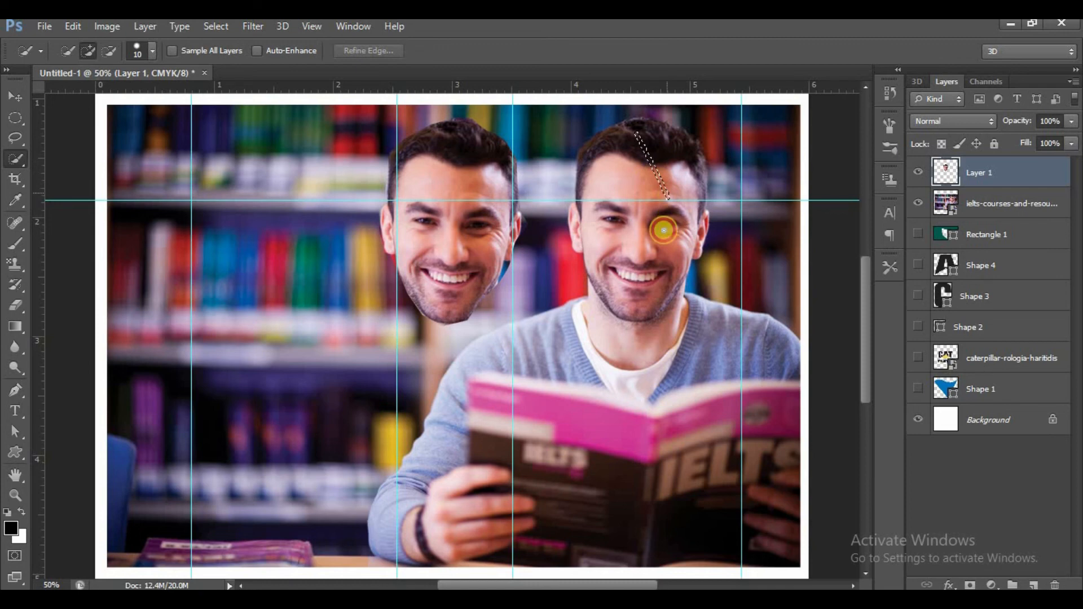
click(993, 194)
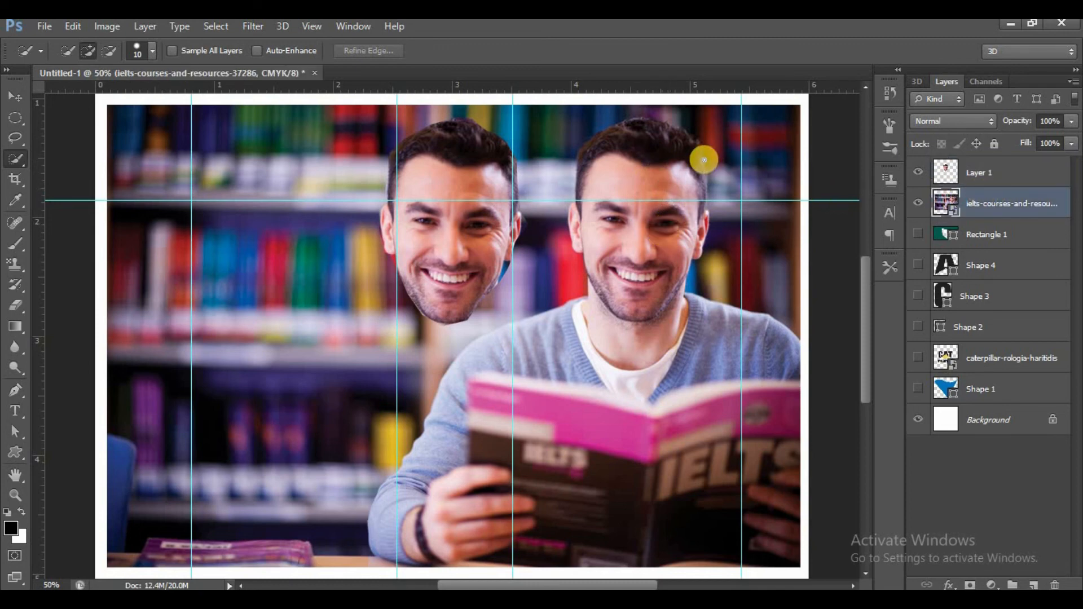
mouse_move(655, 140)
mouse_down()
mouse_move(627, 200)
mouse_move(595, 213)
mouse_move(603, 270)
mouse_move(631, 306)
mouse_move(648, 306)
mouse_move(681, 246)
mouse_move(693, 139)
mouse_move(660, 132)
mouse_up()
mouse_move(703, 201)
mouse_down()
mouse_move(705, 223)
mouse_move(678, 261)
mouse_up()
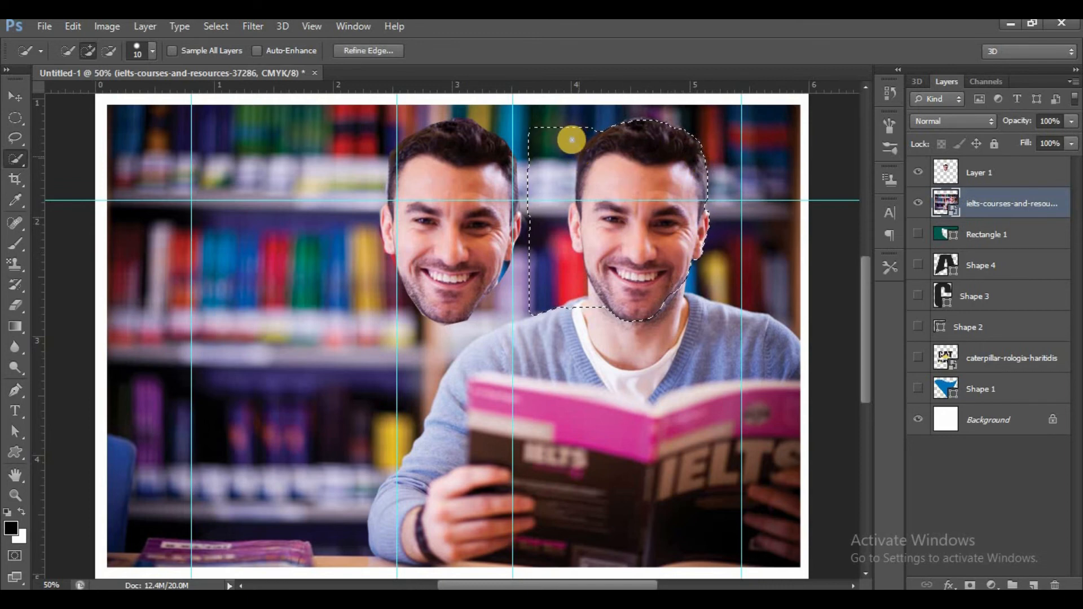
Subtract the bookshelf background beside the face from the selection and copy the selected head to a new layer
alt+click(567, 120)
drag(567, 120, 552, 262)
drag(543, 337, 525, 164)
drag(560, 237, 598, 308)
drag(589, 116, 591, 133)
key(ctrl+j)
key(v)
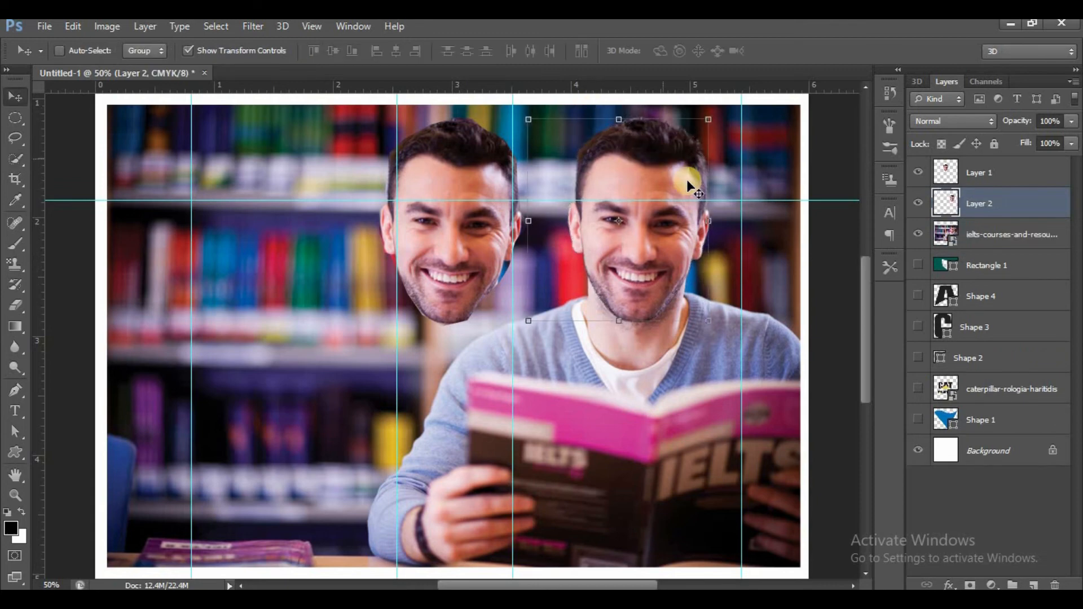
Hide the photo layer and compare the edges of the pen-cut head with the quick-selected head
click(917, 235)
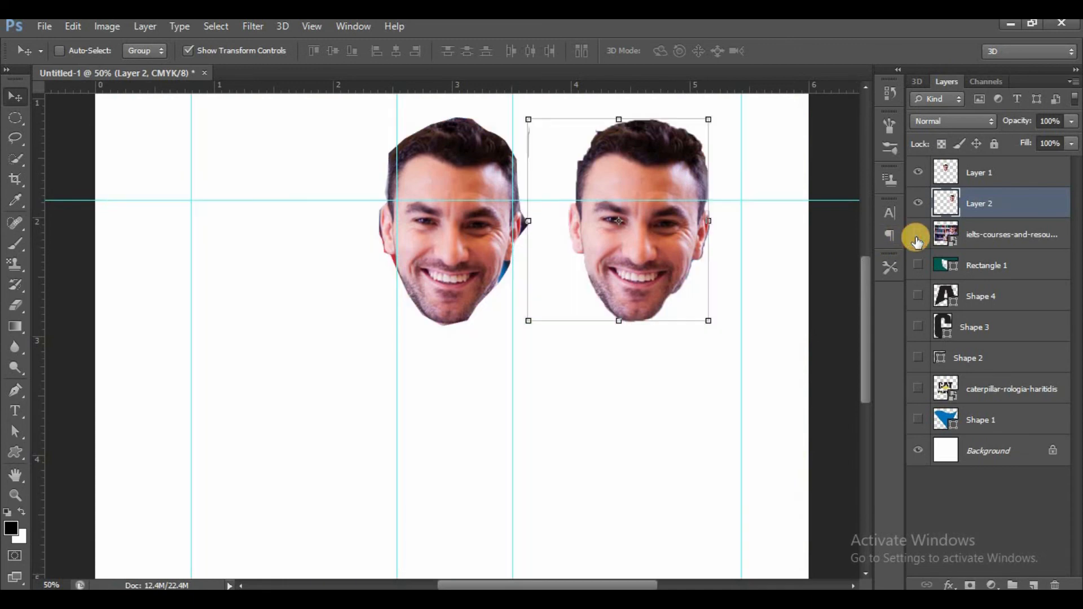
key(ctrl+plus)
key(ctrl+plus)
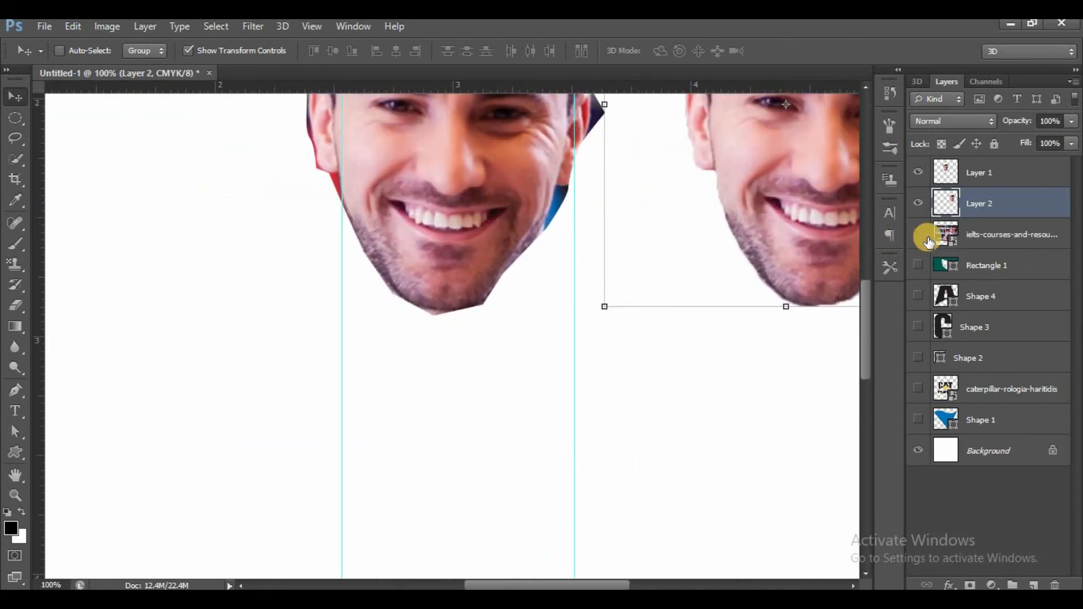
drag(868, 340, 871, 294)
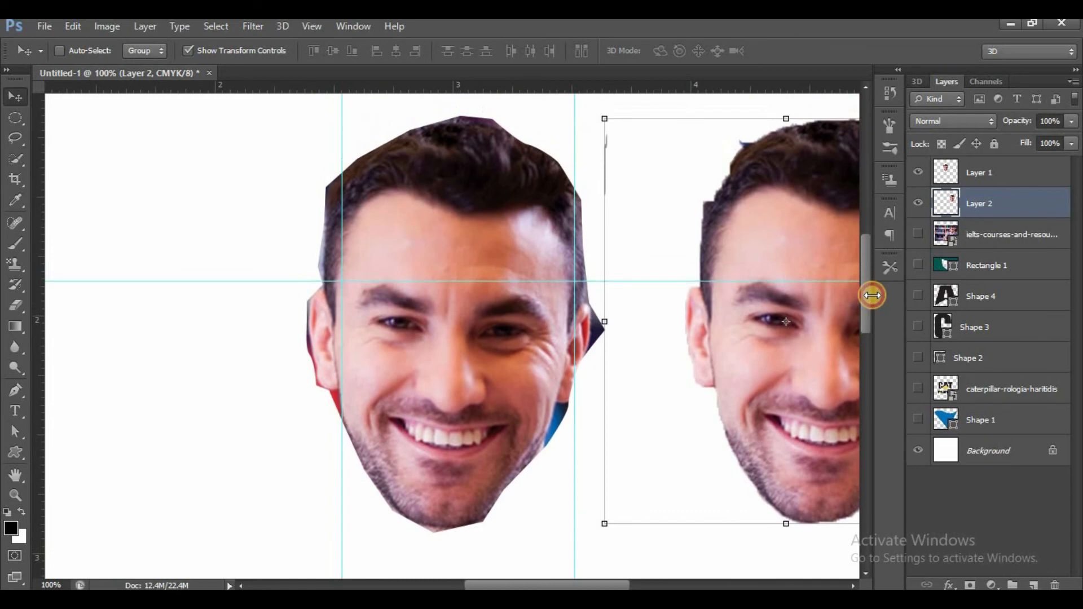
drag(626, 584, 659, 584)
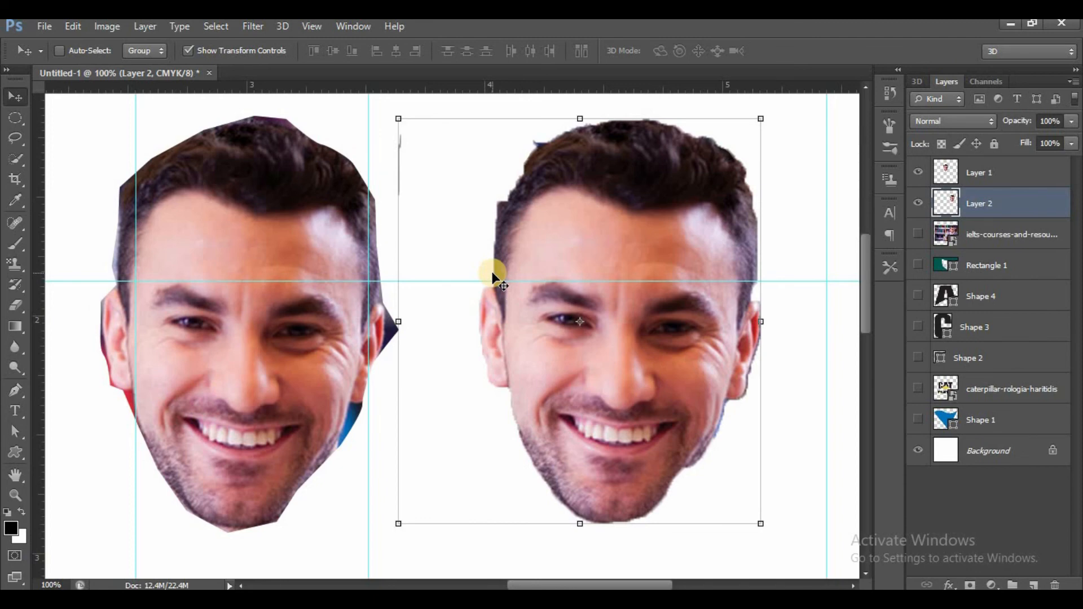
Draw a closed five-point Pen path over the forehead of the quick-selected head
click(16, 389)
click(652, 174)
click(554, 206)
click(589, 330)
click(693, 290)
click(715, 192)
click(653, 174)
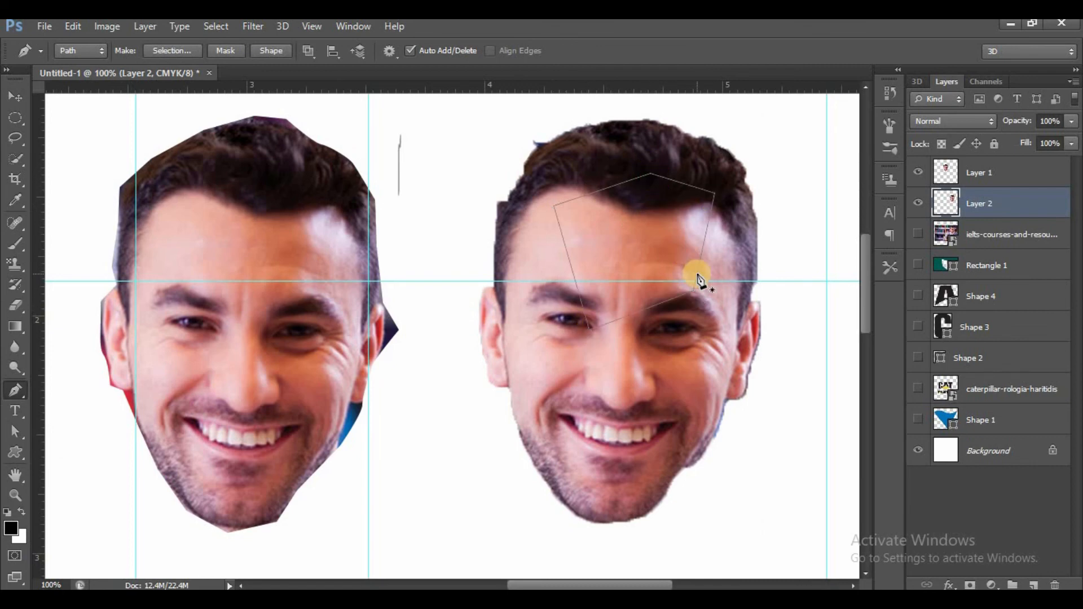
Convert the forehead path into a new anti-aliased selection with feather radius 0
right_click(665, 262)
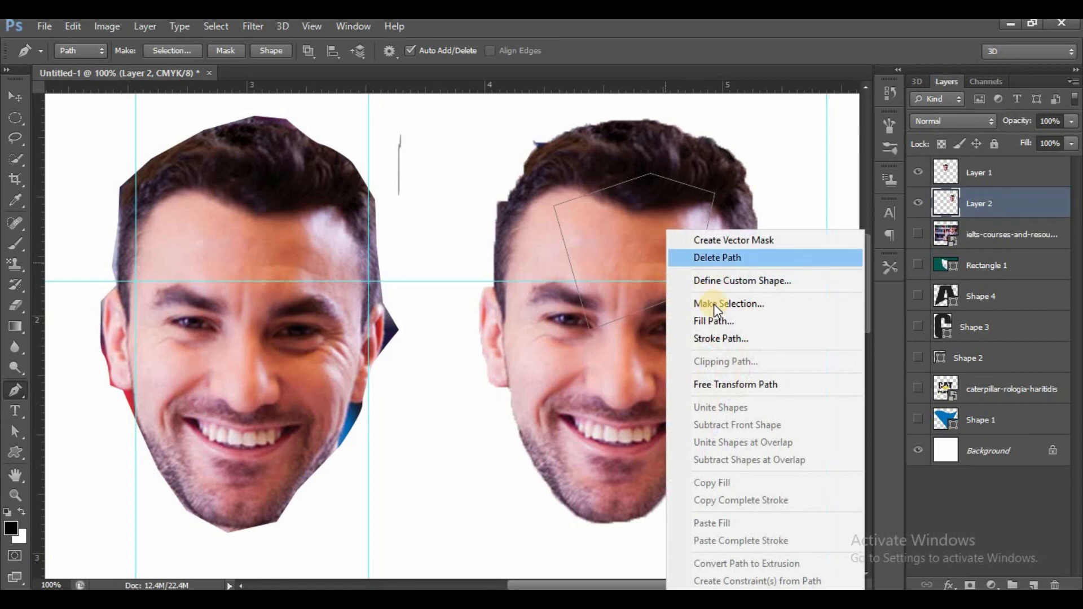
click(715, 305)
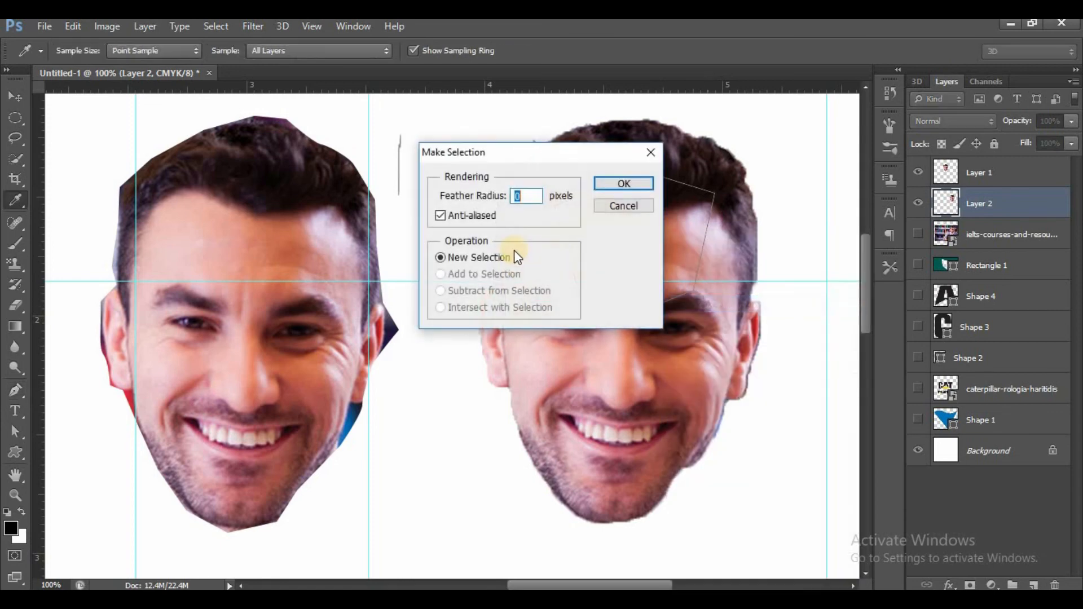
click(609, 186)
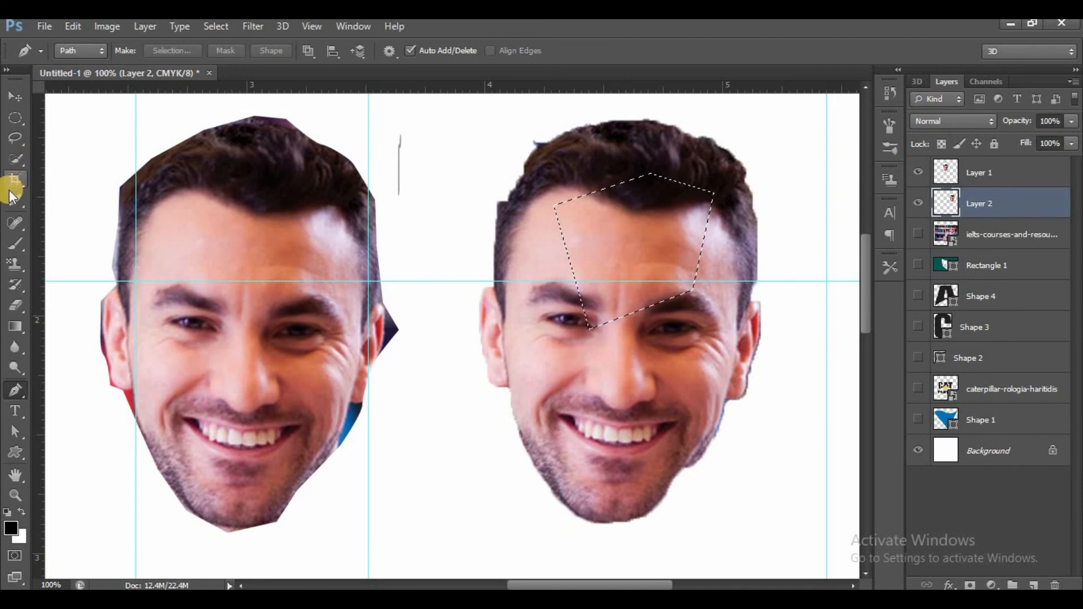
Start Refine Edge on the forehead selection and enable Smart Radius with a radius of 0.7 px
click(11, 148)
click(11, 150)
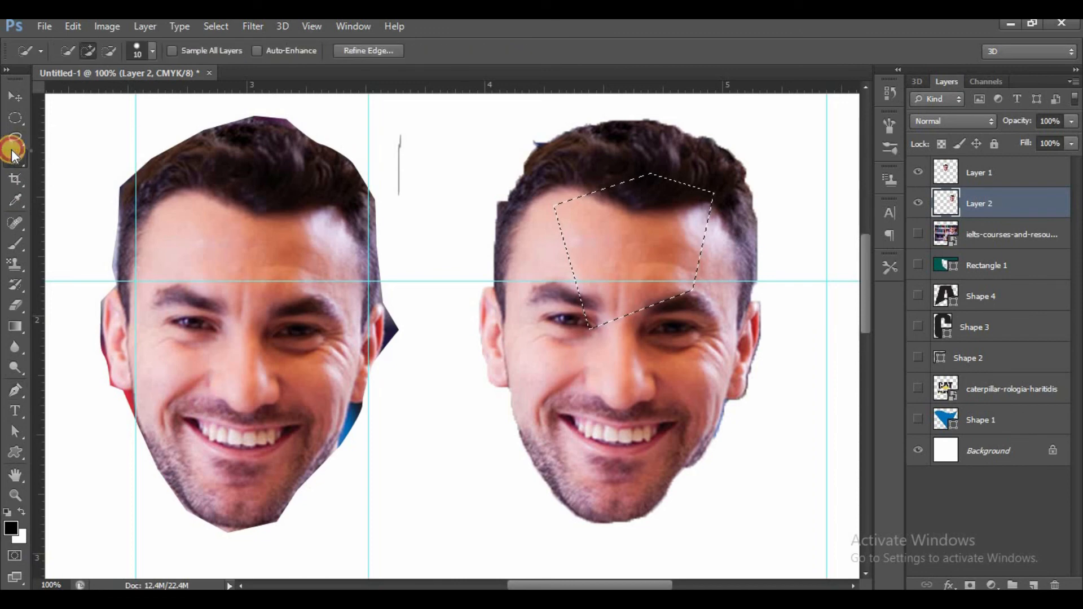
right_click(622, 195)
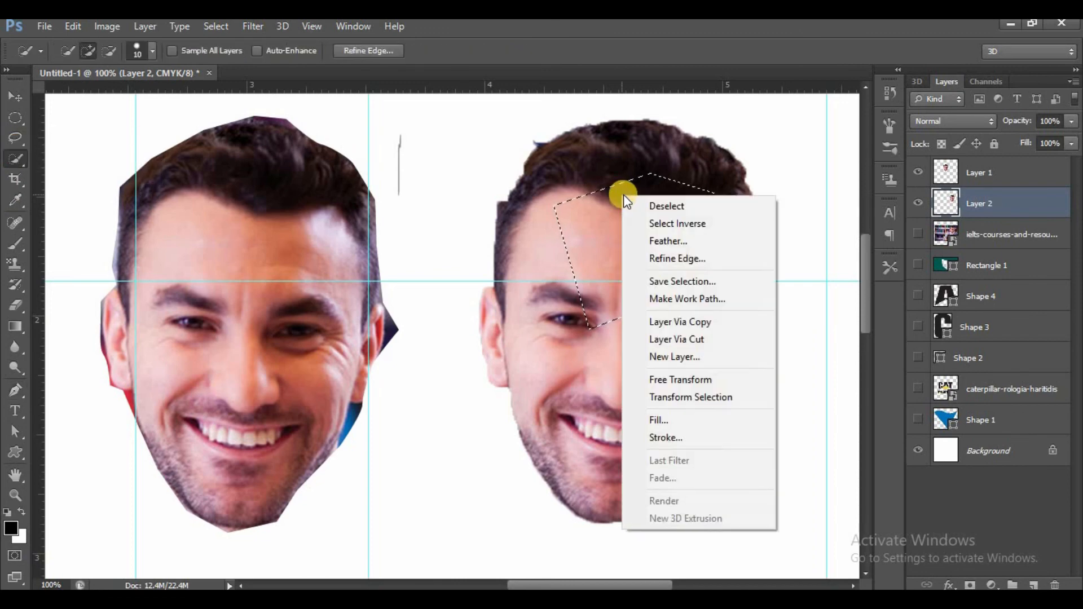
click(654, 257)
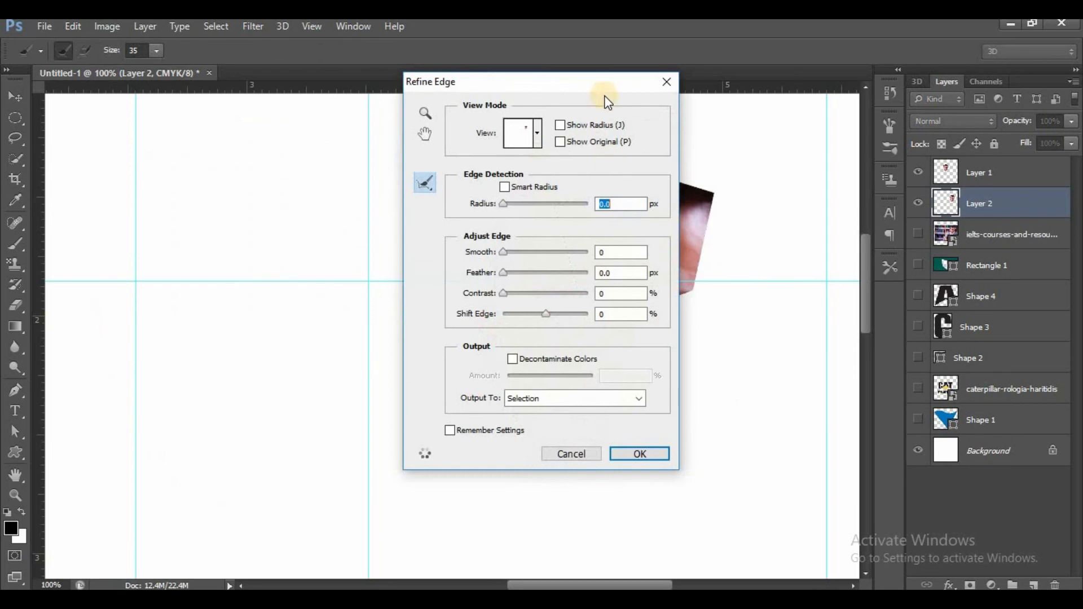
drag(604, 89, 340, 107)
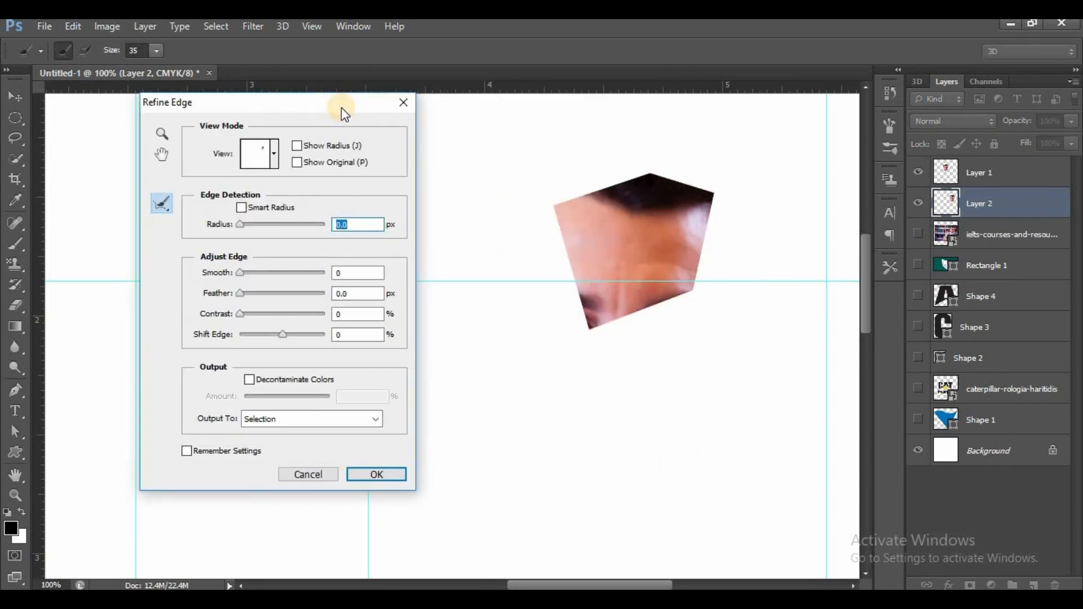
click(241, 207)
mouse_move(242, 228)
mouse_down()
mouse_move(265, 224)
mouse_move(242, 226)
mouse_up()
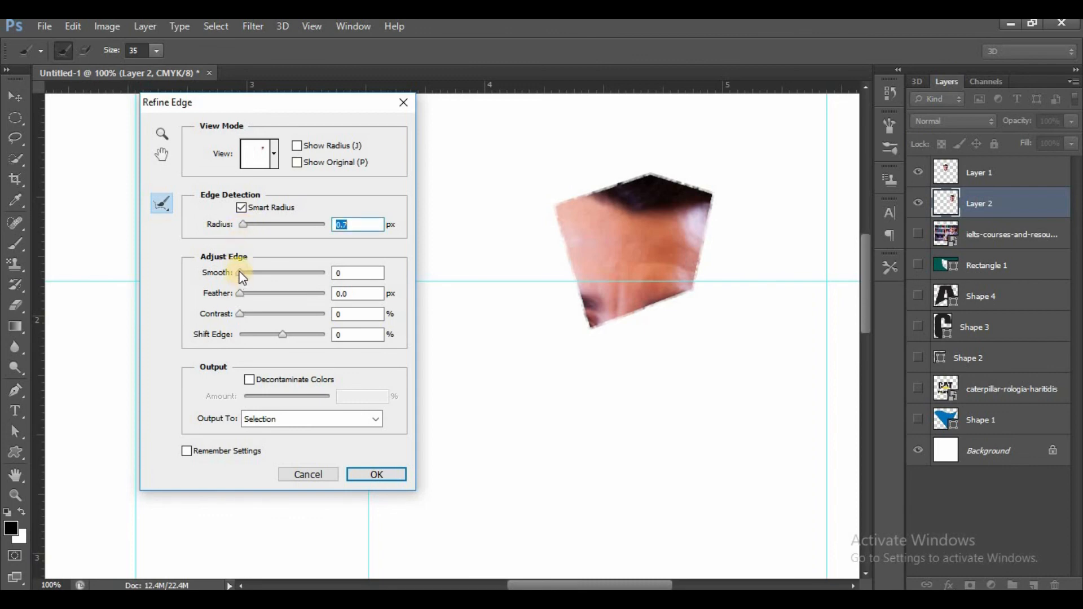
Set Smooth to 54, keep Feather and Contrast at 0, enable Decontaminate Colors and output the refinement to a new layer with a mask
drag(254, 274, 325, 276)
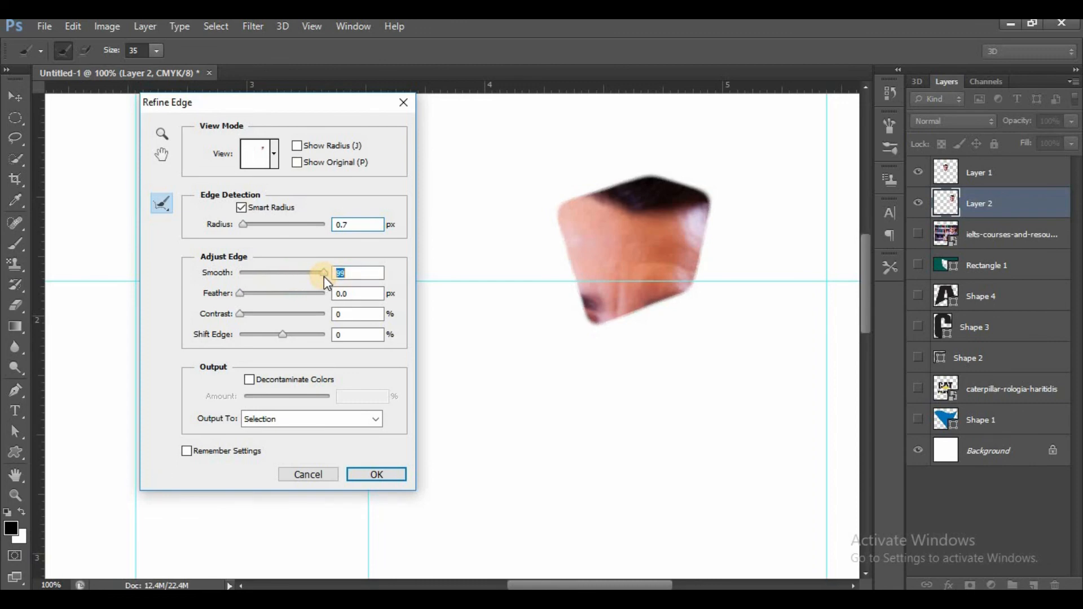
drag(324, 276, 330, 303)
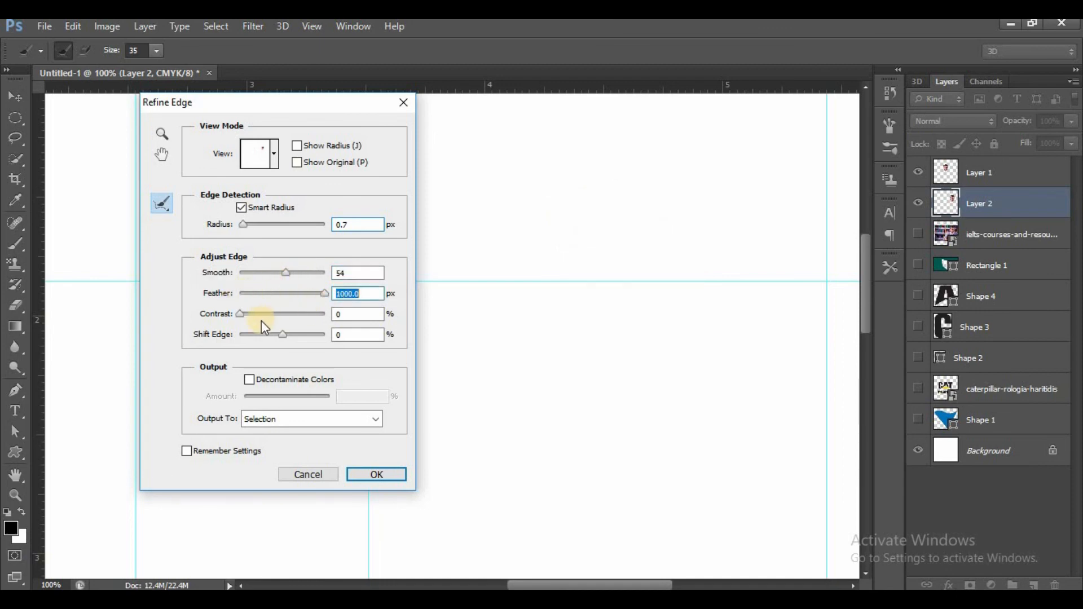
drag(238, 316, 205, 314)
drag(320, 293, 231, 296)
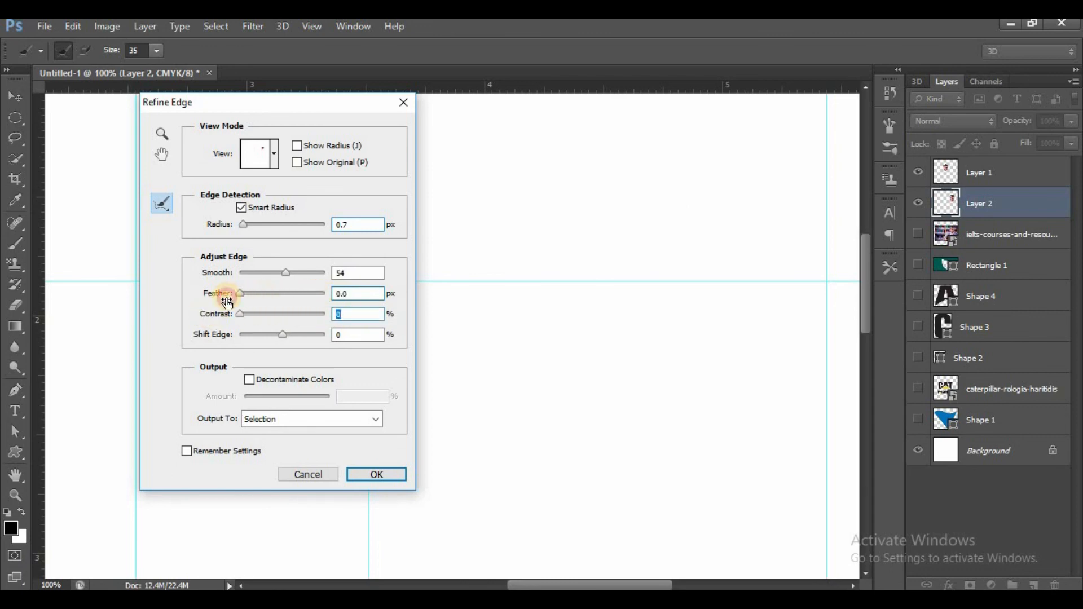
click(250, 379)
click(375, 474)
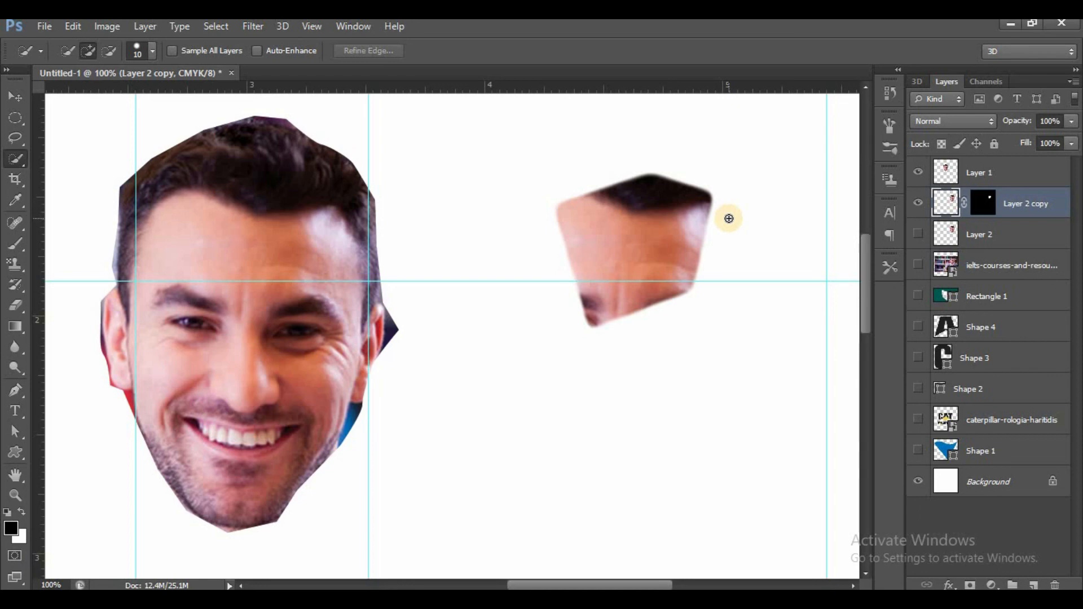
Undo the edge refinement, the forehead path and both head cutouts, back to the traced Pen path around the head
key(ctrl+alt+z)
key(ctrl+alt+z)
key(ctrl+alt+z)
key(ctrl+alt+z)
key(ctrl+alt+z)
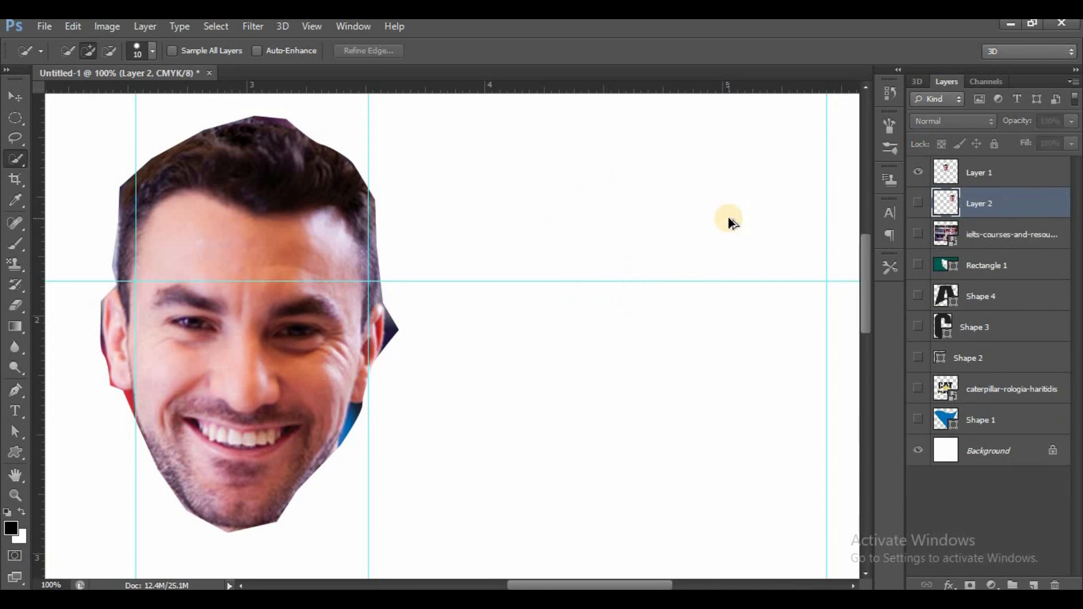
key(ctrl+alt+z)
key(ctrl+alt+z)
key(ctrl+alt+z)
key(ctrl+alt+z)
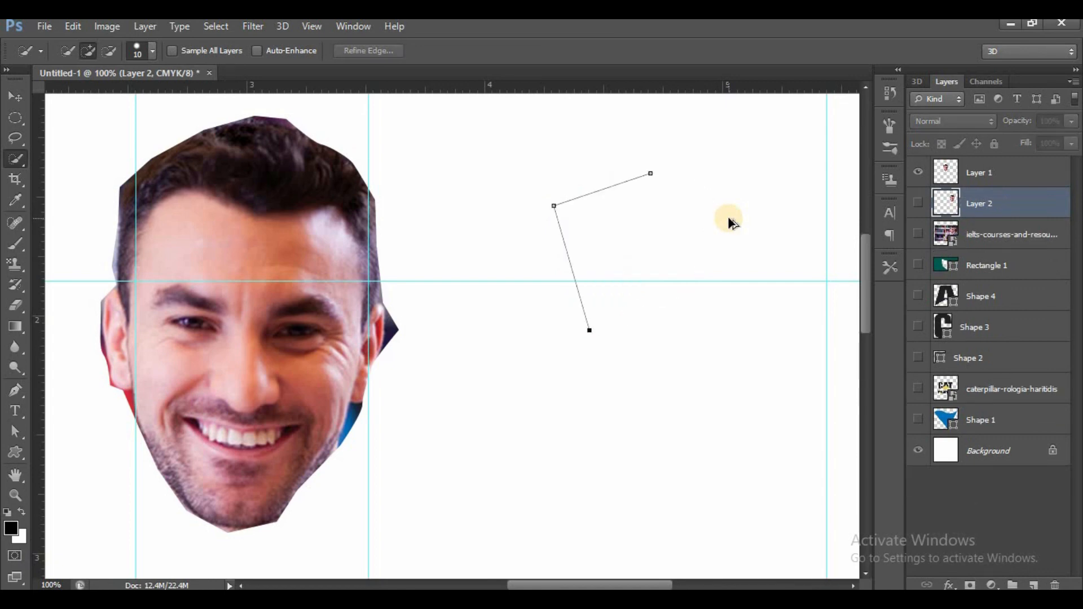
key(ctrl+alt+z)
key(ctrl+alt+z)
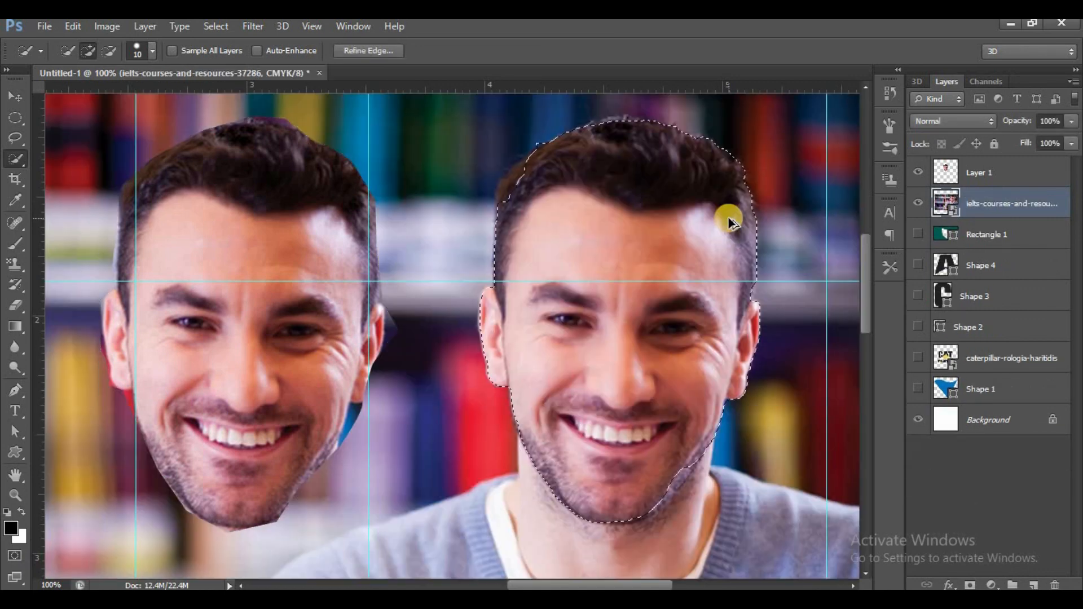
key(ctrl+alt+z)
key(ctrl+alt+z)
key(ctrl+alt+z)
key(ctrl+alt+z)
key(ctrl+alt+z)
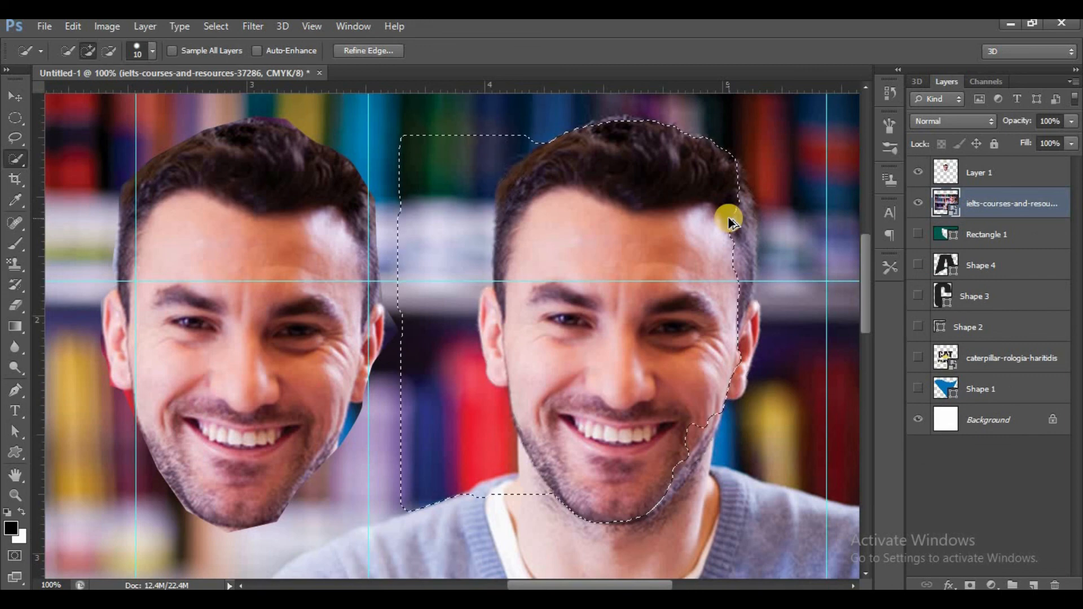
key(ctrl+alt+z)
key(ctrl+alt+z)
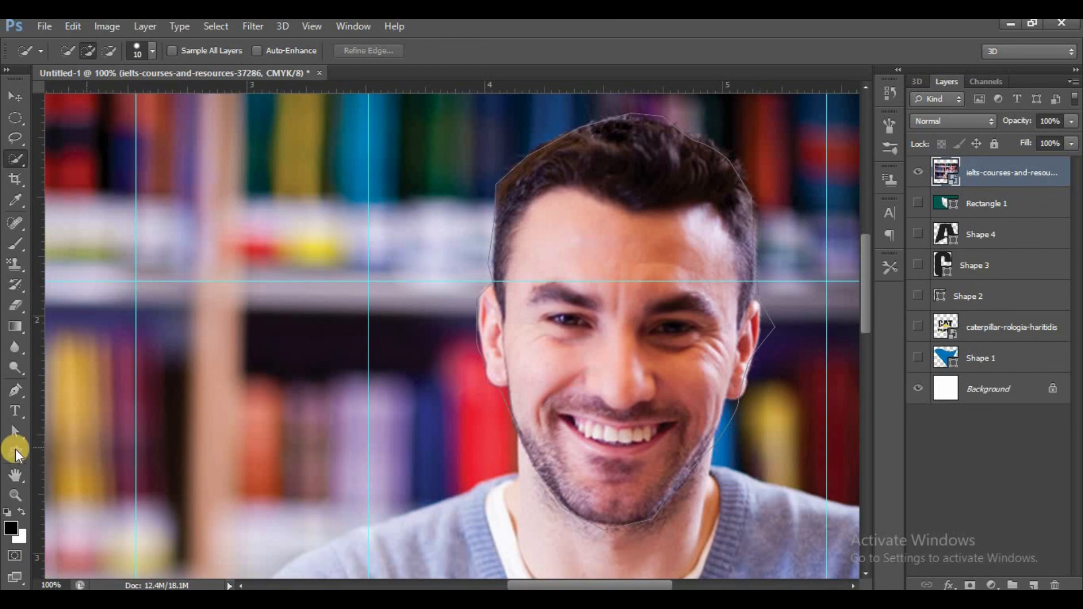
Select the head path with the Direct Selection tool and move its anchor points beside the temple in to the edge of the hair
click(16, 431)
drag(17, 431, 85, 444)
click(491, 242)
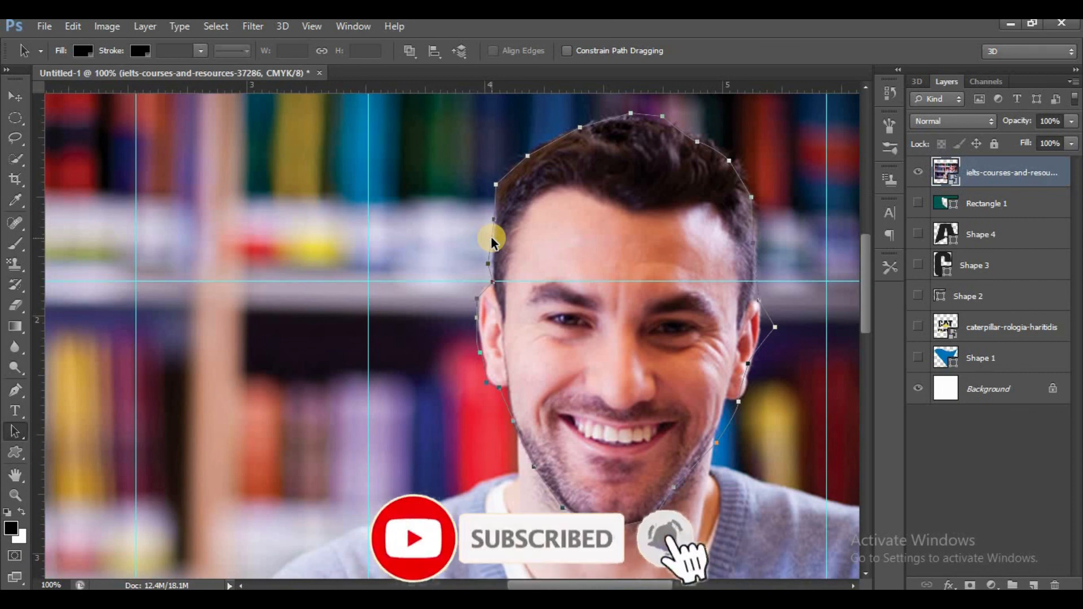
key(ctrl+plus)
key(ctrl+plus)
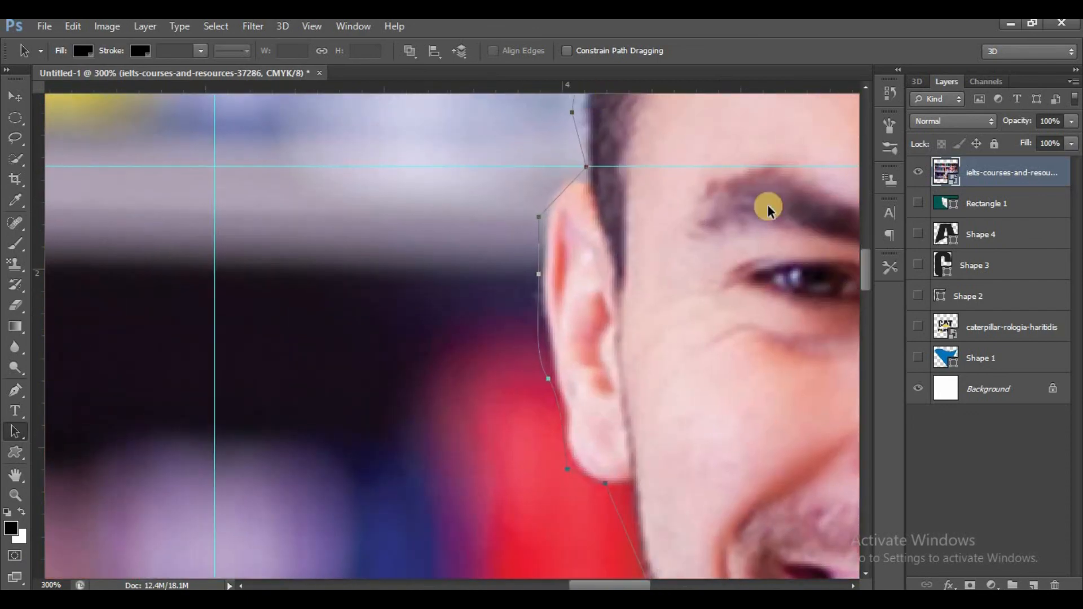
drag(864, 255, 868, 238)
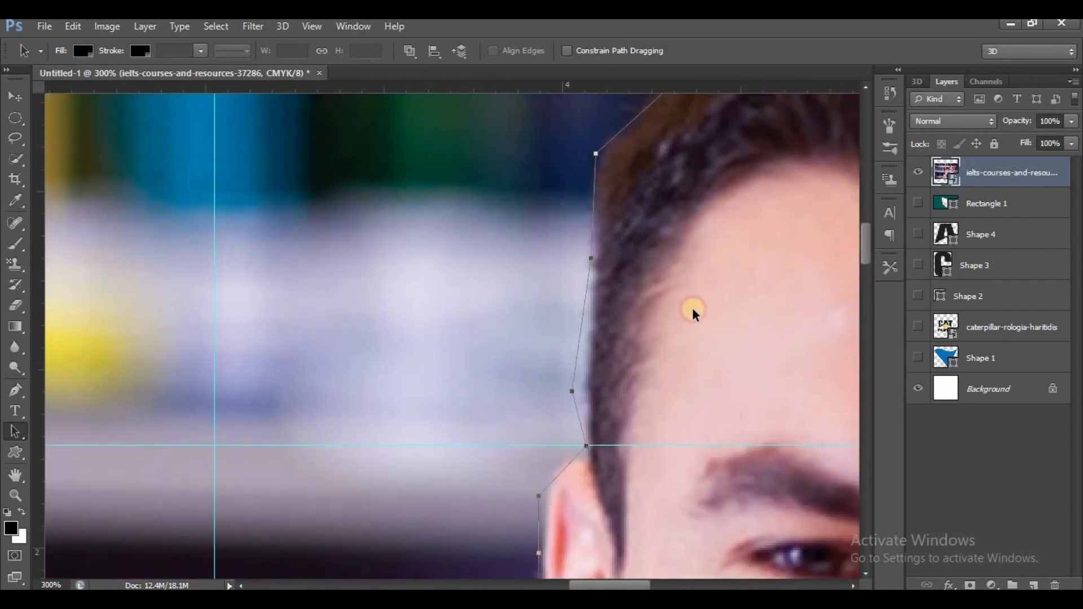
mouse_move(570, 389)
mouse_down()
mouse_move(587, 389)
mouse_move(566, 391)
mouse_up()
key(alt)
drag(572, 391, 584, 390)
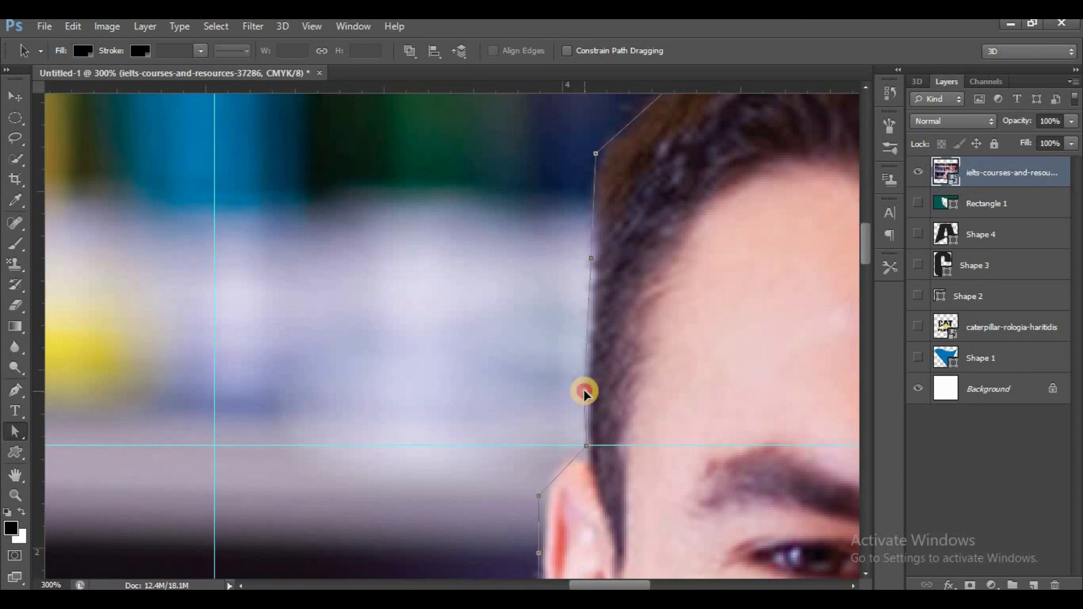
mouse_move(596, 156)
mouse_down()
mouse_move(655, 171)
mouse_move(608, 156)
mouse_up()
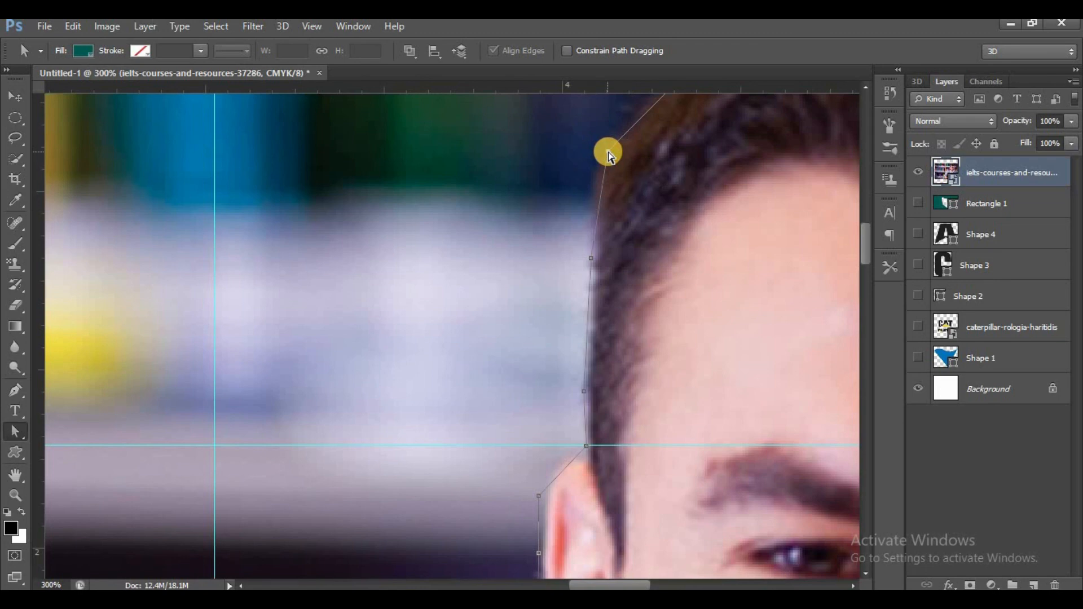
Move the path's anchor points around the ear and earlobe closer to the ear's outline
drag(868, 252, 868, 279)
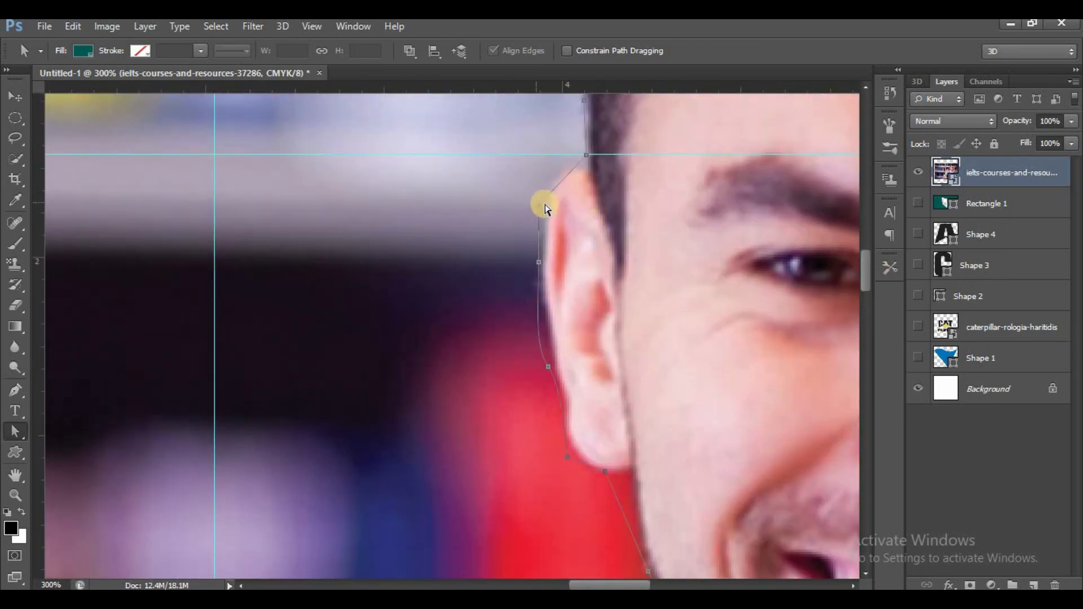
click(549, 368)
drag(550, 372, 535, 425)
drag(548, 364, 554, 366)
drag(568, 458, 586, 468)
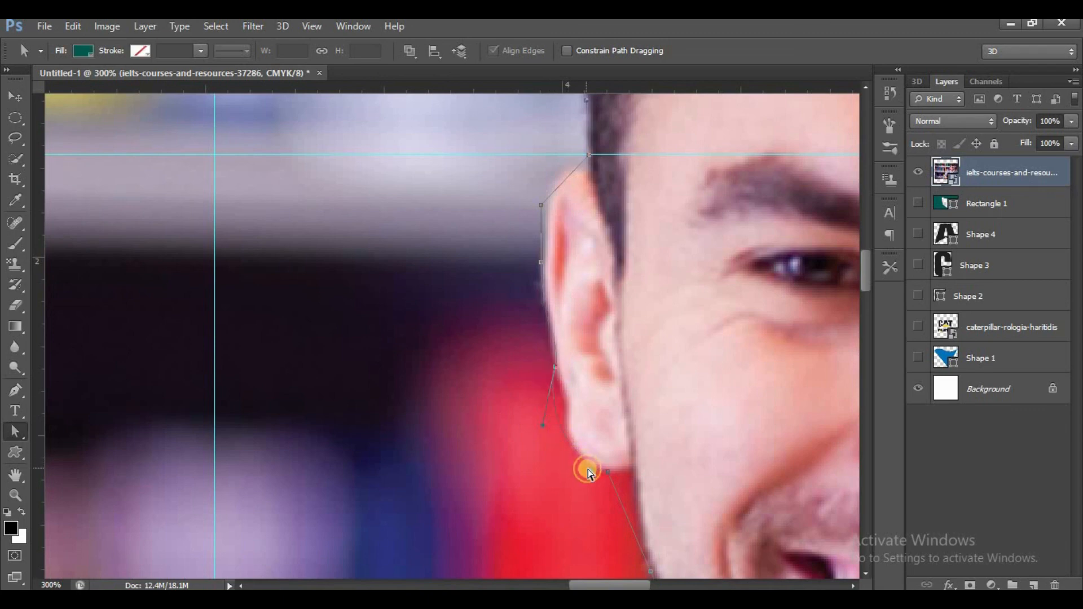
Adjust the direction handle of the anchor beside the lower ear and fit the whole canvas in view
drag(543, 427, 552, 431)
click(561, 416)
alt+click(562, 417)
alt+click(562, 419)
click(554, 367)
drag(567, 371, 516, 371)
key(ctrl+0)
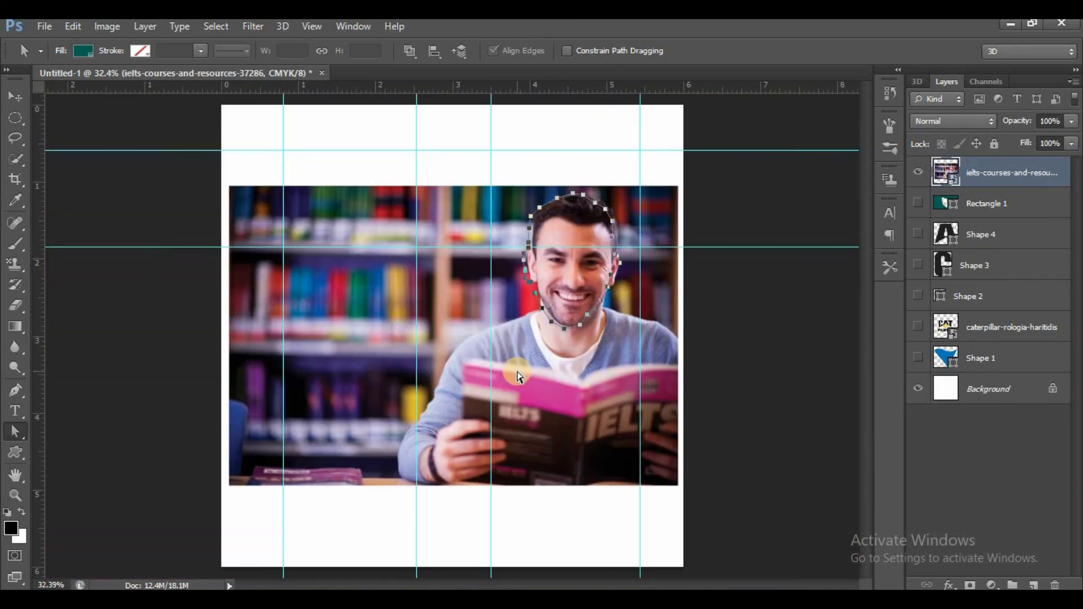
Undo the last shift of the whole head path and move its anchor point beneath the chin slightly down onto the neck
key(ctrl+z)
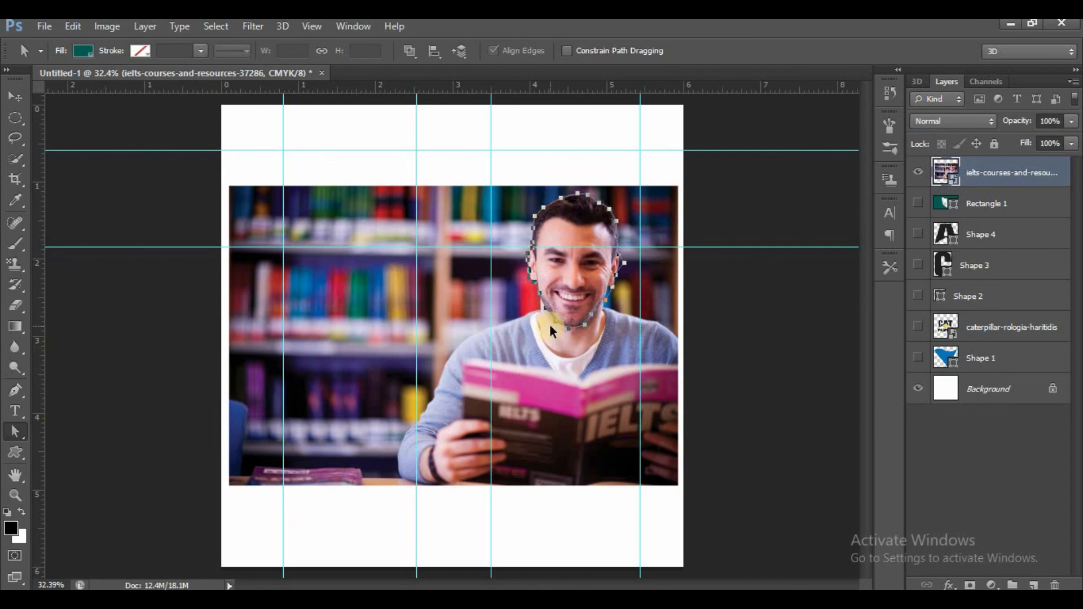
key(ctrl+plus)
key(ctrl+plus)
key(ctrl+plus)
key(ctrl+plus)
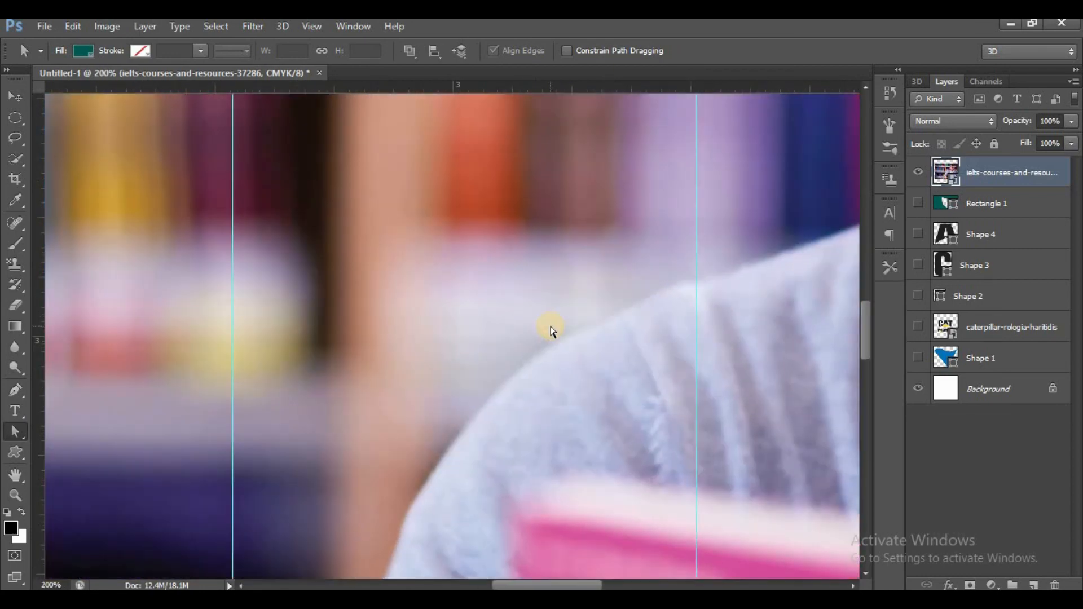
drag(542, 585, 638, 585)
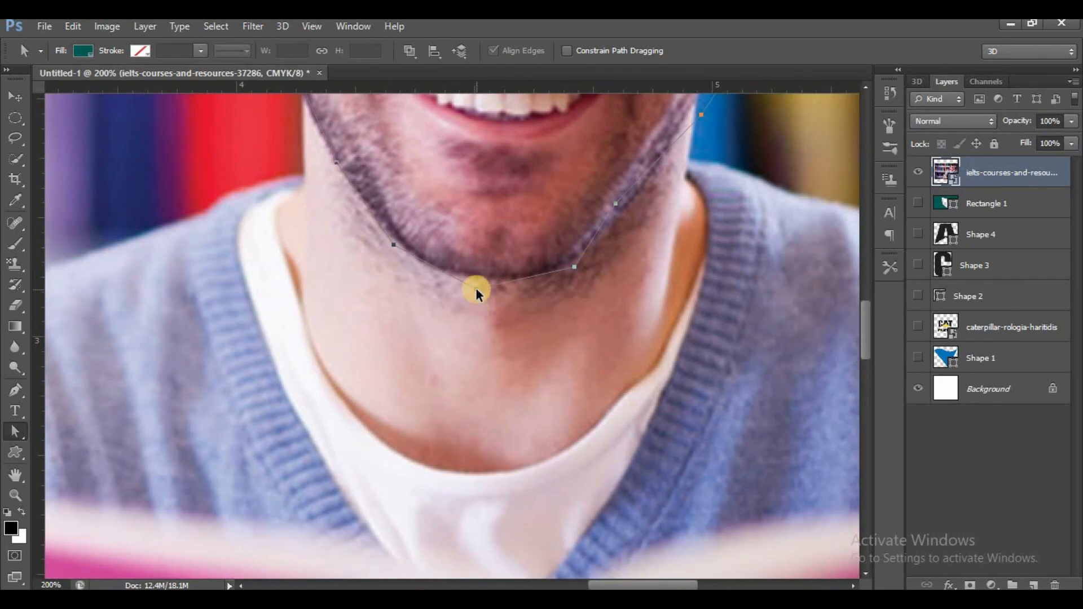
click(476, 290)
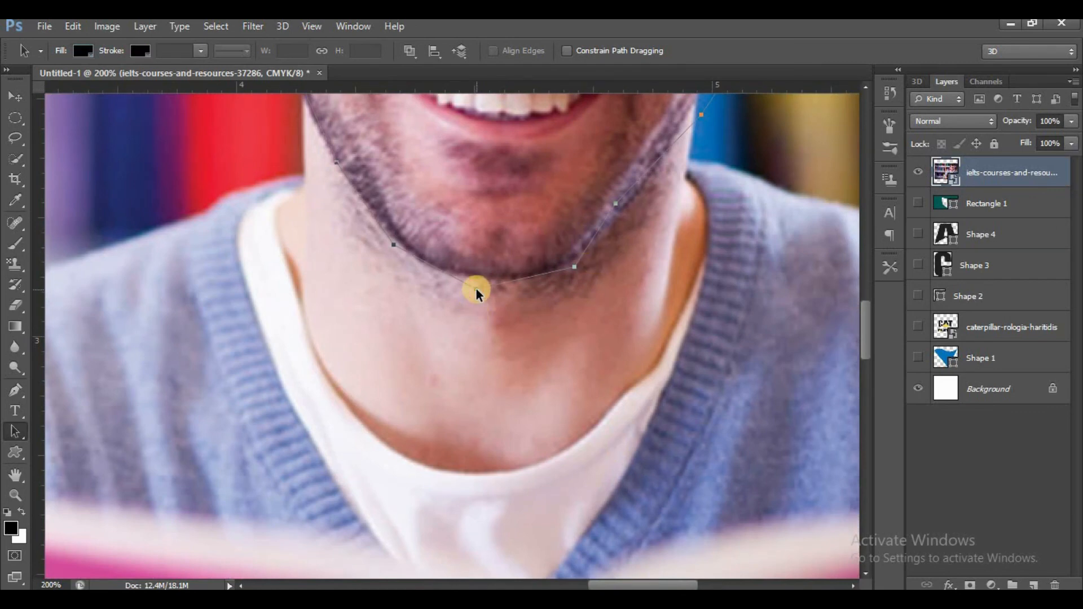
mouse_move(476, 289)
mouse_down()
mouse_move(493, 366)
mouse_move(493, 184)
mouse_move(500, 297)
mouse_move(499, 273)
mouse_move(485, 308)
mouse_up()
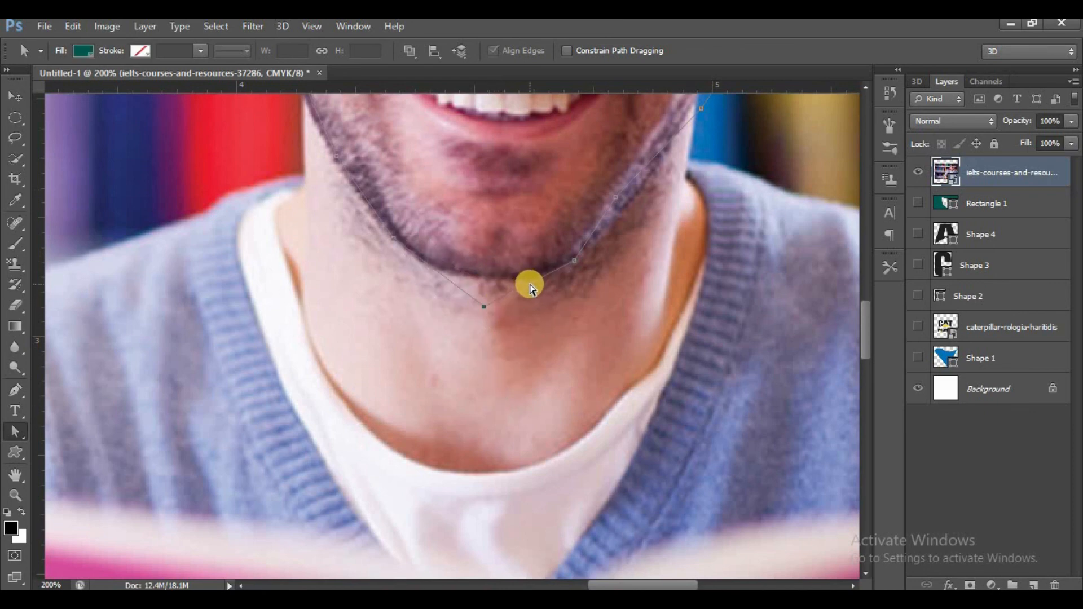
key(ctrl)
key(alt)
key(ctrl+0)
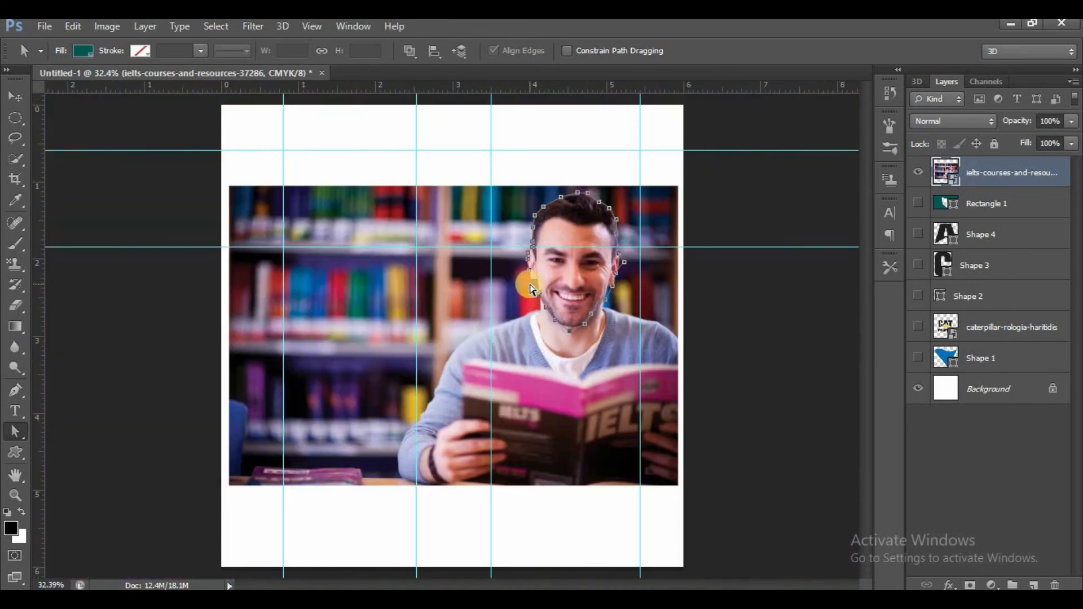